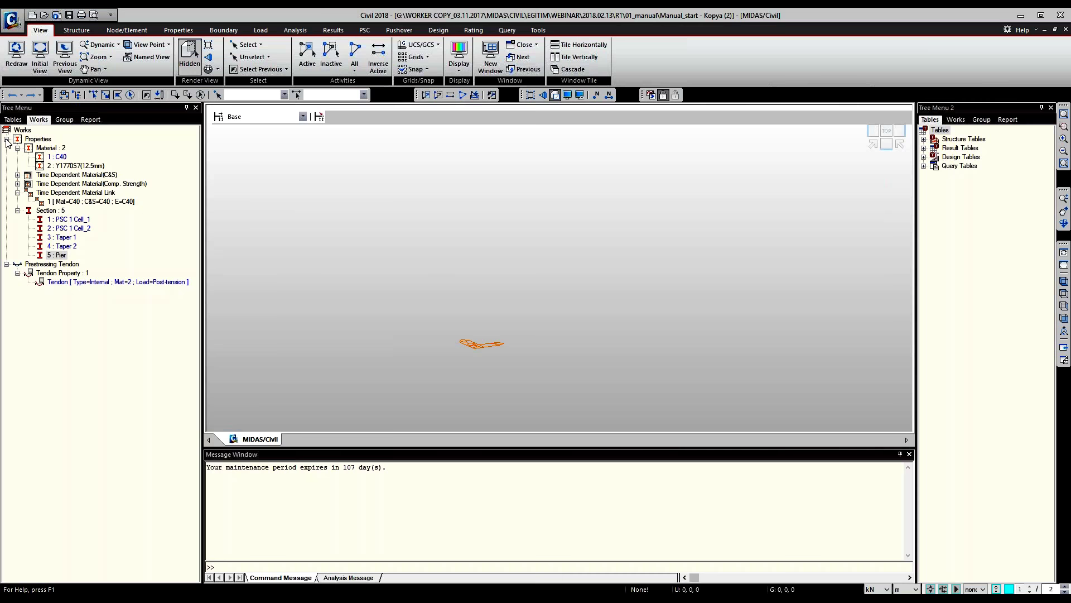
Examine the material table and review the group, report and works listings of the project tree.
click(13, 119)
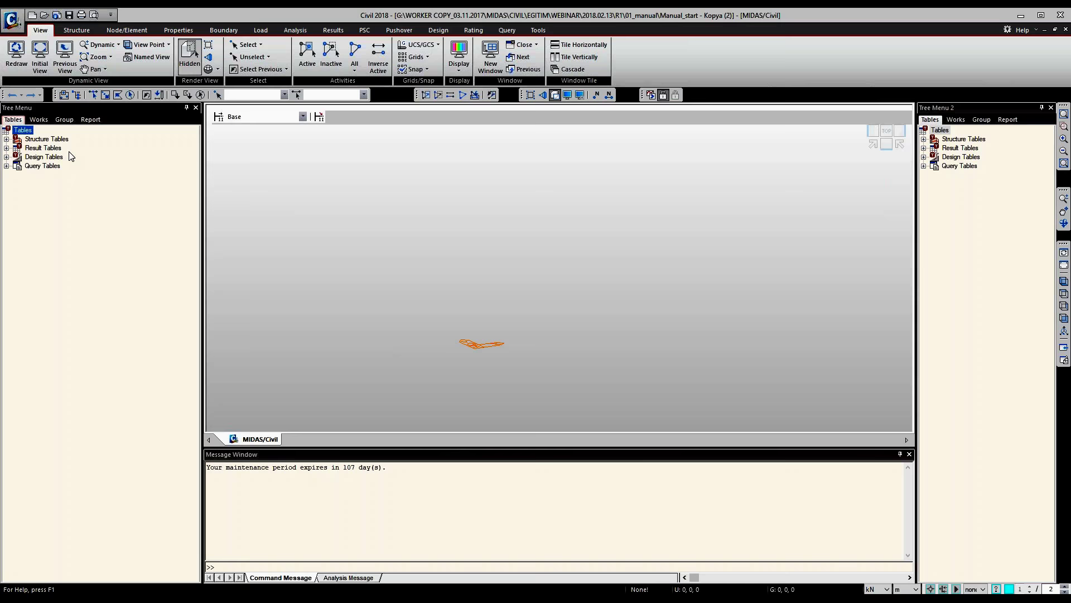
double_click(56, 139)
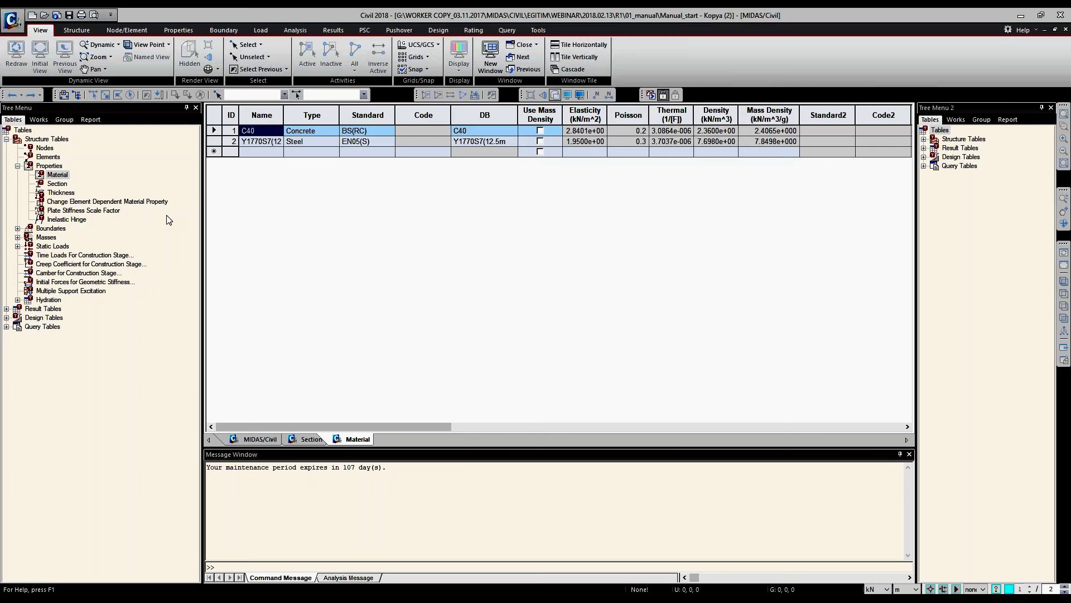
click(63, 119)
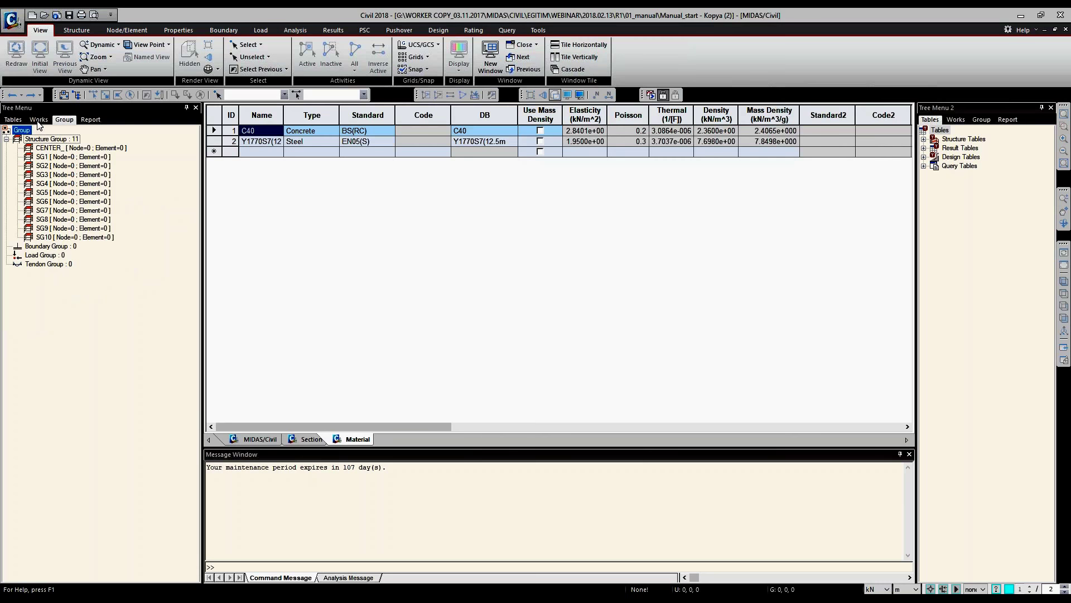
click(91, 119)
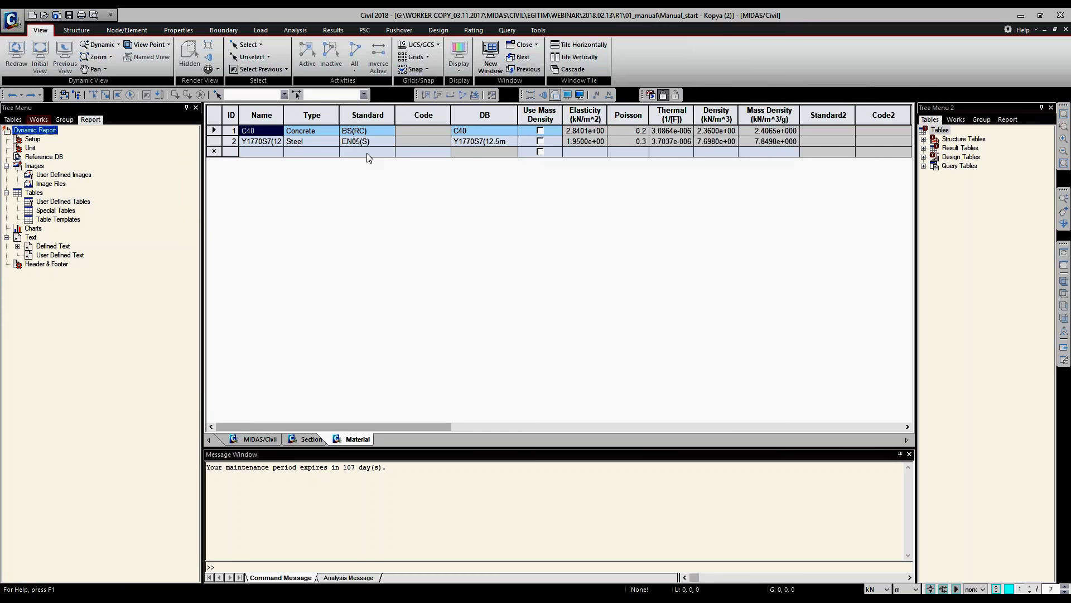
click(38, 119)
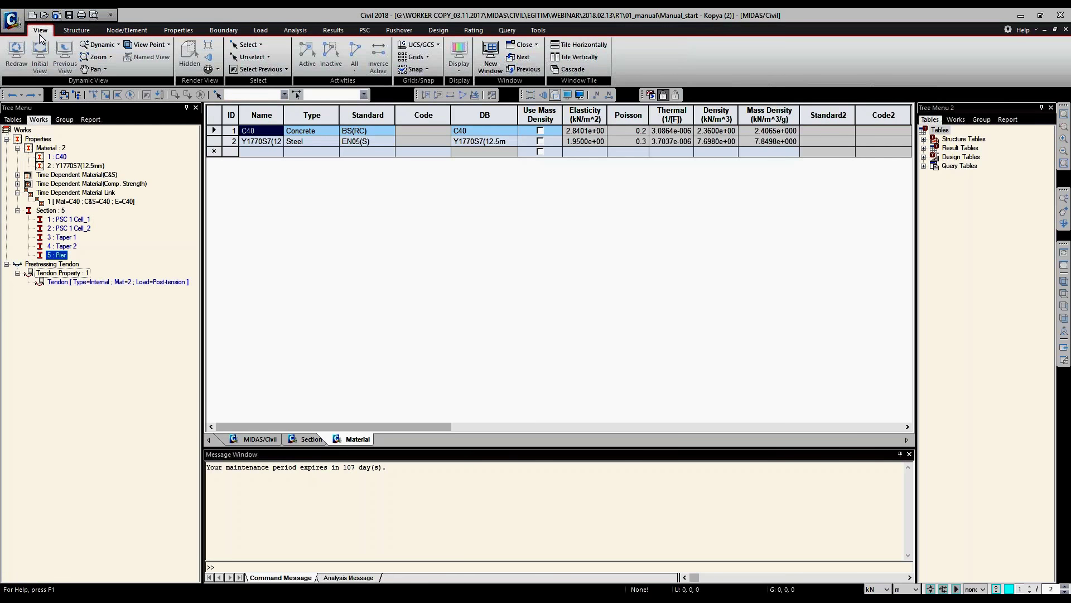
Survey the commands available for structure, nodes and elements, properties, boundaries, analysis, PSC and design.
click(76, 30)
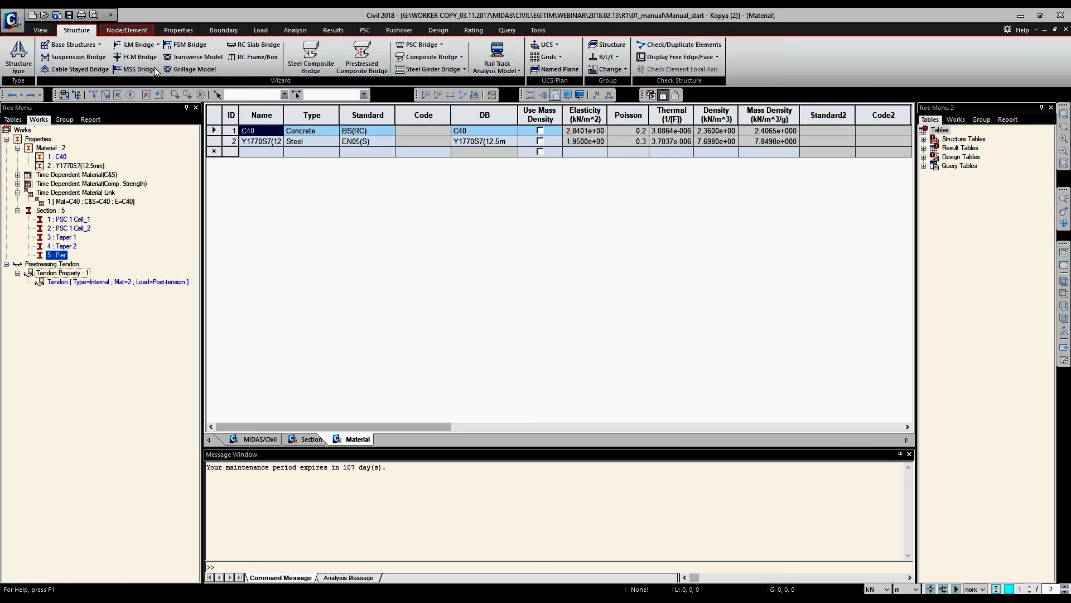
click(127, 30)
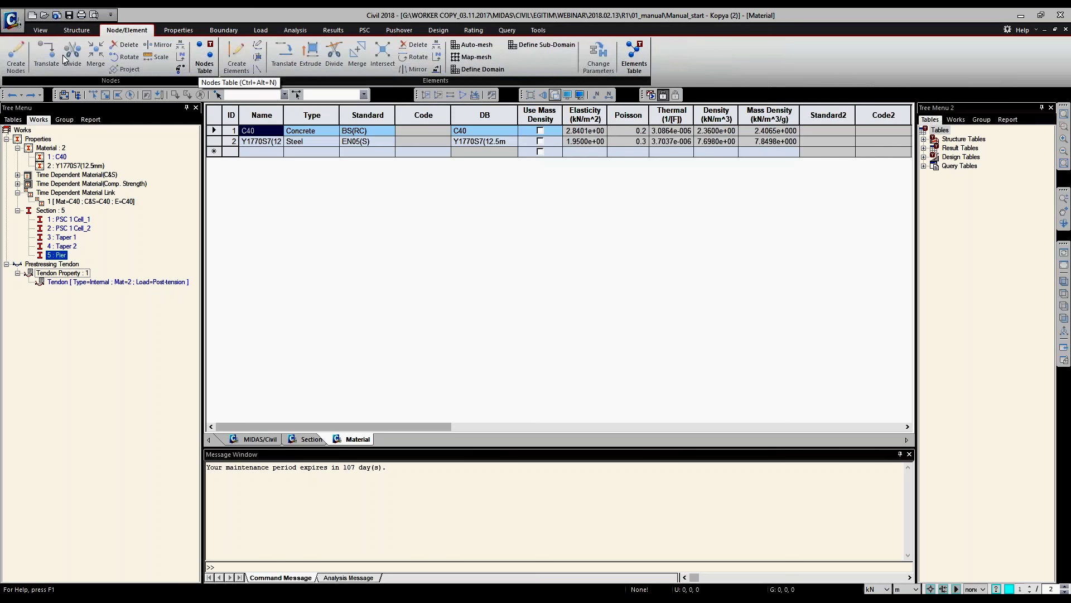
scroll(62, 54, down, 1)
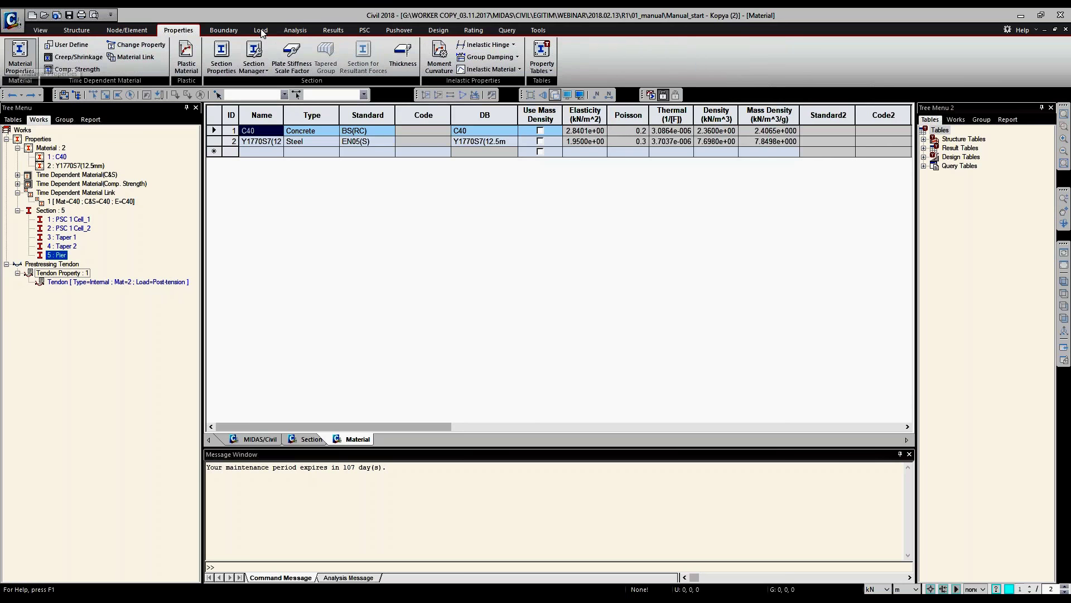
scroll(261, 33, down, 1)
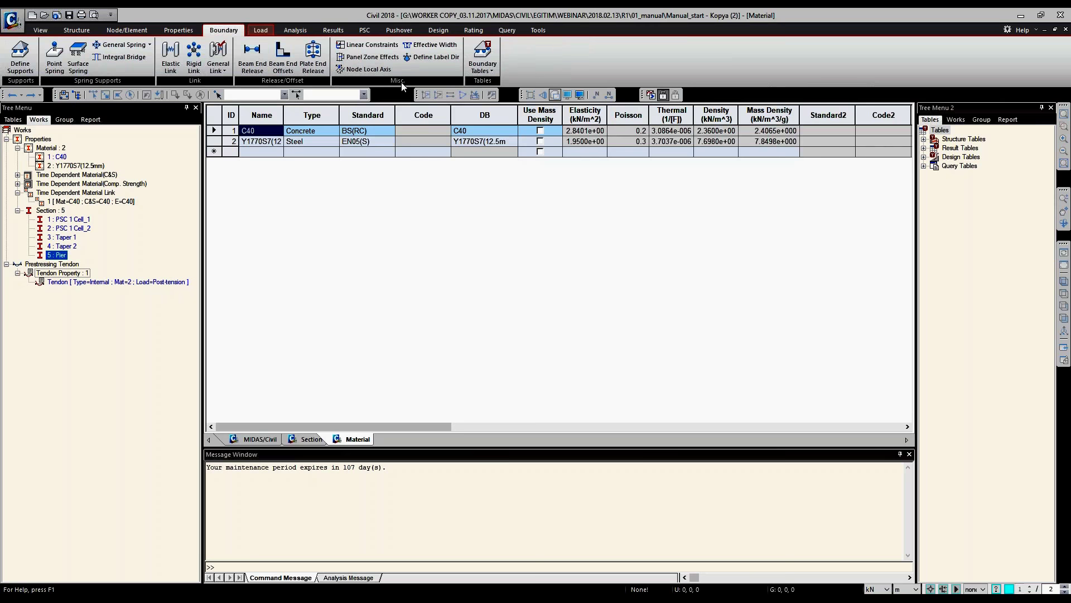
scroll(355, 33, down, 2)
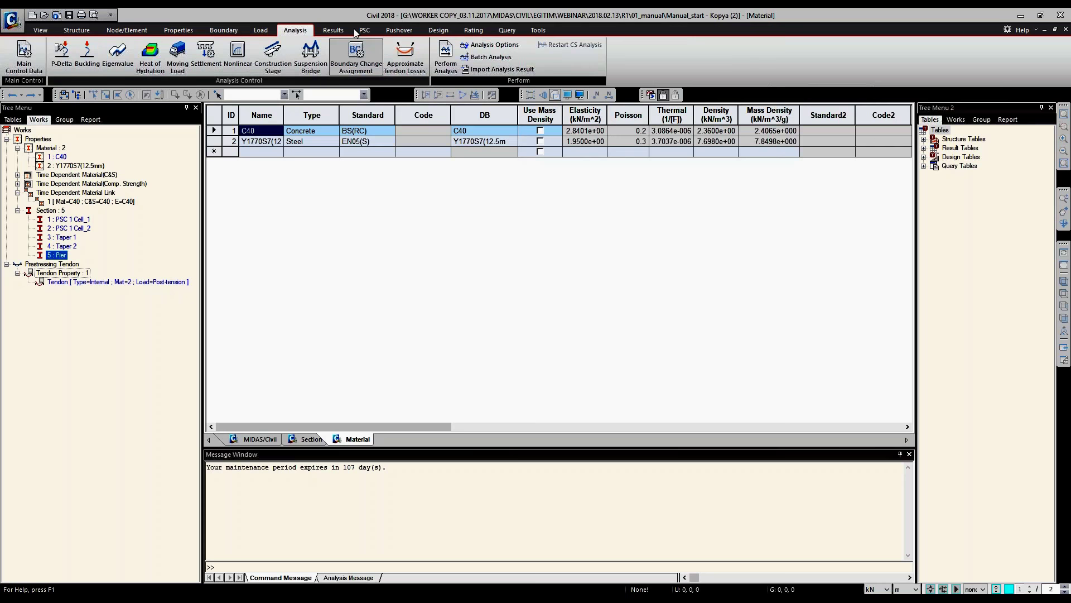
click(357, 31)
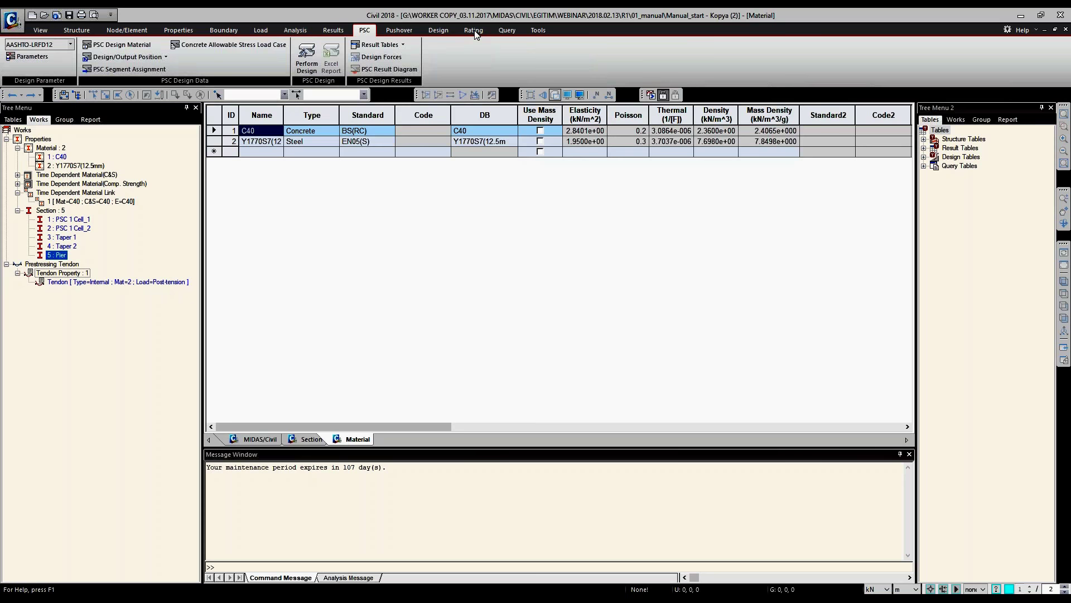
click(438, 30)
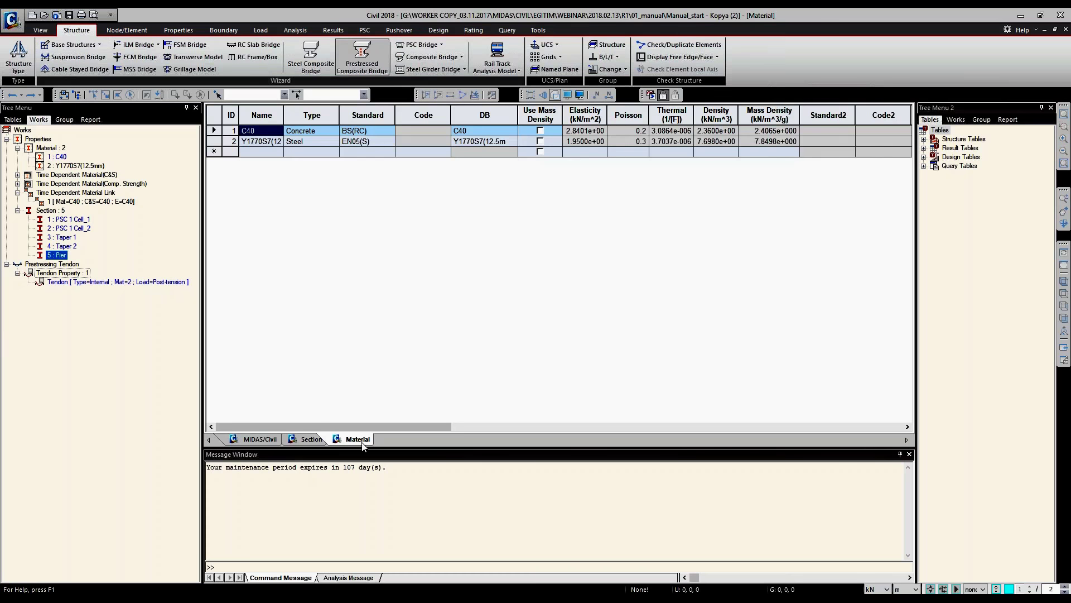
Close the open Section and Material tables and shrink the message window to enlarge the model view.
right_click(361, 442)
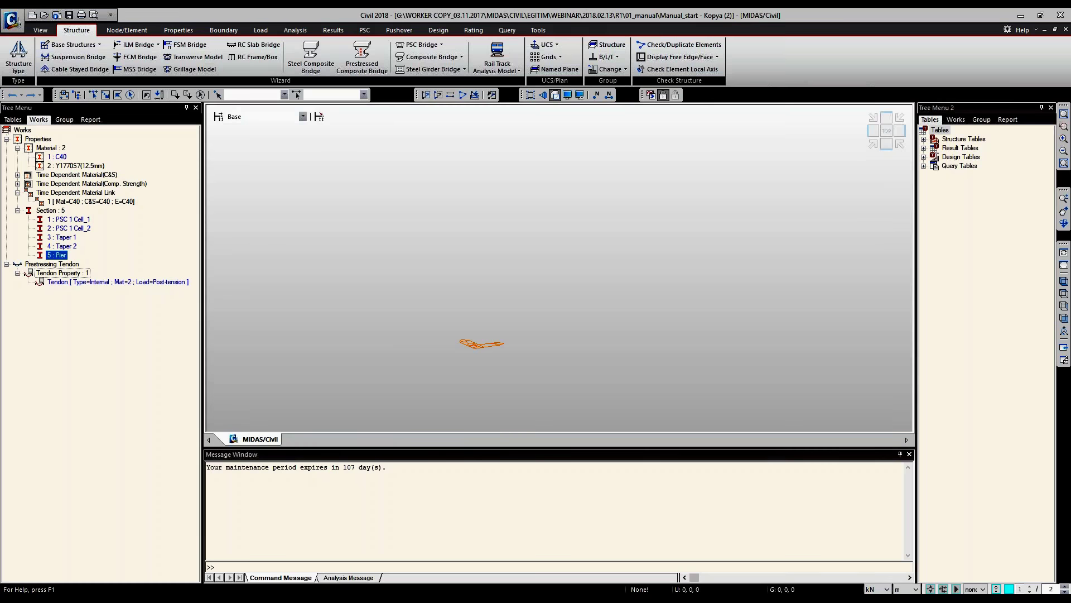
click(503, 541)
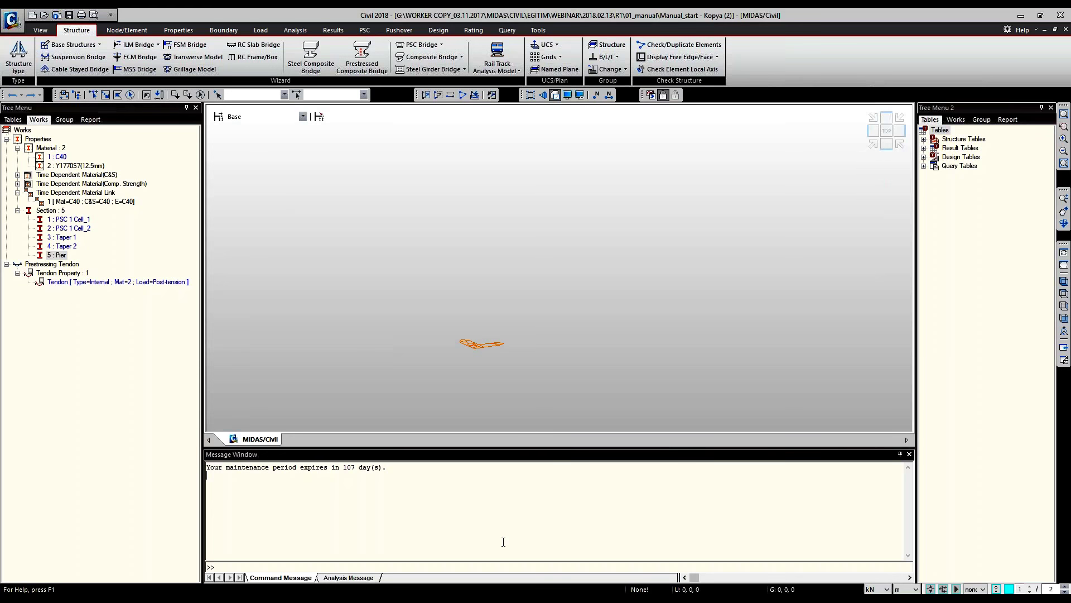
drag(431, 448, 432, 536)
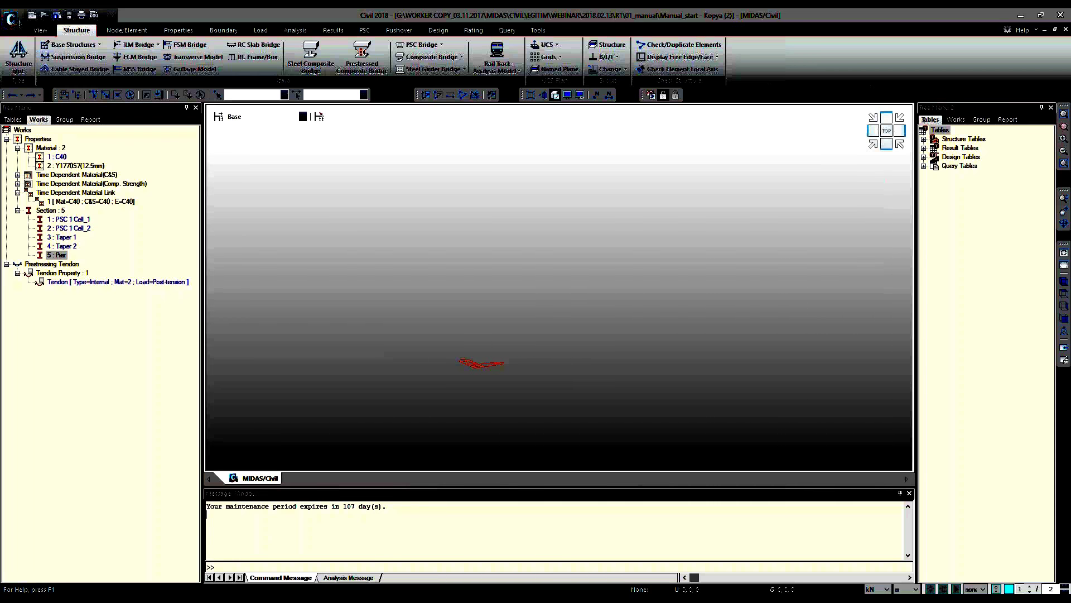
Expand the time dependent material entries in the project tree and open the C40 material's data.
click(102, 355)
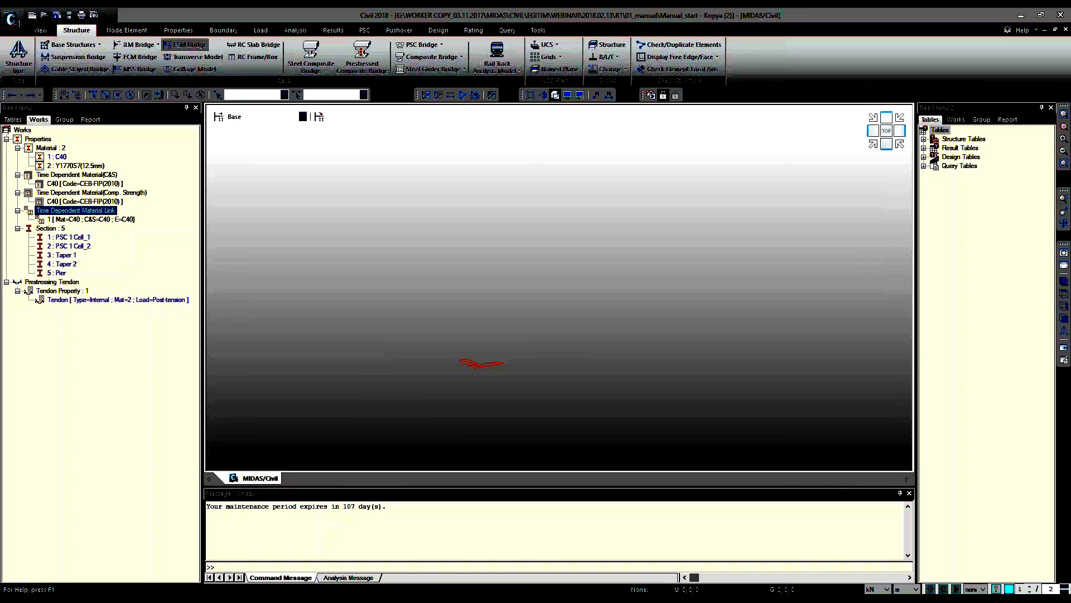
click(178, 31)
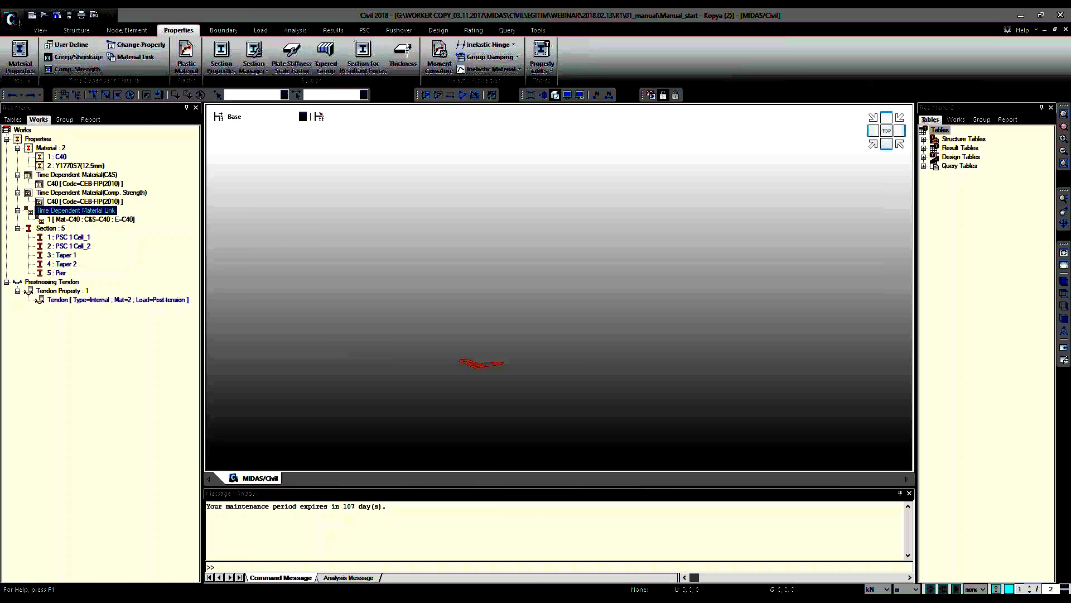
click(179, 31)
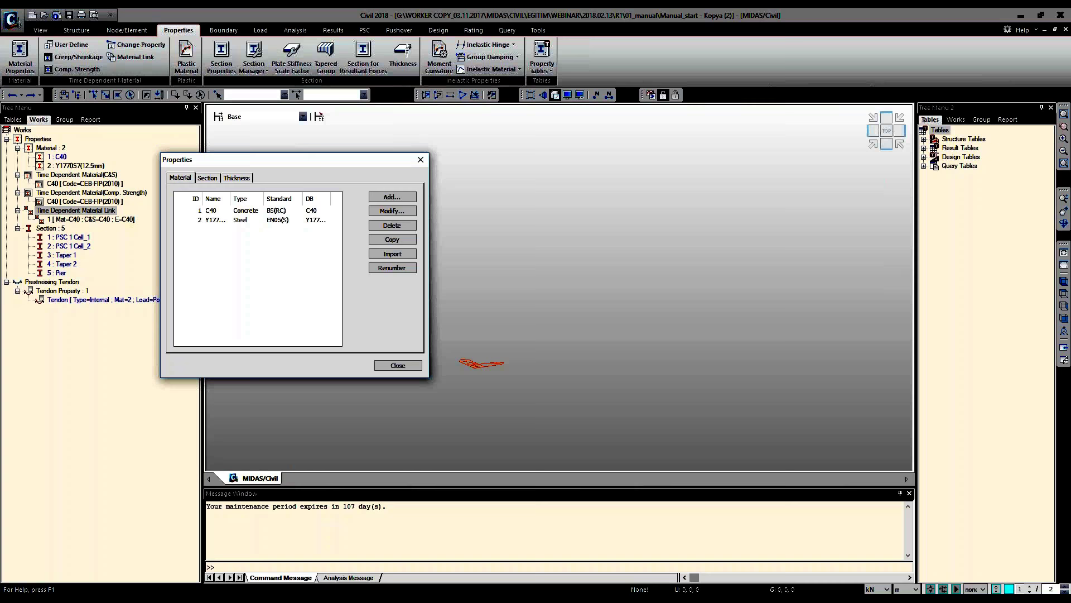
drag(239, 160, 165, 112)
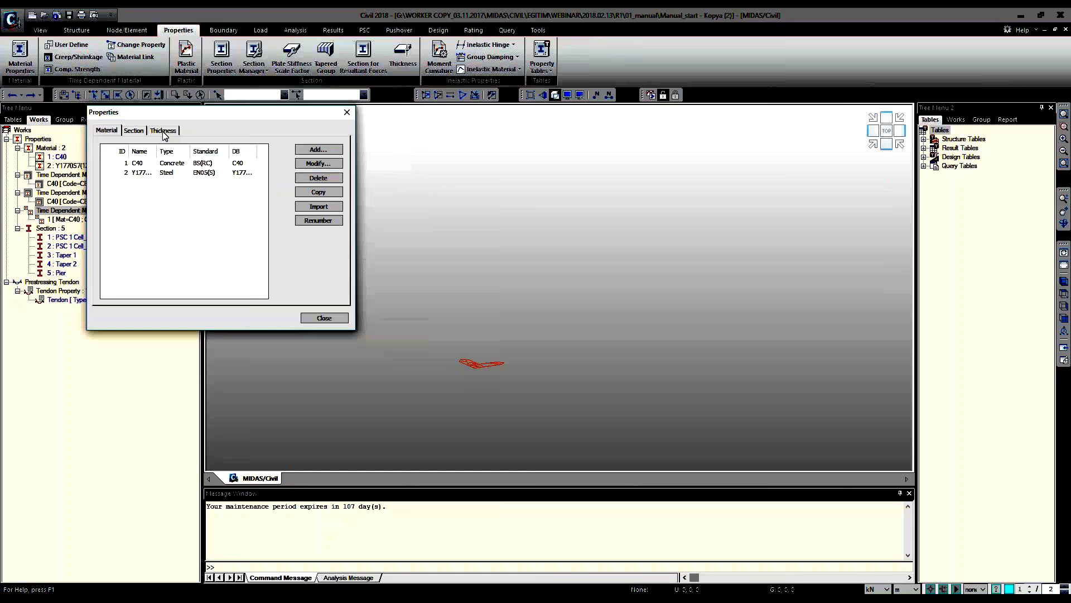
click(164, 131)
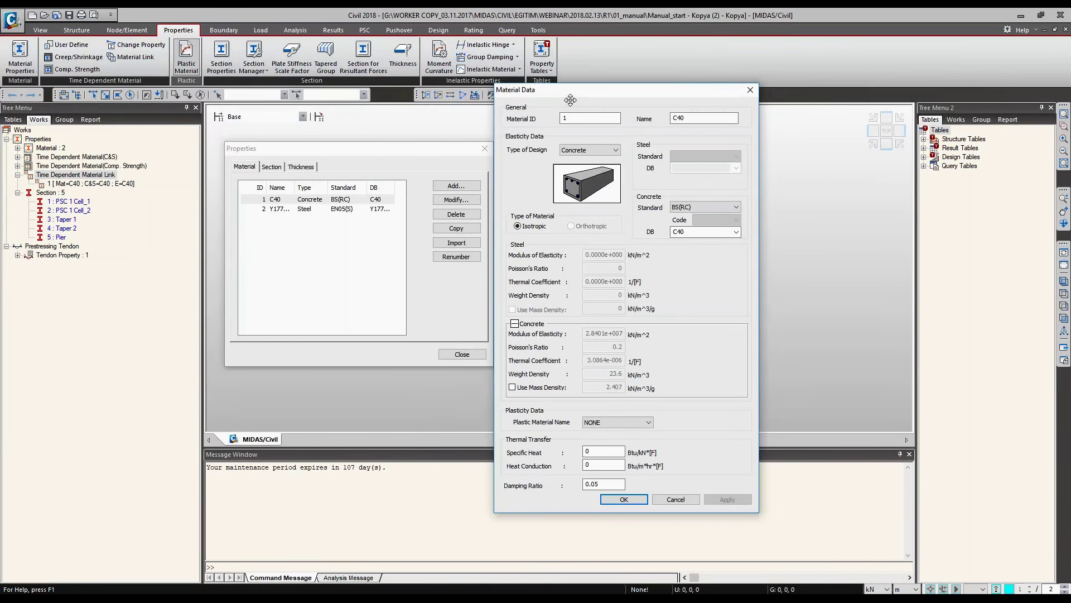
Try the EN04(RC), ASTM(RC) and None standards for the C40 concrete material, then leave its data.
drag(570, 100, 593, 99)
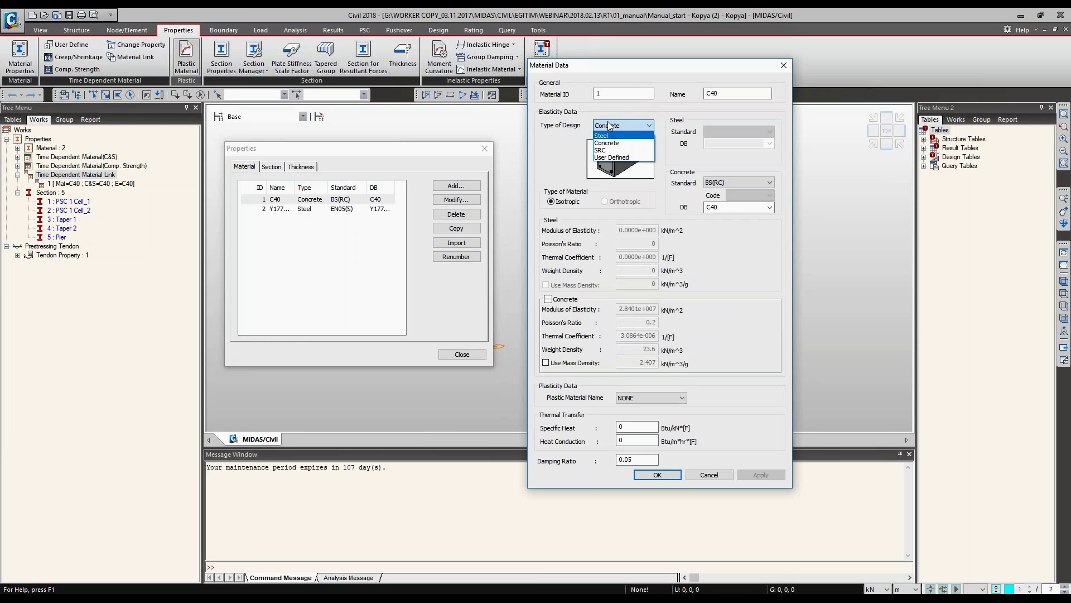
click(606, 143)
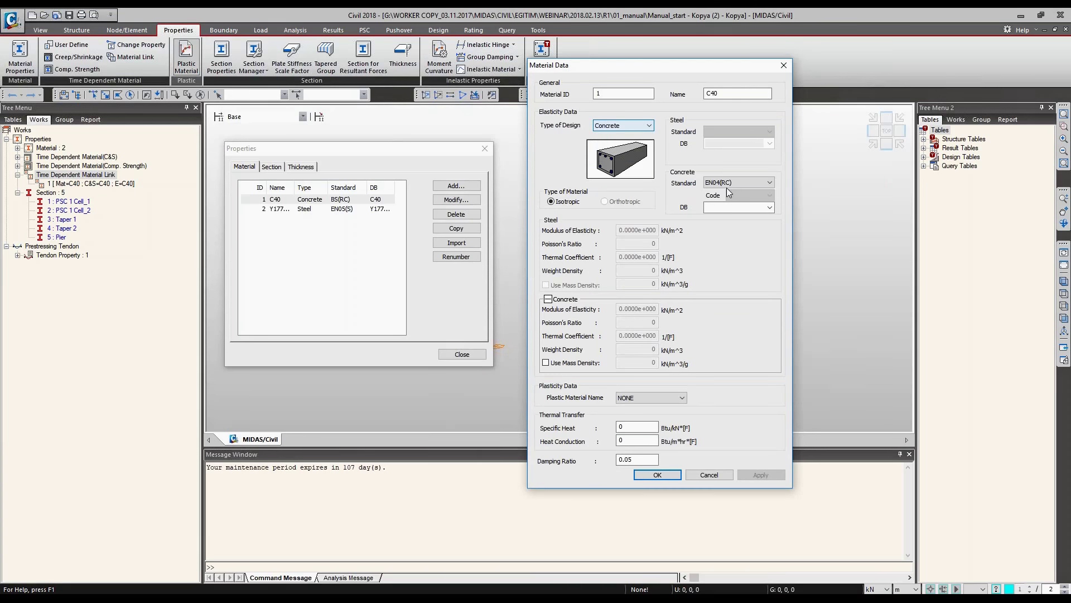
click(769, 182)
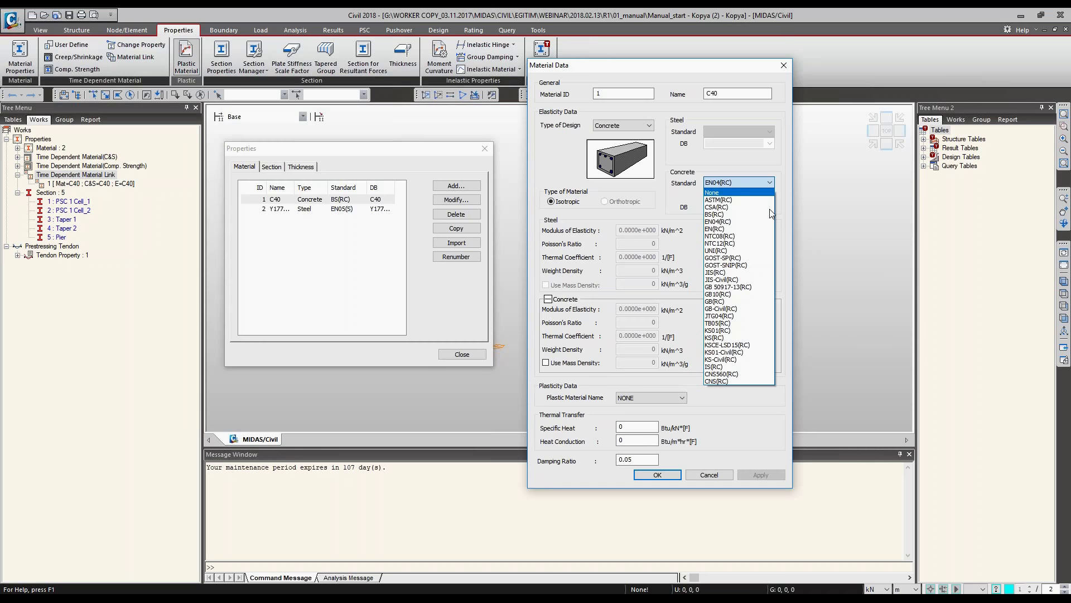
click(748, 199)
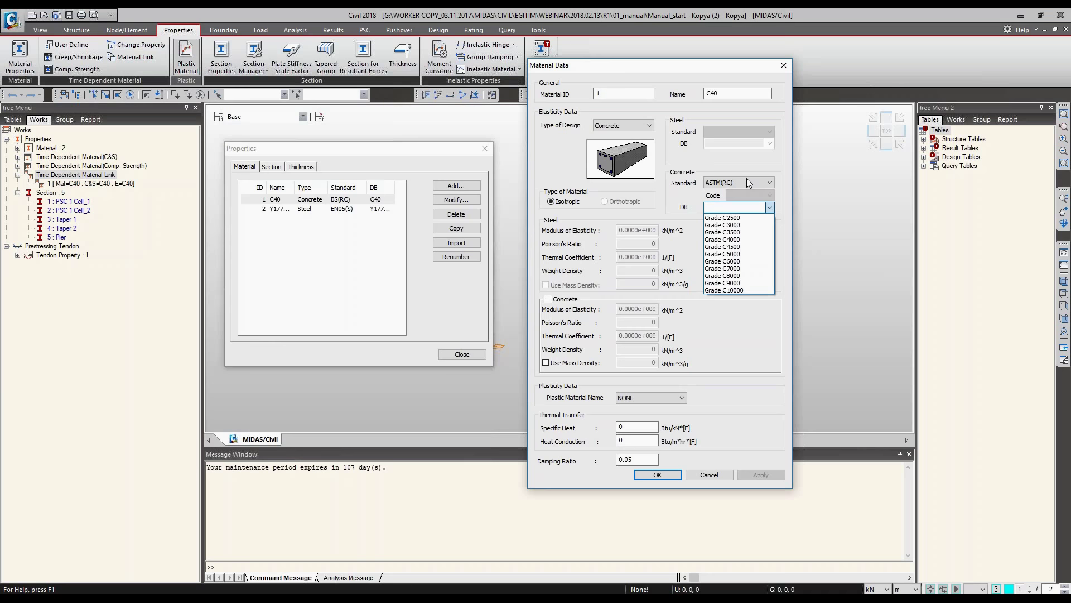
click(747, 181)
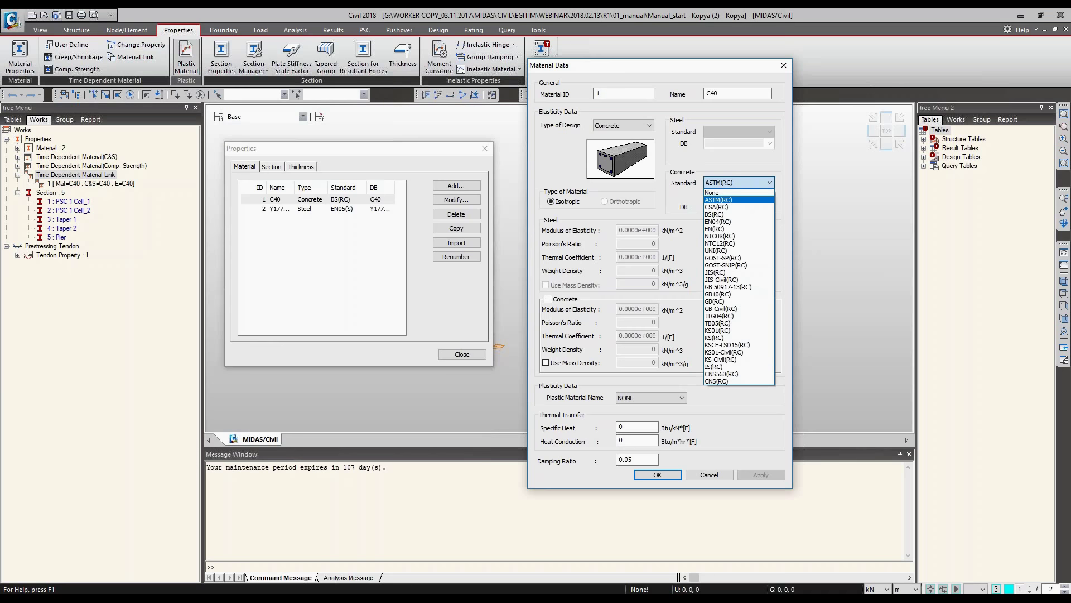
click(738, 192)
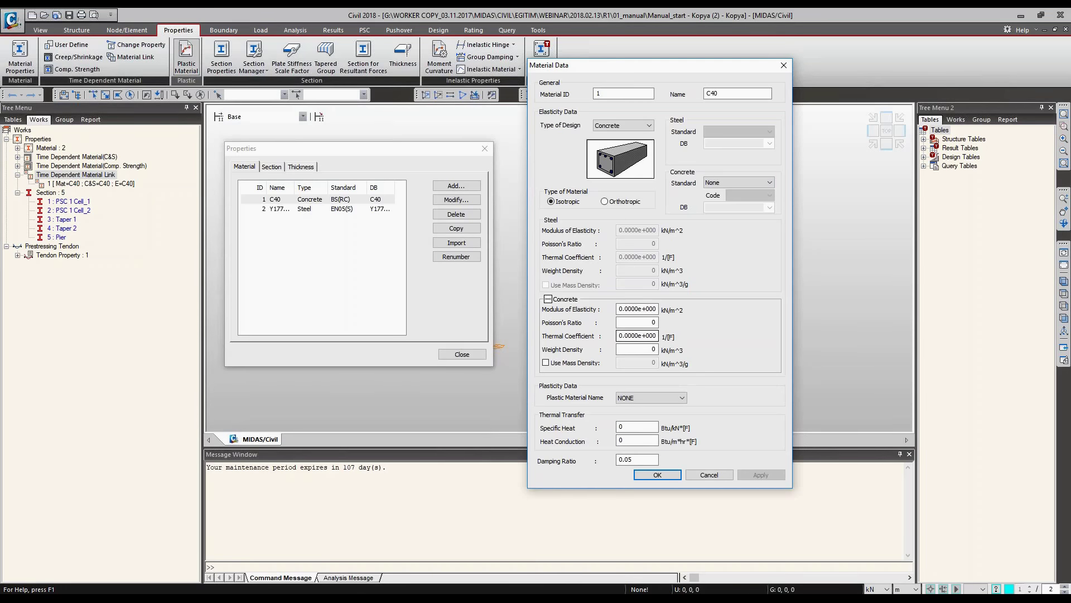
key(Tab)
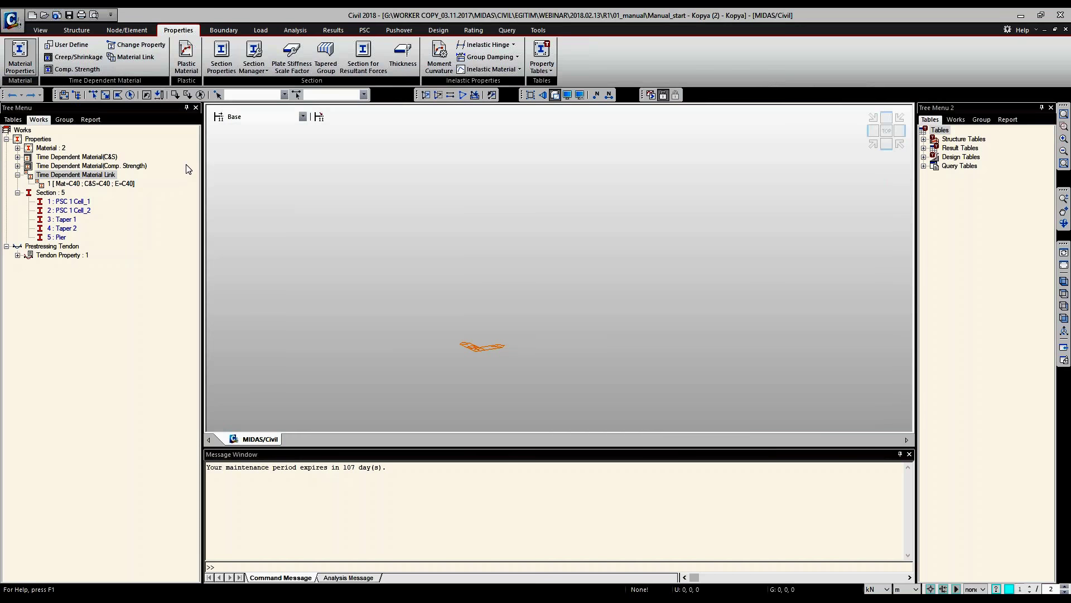
Preview the pier, PSC 1-cell and tapered sections, and inspect the Pier section's dimensions and shape options.
click(222, 55)
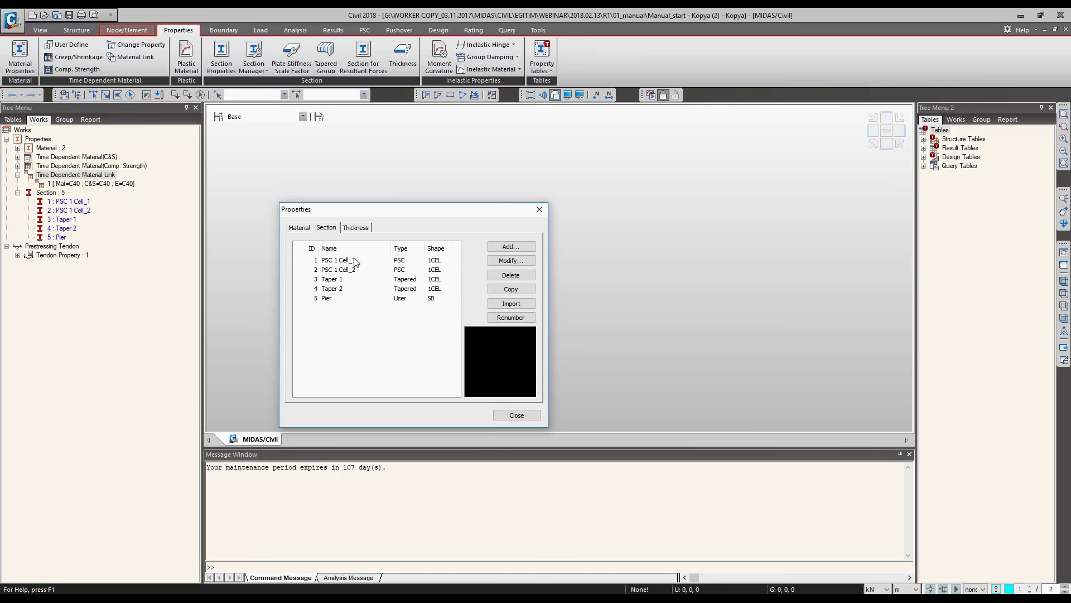
click(399, 298)
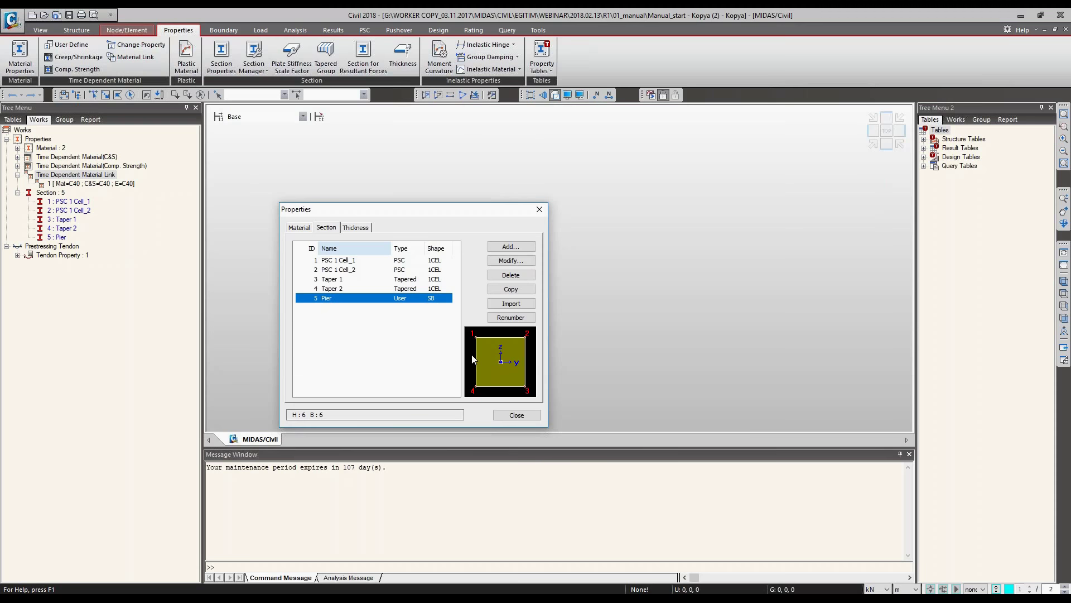
key(Home)
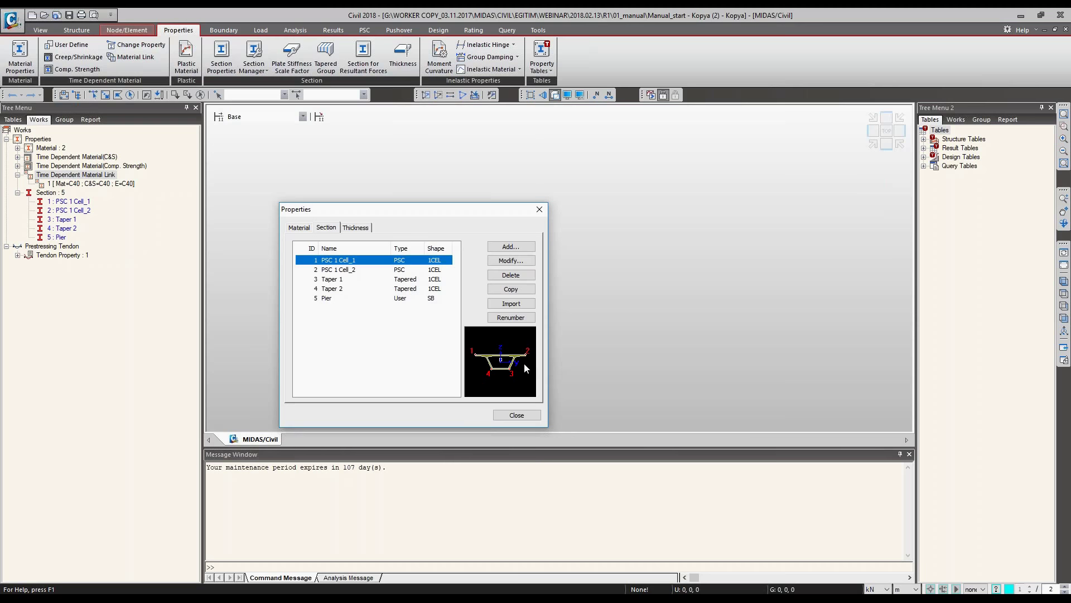
click(356, 271)
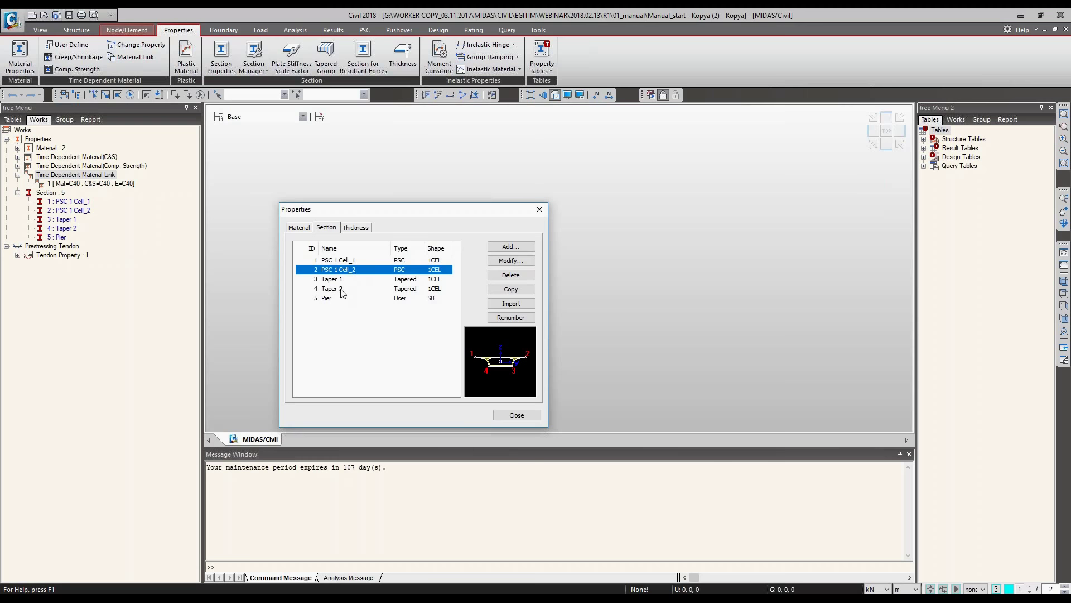
click(343, 290)
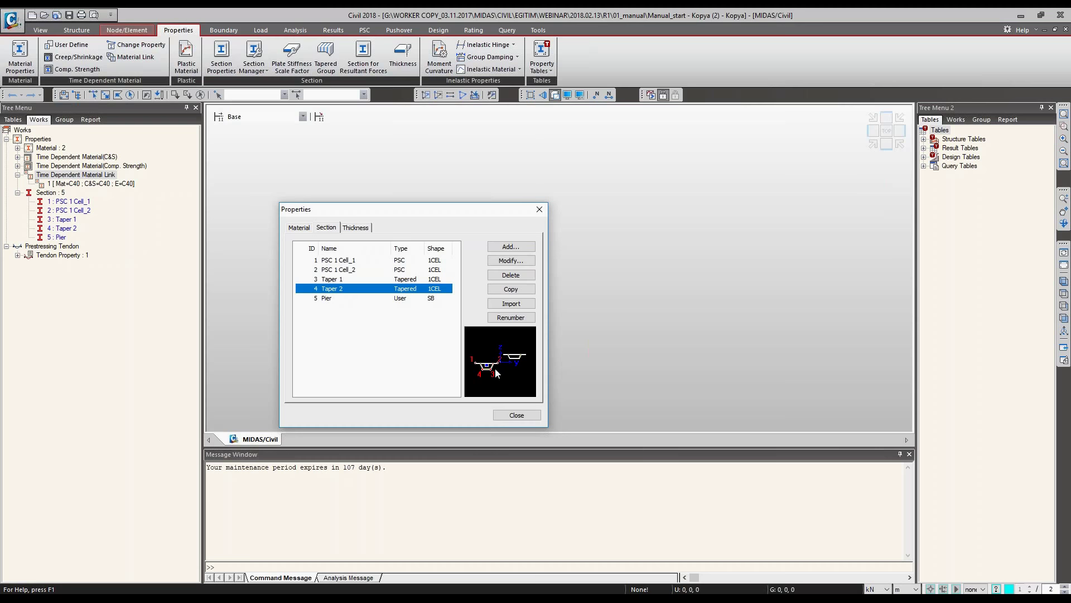
key(Up)
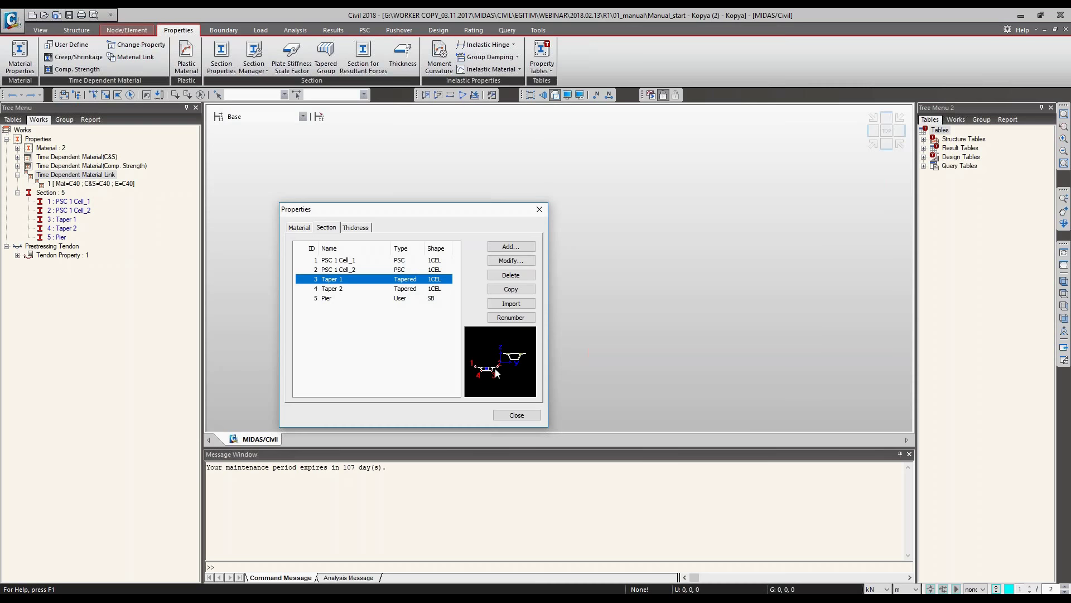
click(330, 298)
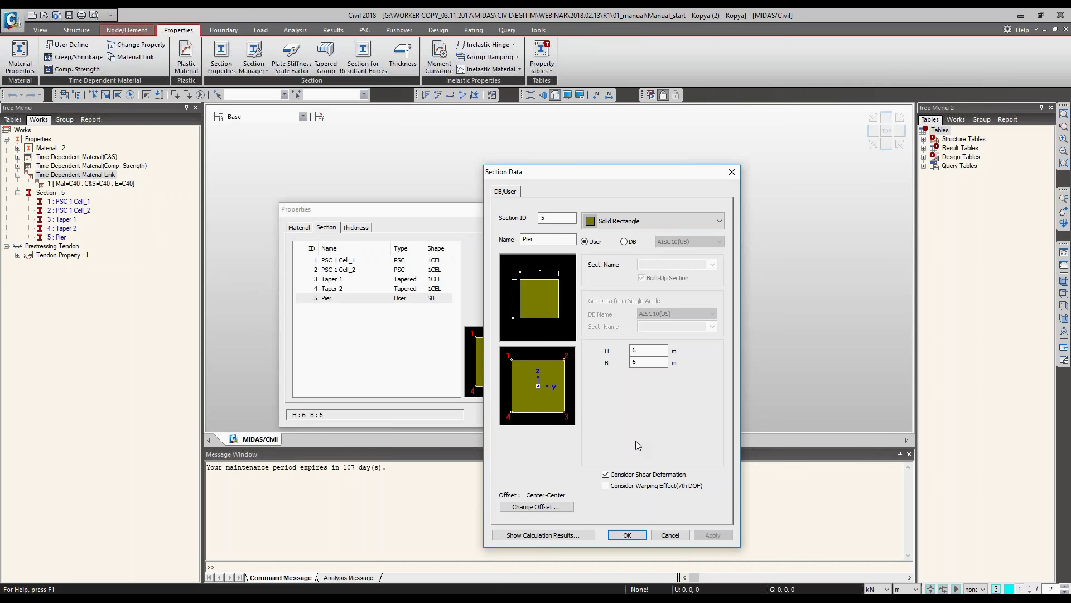
click(619, 222)
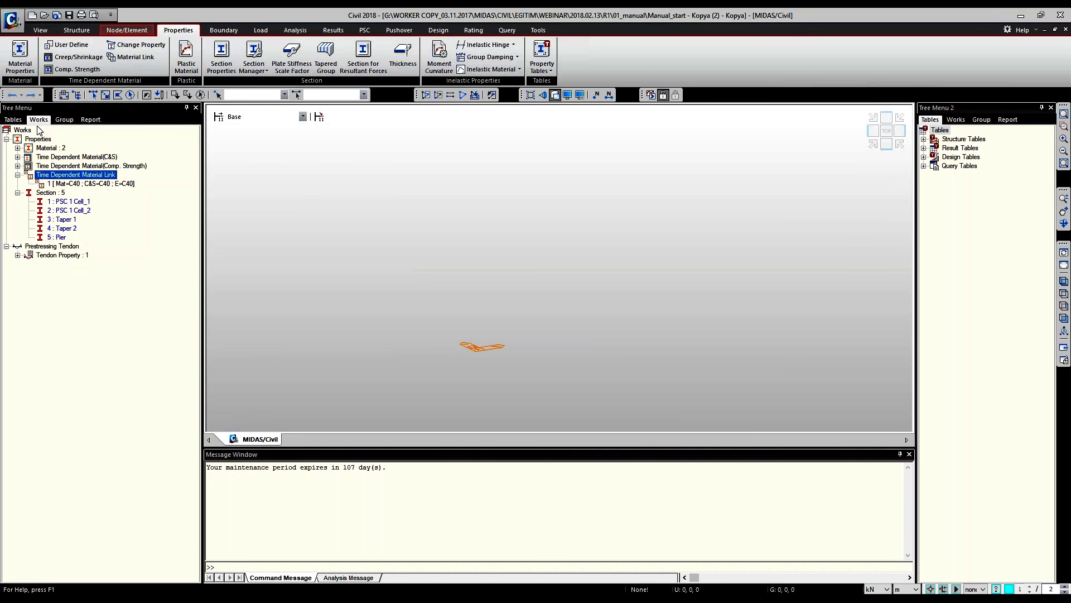
Import the 0 and CENTER_ layers of Girder.dxf as nodes and elements with material C40 and section PSC 1 Cell_1.
click(12, 20)
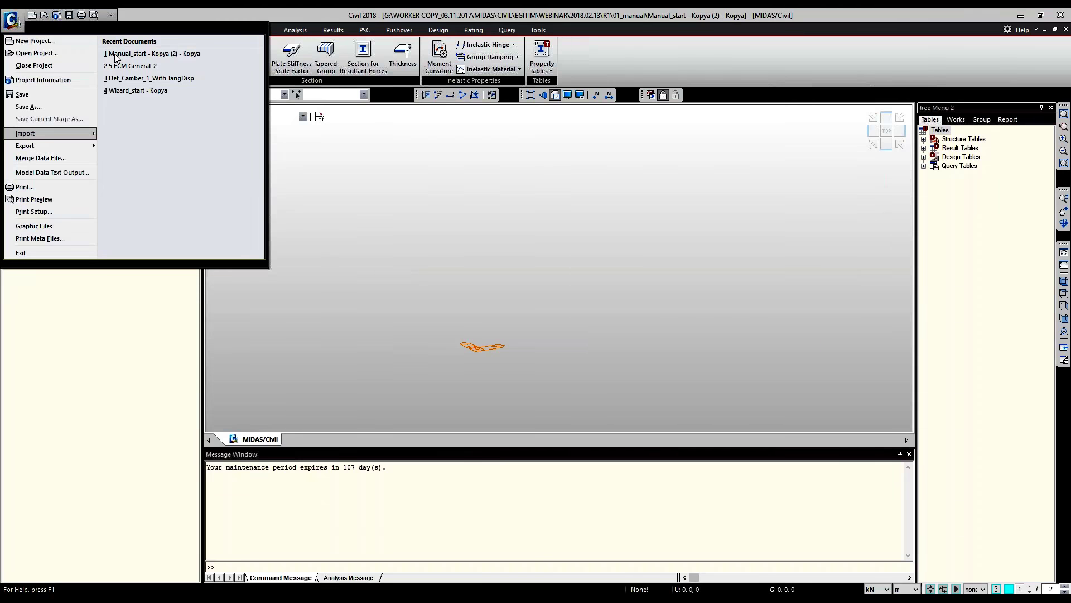
click(115, 55)
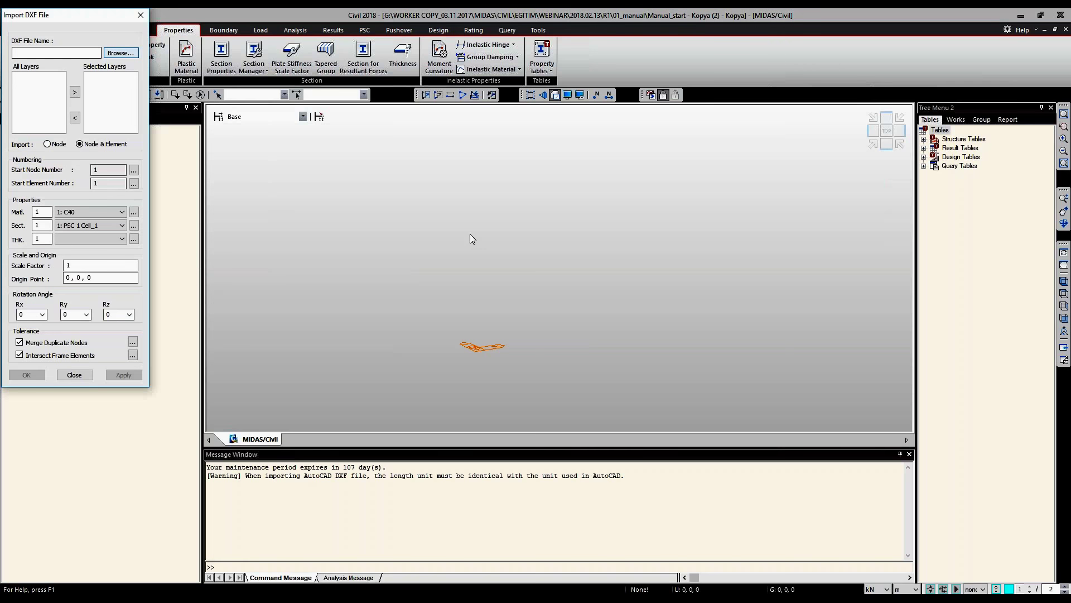
key(Return)
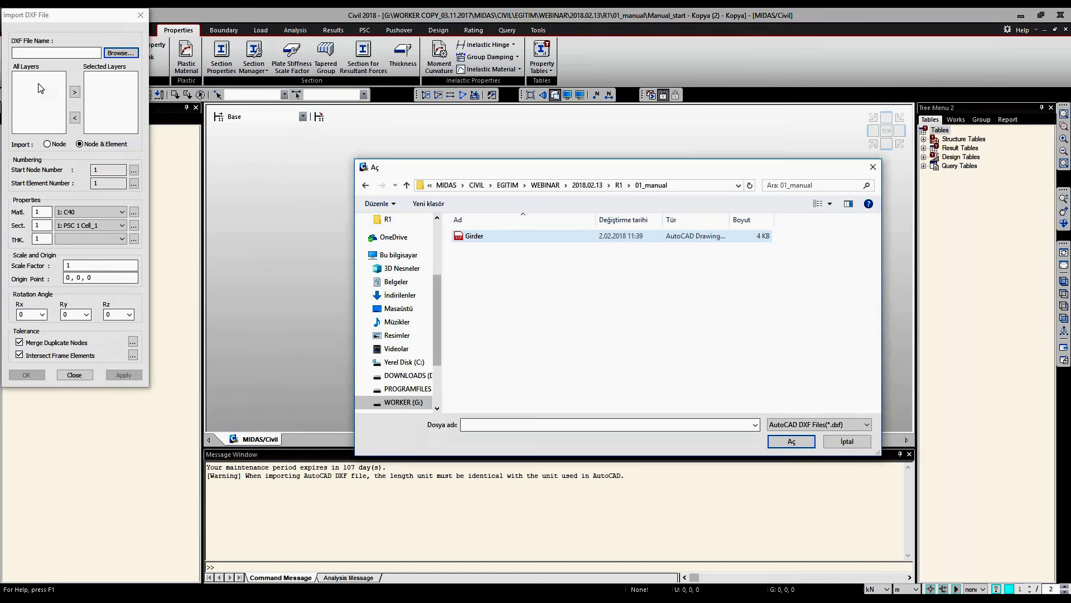
key(Return)
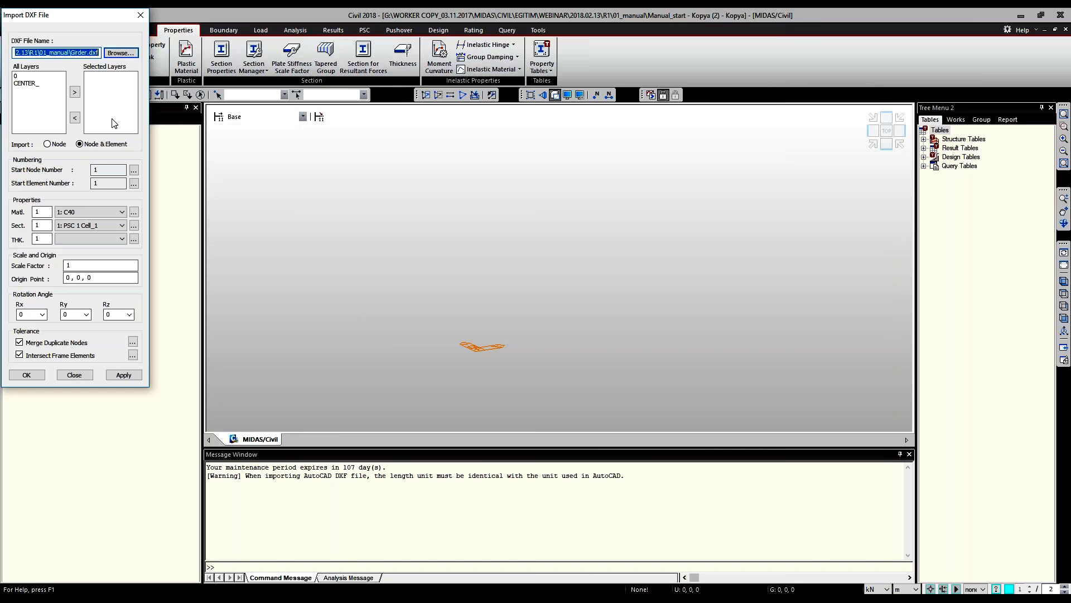
click(75, 92)
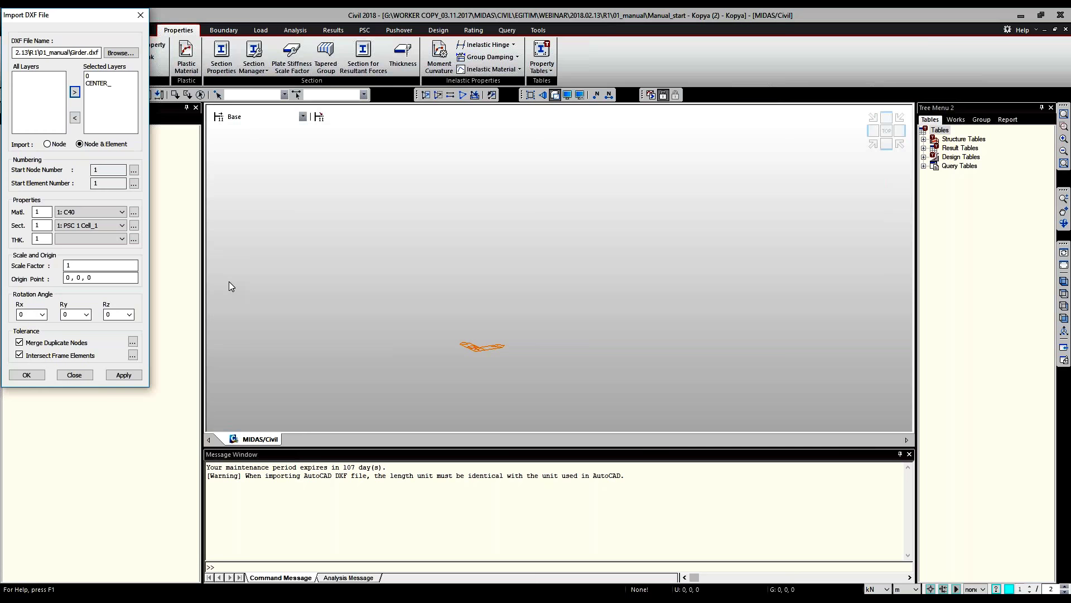
click(97, 227)
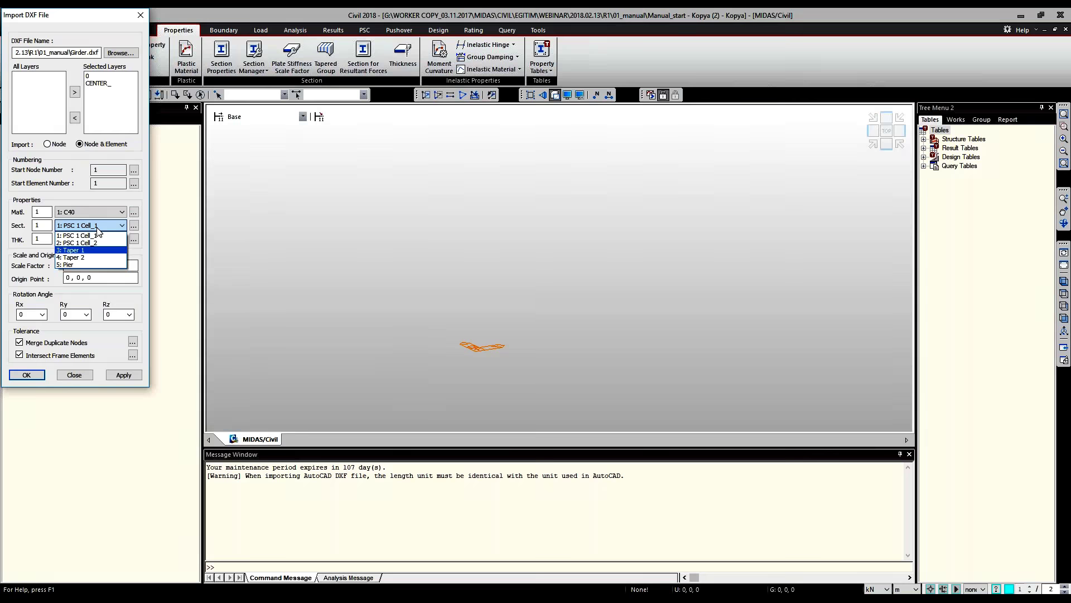
click(97, 228)
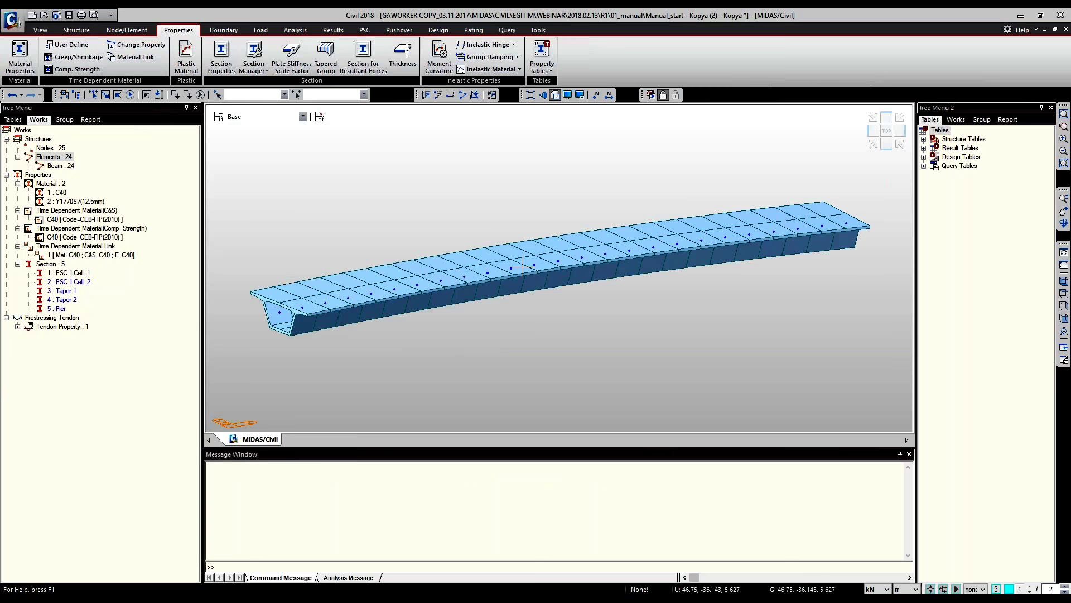
Inspect the imported girder from different angles and display its element numbers in a side view.
ctrl+middle_drag(523, 267, 273, 211)
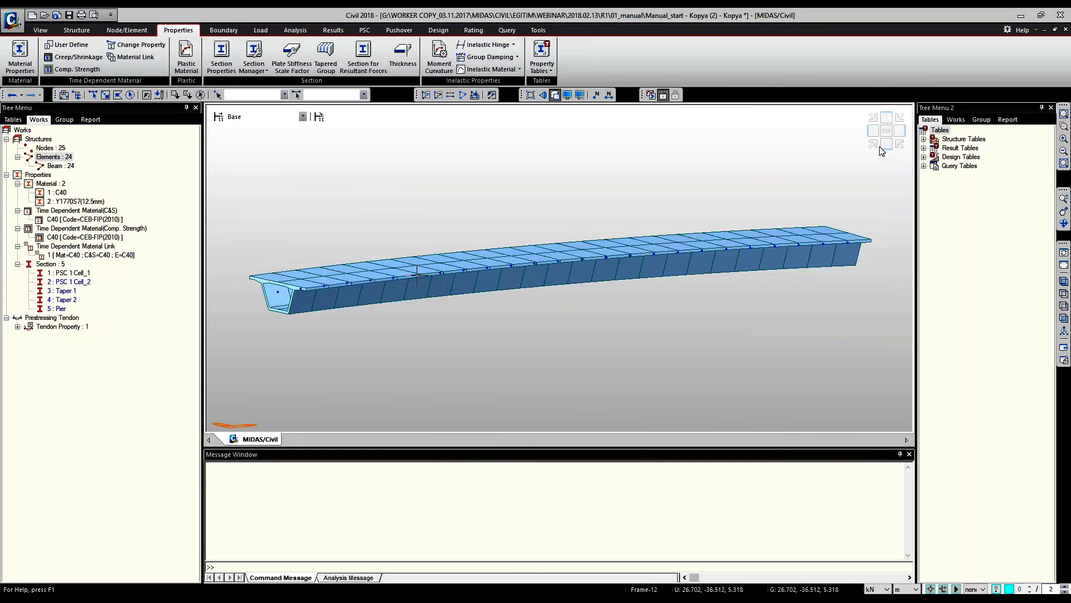
click(554, 95)
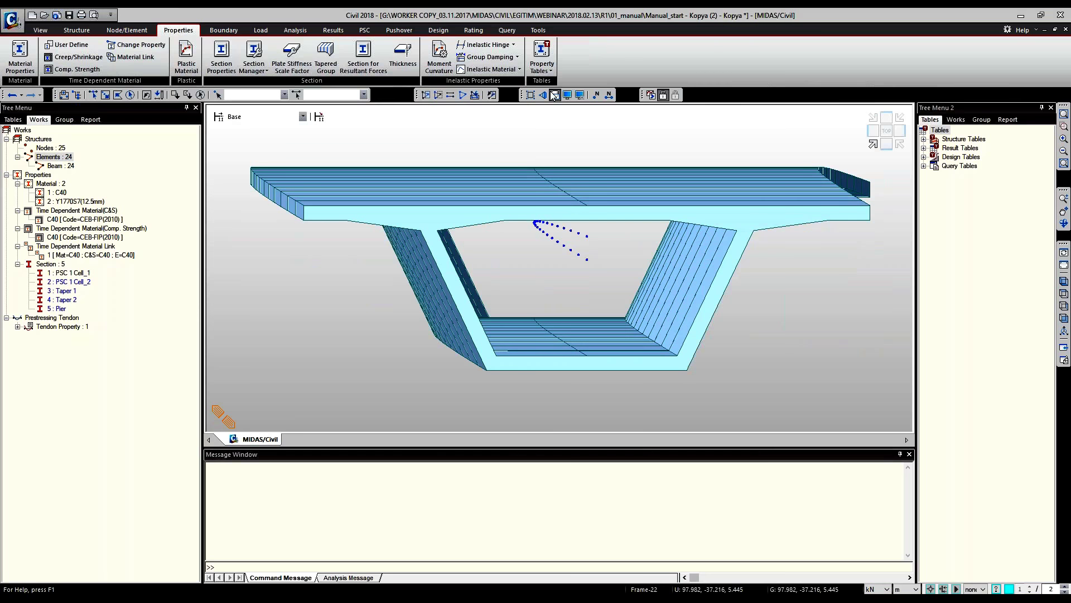
click(555, 96)
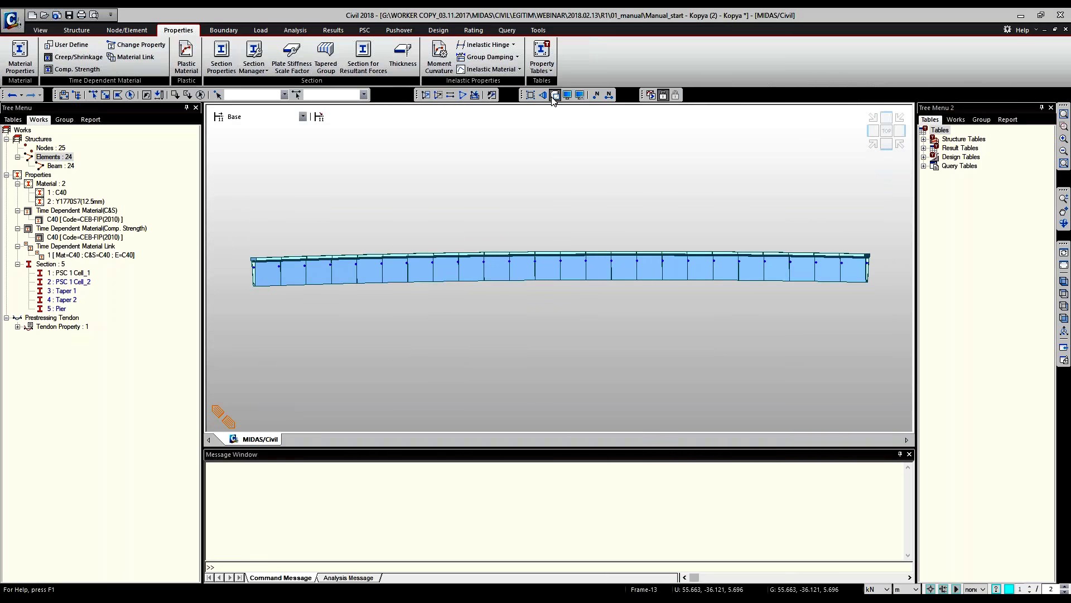
click(609, 95)
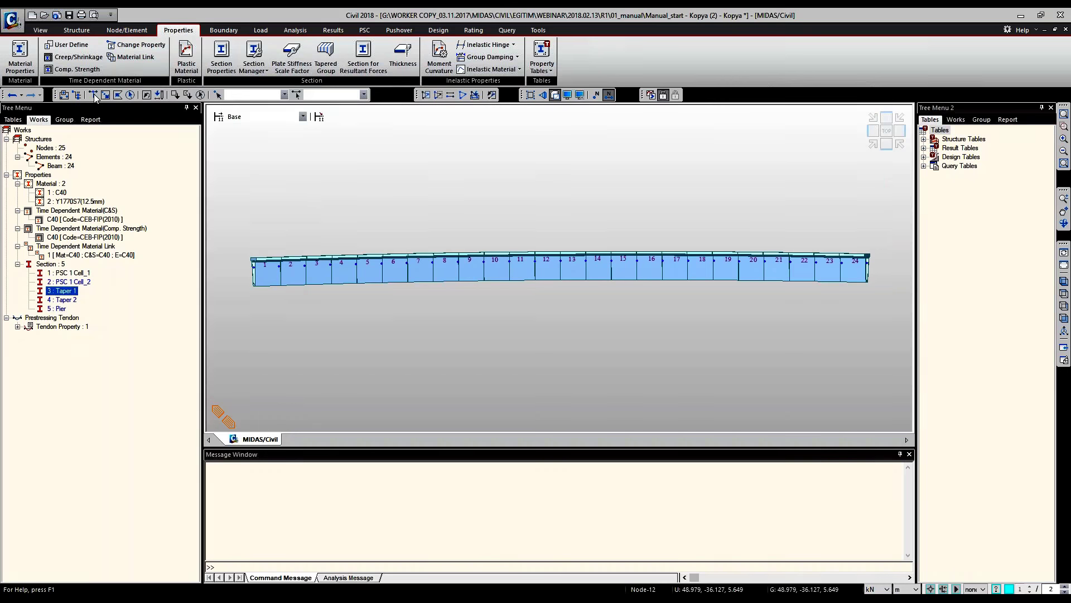
Assign section Taper 1 to girder elements 1 to 11 and Taper 2 to elements 14 to 24.
click(94, 93)
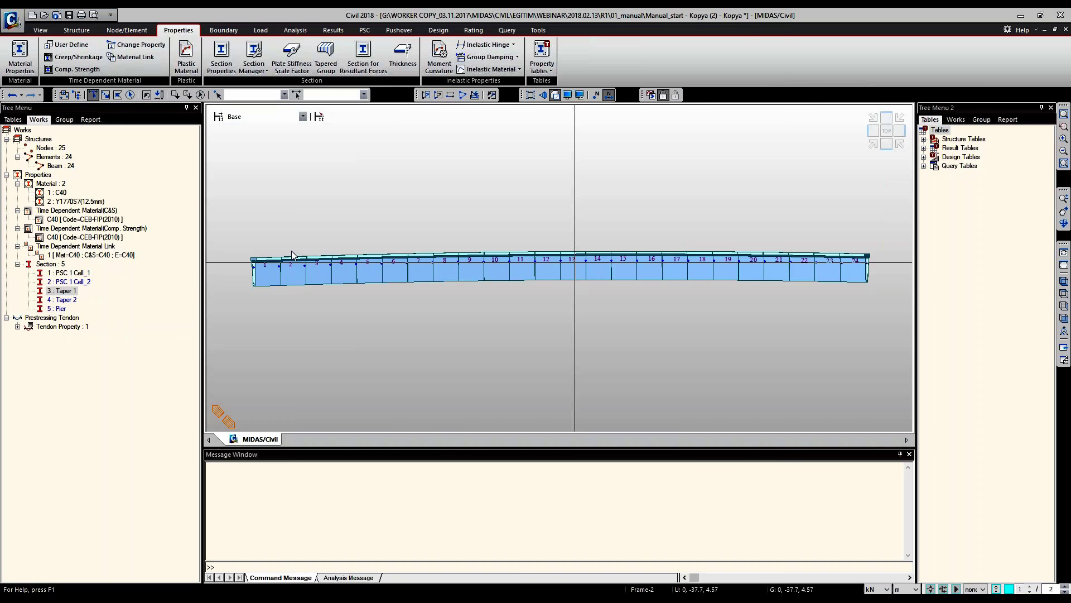
key(ctrl+q)
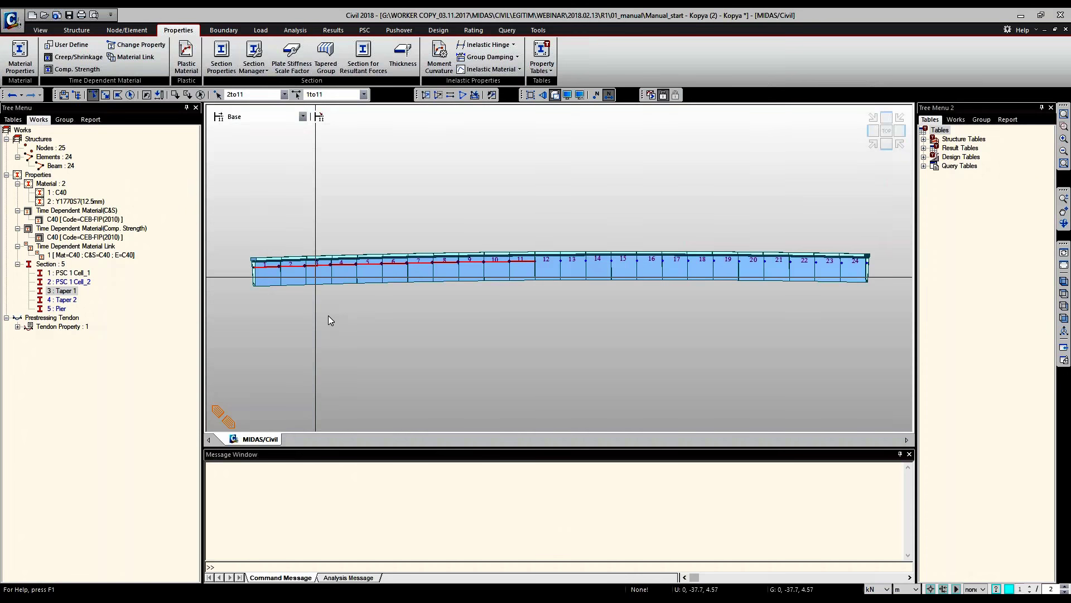
click(328, 316)
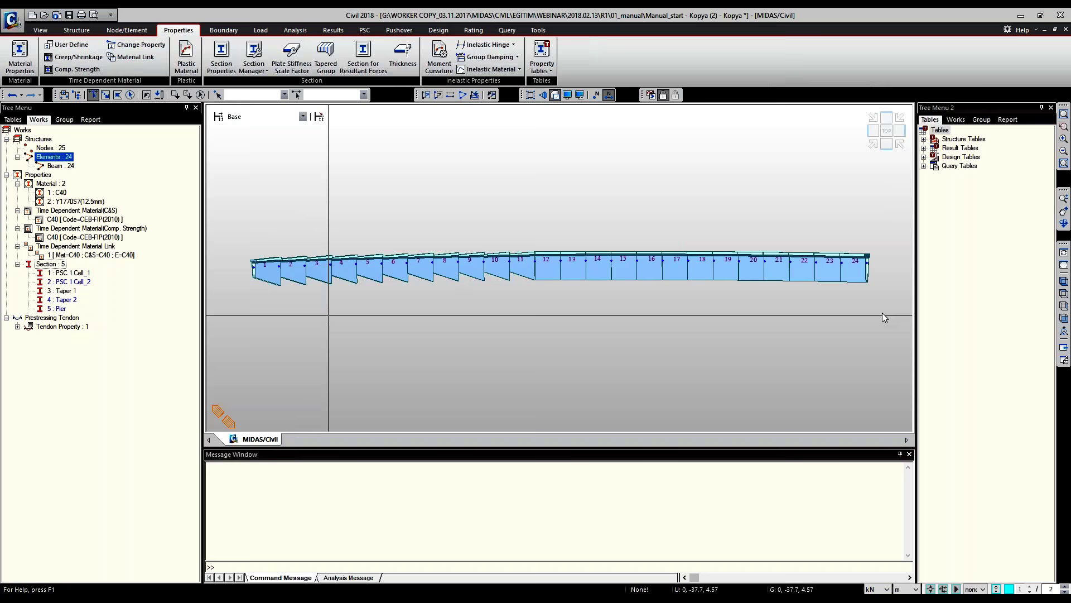
click(875, 321)
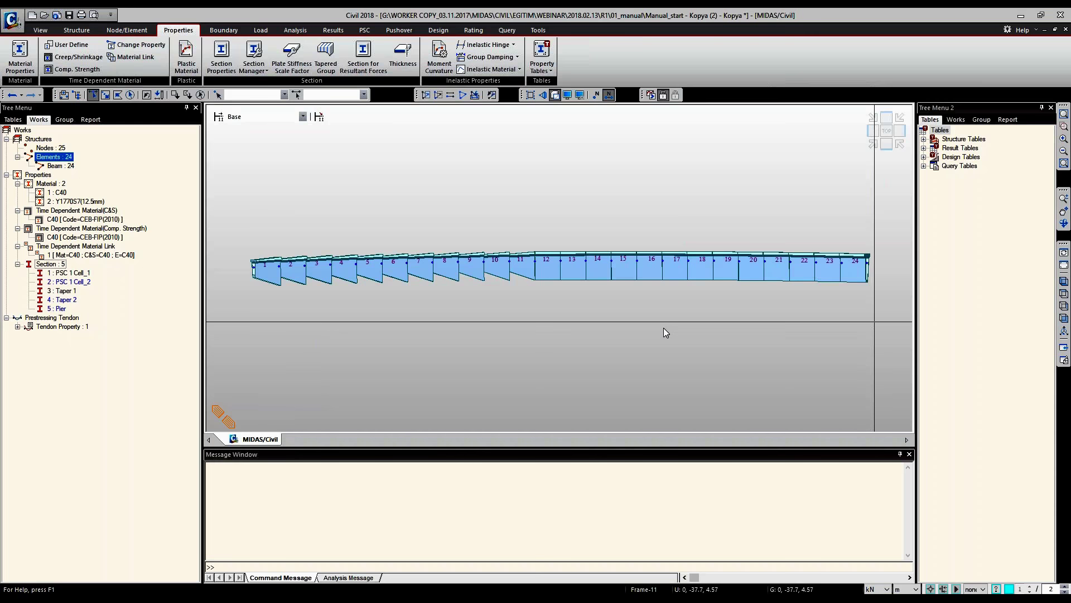
click(664, 328)
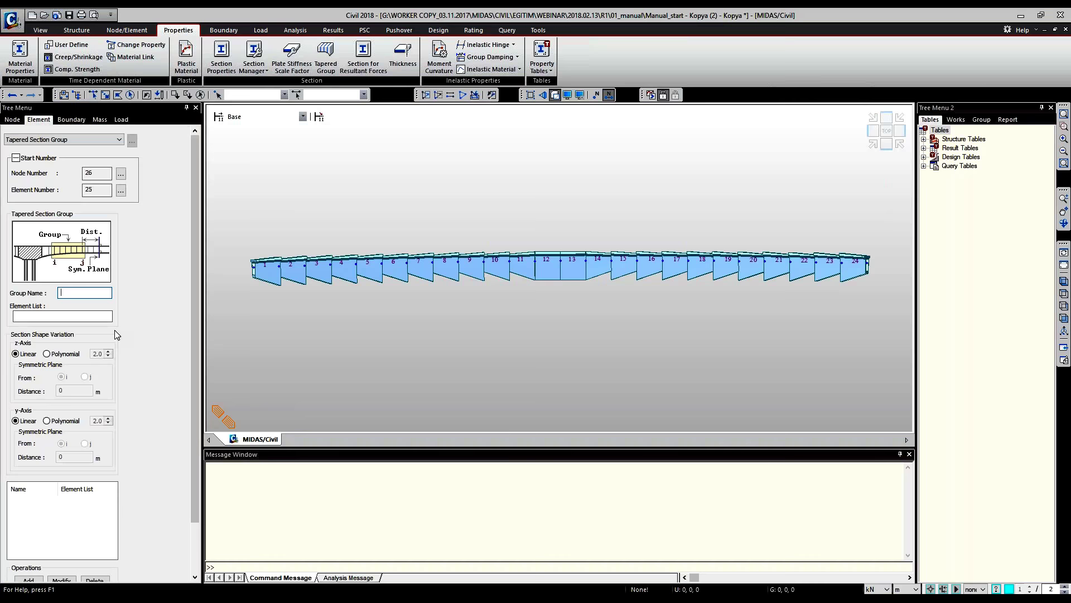
Add tapered section group "sol" for elements 1 to 11 with 2.0 polynomial z-axis variation, symmetric plane 0 m from i, and linear y-axis variation.
text(sol)
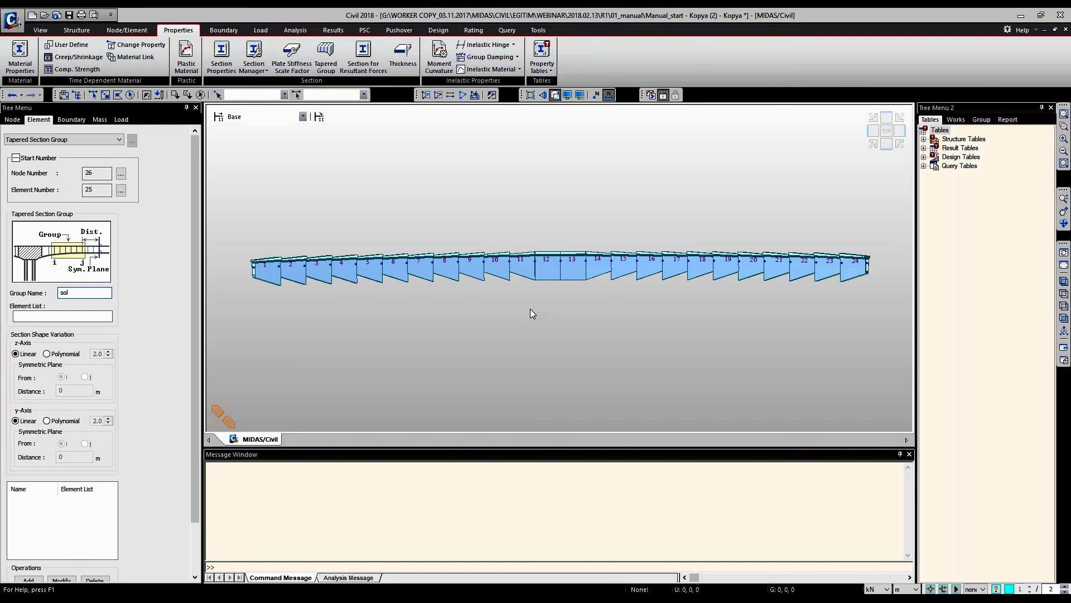
key(Tab)
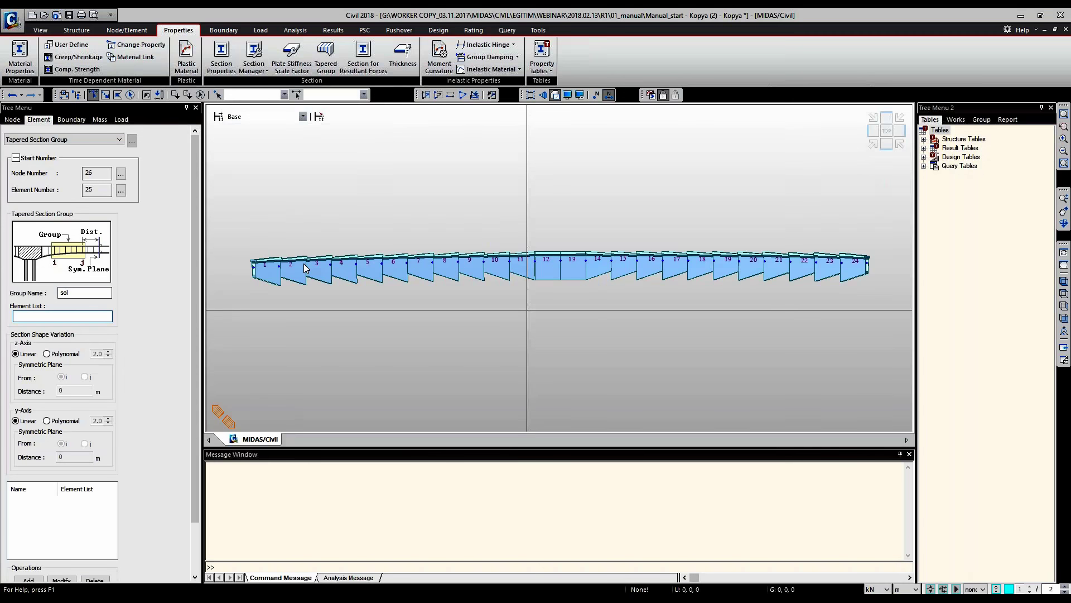
drag(526, 310, 268, 245)
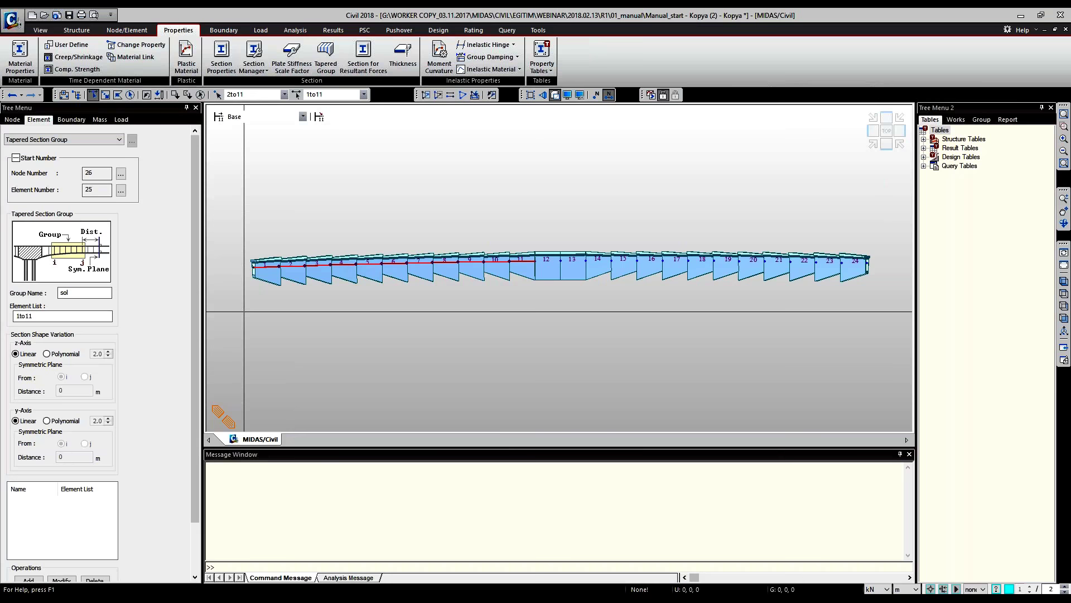
click(47, 353)
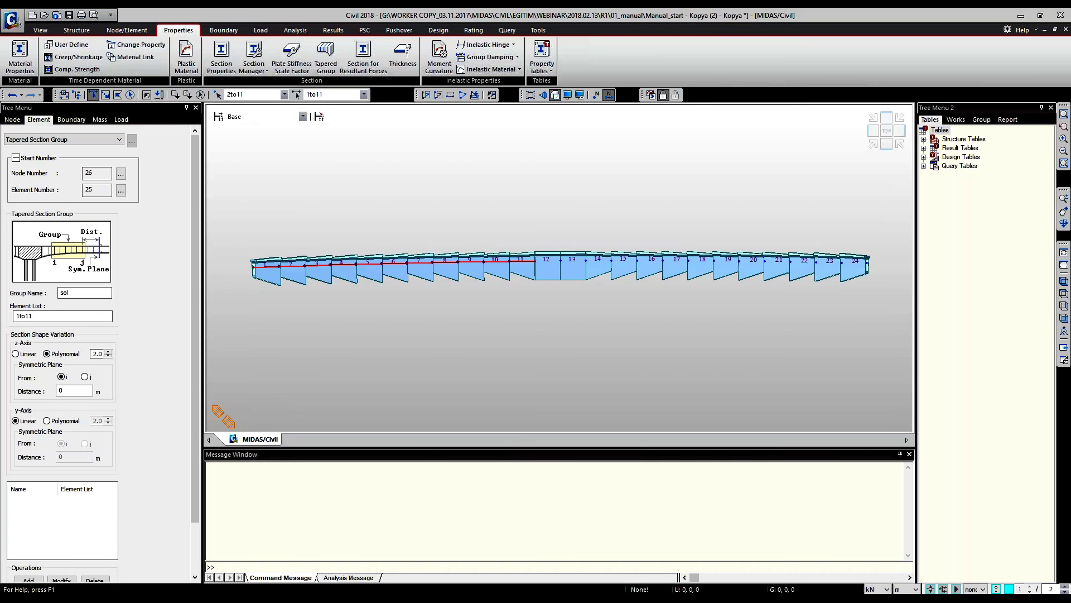
scroll(74, 327, down, 2)
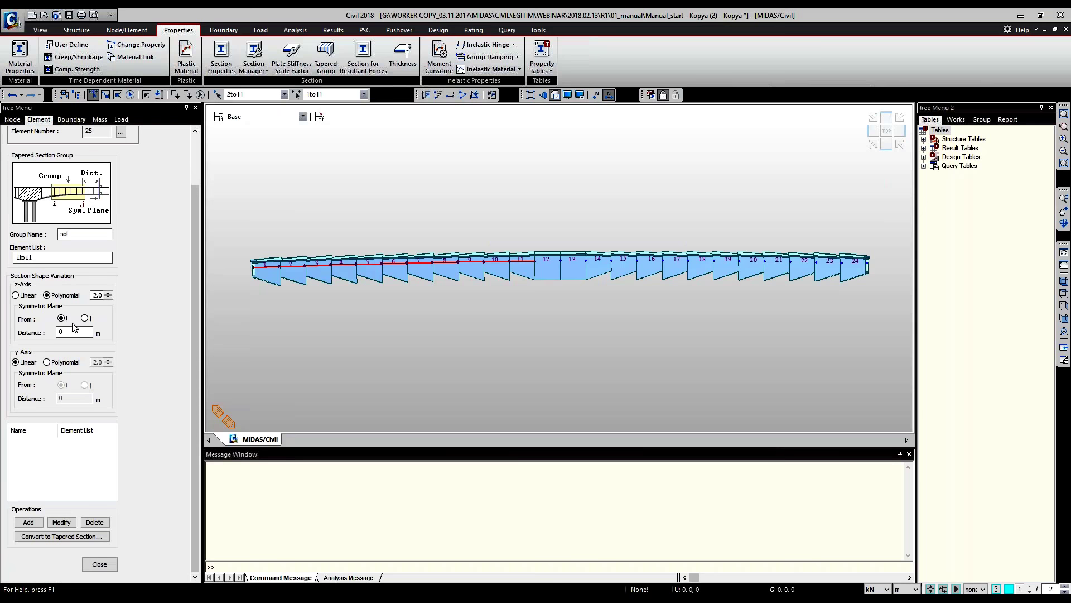
click(74, 330)
click(63, 257)
click(28, 522)
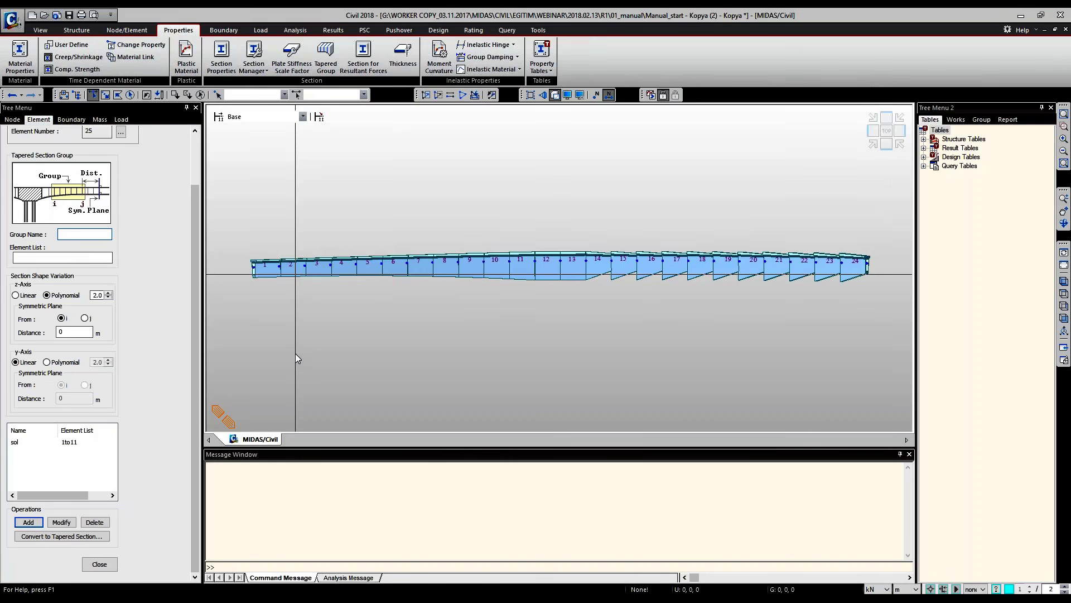
Add tapered section group "sag" for elements 14 to 24 with second-order polynomial z-axis variation and the symmetric plane 0 m from j.
click(82, 232)
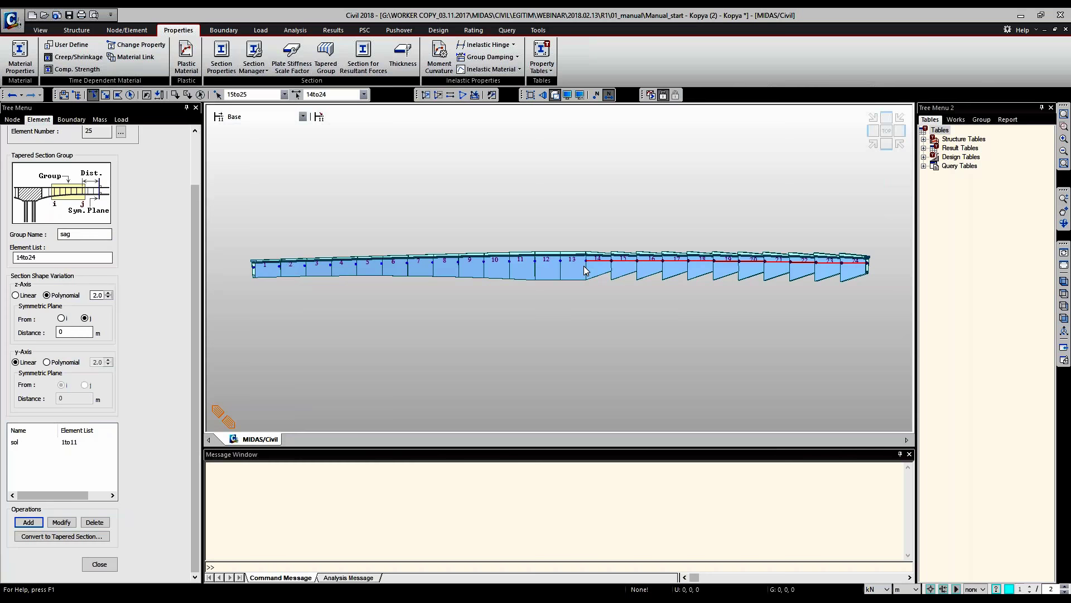
key(Return)
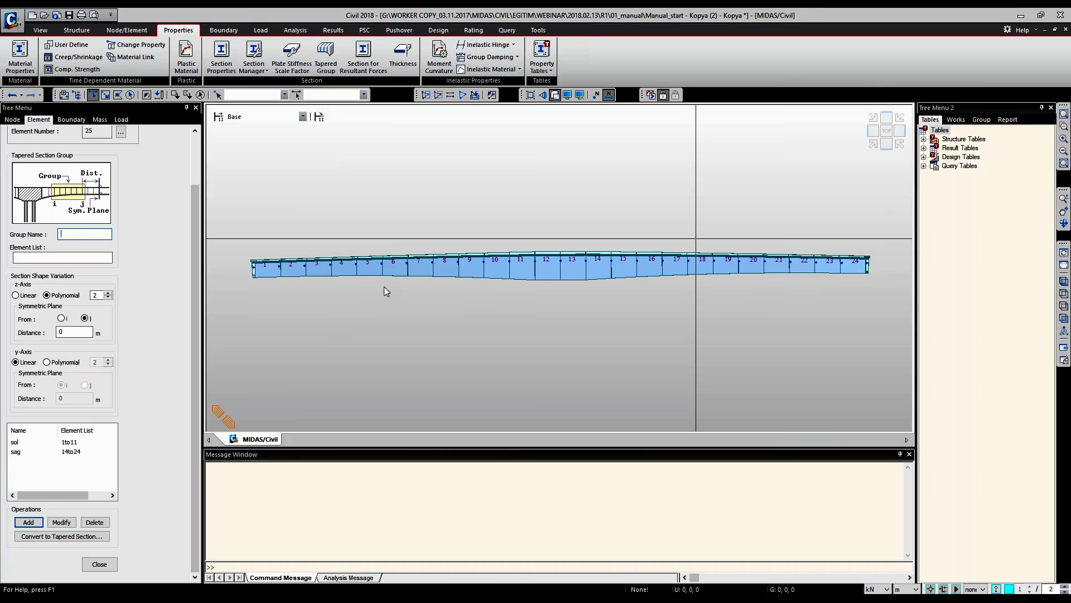
key(Escape)
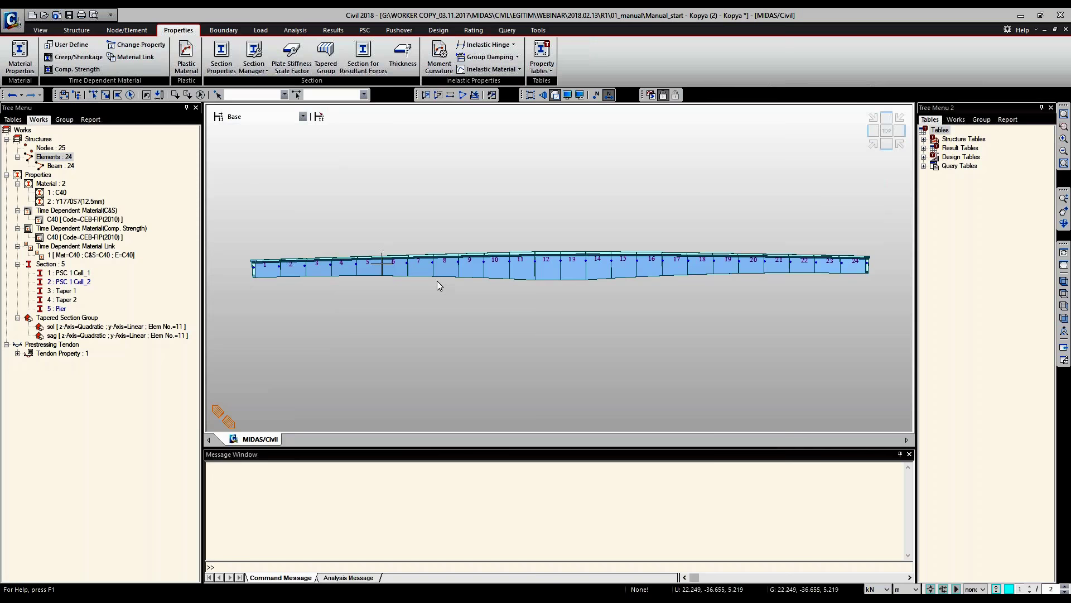
Change the offset of section PSC 1 Cell_1 to Center-Top.
ctrl+middle_drag(437, 280, 351, 317)
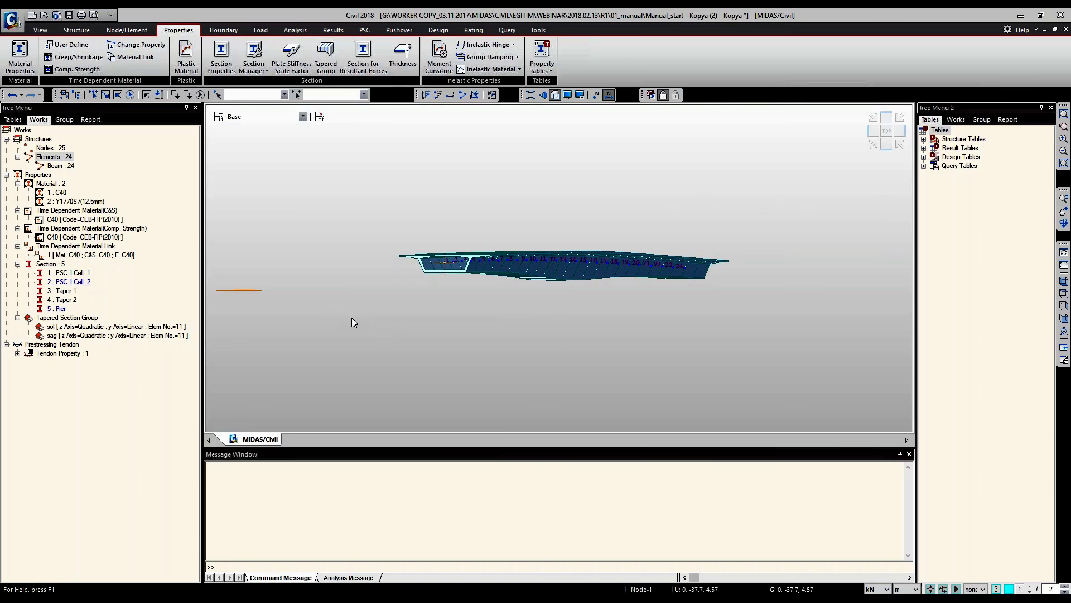
ctrl+middle_drag(351, 319, 397, 325)
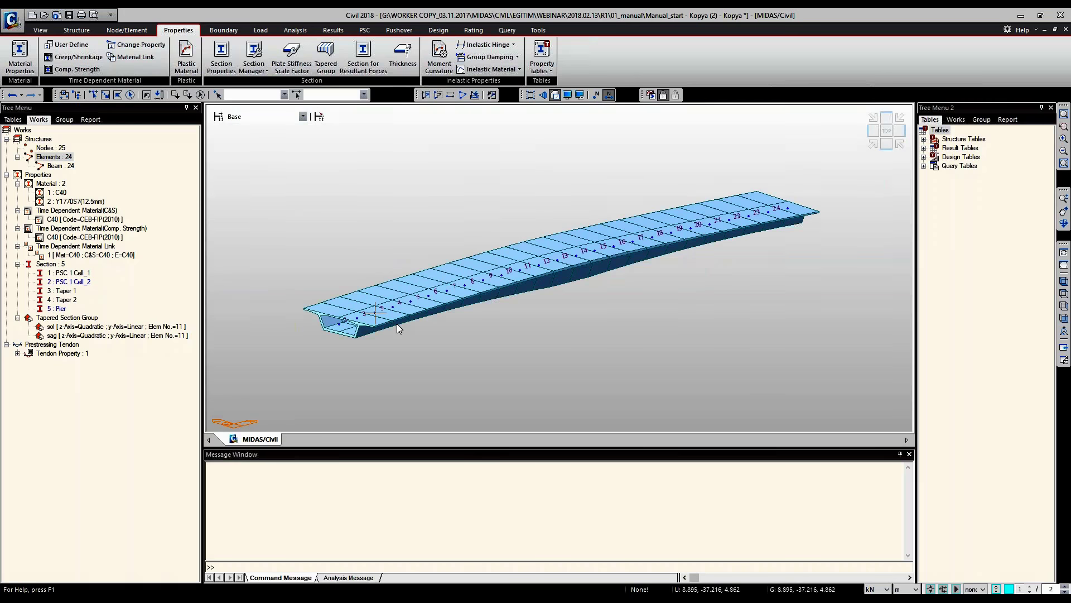
click(62, 300)
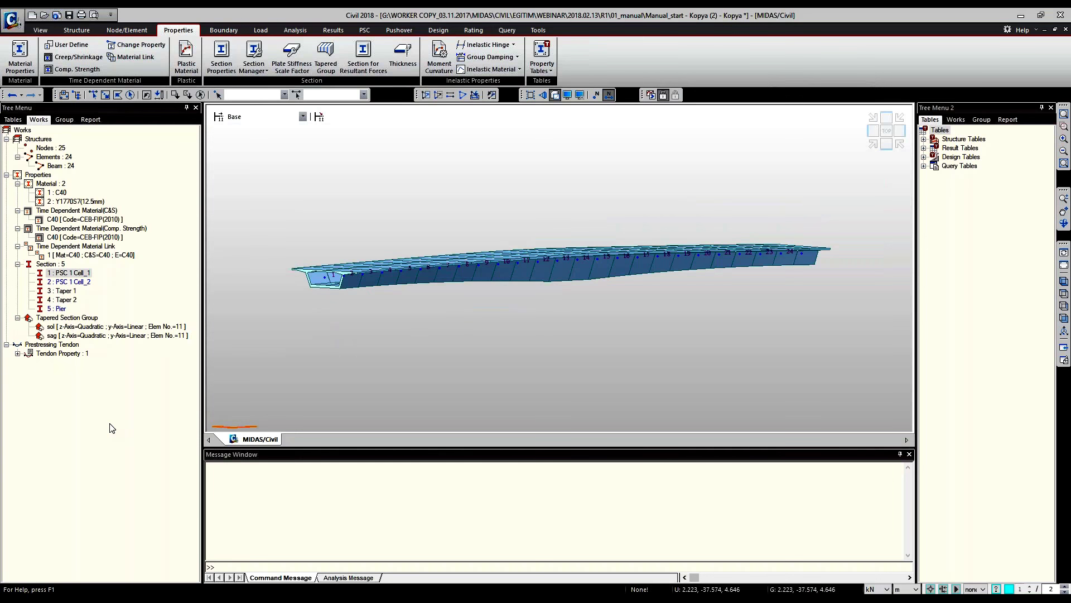
right_click(111, 428)
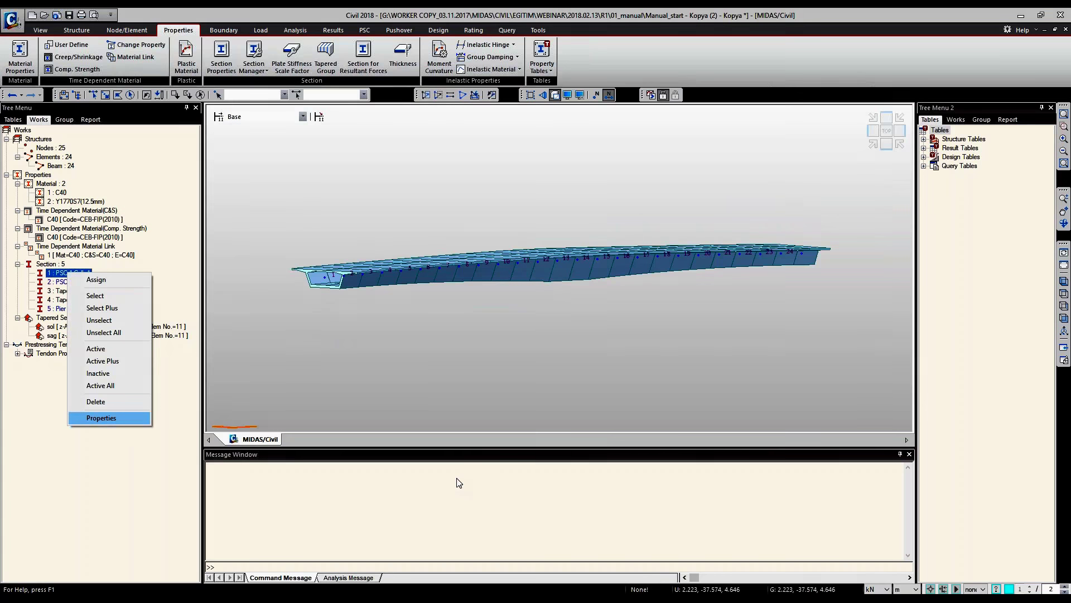
key(Return)
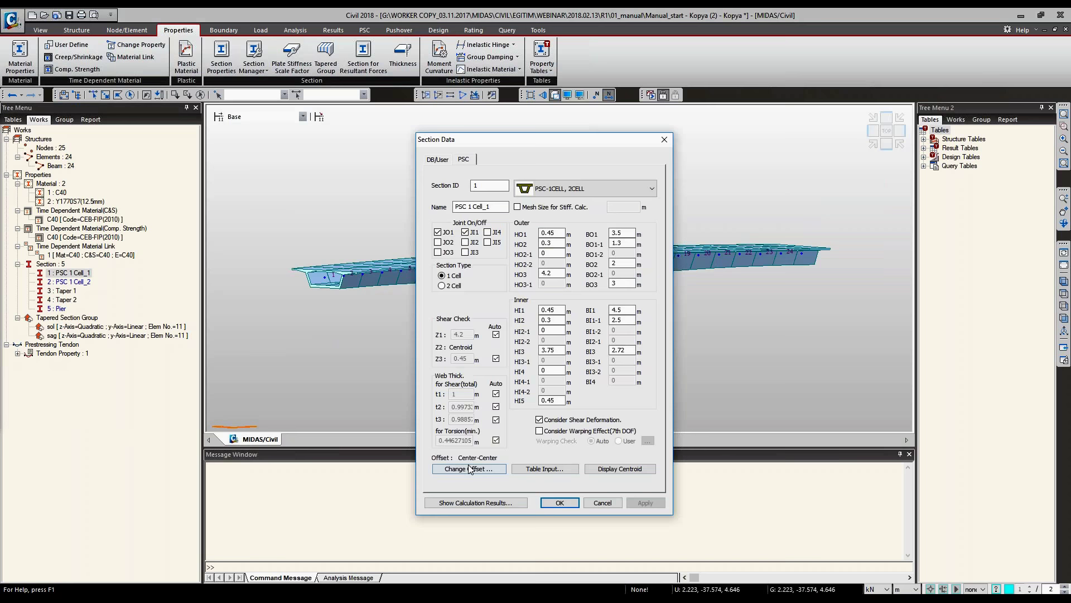
click(471, 468)
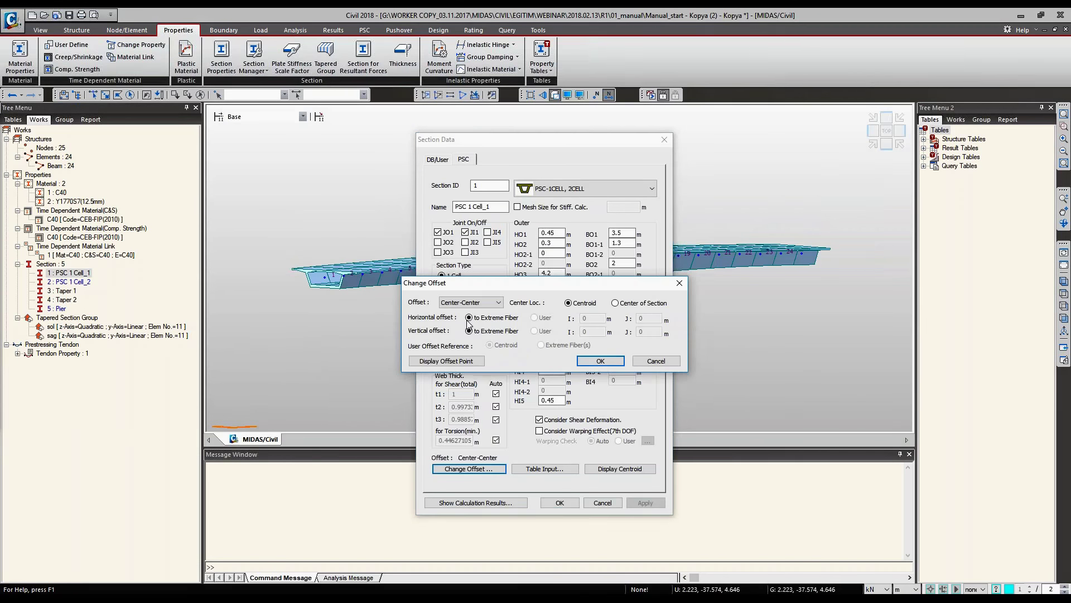
click(469, 303)
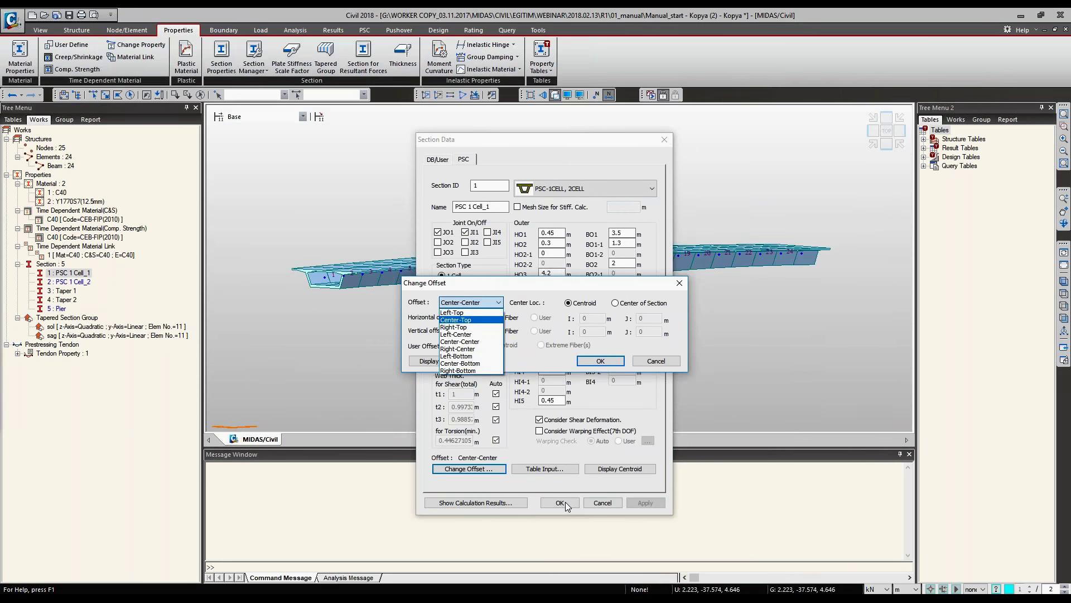
key(Return)
key(Return)
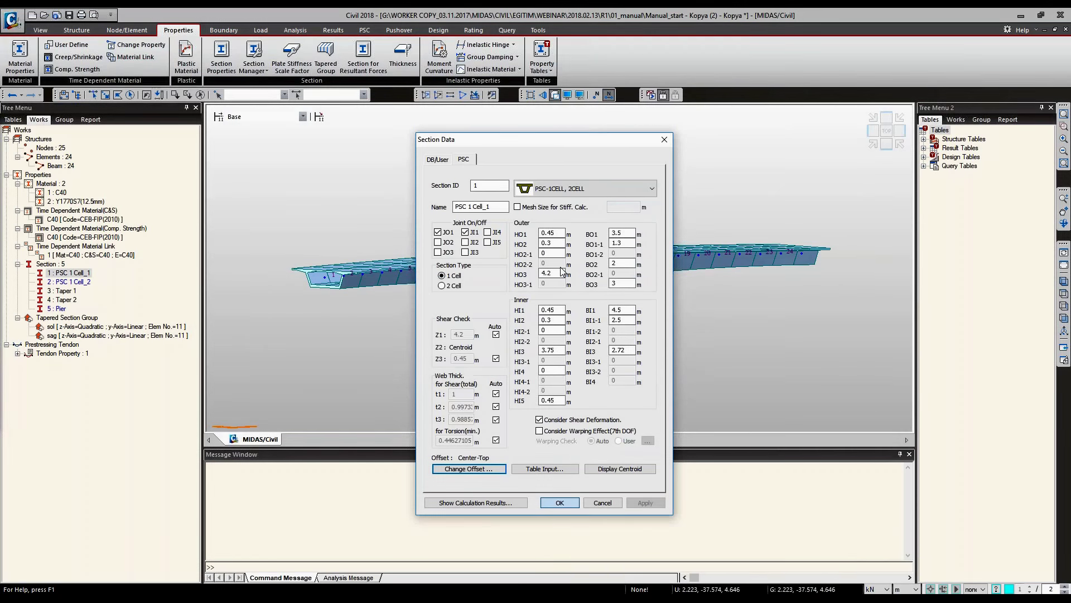
key(Return)
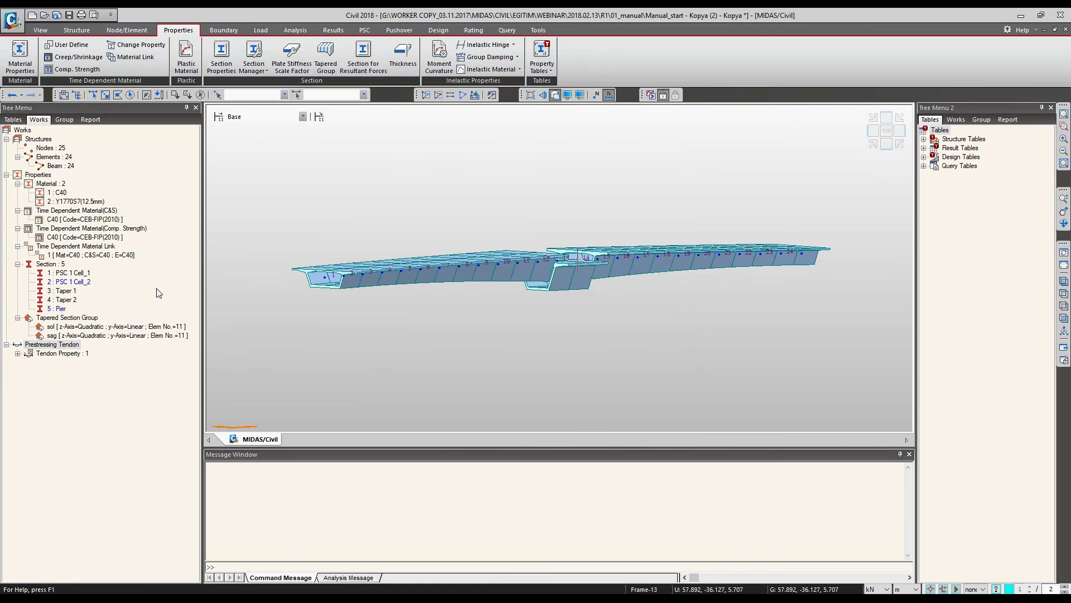
Change the offset of sections Taper 1 and Taper 2 to Center-Top.
double_click(158, 291)
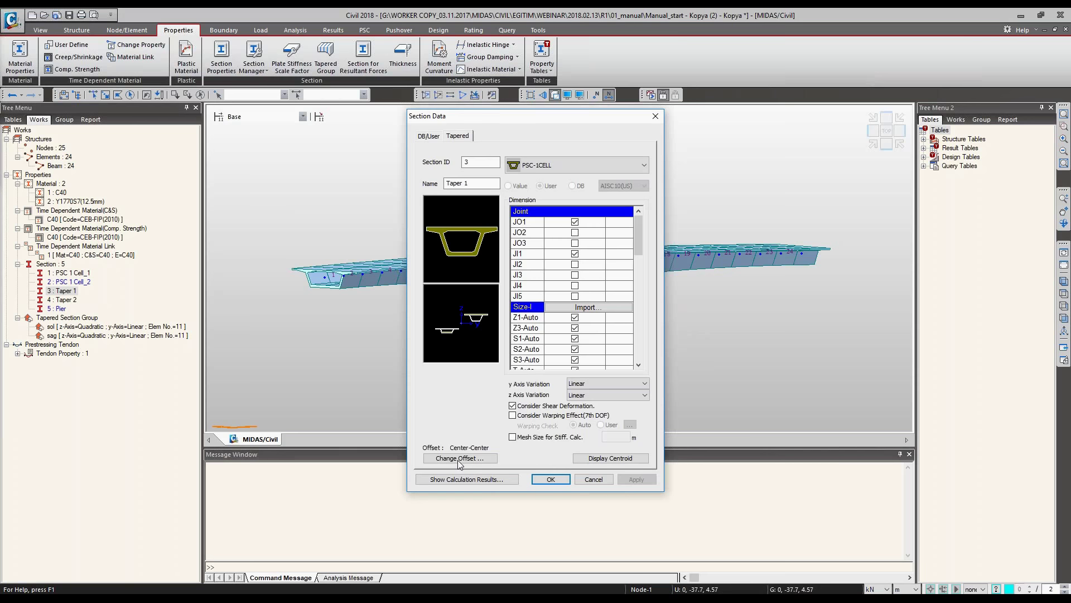
mouse_move(591, 338)
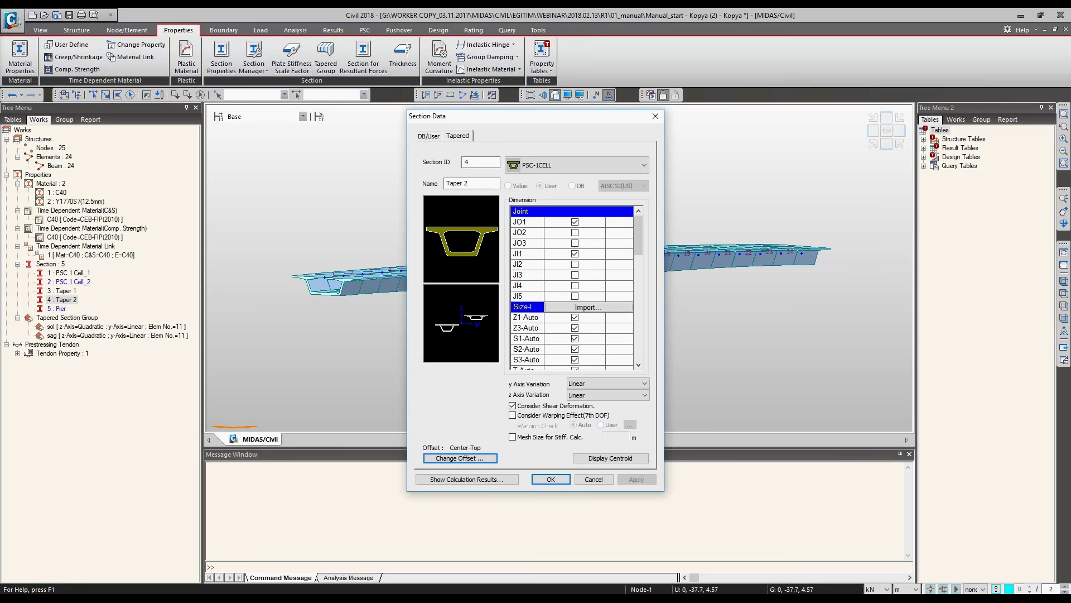
key(Return)
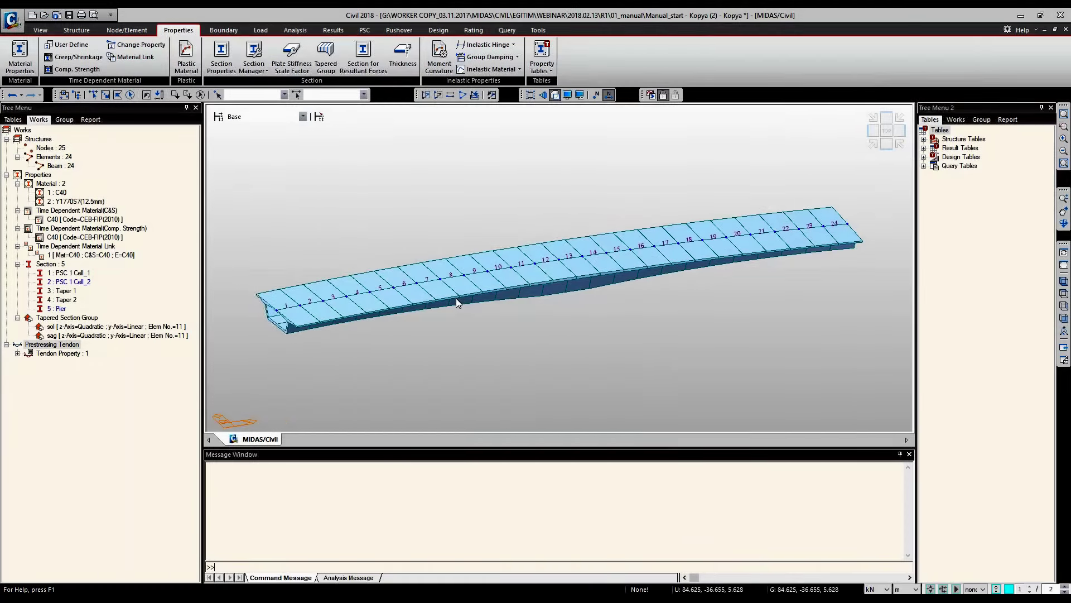
Copy girder node 13 by 0, 0, -5 m to the girder's underside, and copy both girder end nodes downward as well.
click(887, 146)
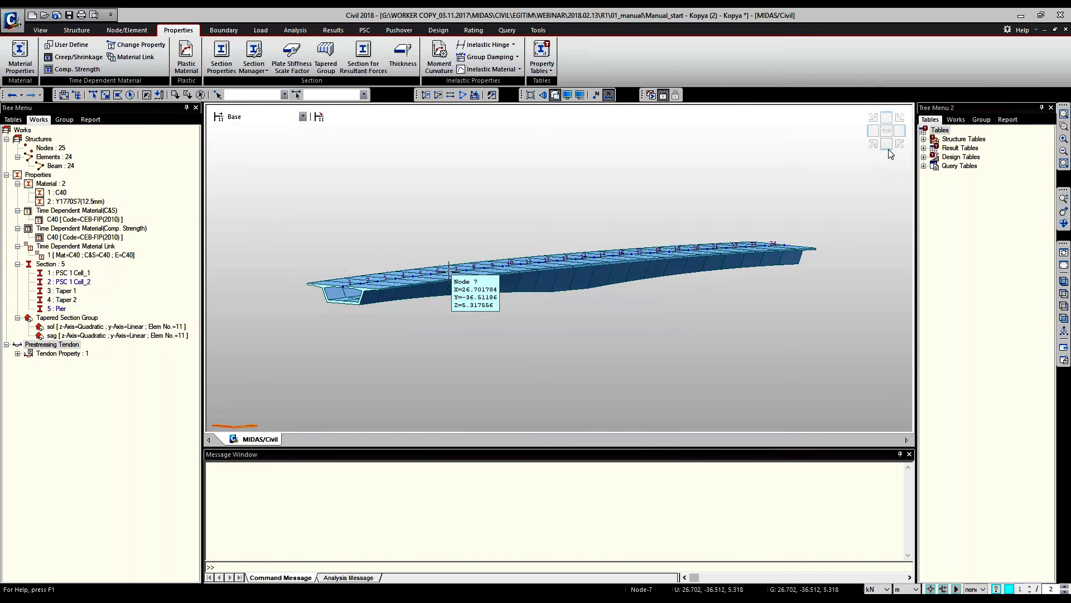
click(888, 149)
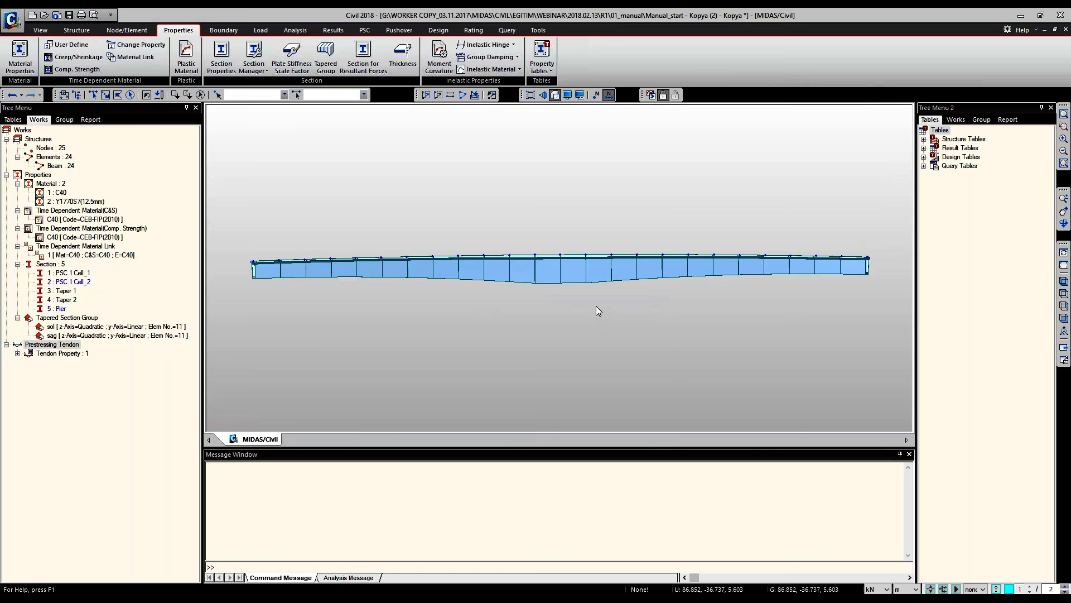
scroll(596, 306, up, 3)
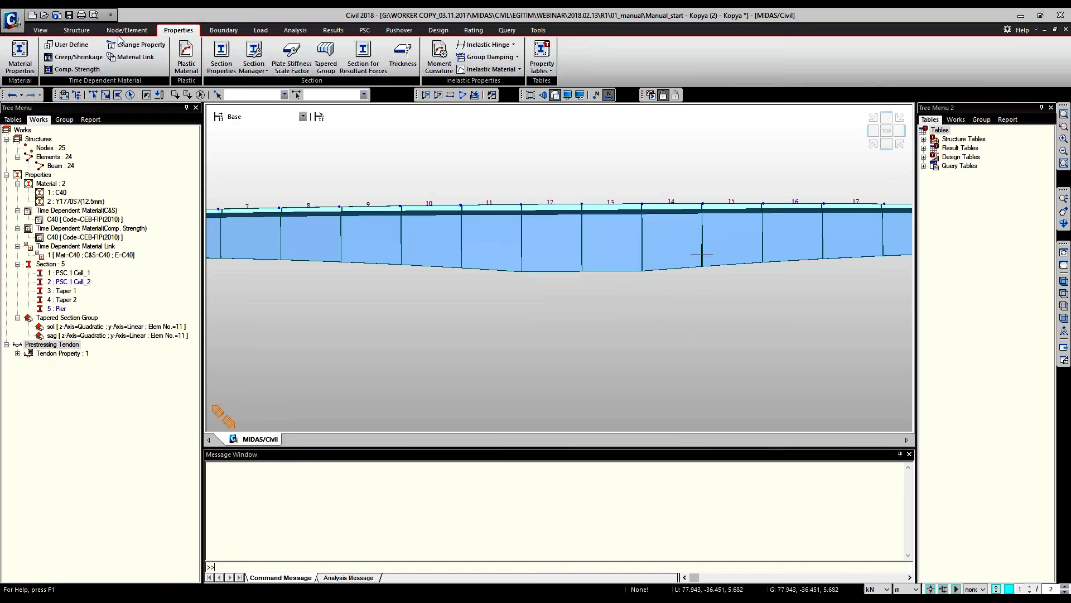
click(124, 30)
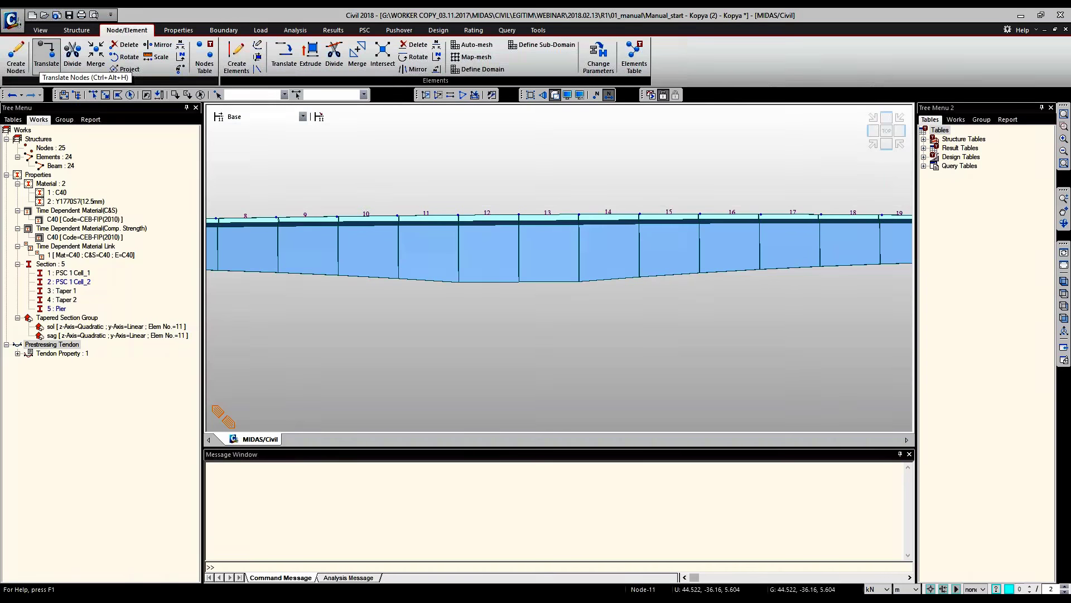
click(47, 53)
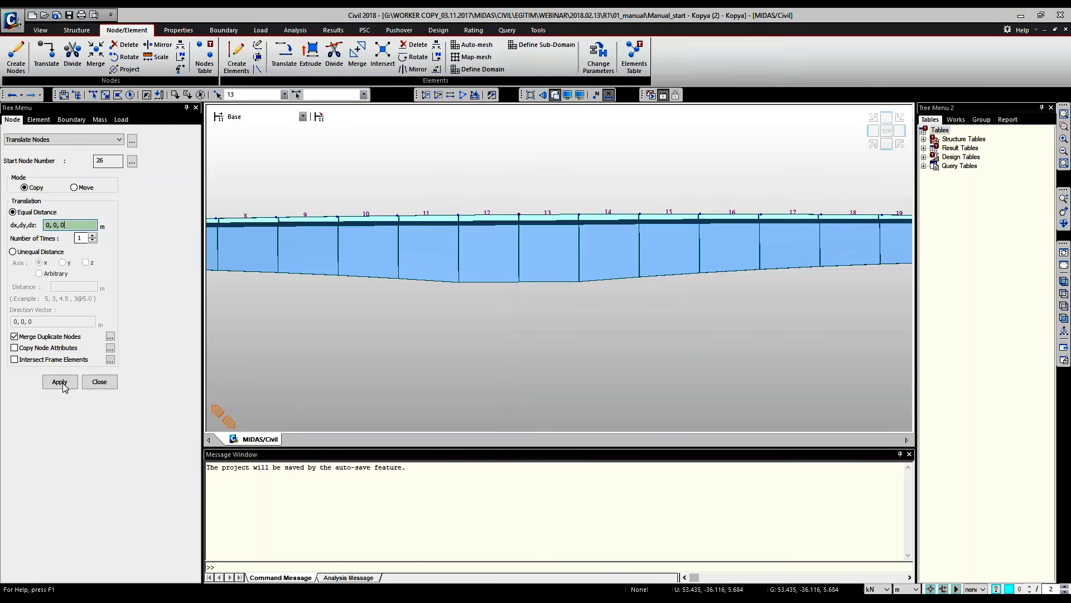
click(60, 383)
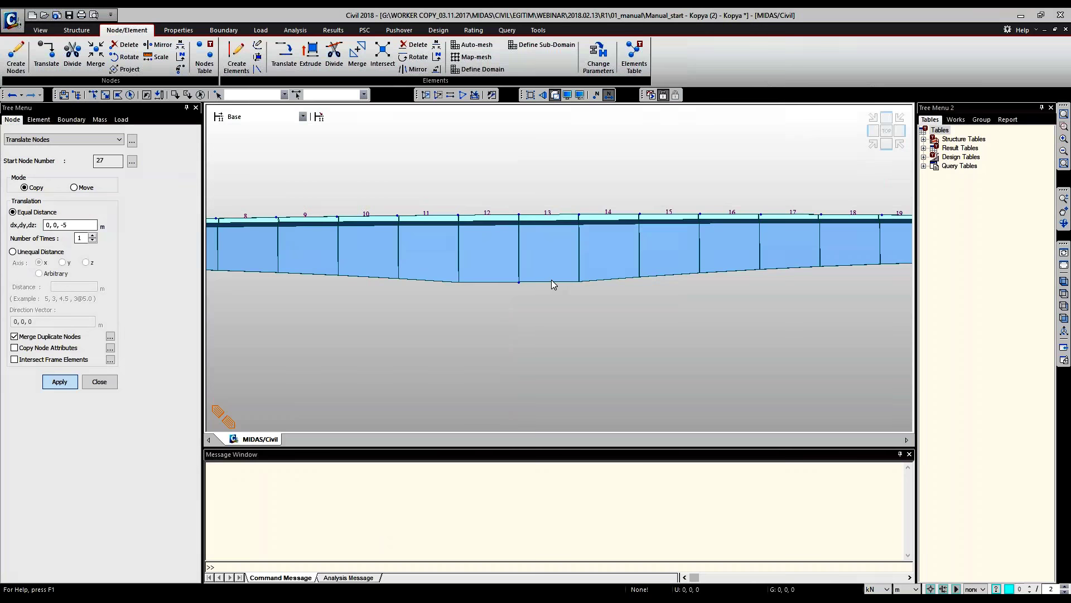
scroll(551, 279, down, 3)
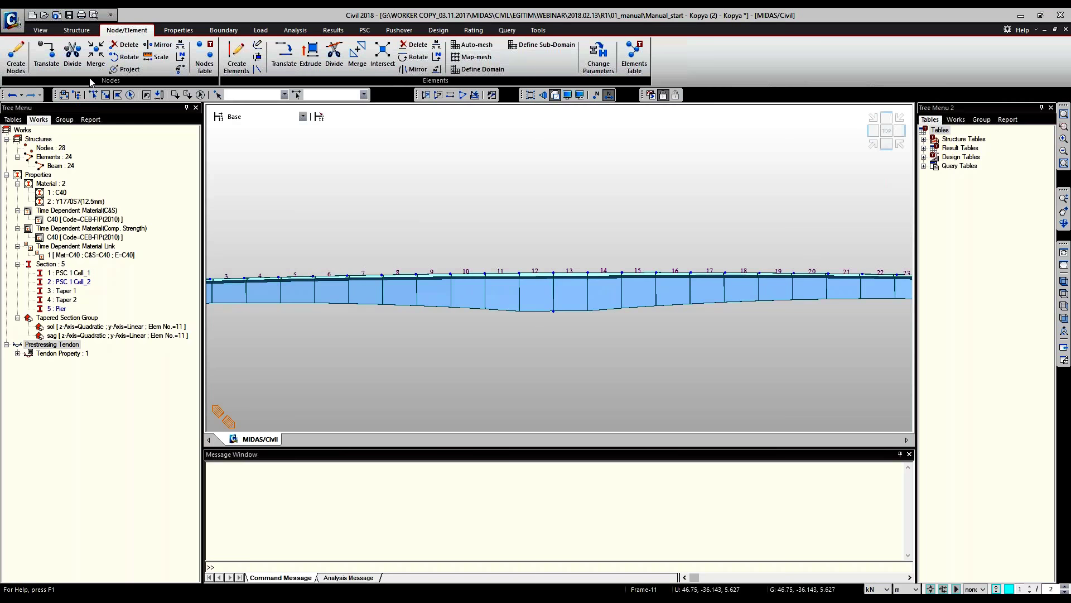
Extrude the node beneath the girder's middle by 0, 0, -20 m into a beam element with material C40 and section Pier.
click(47, 56)
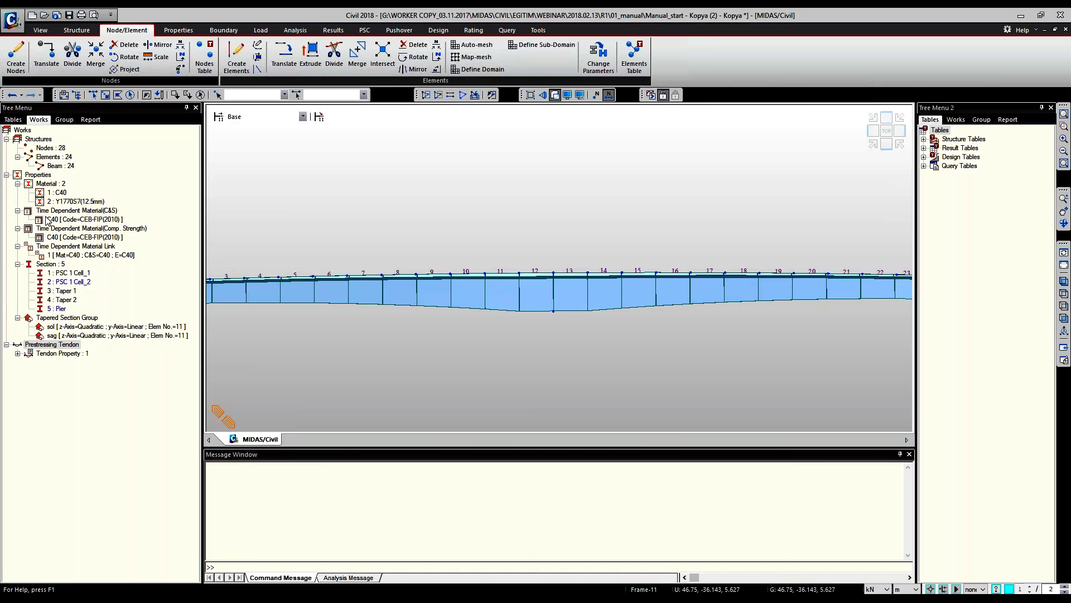
key(alt+5)
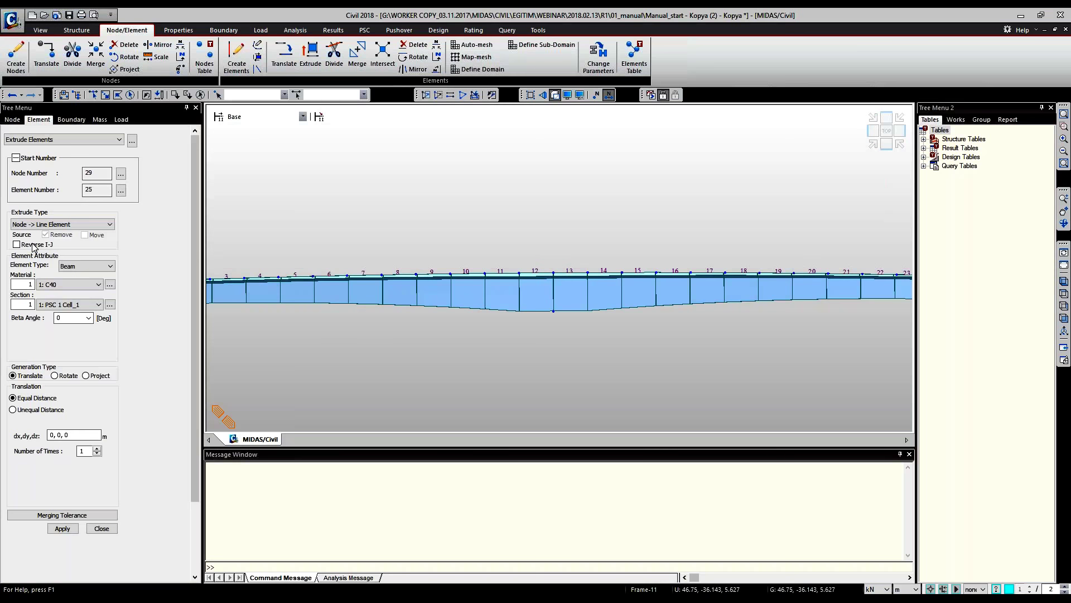
click(73, 224)
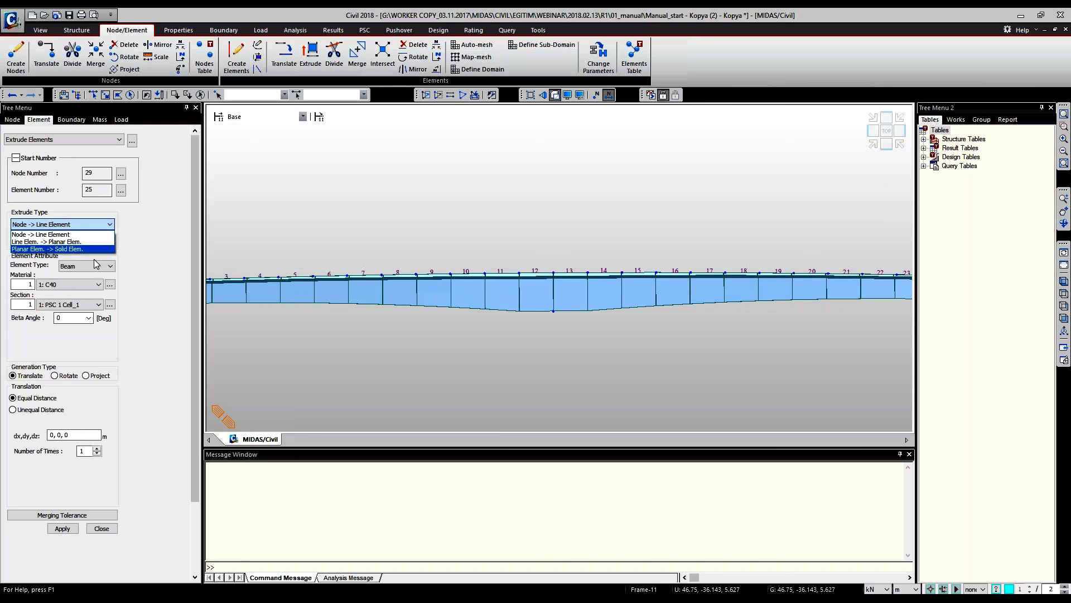
click(58, 287)
click(58, 286)
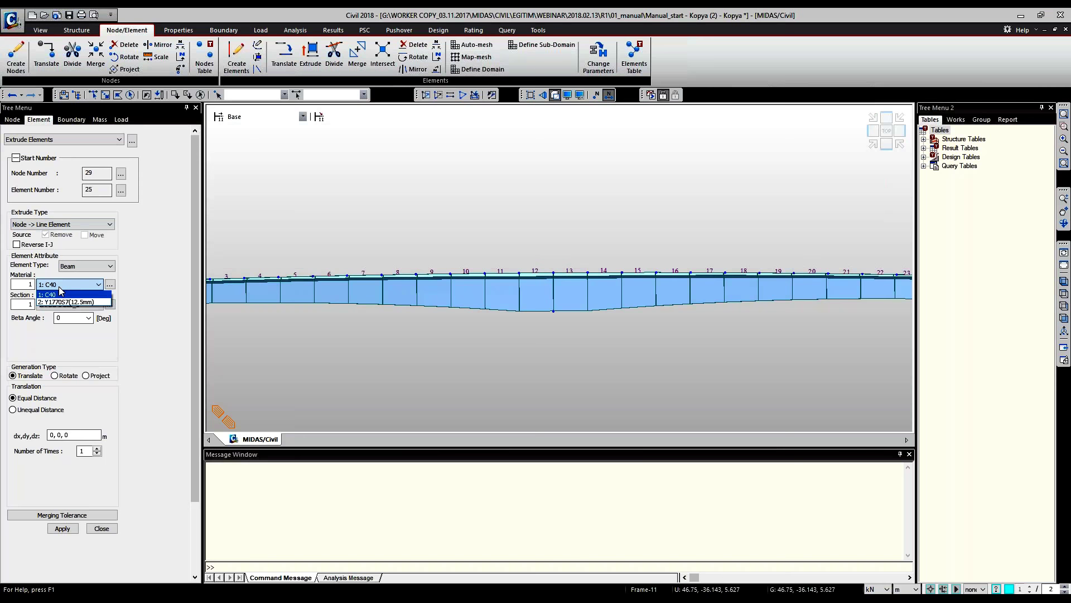
click(59, 287)
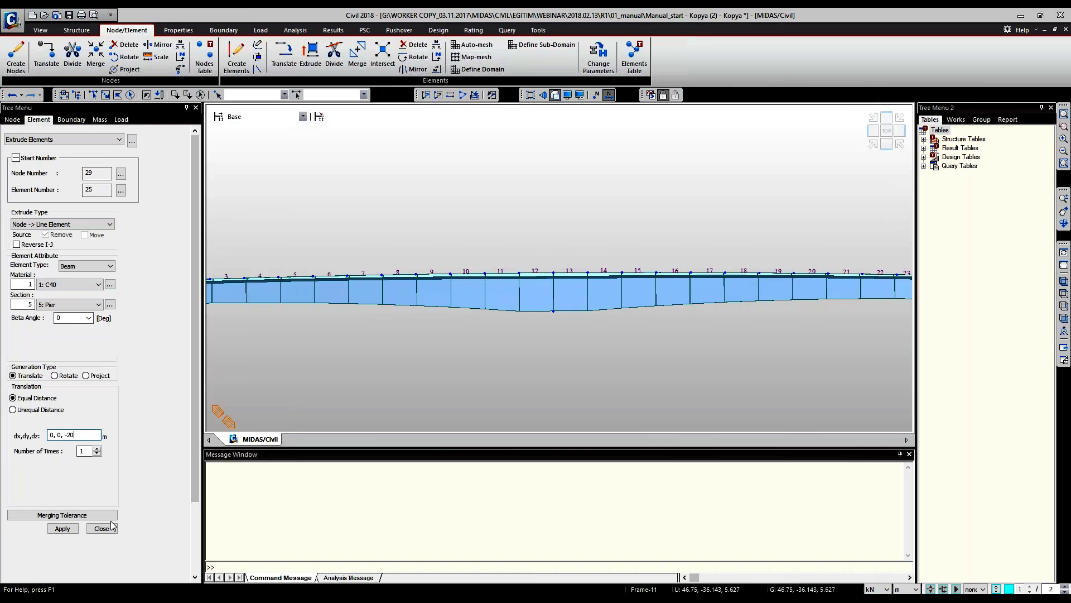
click(553, 311)
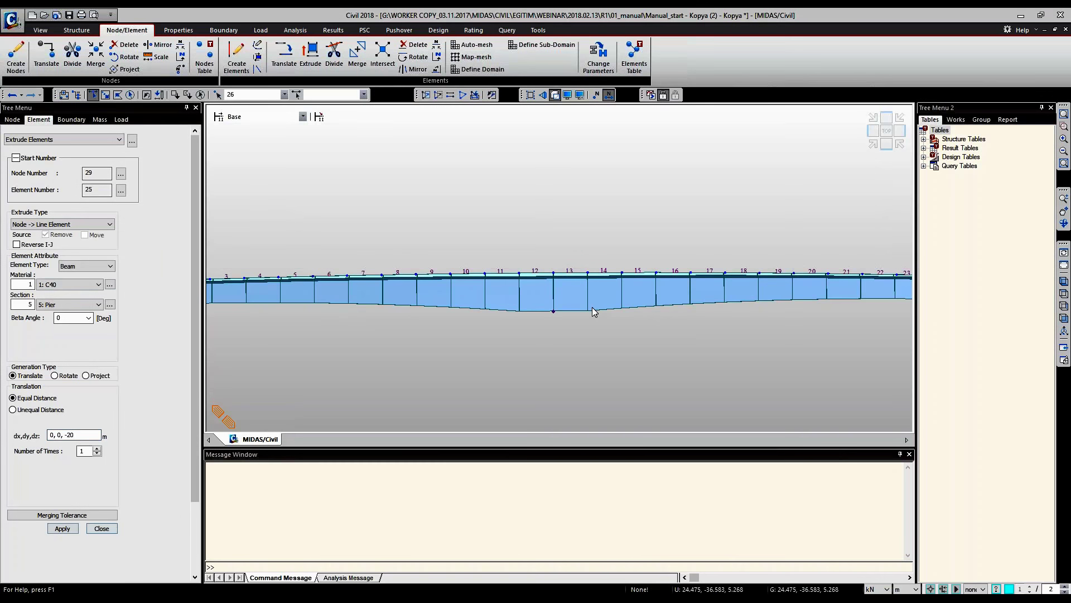
key(Return)
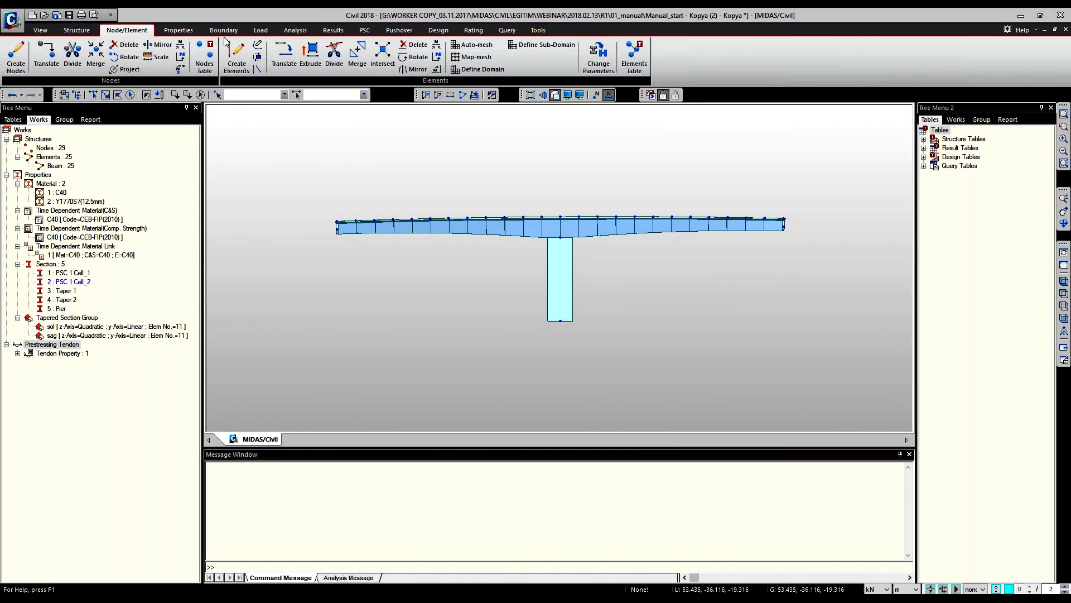
Add a fully fixed support at the pier base and supports restraining Dz and all rotations at the lower nodes of both girder ends.
click(224, 30)
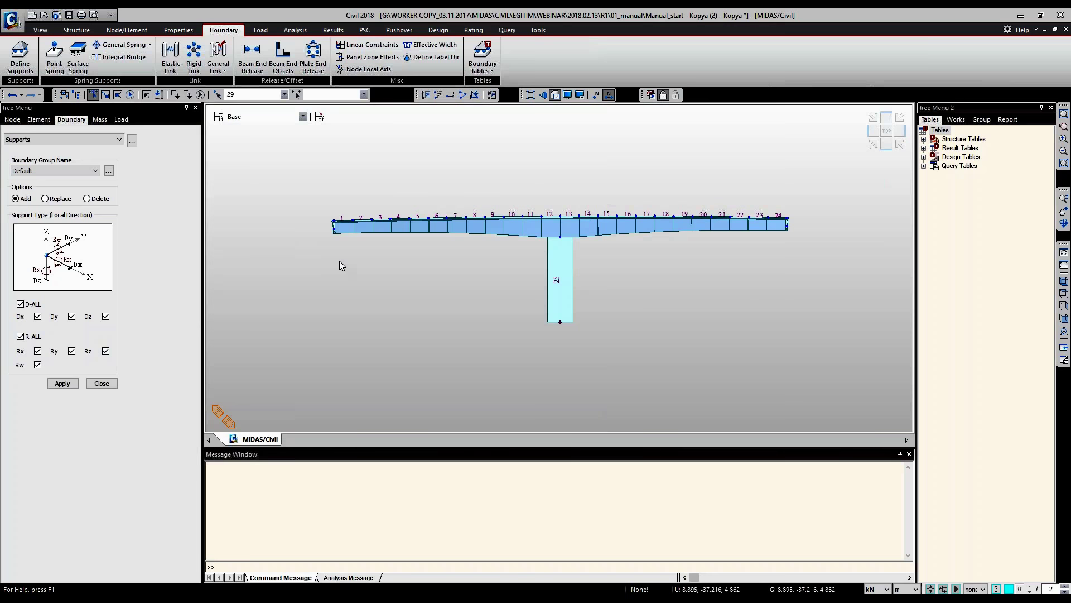
key(Return)
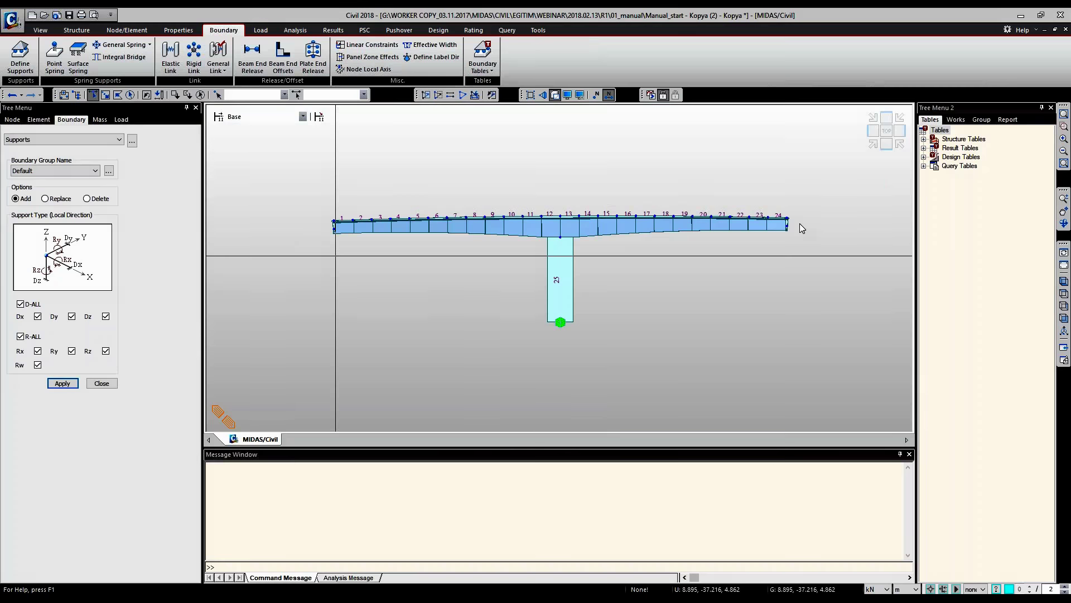
click(802, 228)
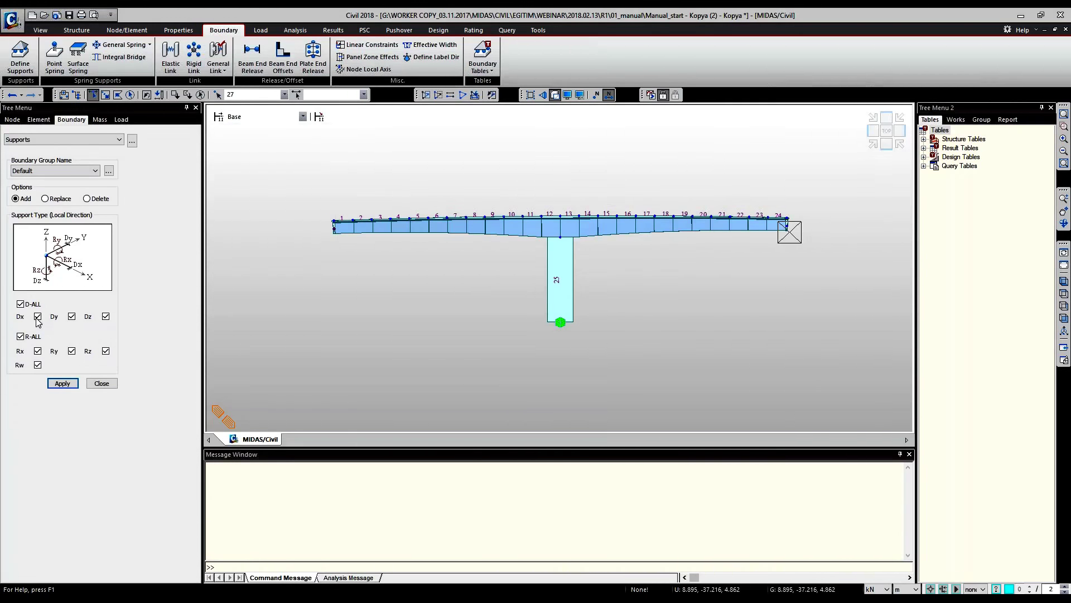
click(69, 385)
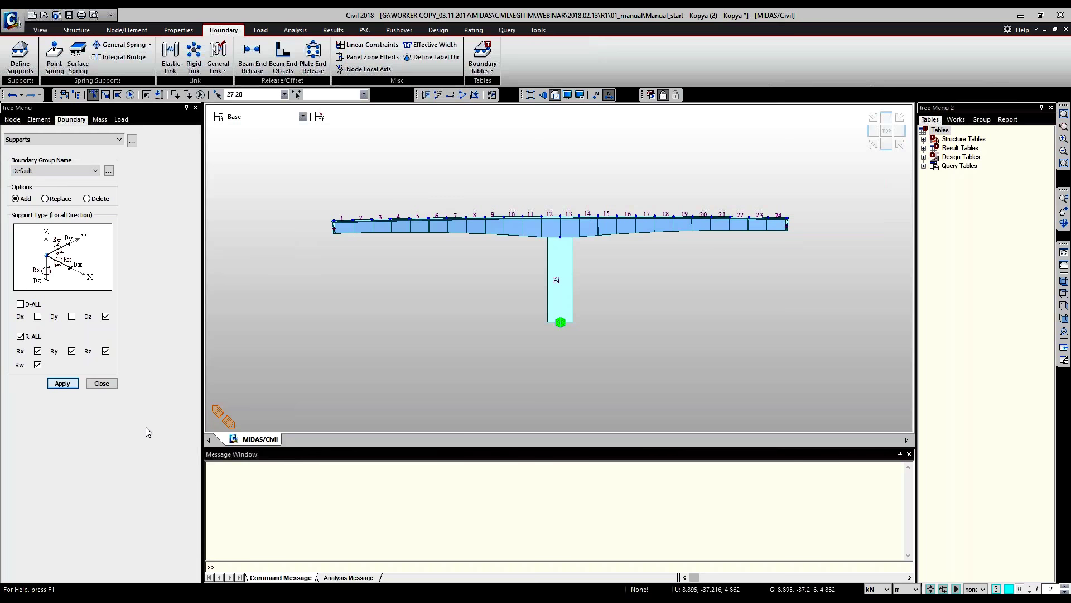
key(Return)
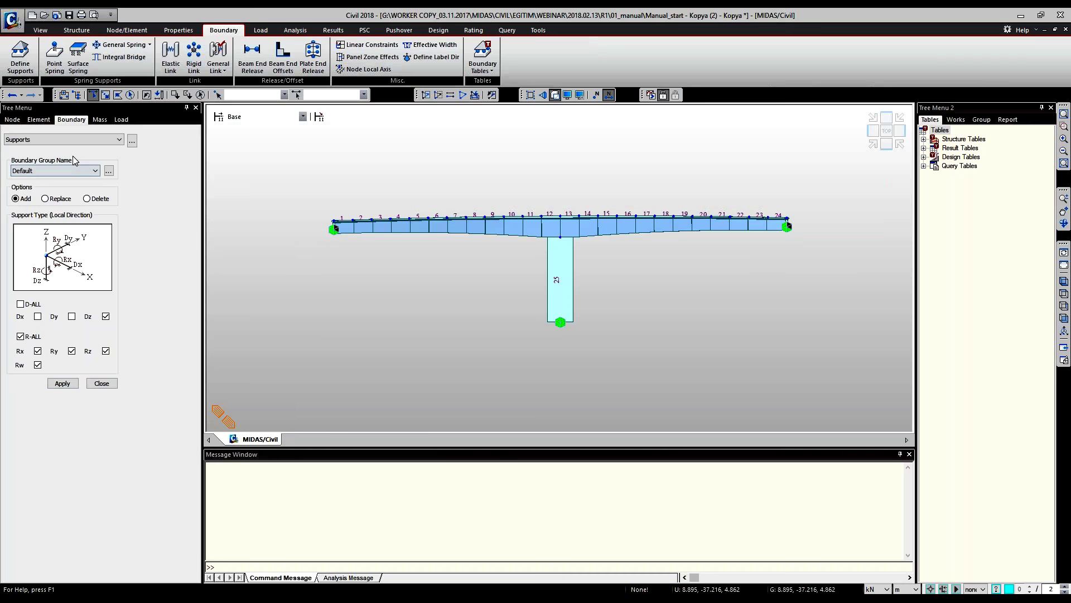
key(Escape)
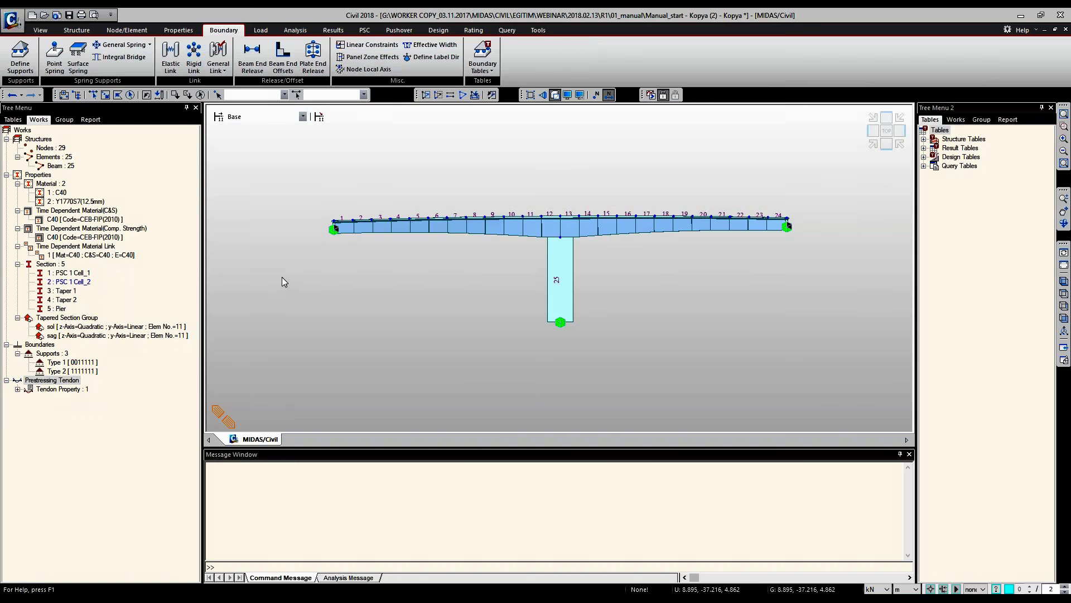
Check which nodes carry each support type and which elements belong to tapered section group sol, with the selection cleared at the end.
click(73, 362)
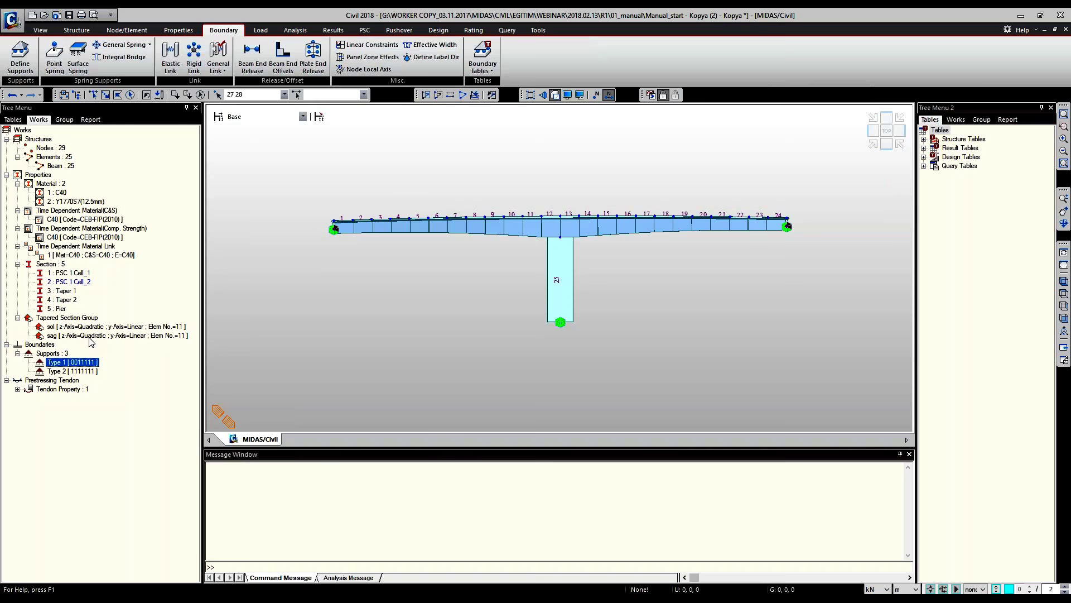
key(Down)
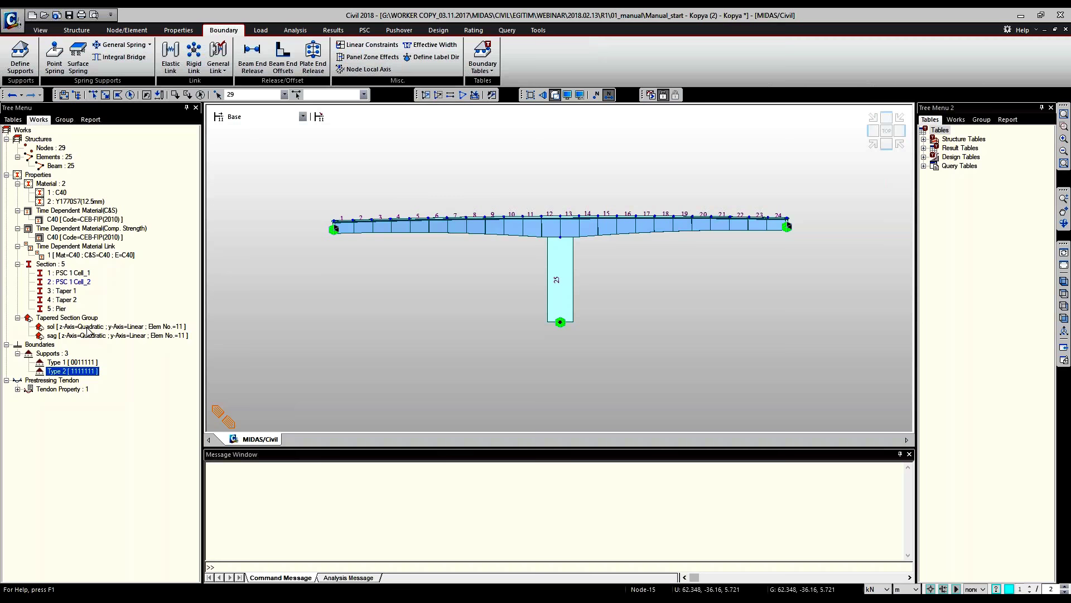
click(88, 327)
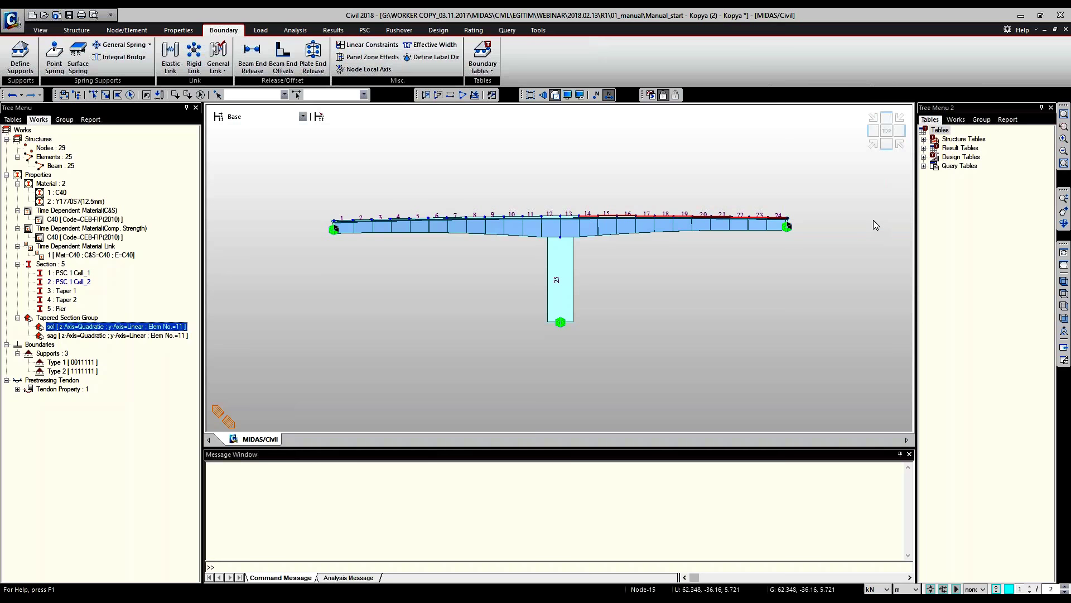
click(1065, 265)
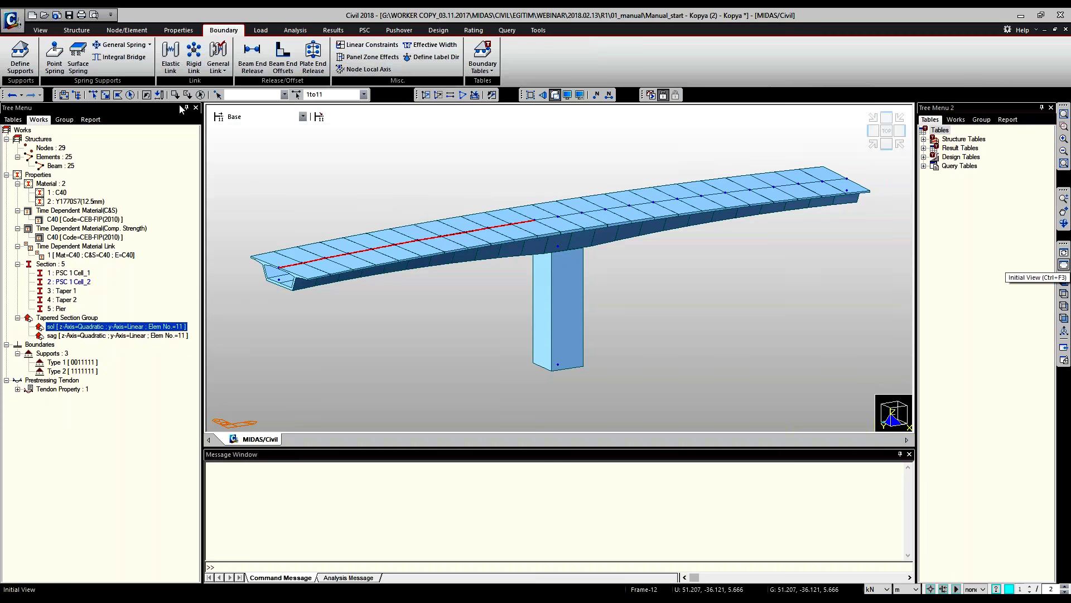
click(118, 94)
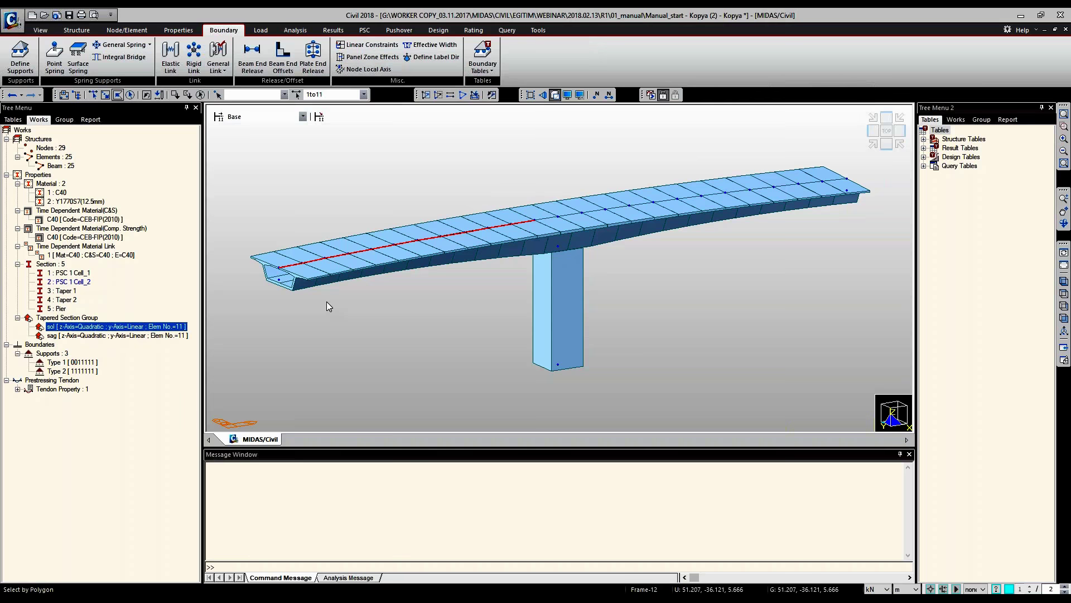
key(Escape)
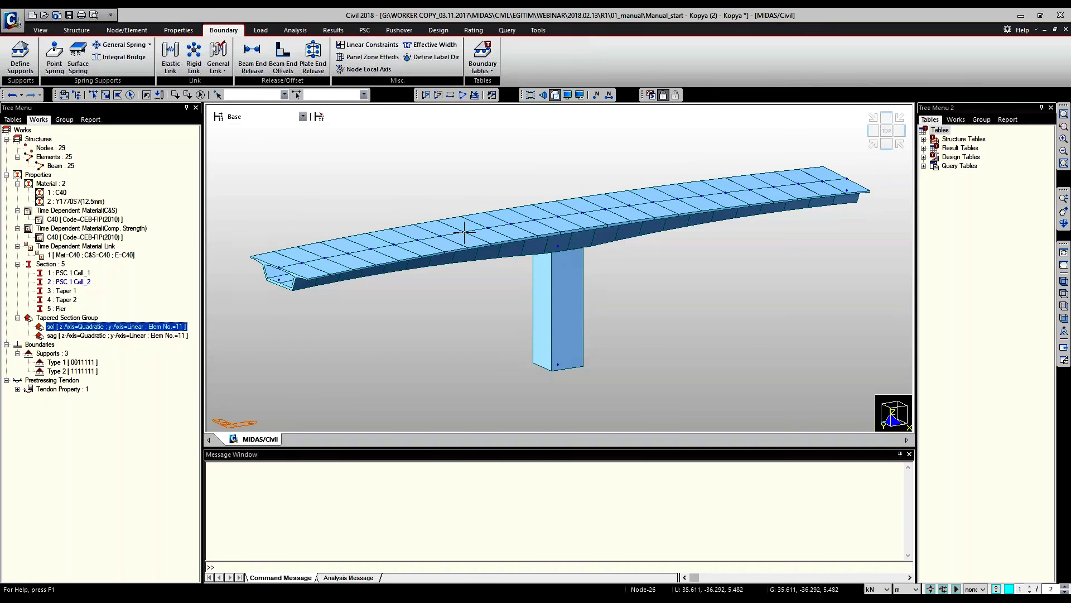
Add rigid elastic links between the upper and lower nodes at both girder ends and at the girder's middle.
ctrl+middle_drag(464, 233, 542, 289)
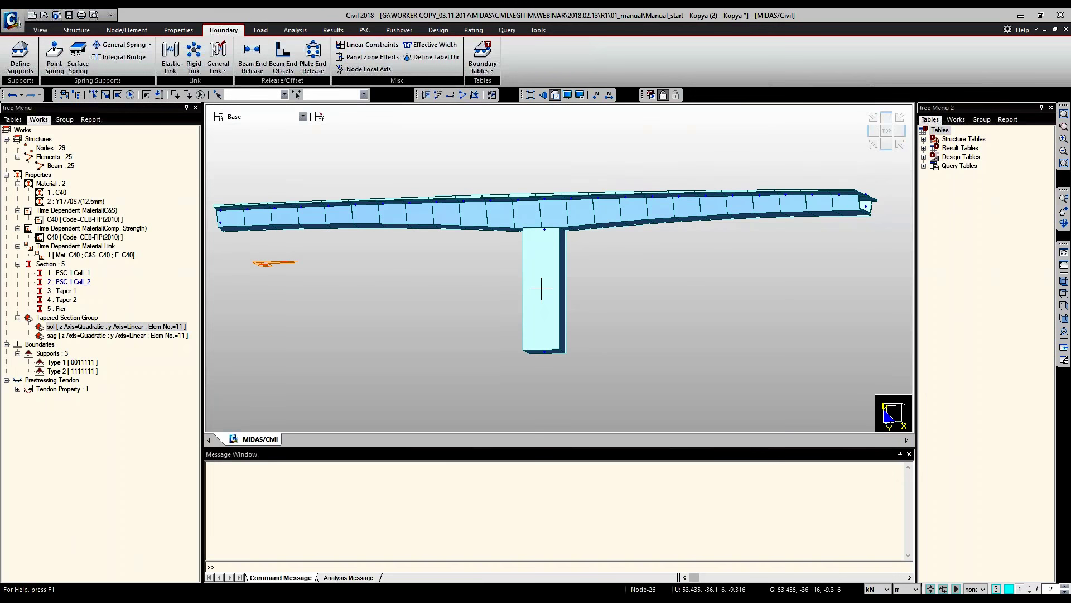
ctrl+middle_drag(542, 288, 488, 262)
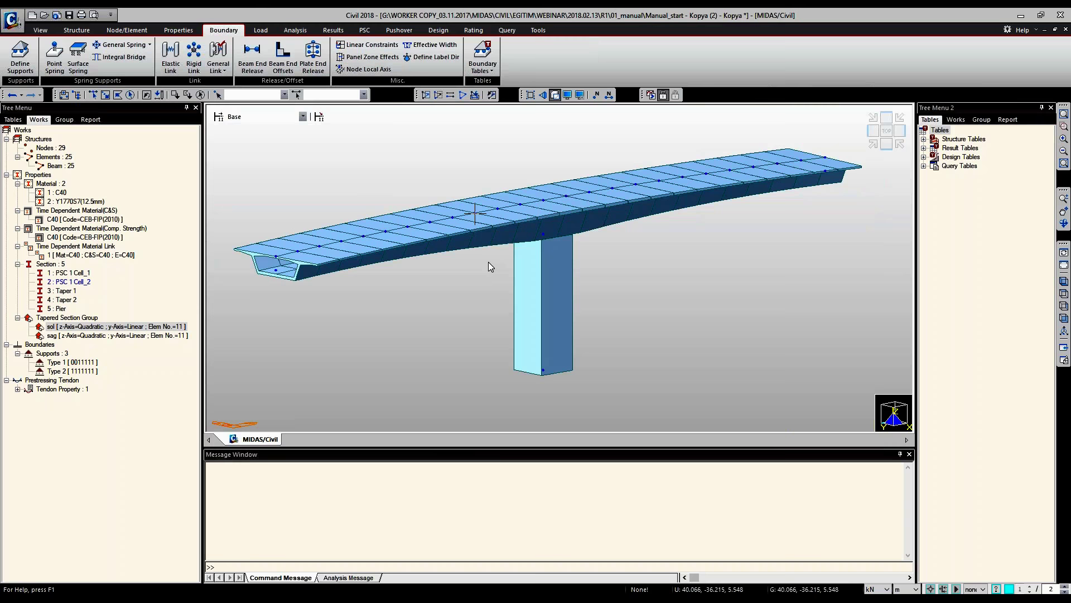
click(170, 57)
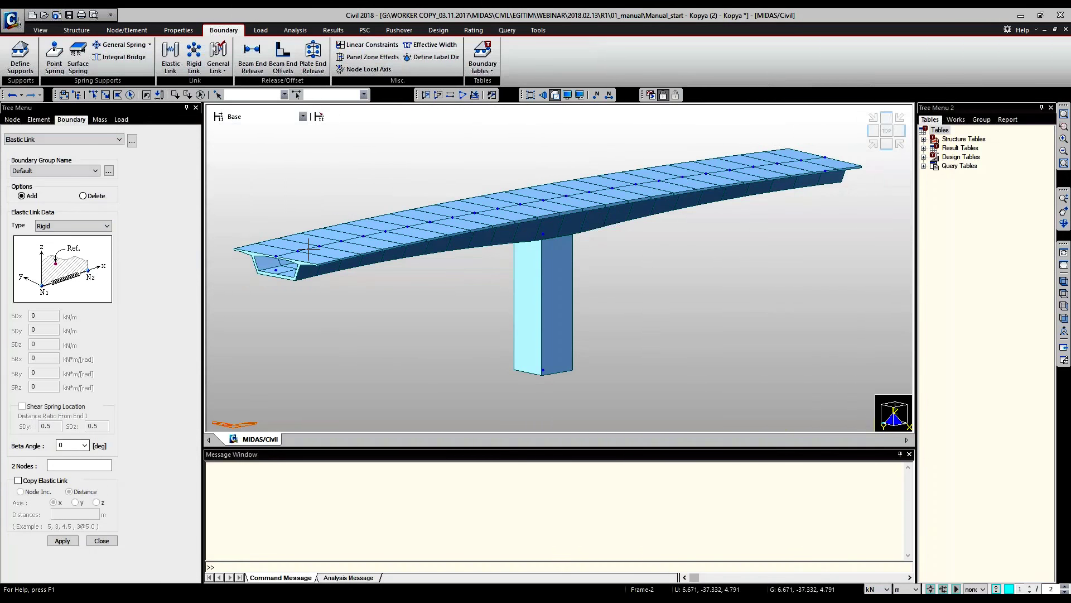
click(106, 225)
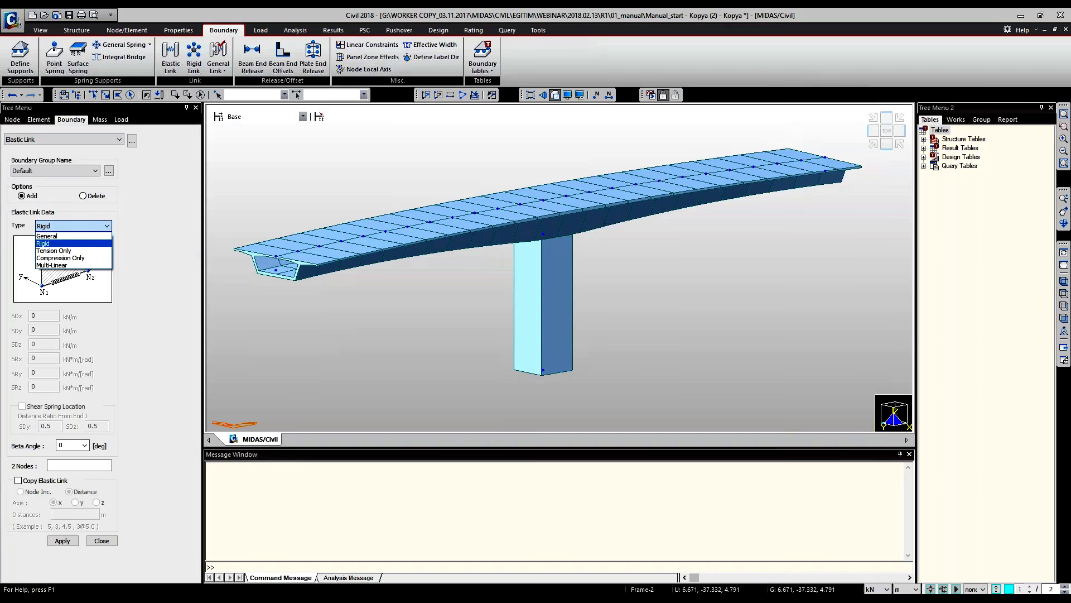
key(Down)
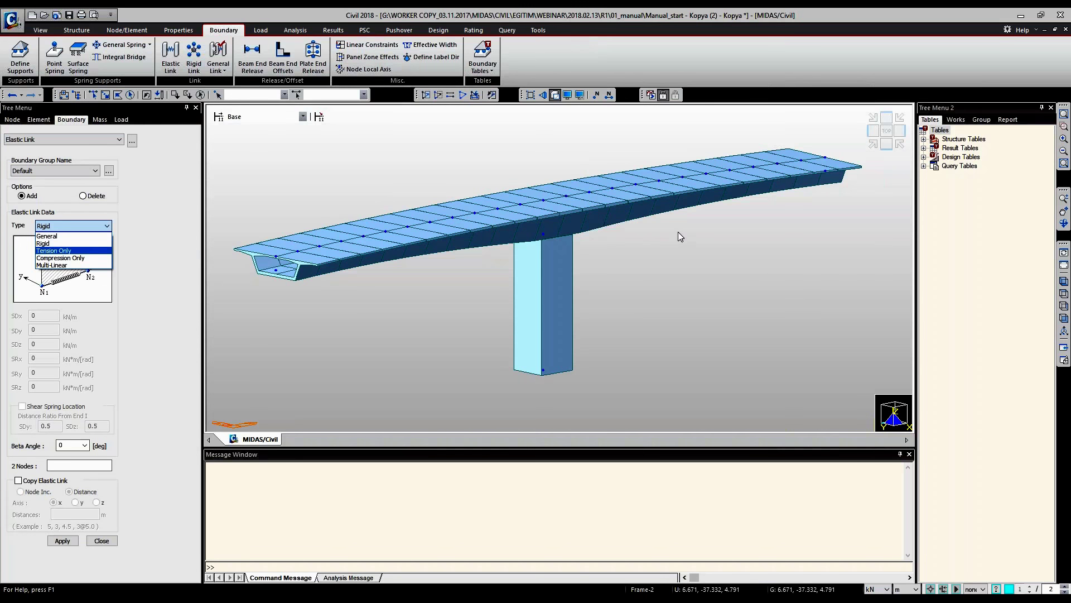
click(678, 232)
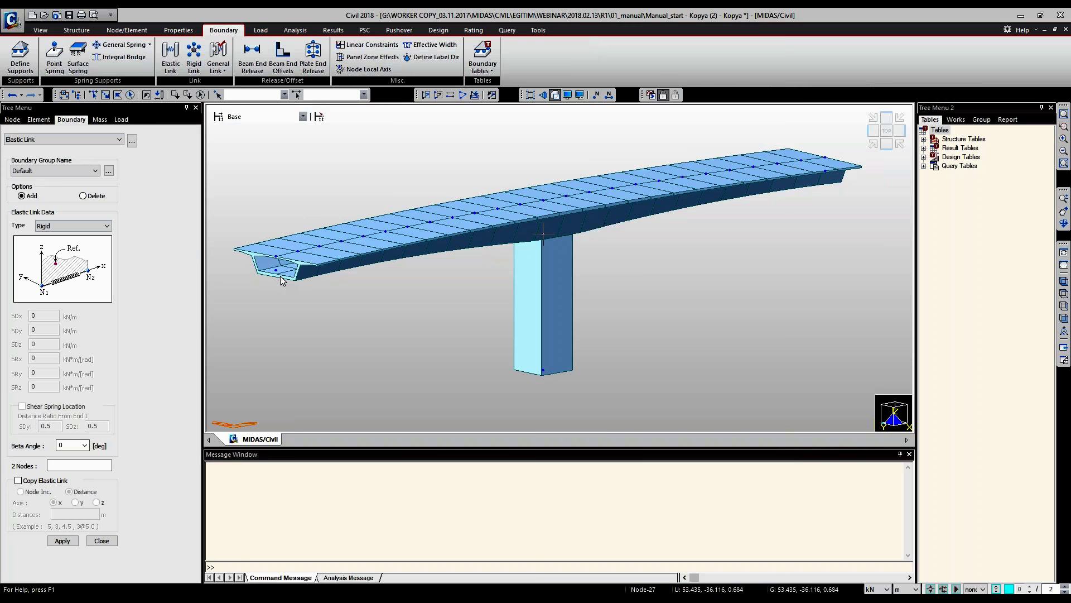
click(78, 465)
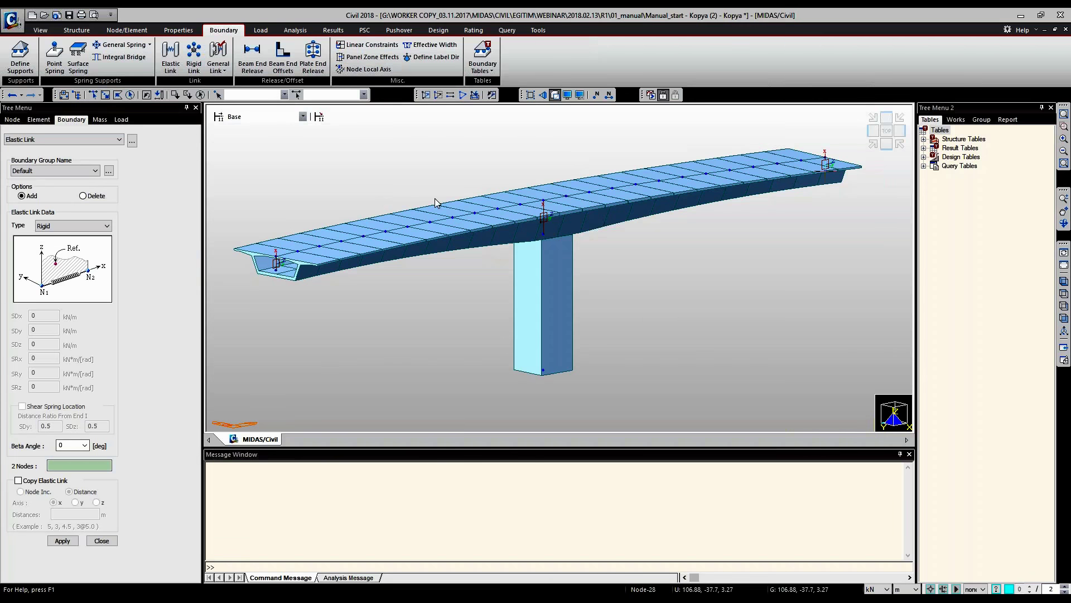
click(442, 220)
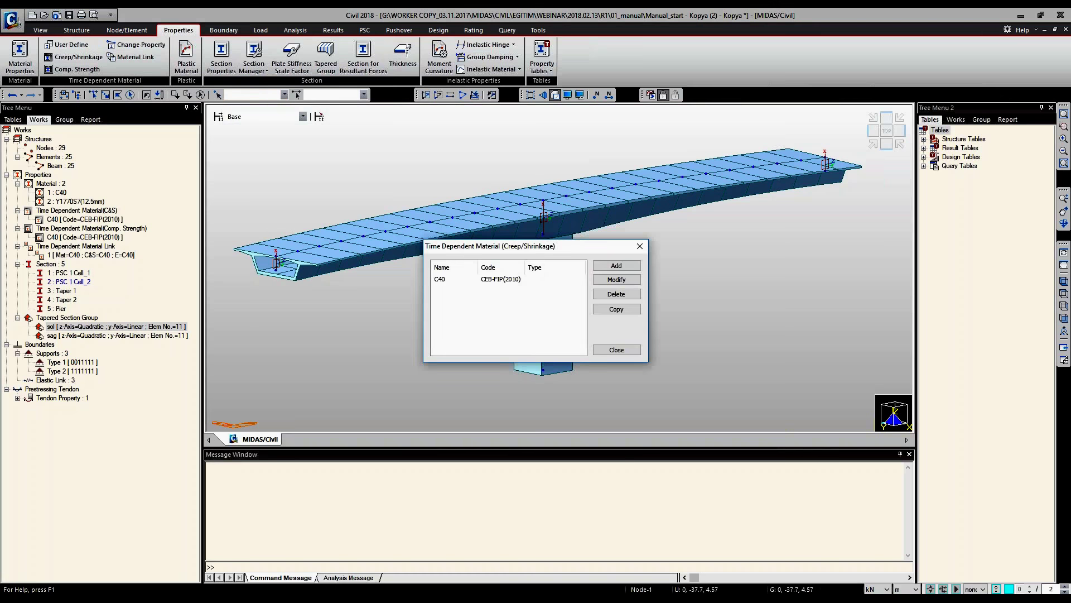
Review the C40 creep/shrinkage definition: available codes, compressive strength, relative humidity, notional size, cement type, shrinkage age and aggregate type.
drag(464, 246, 212, 168)
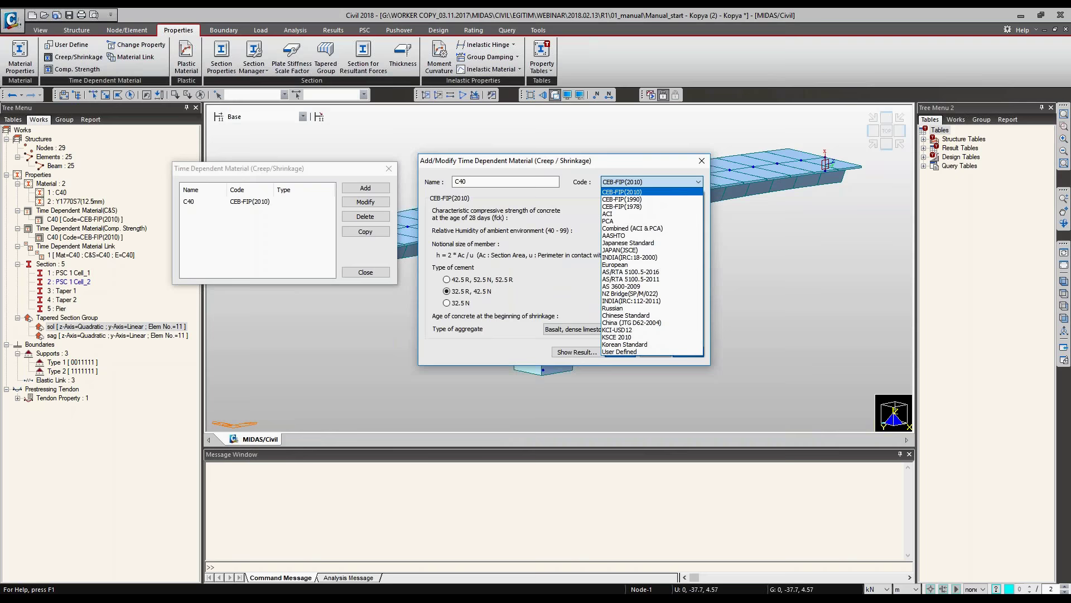
click(288, 136)
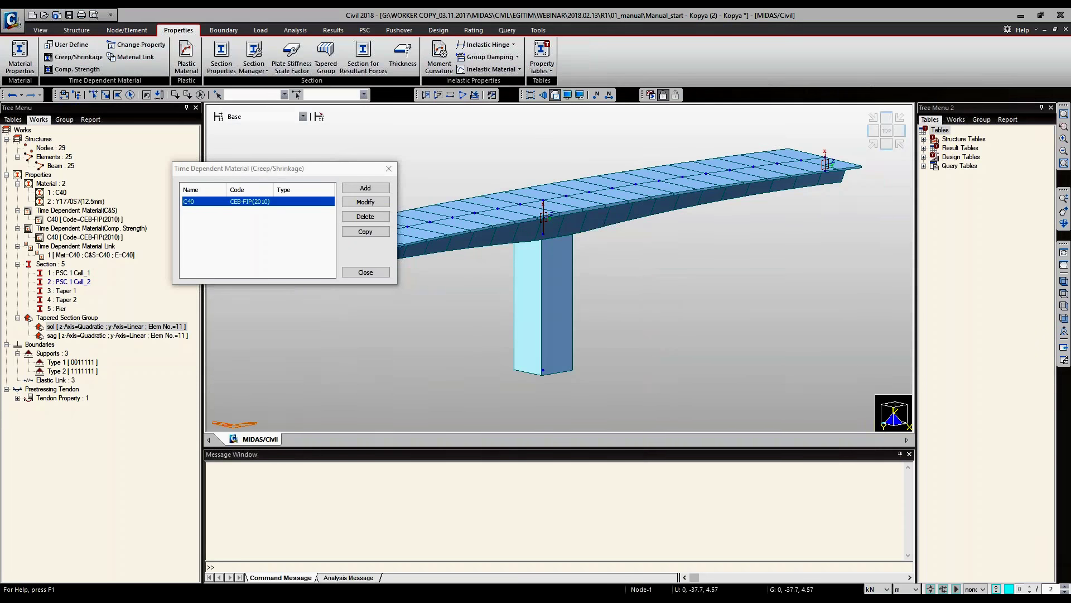
key(Return)
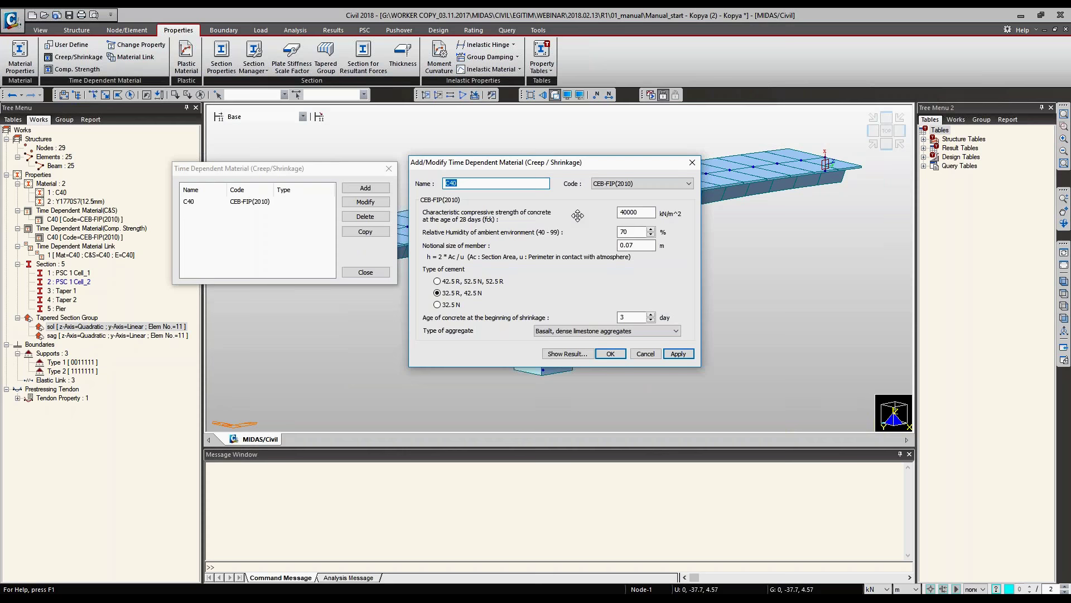
key(Tab)
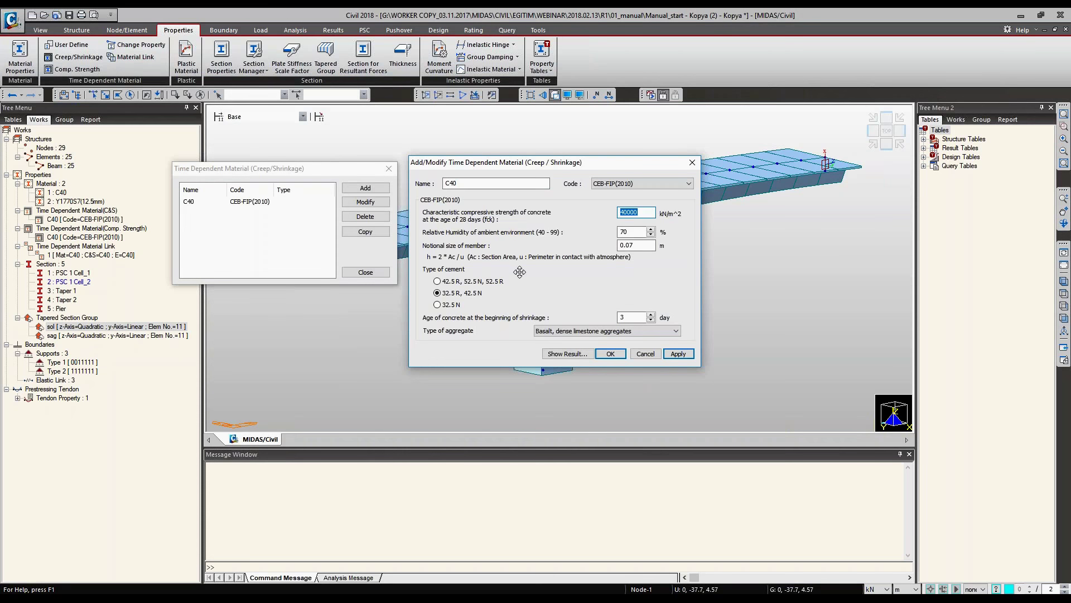
key(Tab)
key(Tab)
drag(523, 162, 688, 268)
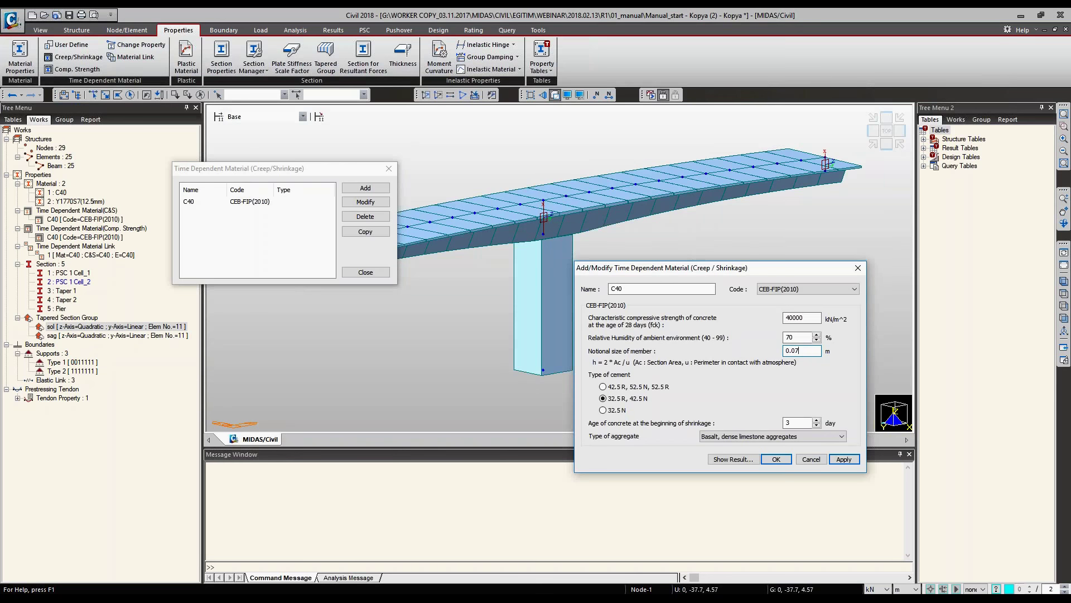
drag(689, 268, 622, 191)
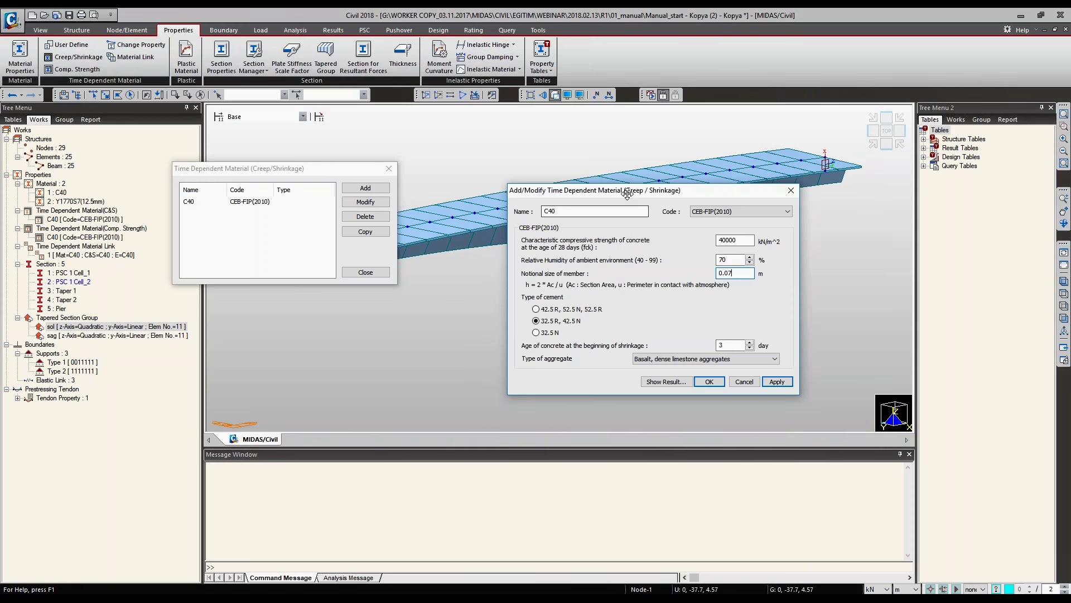
drag(627, 193, 610, 195)
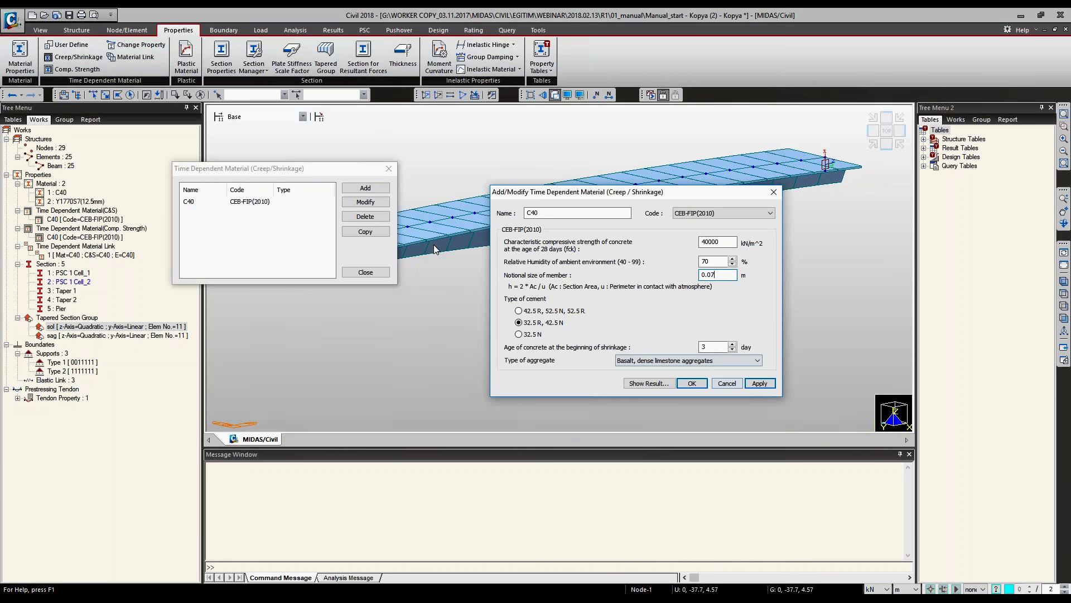
key(Return)
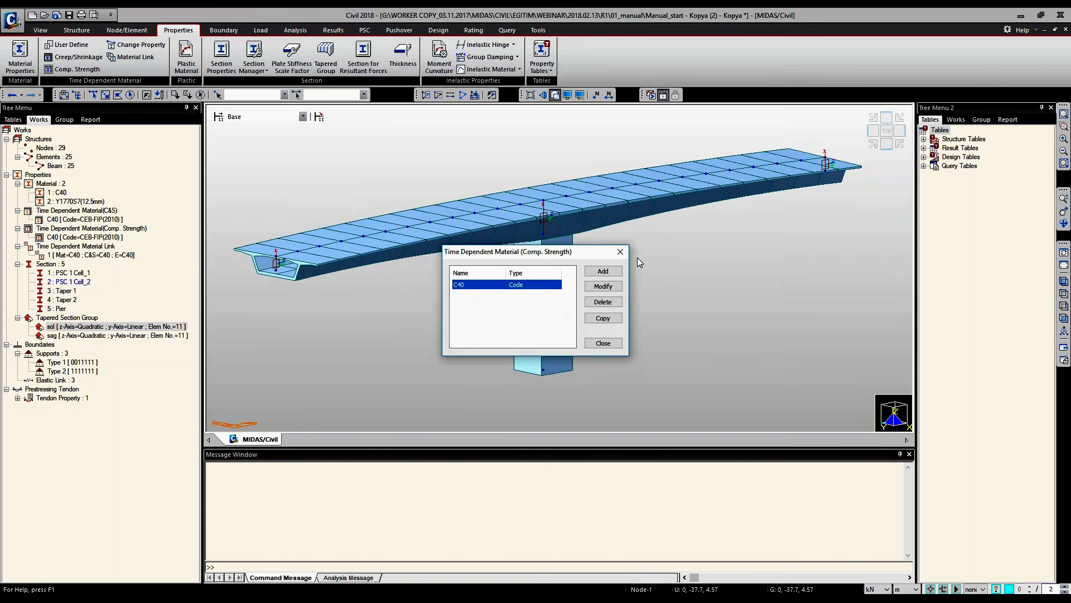
Inspect the C40 compressive strength definition, including the available development-of-strength codes and the strength curve.
double_click(481, 284)
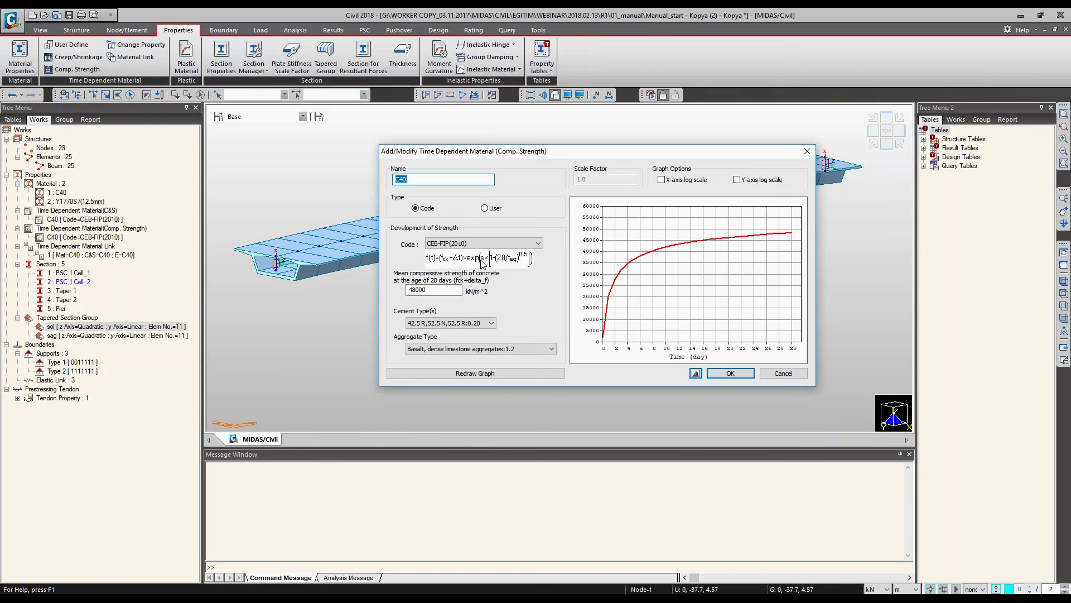
click(484, 243)
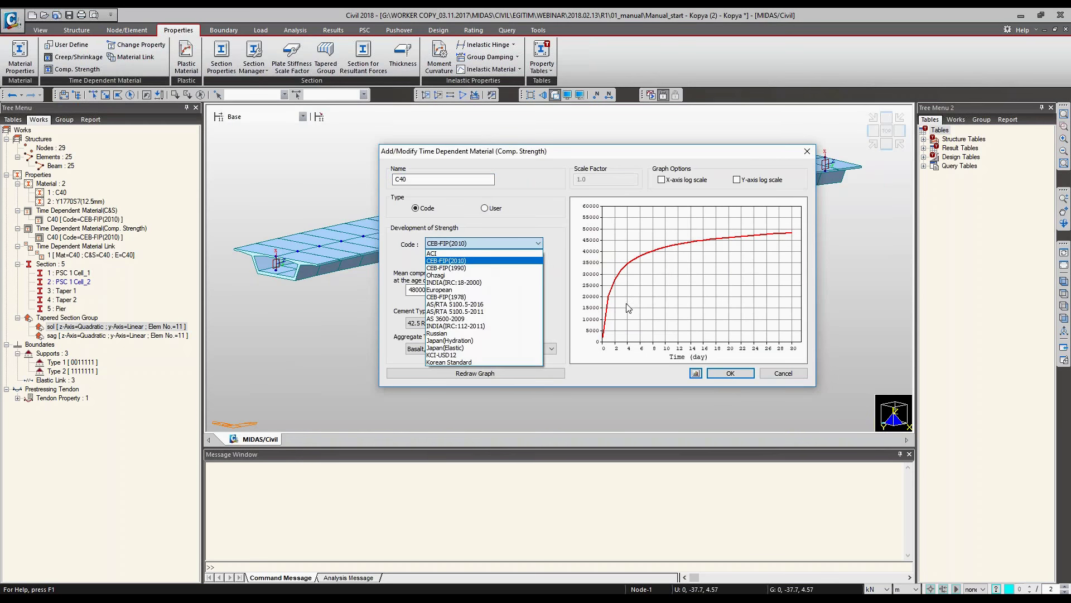
click(599, 293)
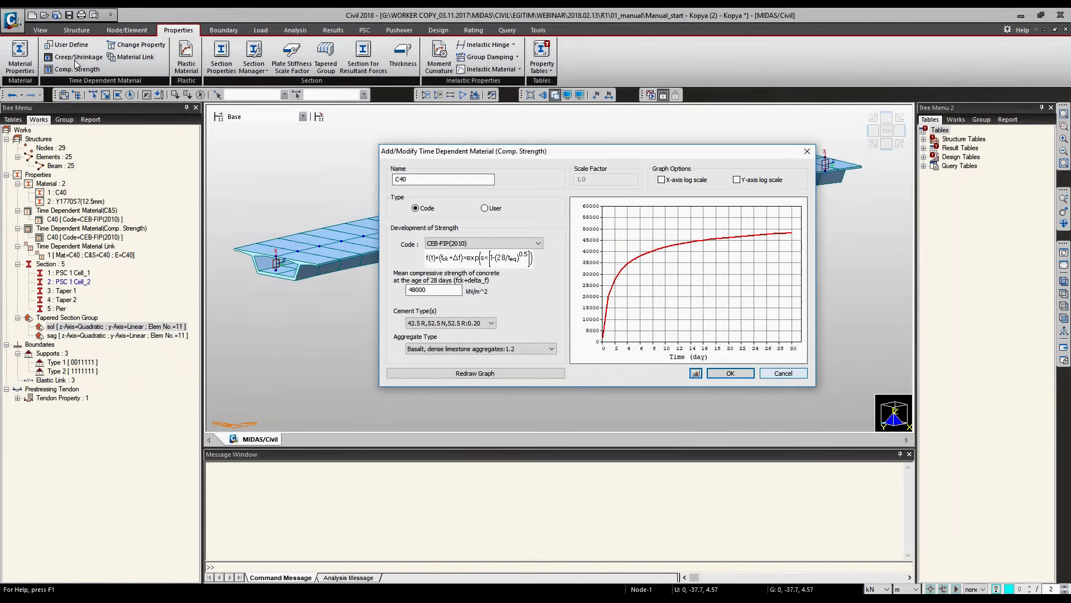
key(Escape)
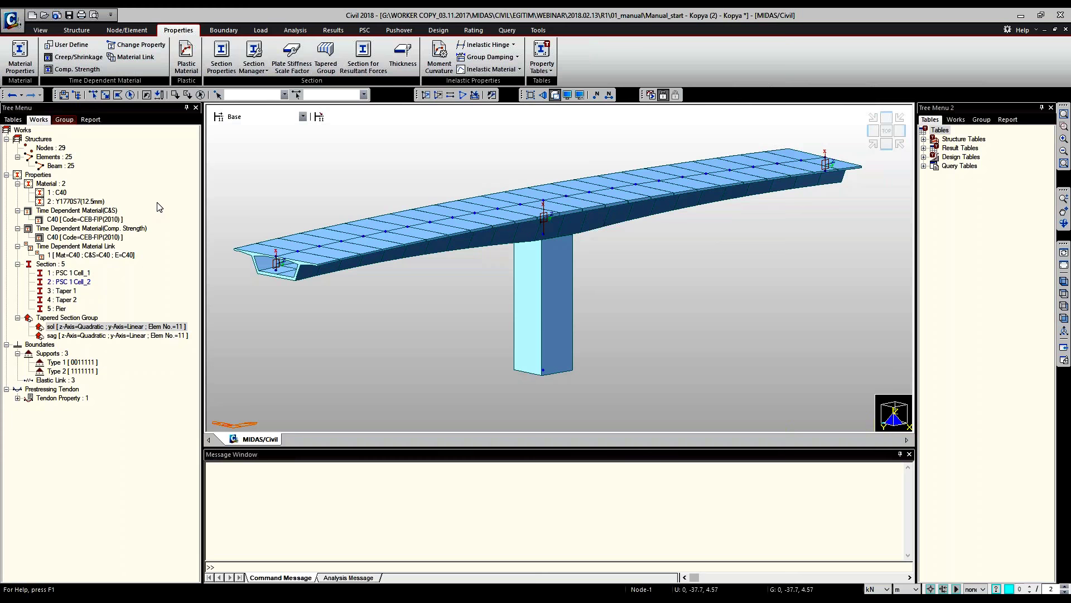
Fill in a time dependent material link pairing creep/shrinkage C40 and compressive strength C40 with material C40, and close the link settings.
click(135, 57)
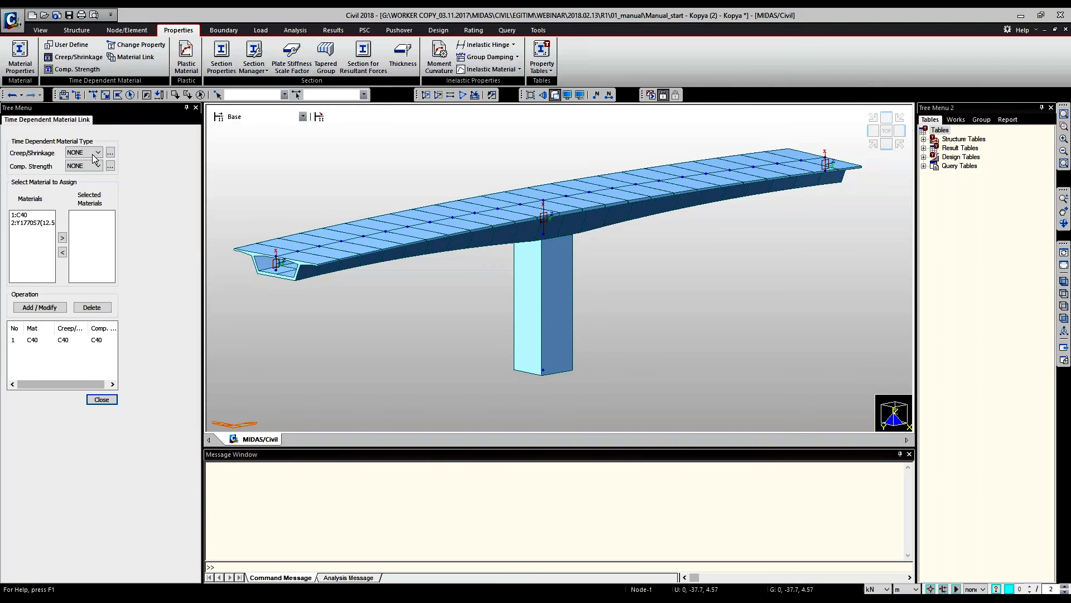
click(92, 154)
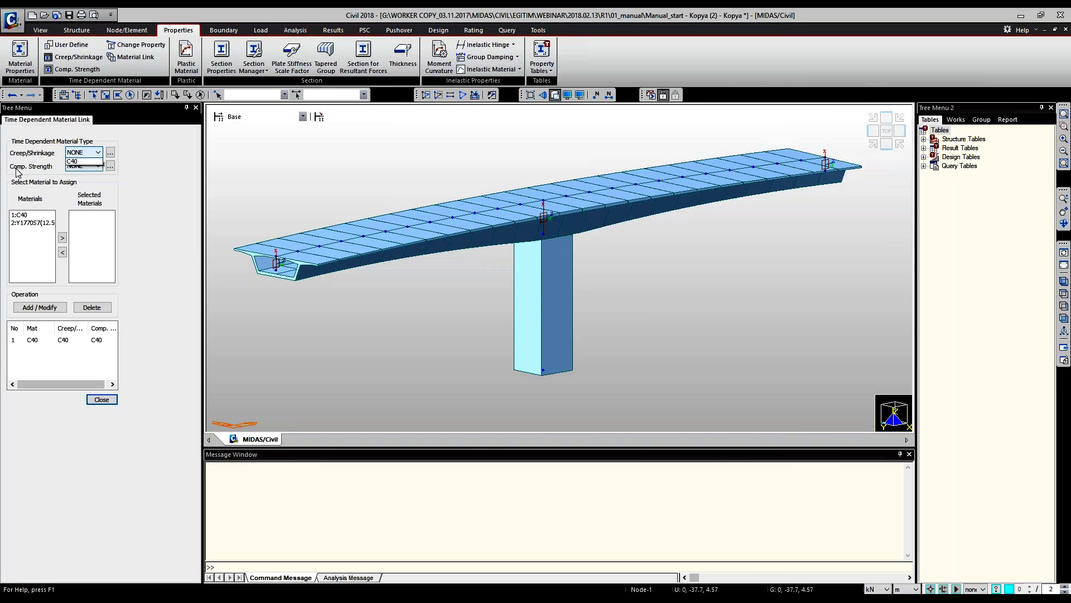
click(76, 162)
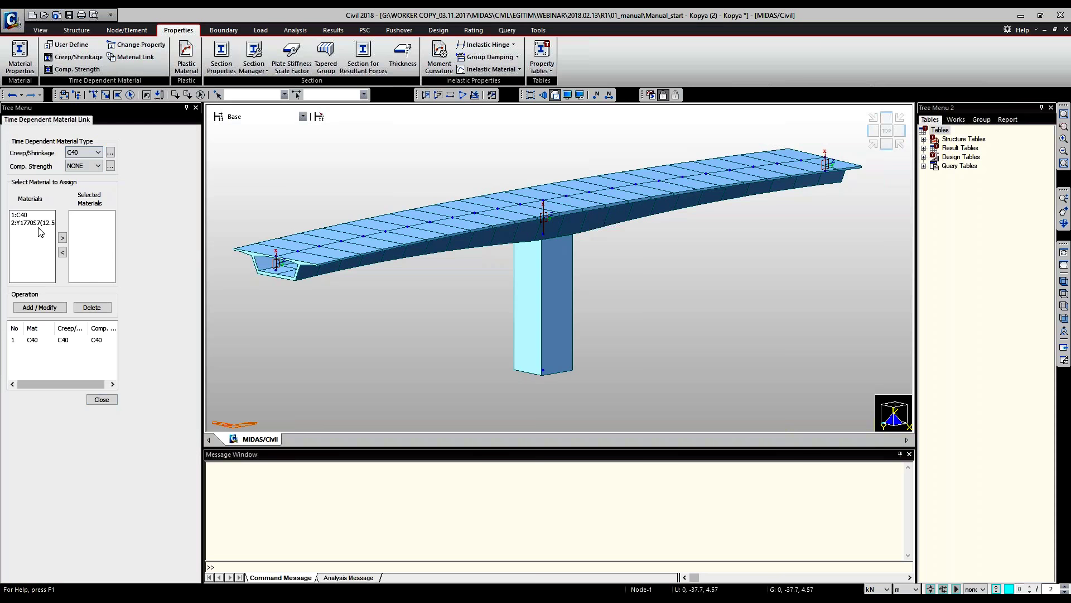
click(29, 215)
click(63, 238)
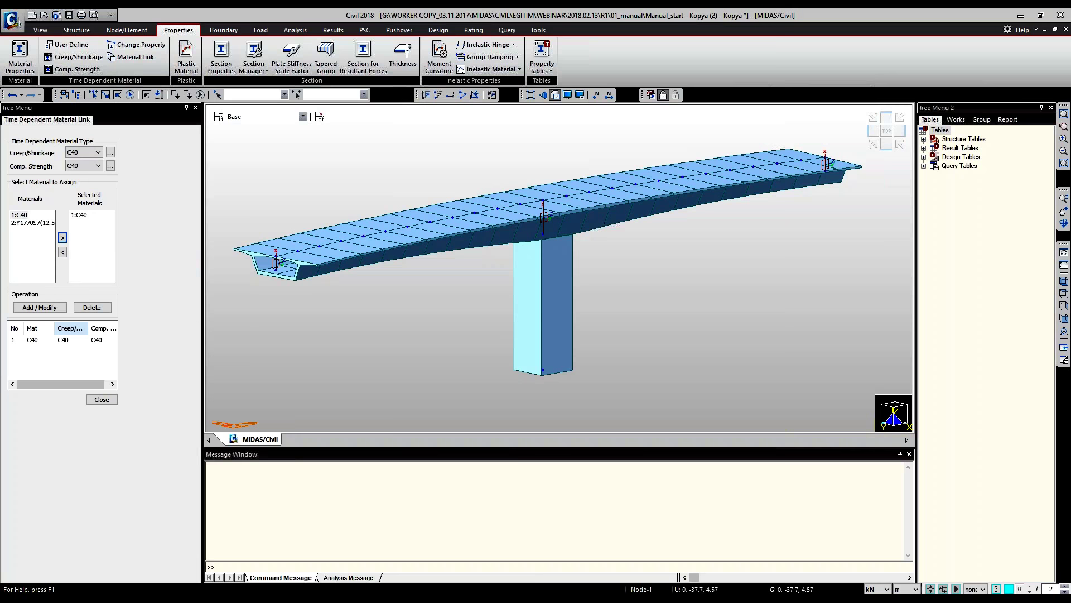
click(102, 399)
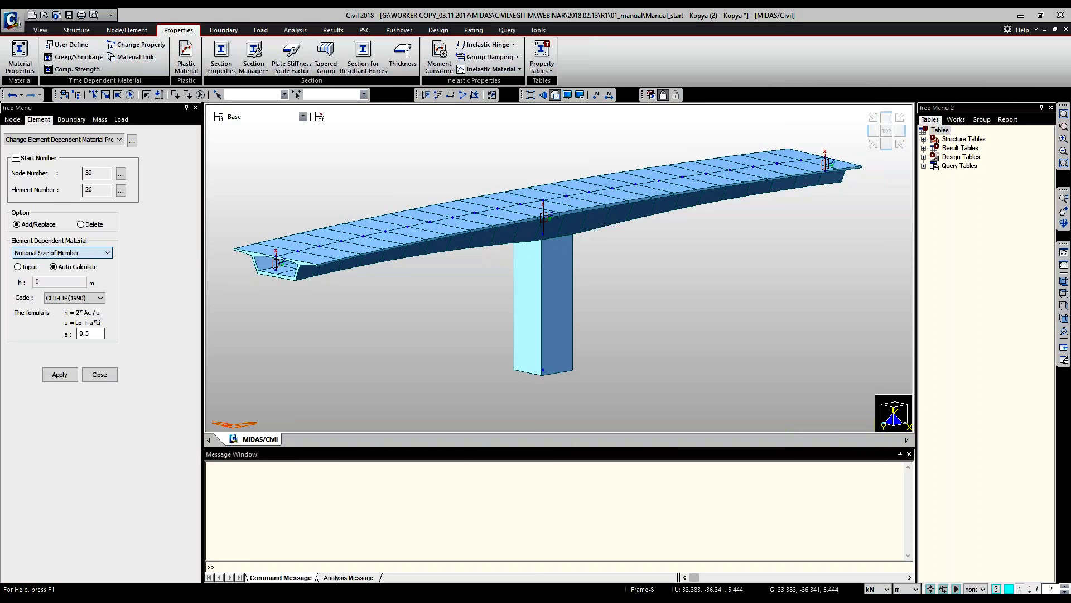
Apply an auto-calculated notional size of member using CEB-FIP(1990) and a = 0.5 to all elements, and review the element dependent property table.
click(18, 267)
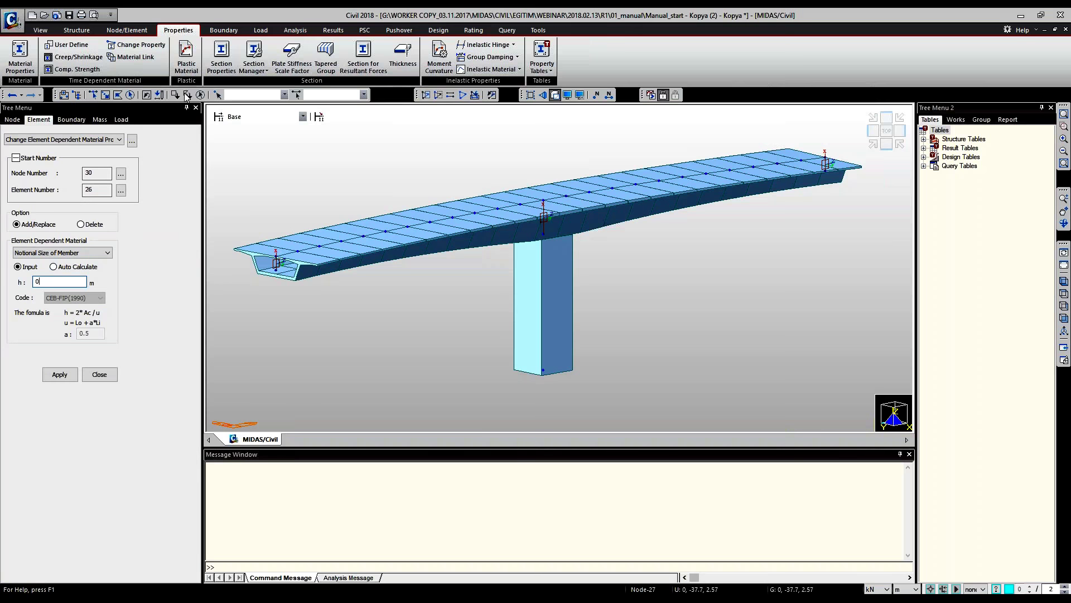
click(53, 267)
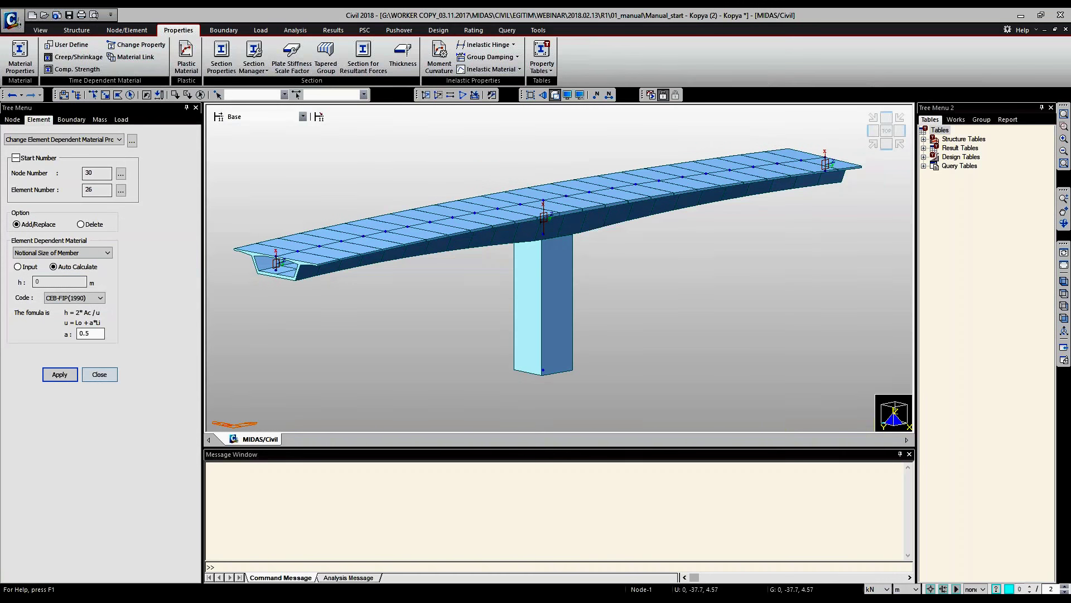
click(132, 140)
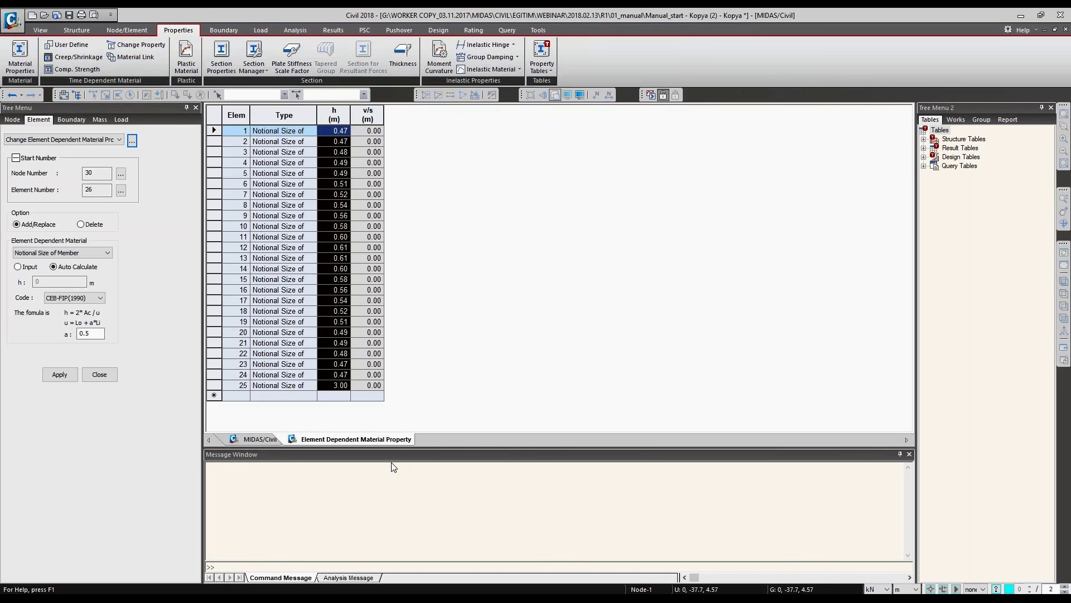
click(393, 461)
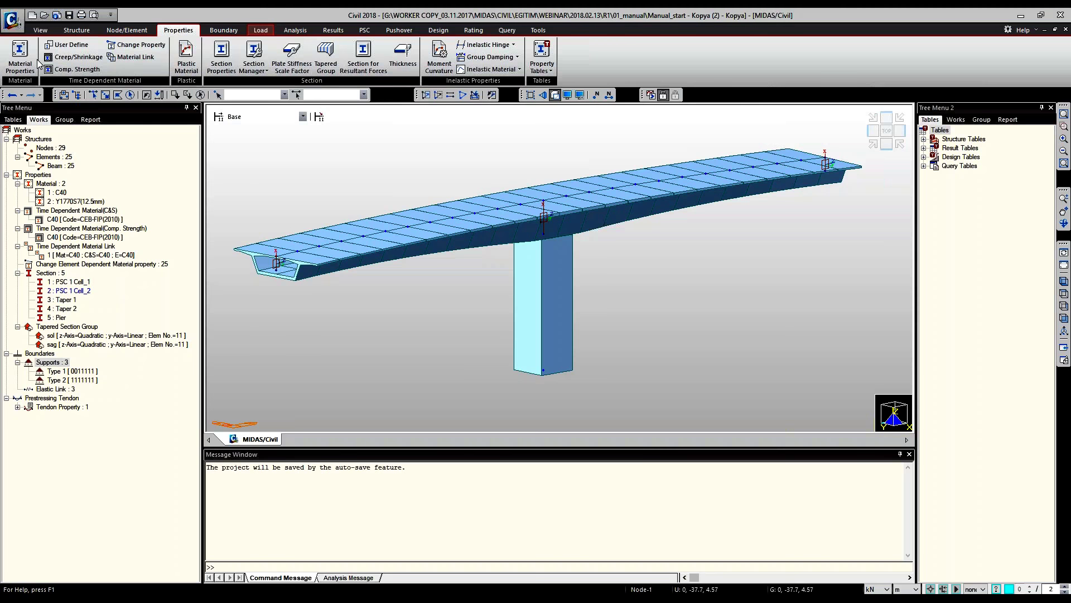
Start a new tendon property of type Internal(Post-Tension) and assign it the material 2: Y1770S7(12.5mm).
scroll(39, 63, down, 2)
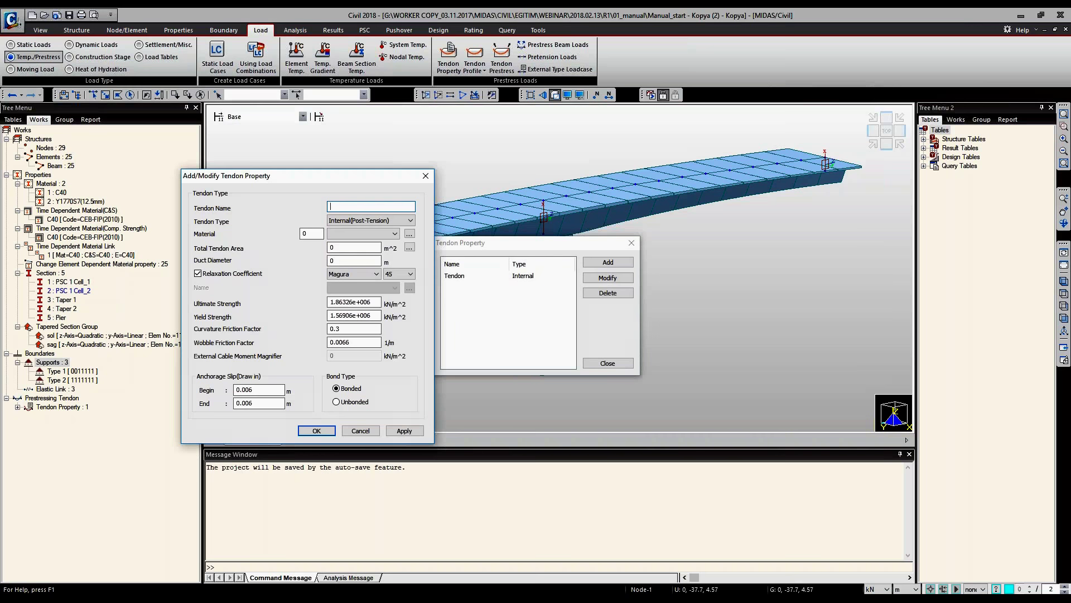
click(368, 221)
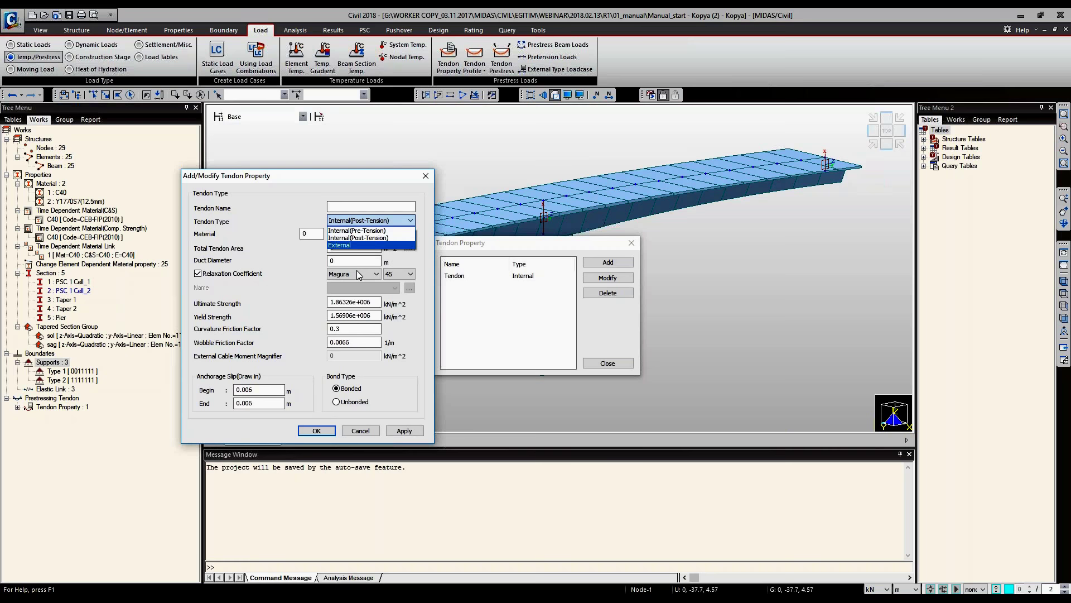
click(357, 270)
click(409, 234)
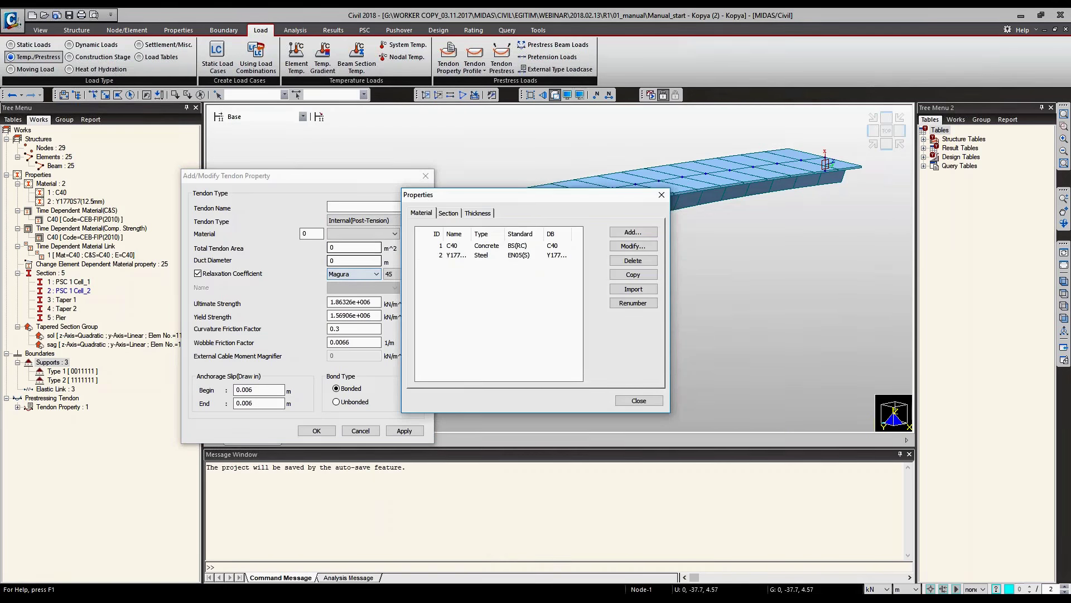
double_click(456, 255)
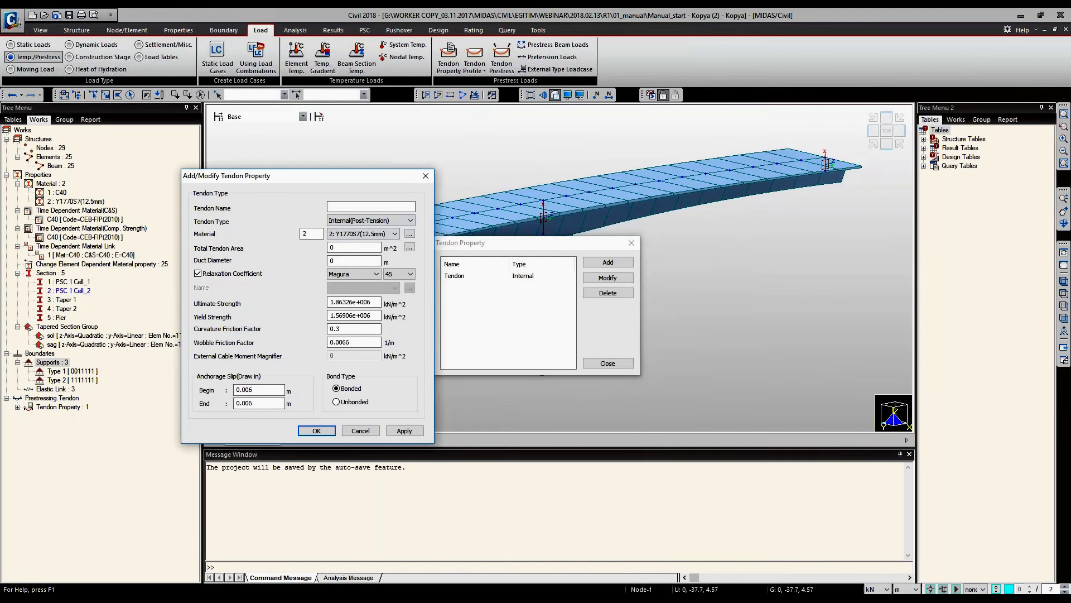
Calculate the new tendon property's total tendon area using the strand diameter 15.2mm(0.6").
click(334, 247)
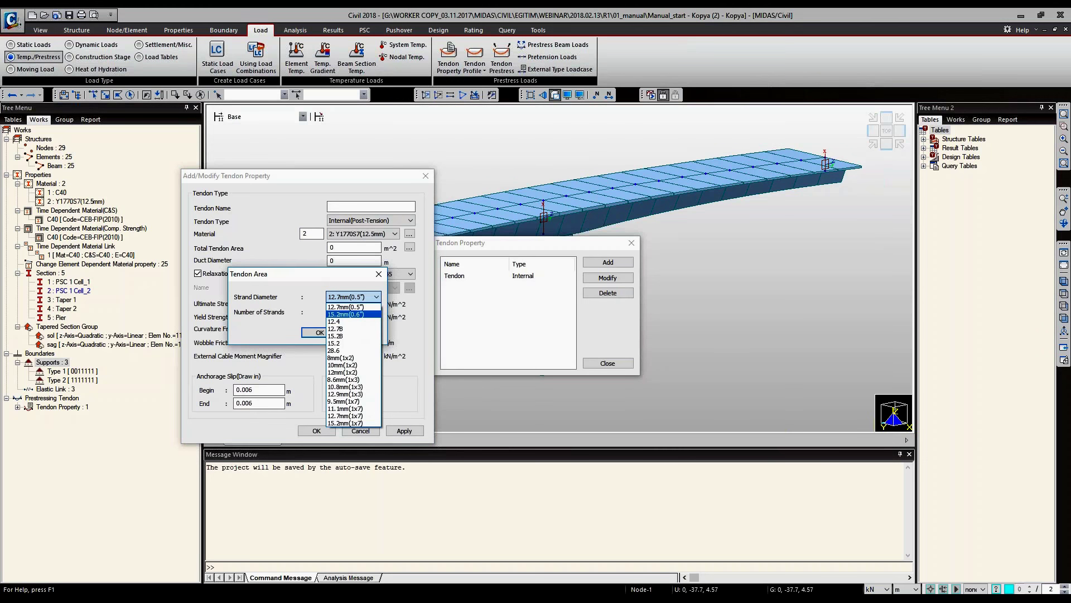
key(Return)
key(Return)
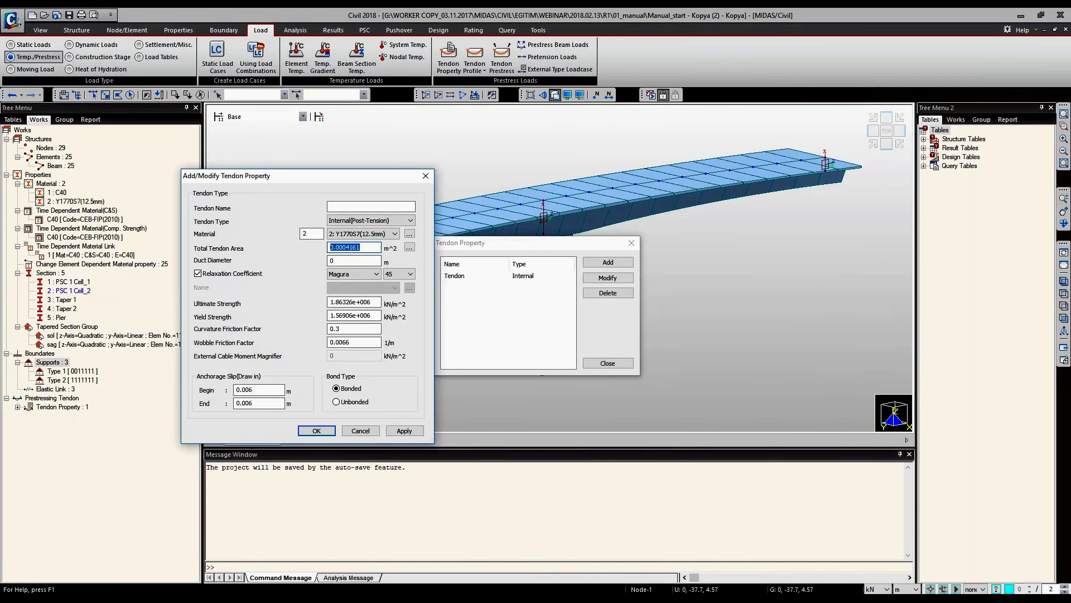
Try CEB-FIP 2010 as the new tendon property's relaxation coefficient, discard the new property and close the tendon property list.
click(360, 247)
click(353, 274)
click(345, 291)
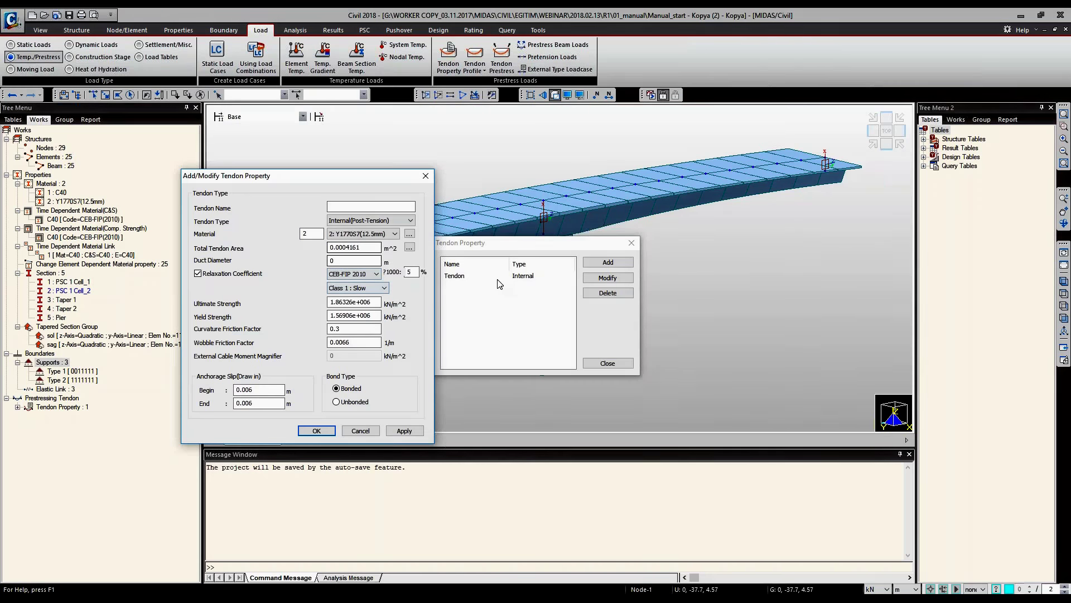
key(Escape)
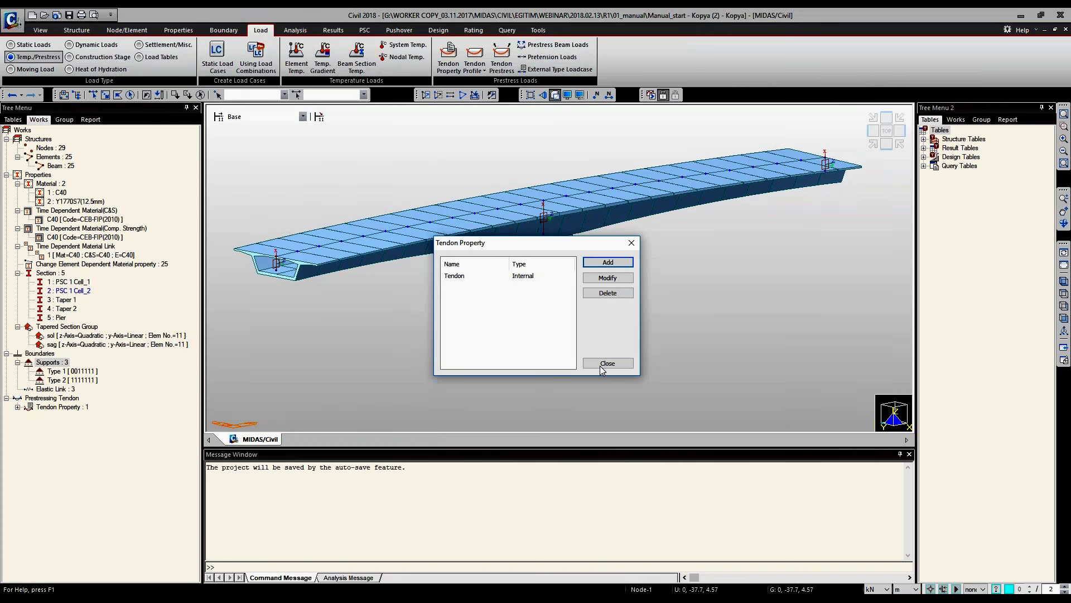
click(601, 364)
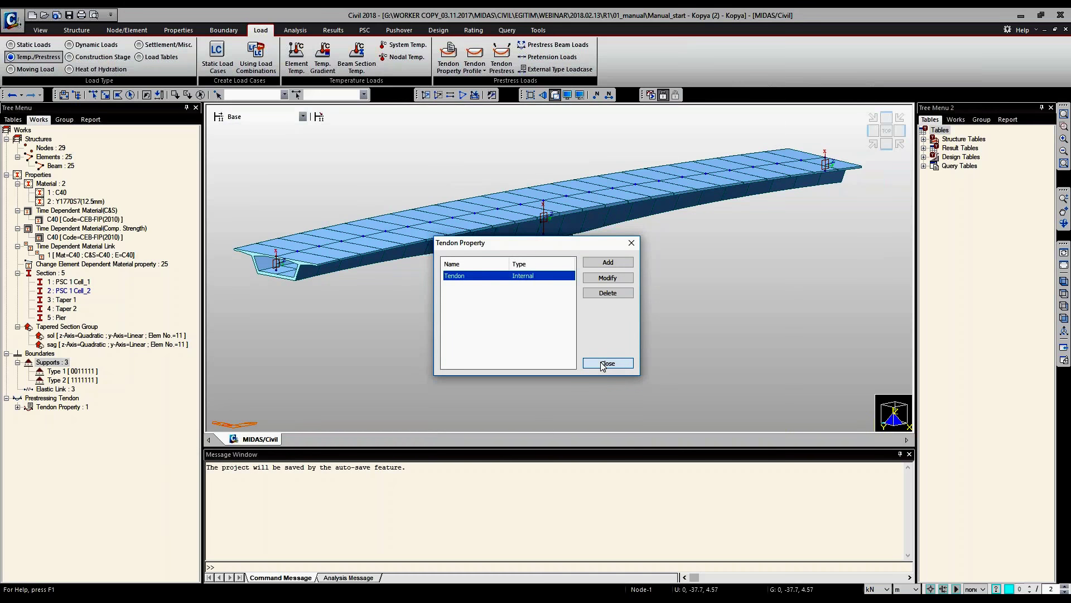
click(603, 364)
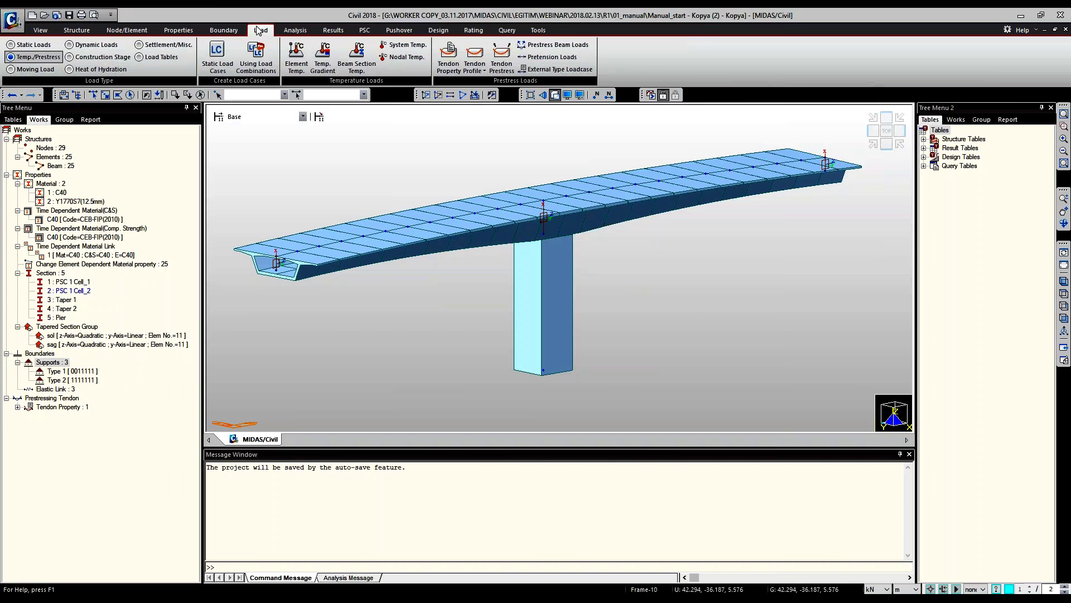
View the Tendon Profile list of the prestress loads and close it without adding a profile.
scroll(258, 30, down, 3)
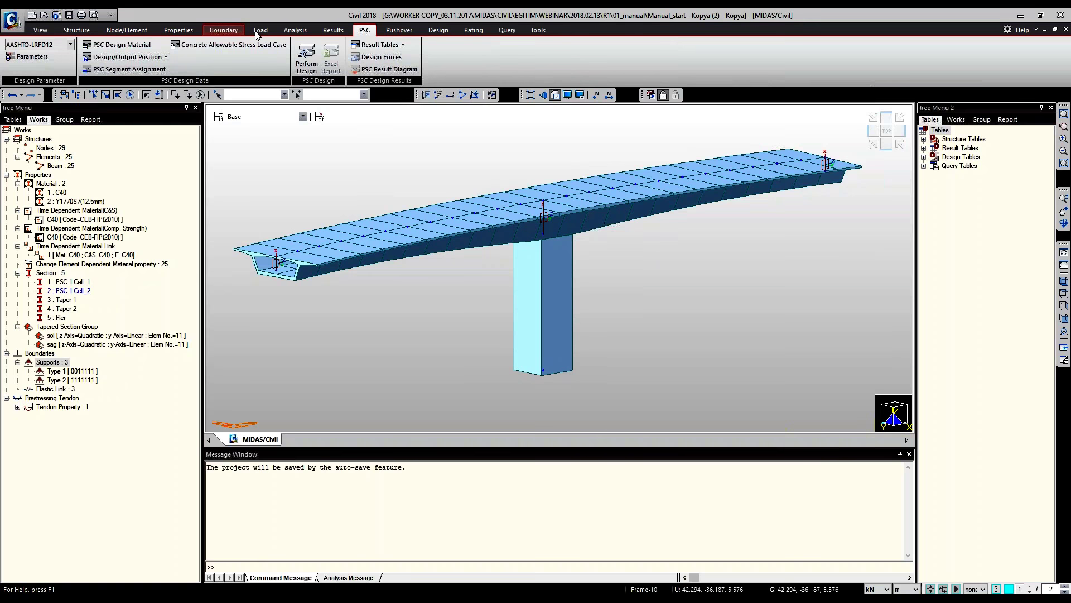
click(259, 32)
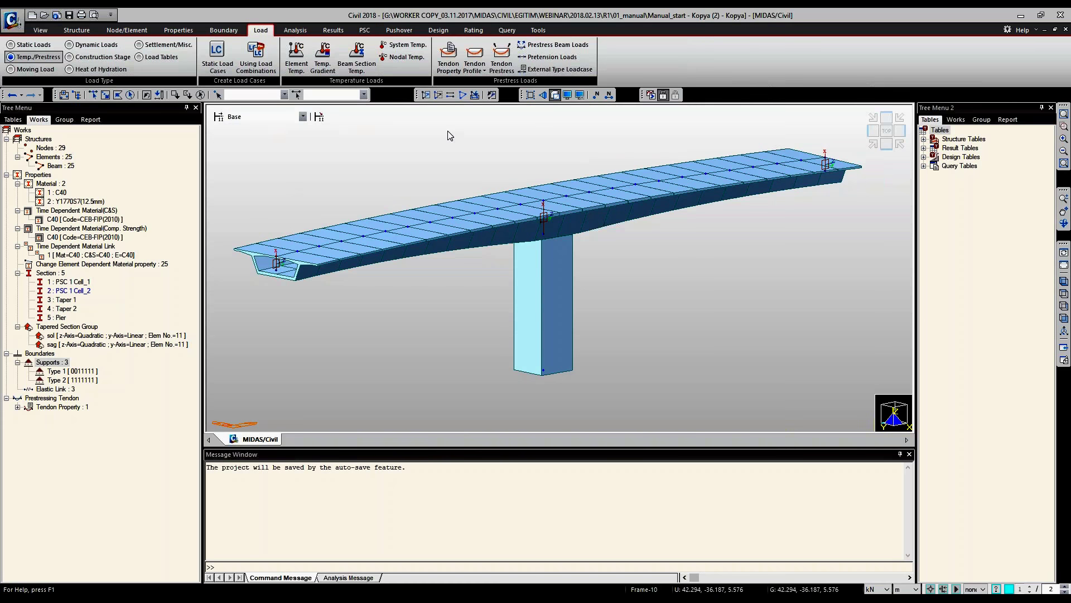
click(475, 55)
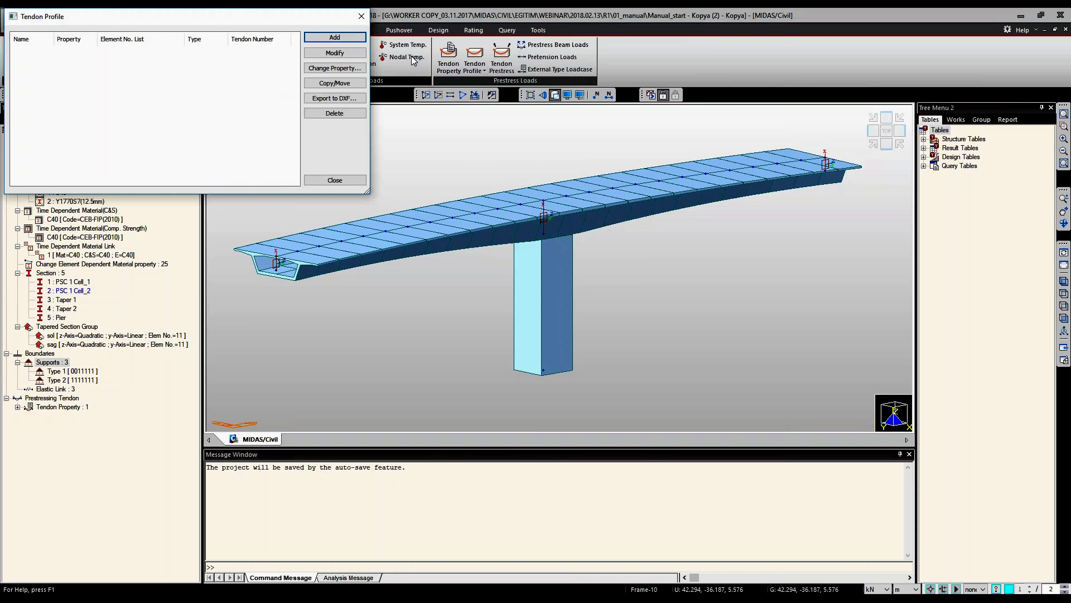
click(362, 17)
Open the PSC Bridge Tendon Template for the bridge model.
click(72, 31)
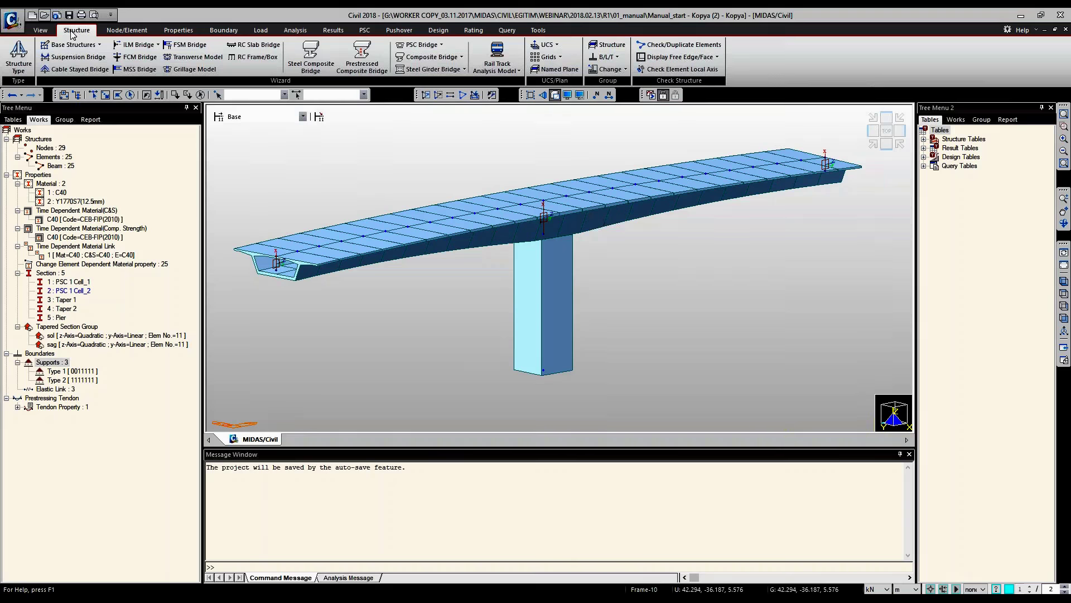
click(430, 47)
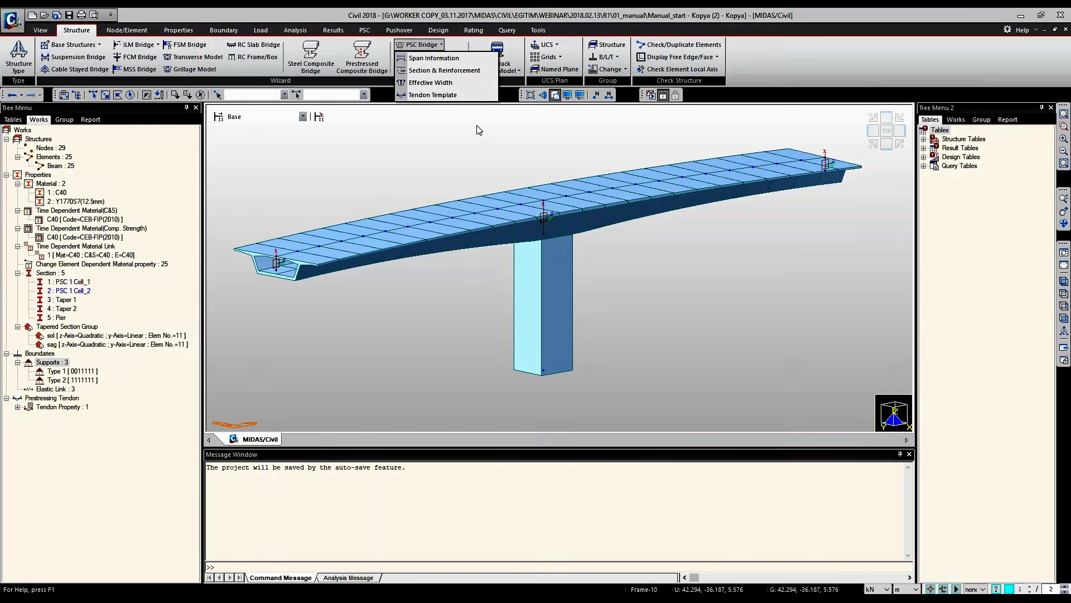
click(433, 95)
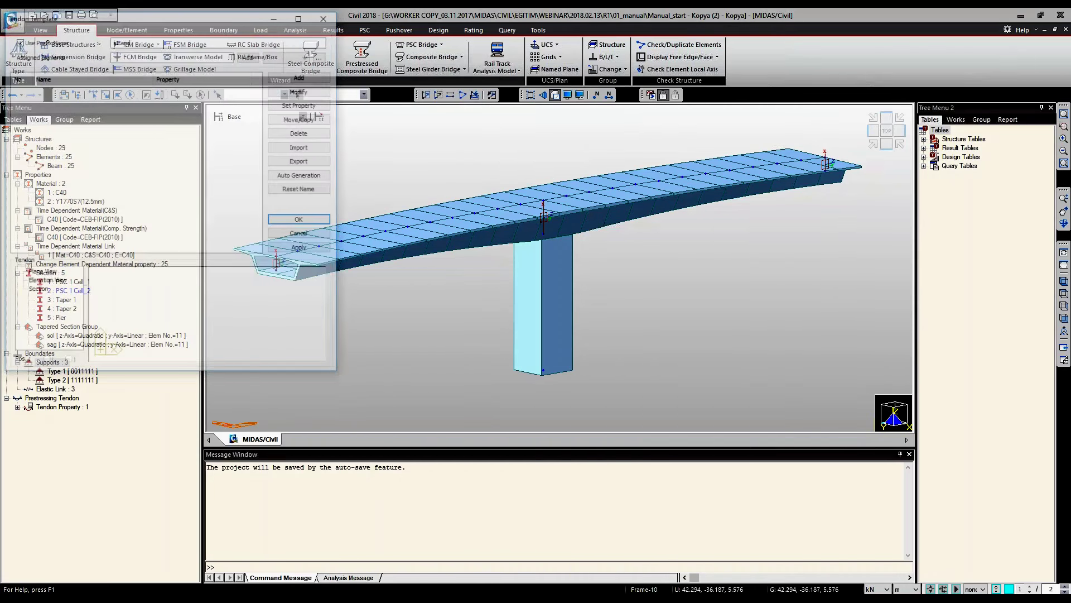
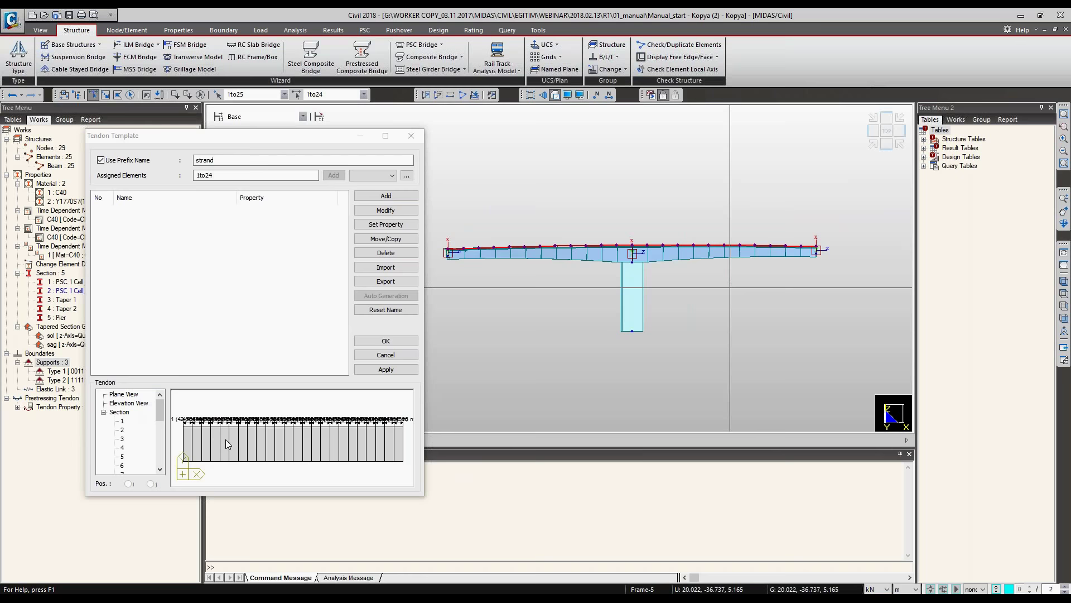
Start a new tendon for elements 1to24 and try plan type Straight for Curved tendon with elevation type Curved 2.
scroll(226, 440, down, 2)
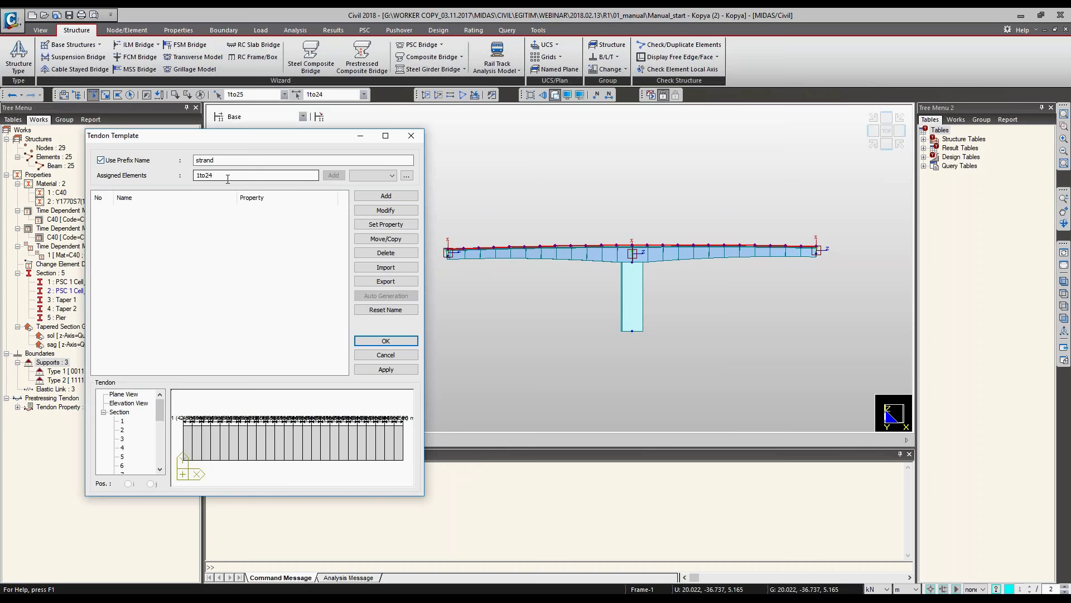
click(228, 179)
click(385, 197)
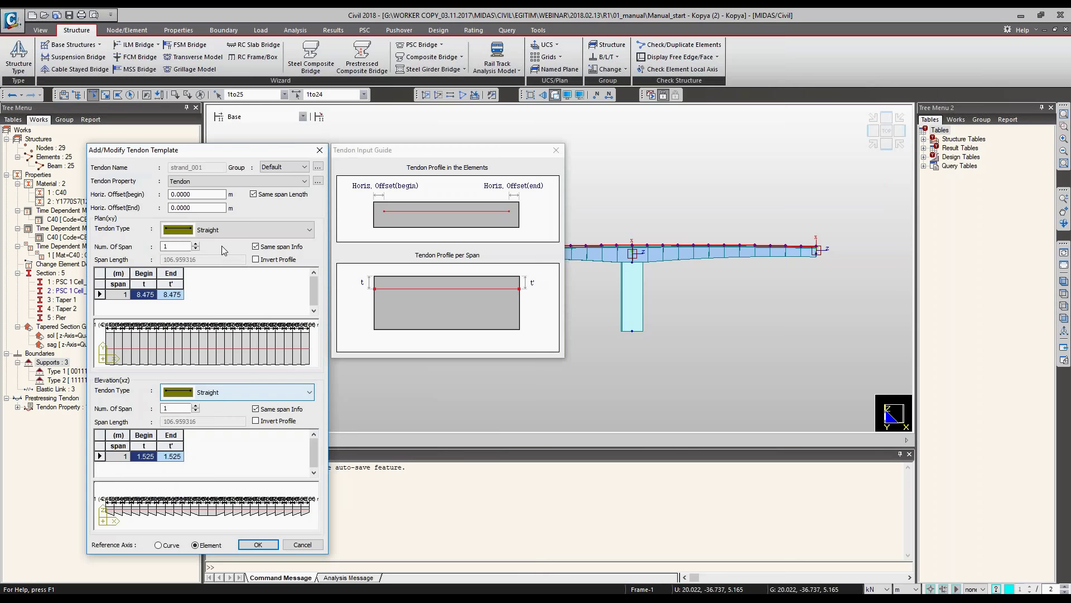
click(223, 229)
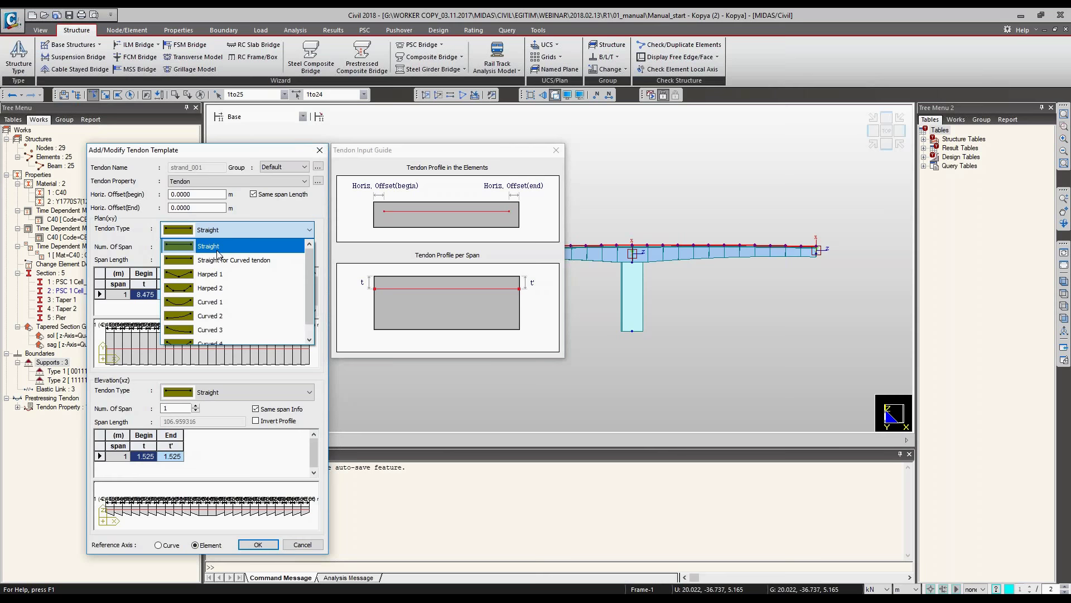
scroll(217, 252, down, 1)
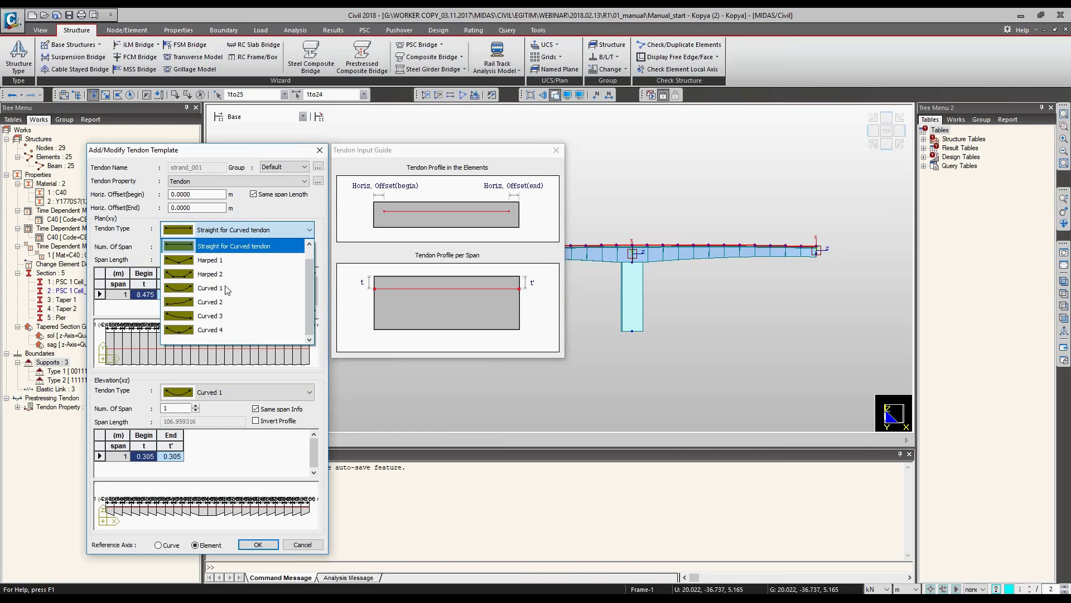
scroll(169, 298, up, 1)
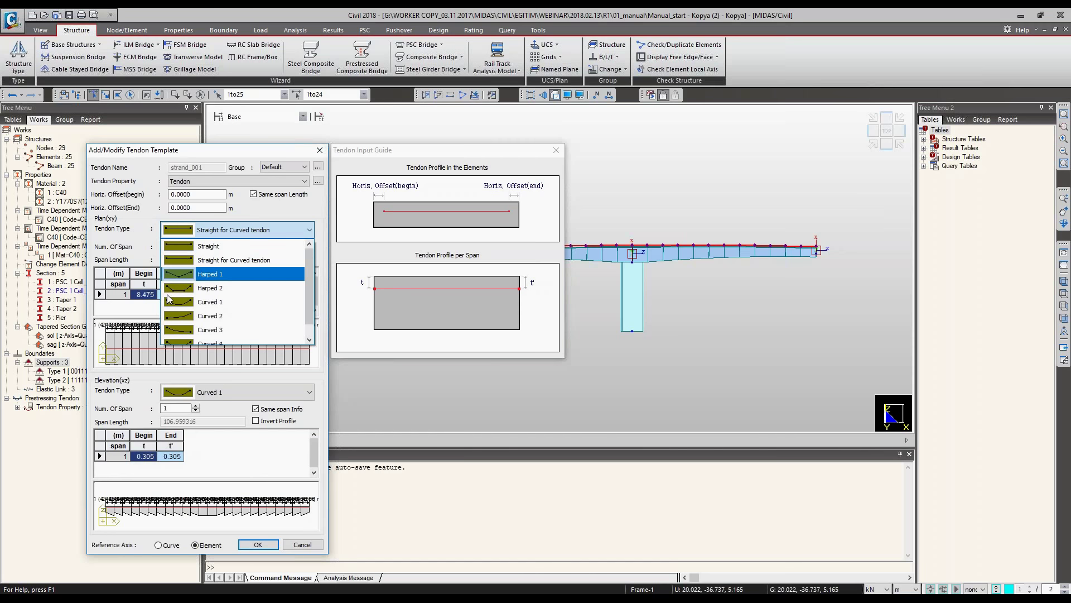
key(Escape)
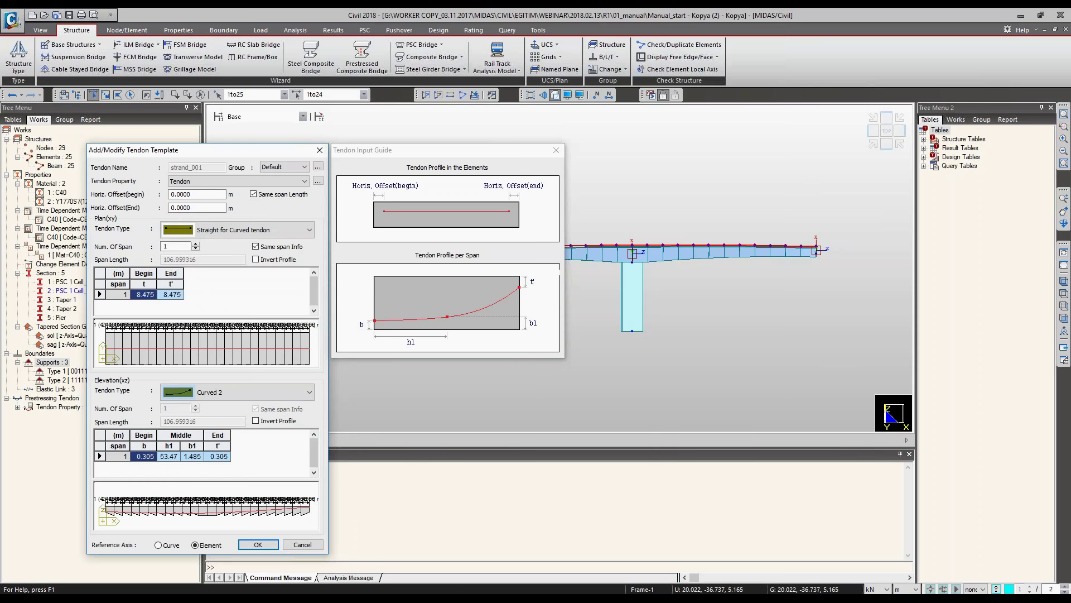
key(Down)
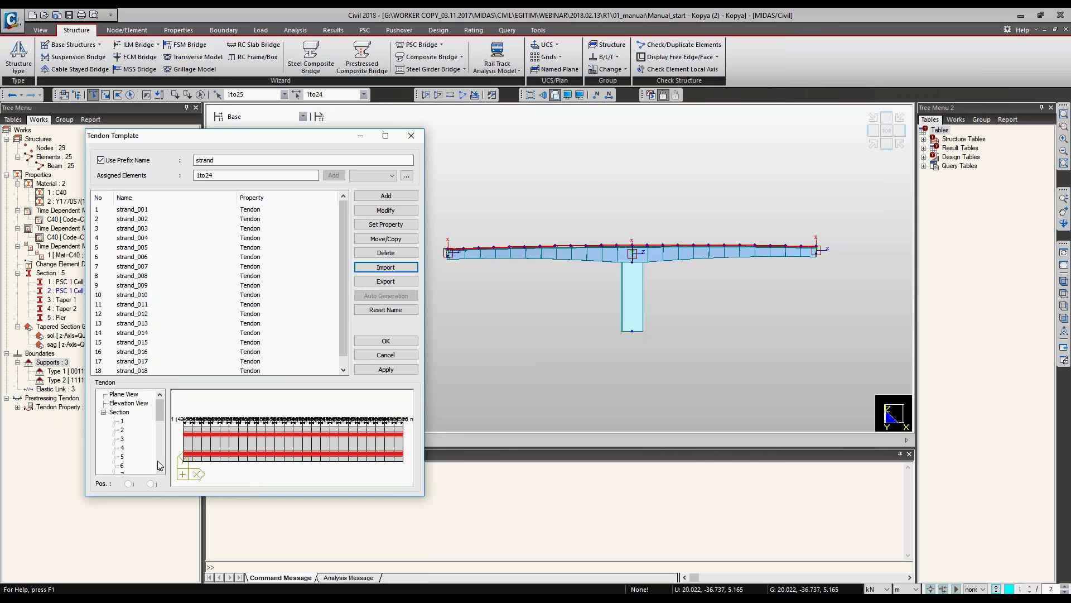
Show the cross-section at element 10 in the tendon template preview and examine the tendons over one web.
scroll(158, 464, down, 6)
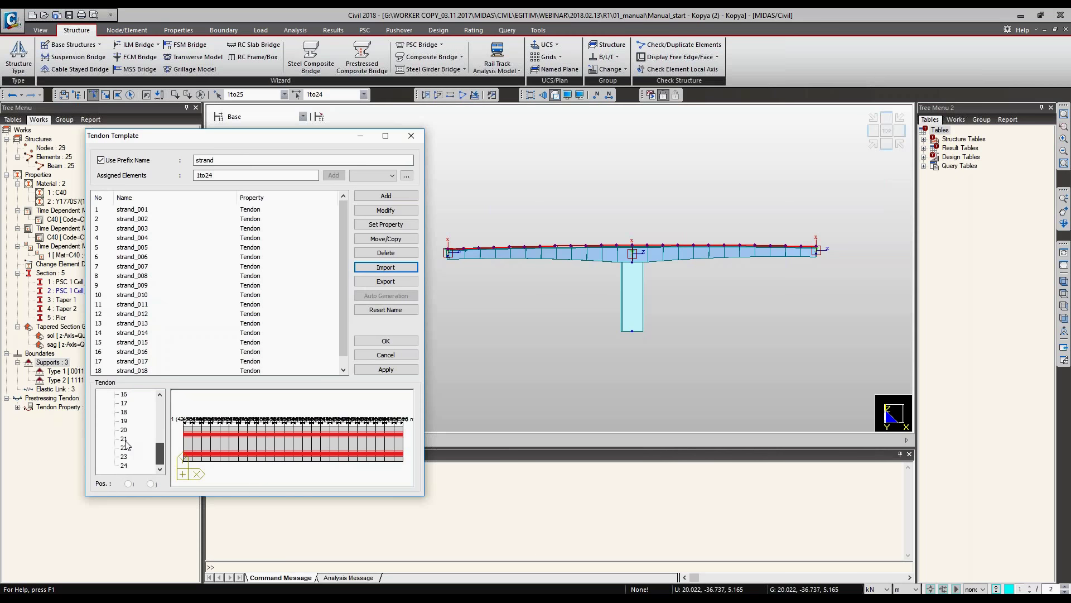
click(311, 454)
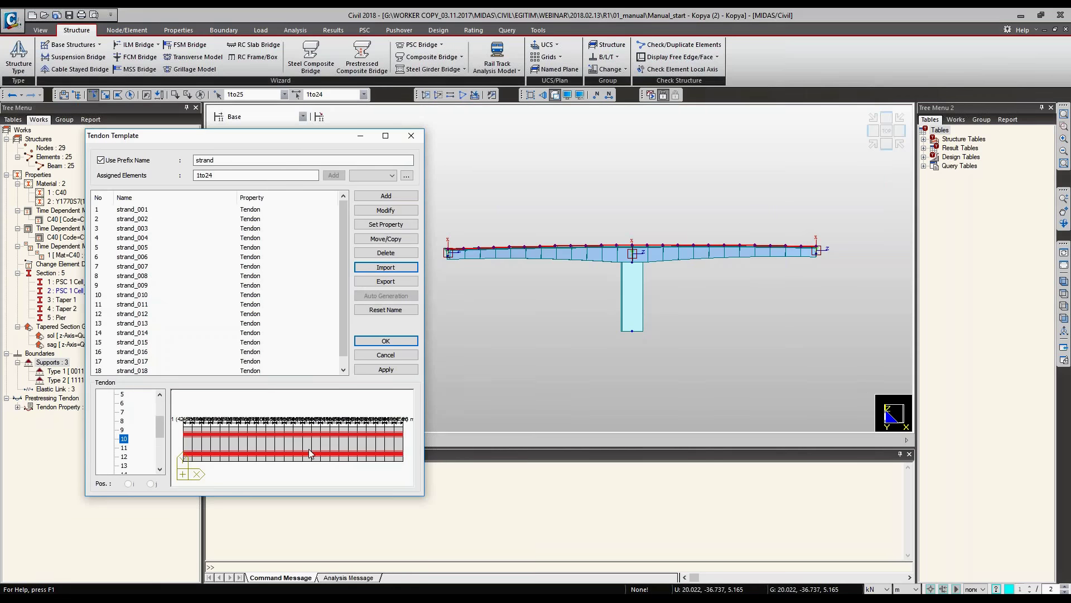
click(300, 443)
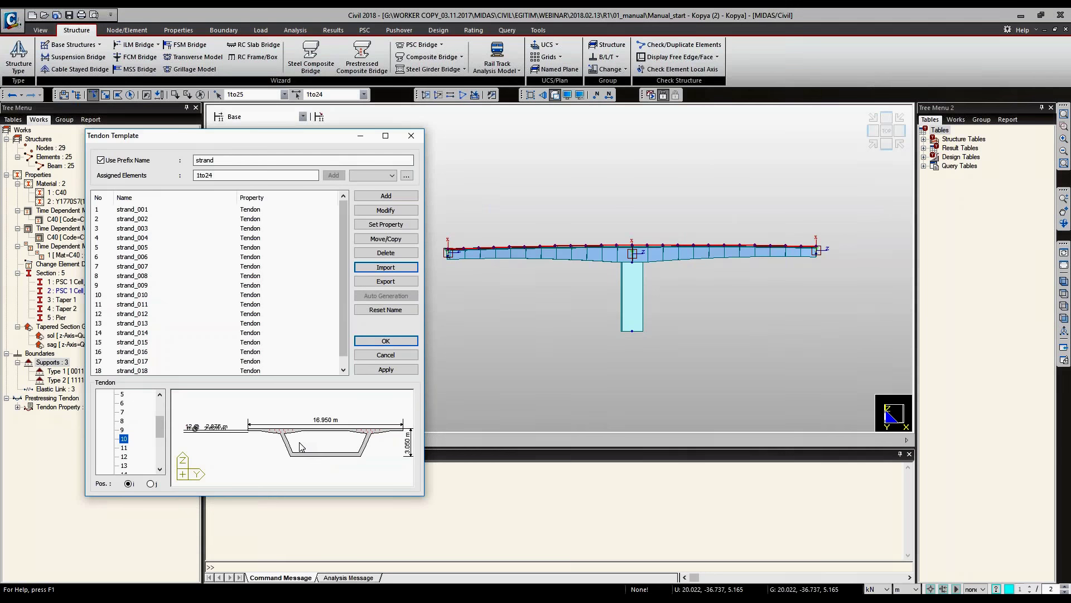
scroll(301, 447, up, 2)
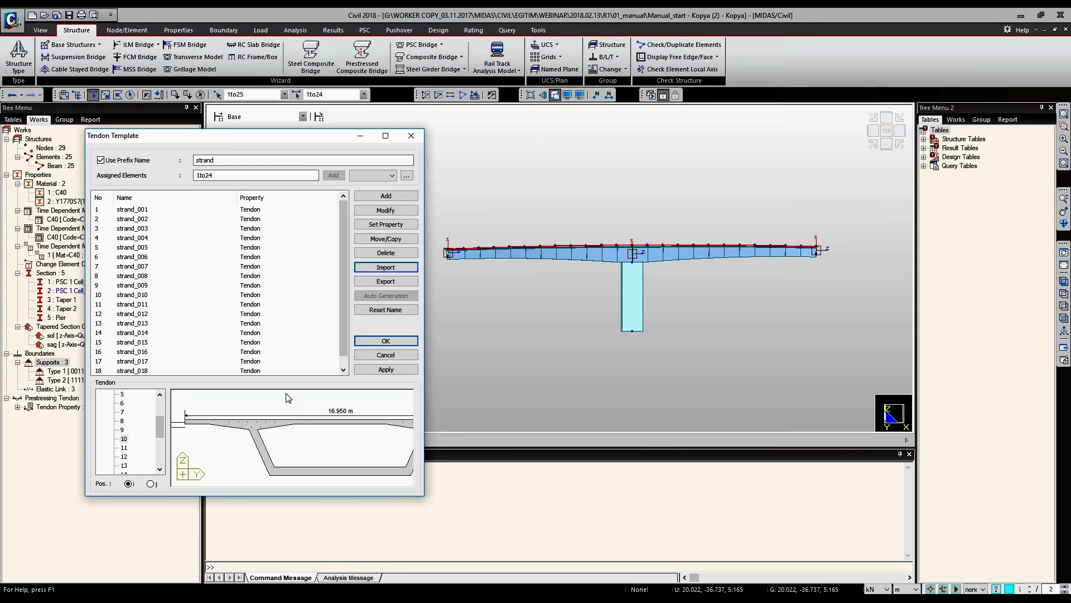
Move strand_001 to strand_006 and strand_013 to strand_015 by a dy offset of 1 m.
drag(286, 398, 219, 437)
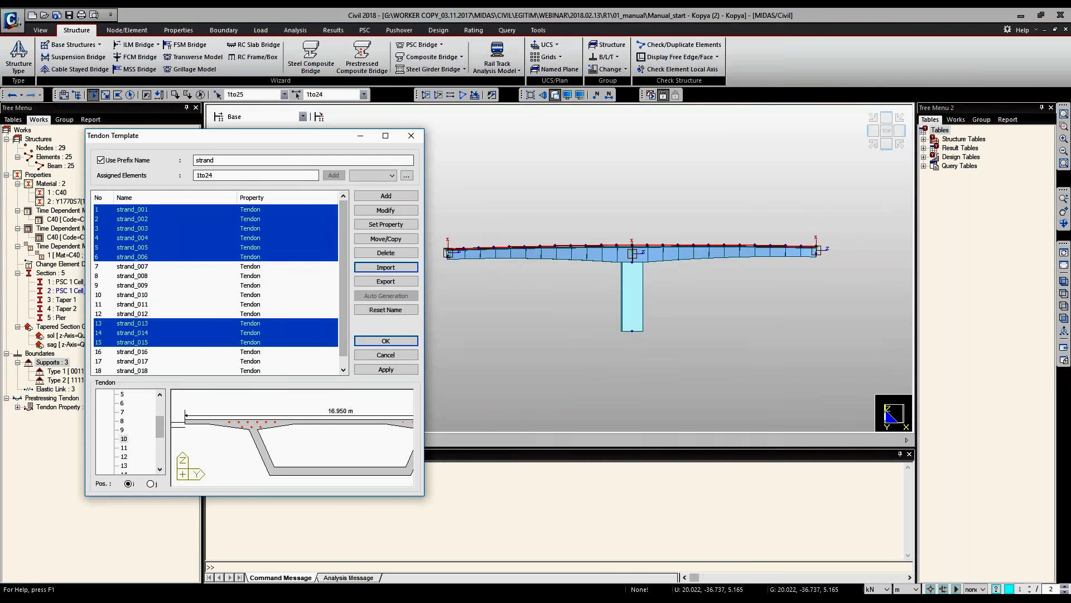
middle_drag(329, 438, 255, 439)
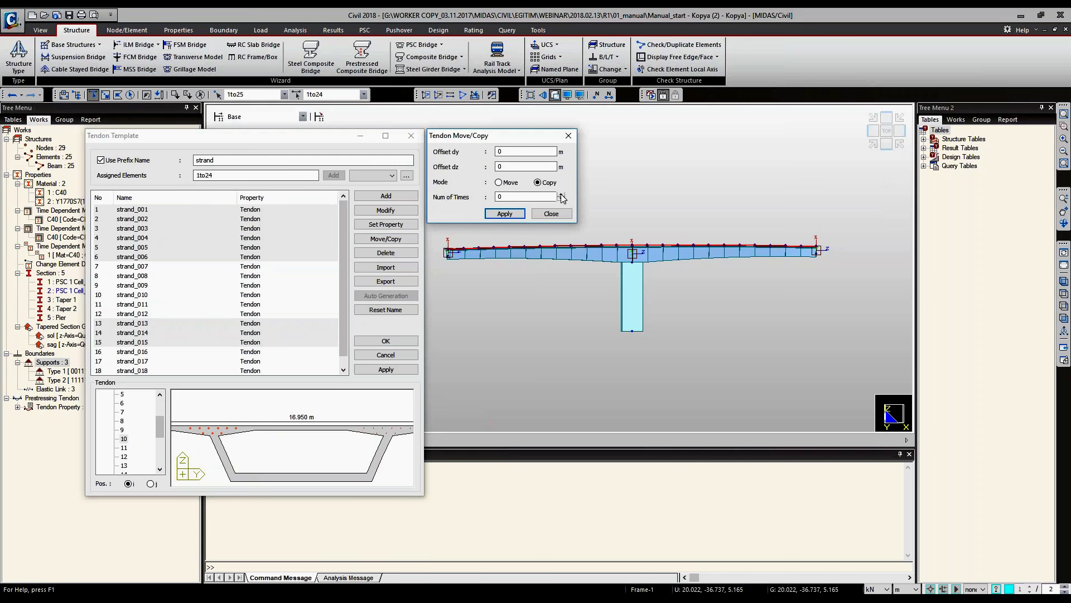
text(1)
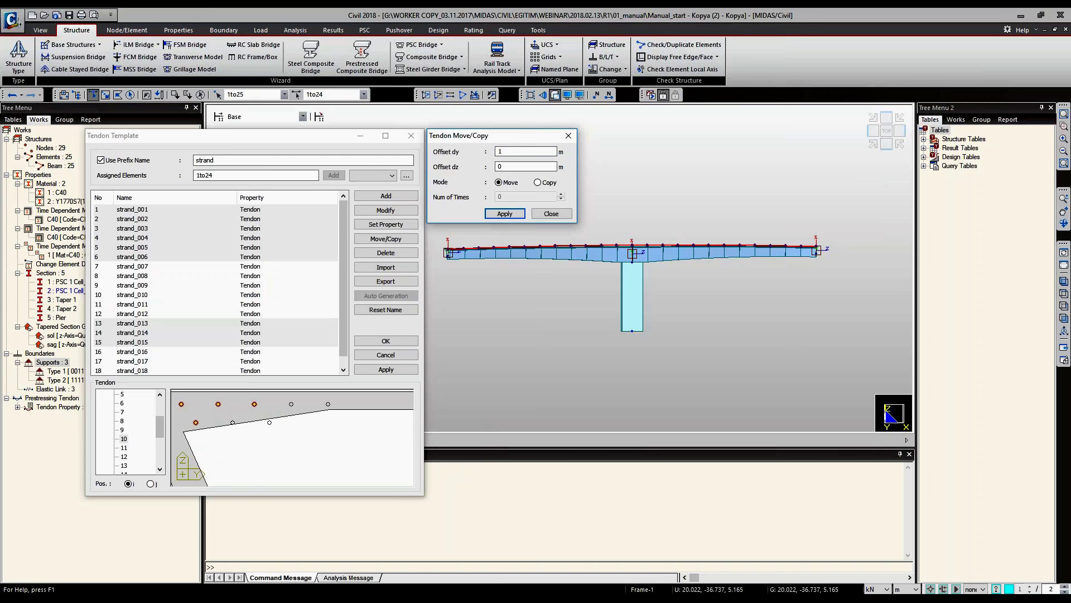
scroll(291, 445, down, 4)
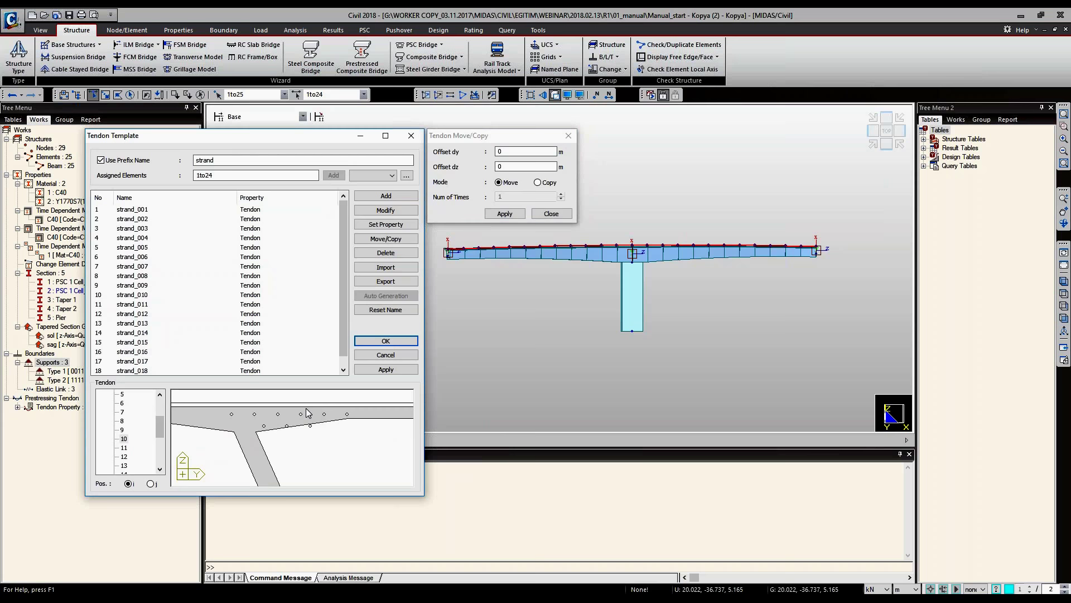
Delete strand_005, strand_006, strand_014 and strand_015 from the tendon template.
drag(307, 408, 355, 432)
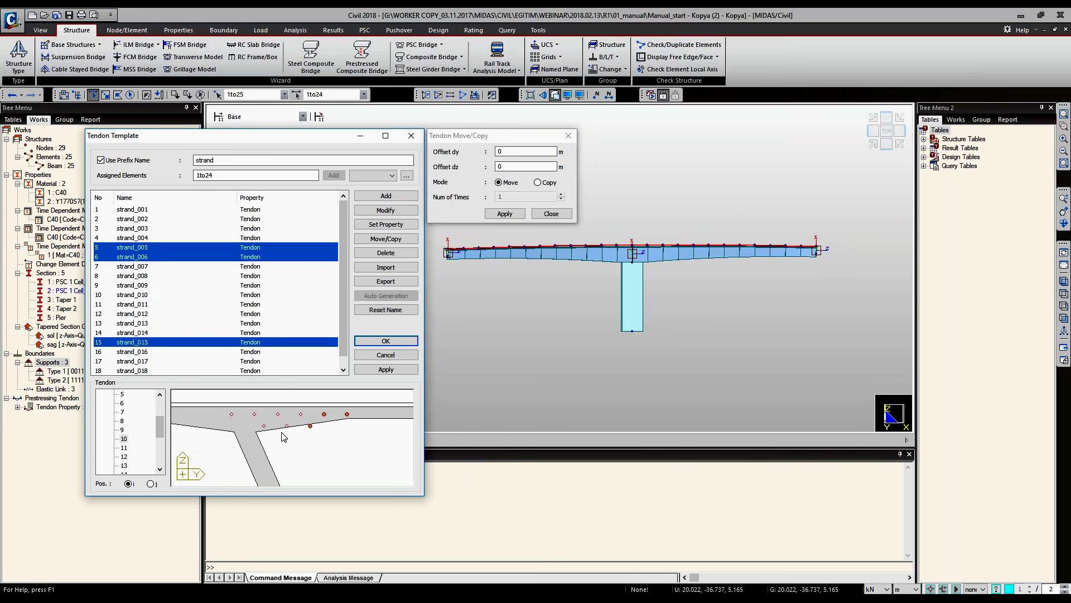
key(Delete)
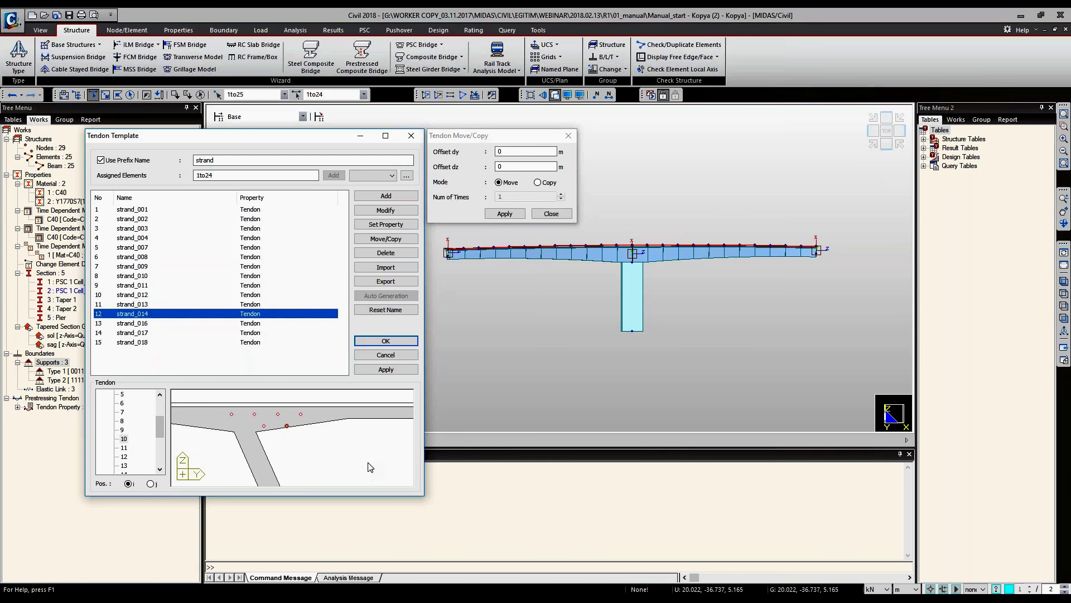
key(Delete)
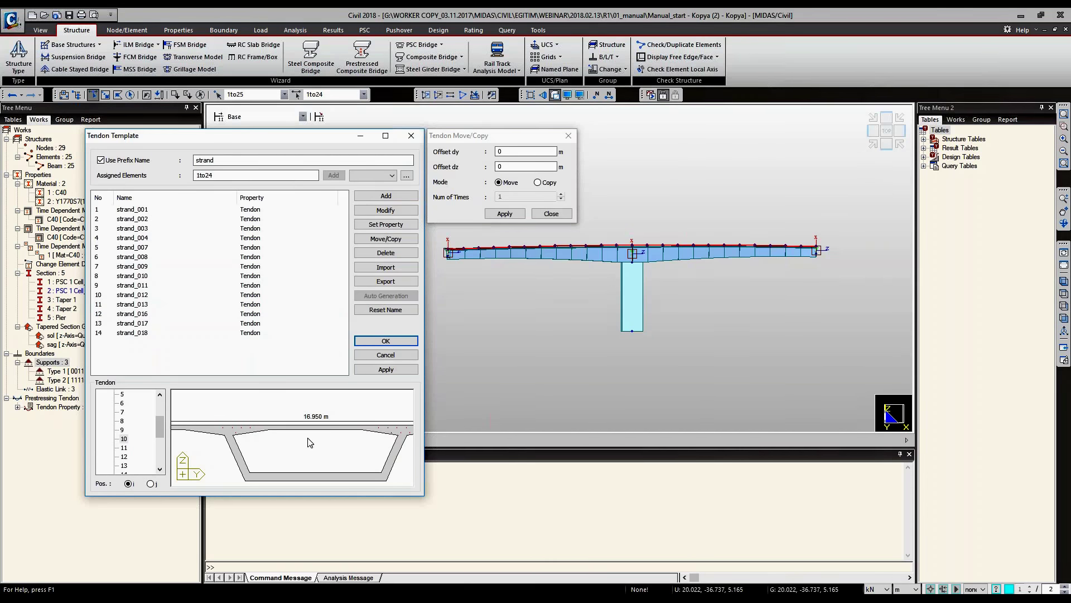
Delete strand_007 and strand_008, and copy strand_010 and strand_018 once within the section.
scroll(311, 443, up, 3)
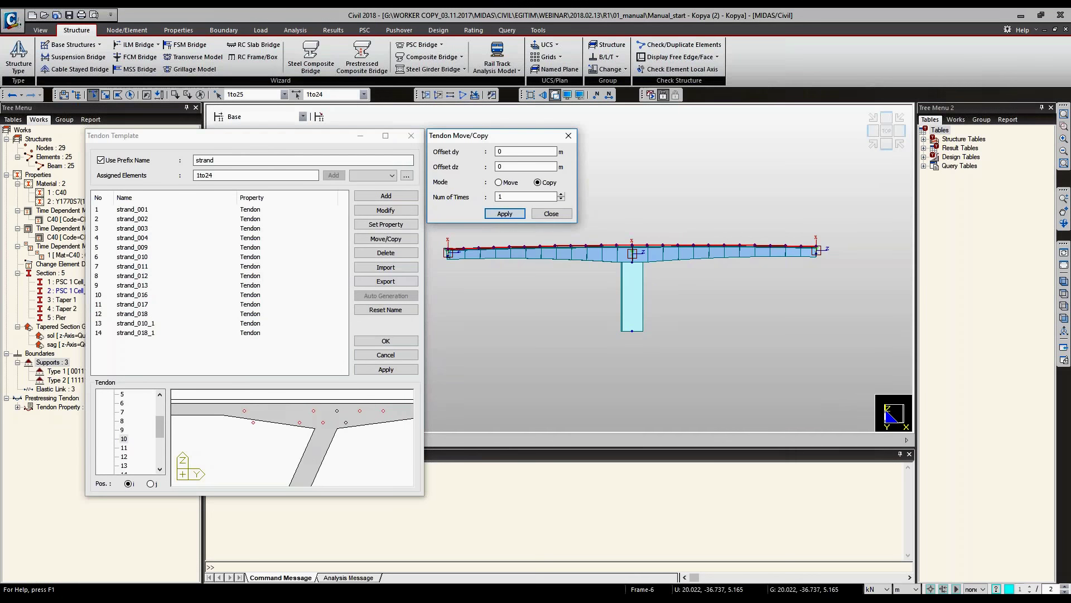
click(331, 463)
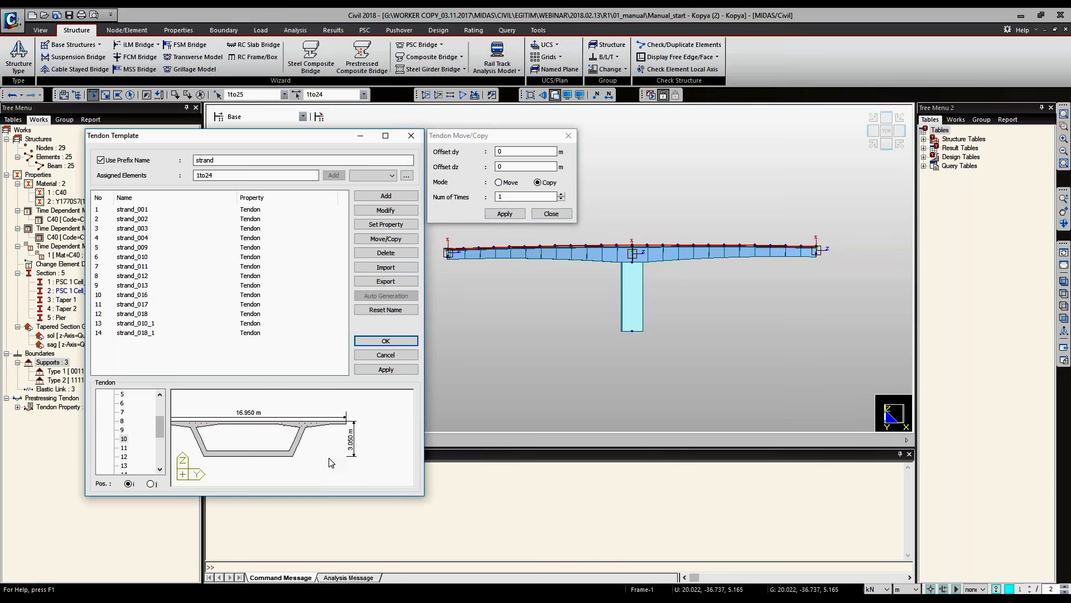
scroll(195, 439, up, 3)
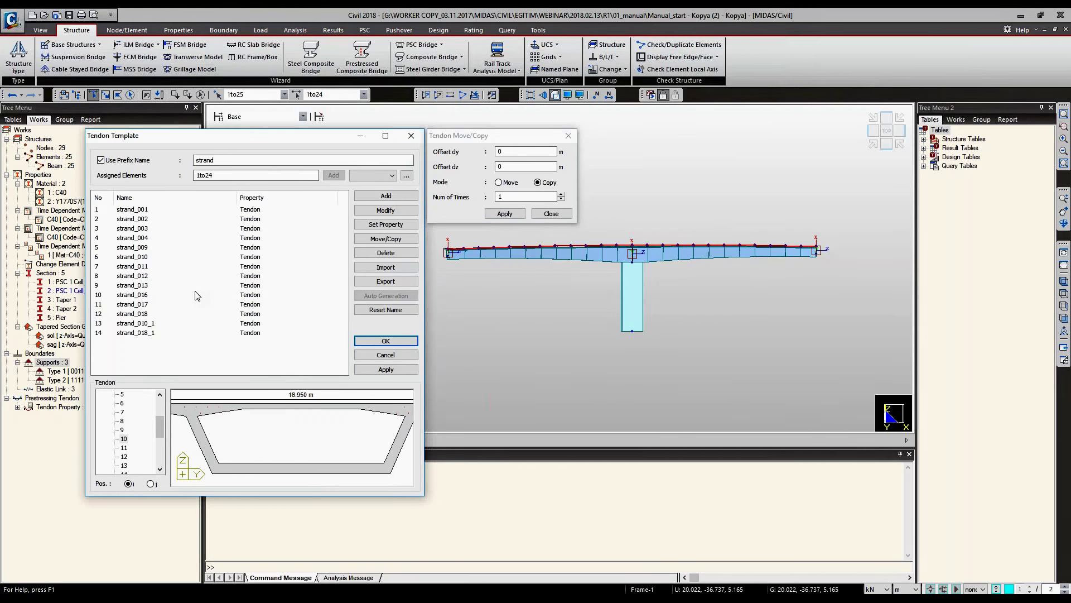
Replace all edited tendons by importing the complete strand set again, and accept the tendon template.
key(ctrl+a)
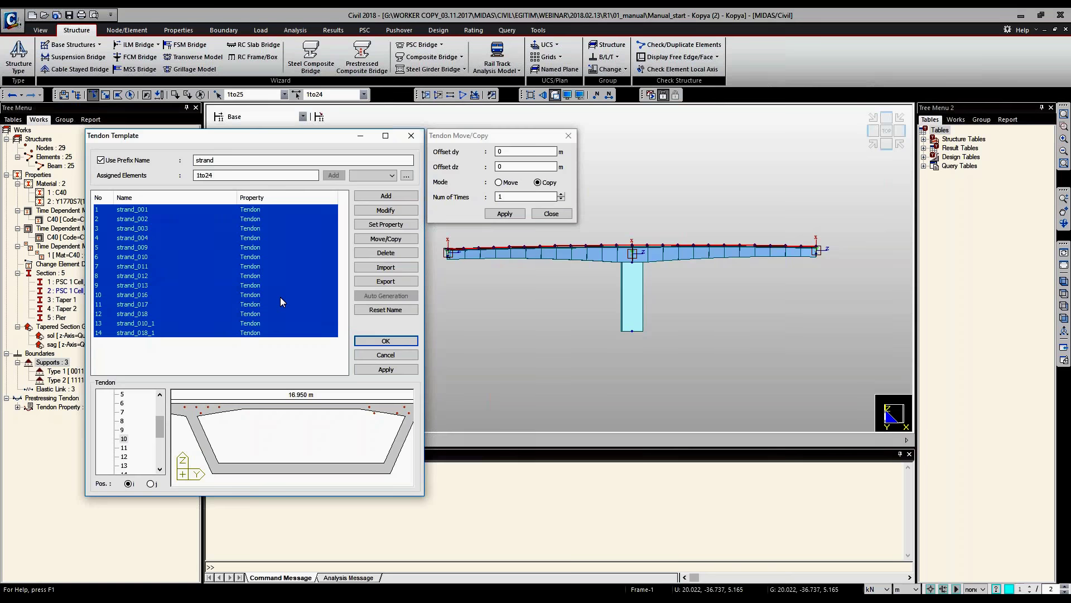
click(386, 268)
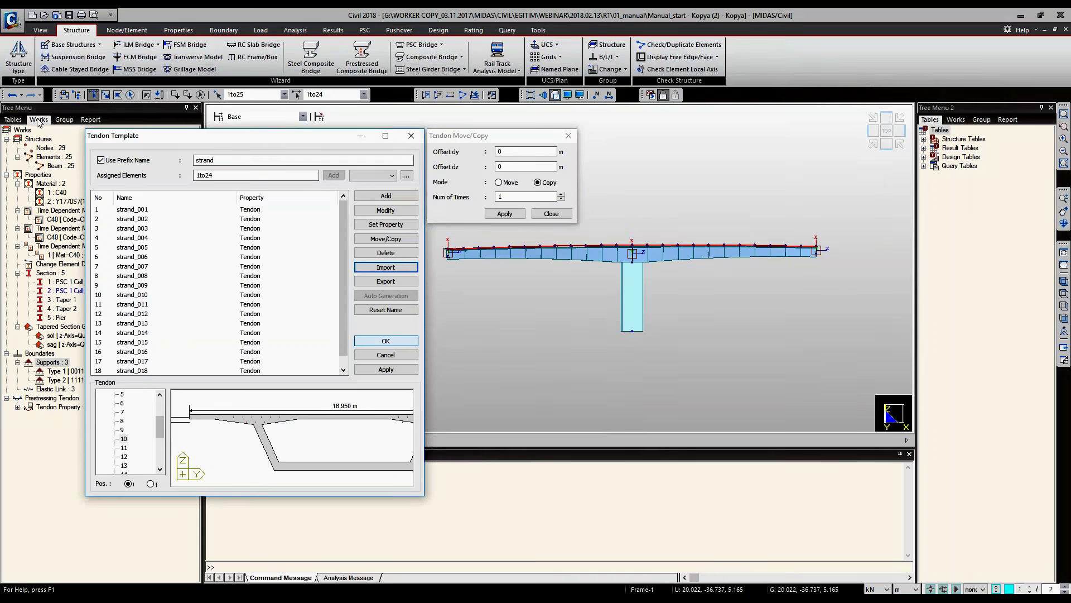
key(Return)
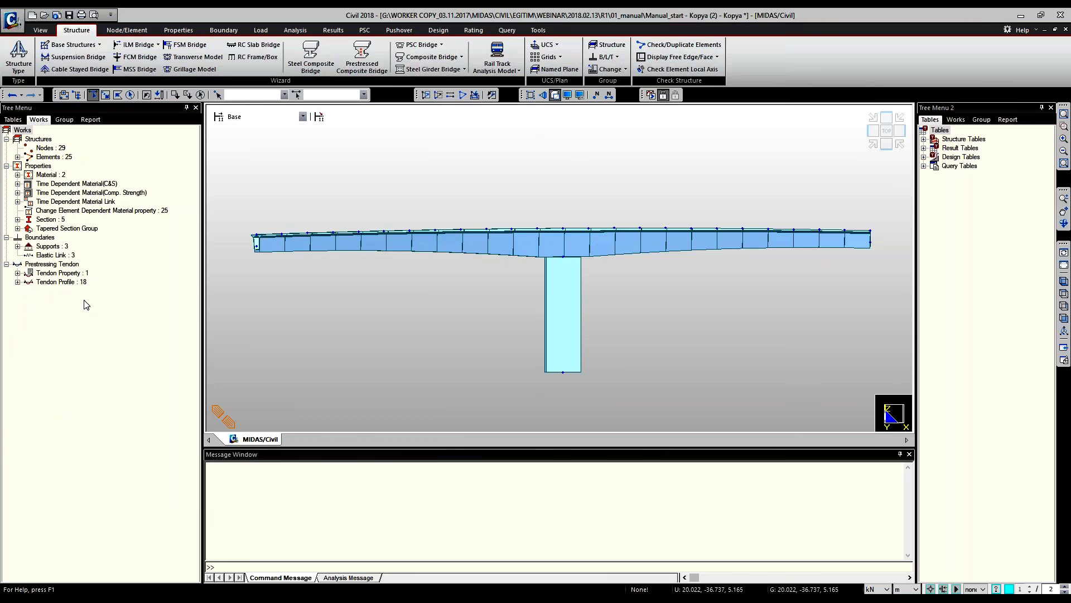
Display all tendon profiles in the bridge model and examine them from the girder end and in 3D.
double_click(57, 281)
right_click(57, 282)
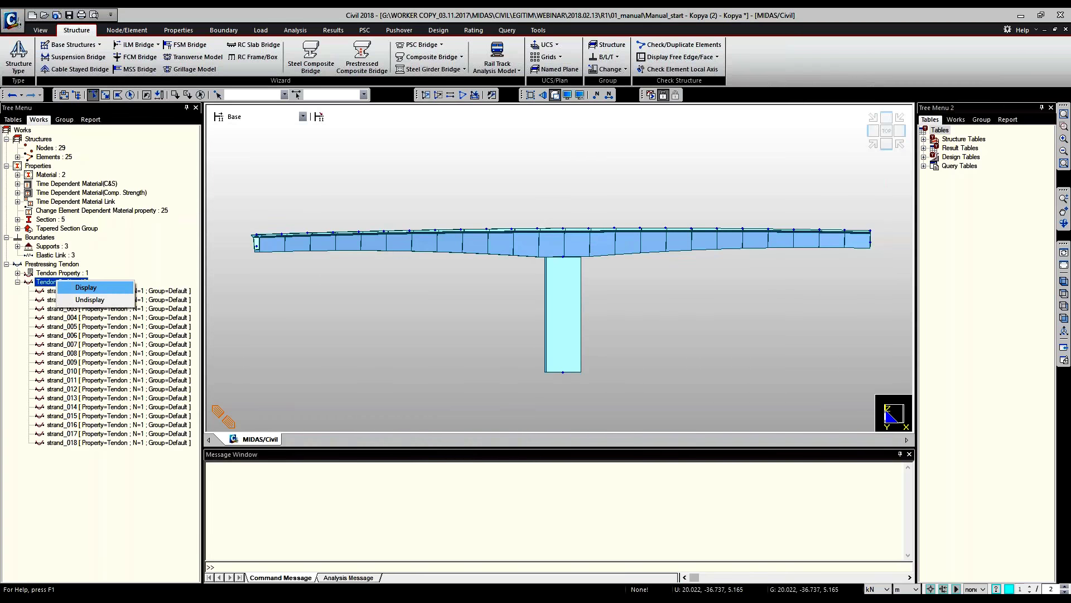
click(86, 287)
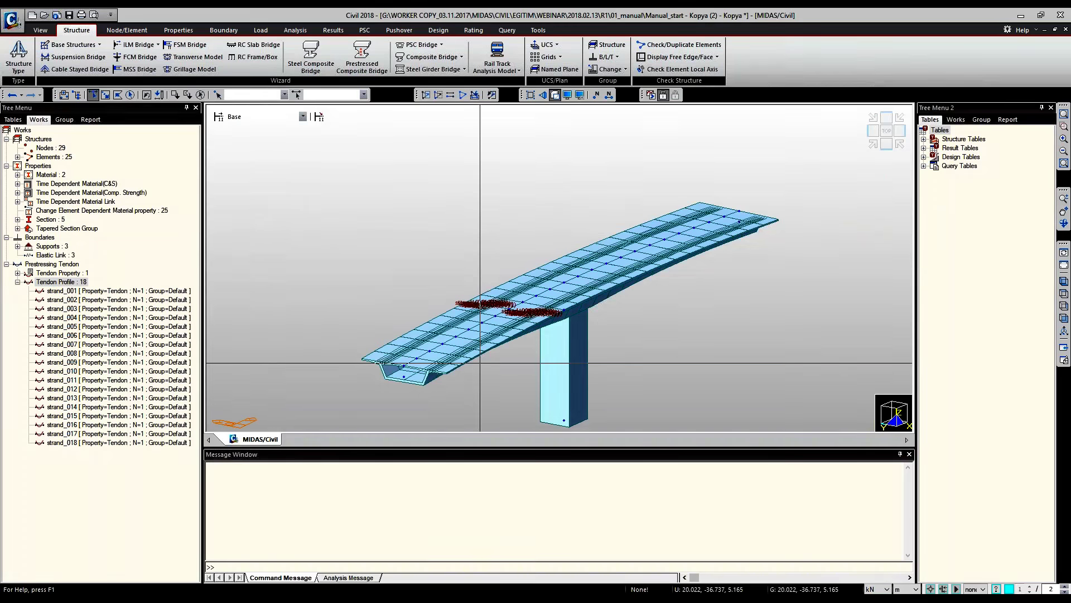
key(ctrl+shift+l)
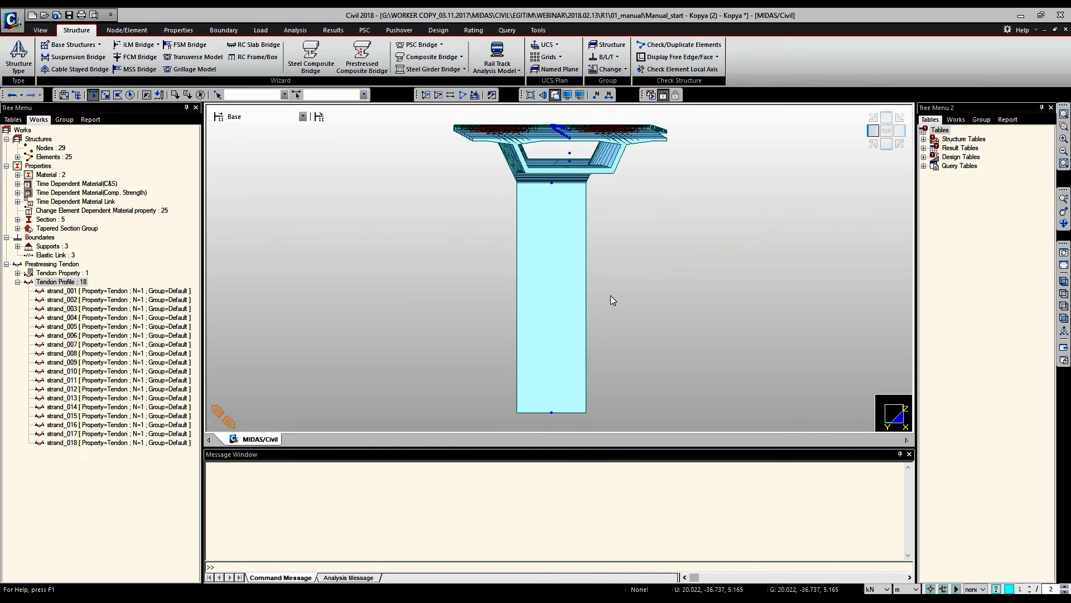
scroll(607, 141, up, 2)
middle_drag(607, 142, 589, 286)
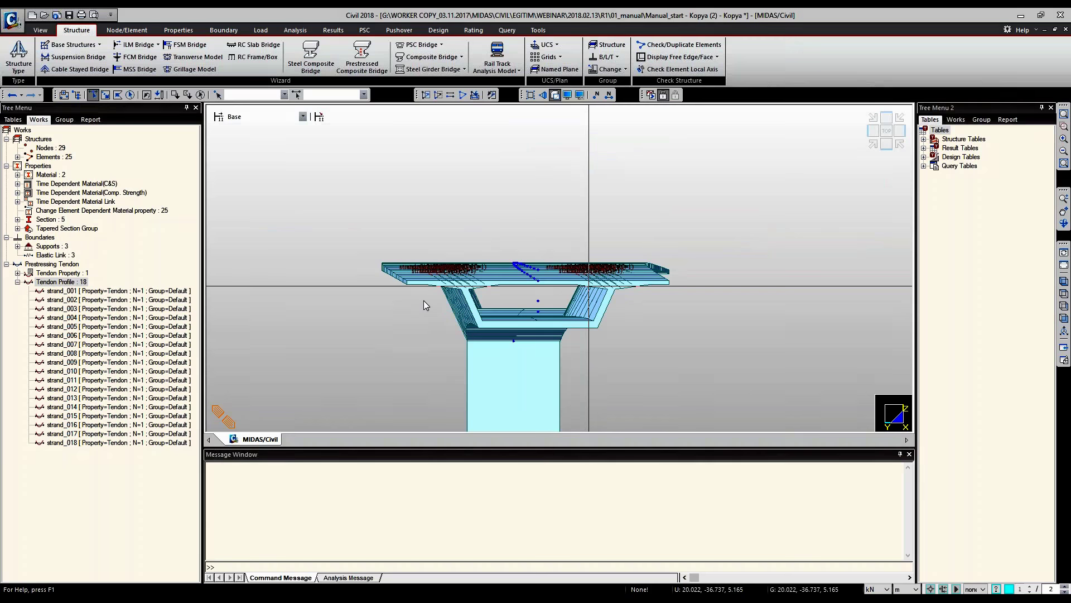
ctrl+middle_drag(424, 302, 496, 233)
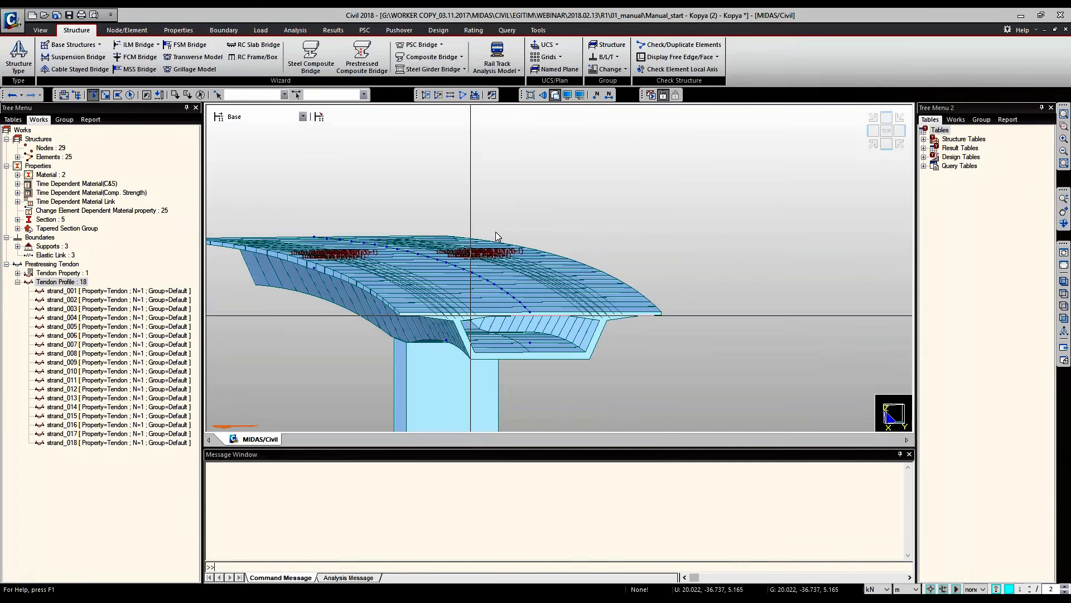
ctrl+middle_drag(496, 233, 228, 147)
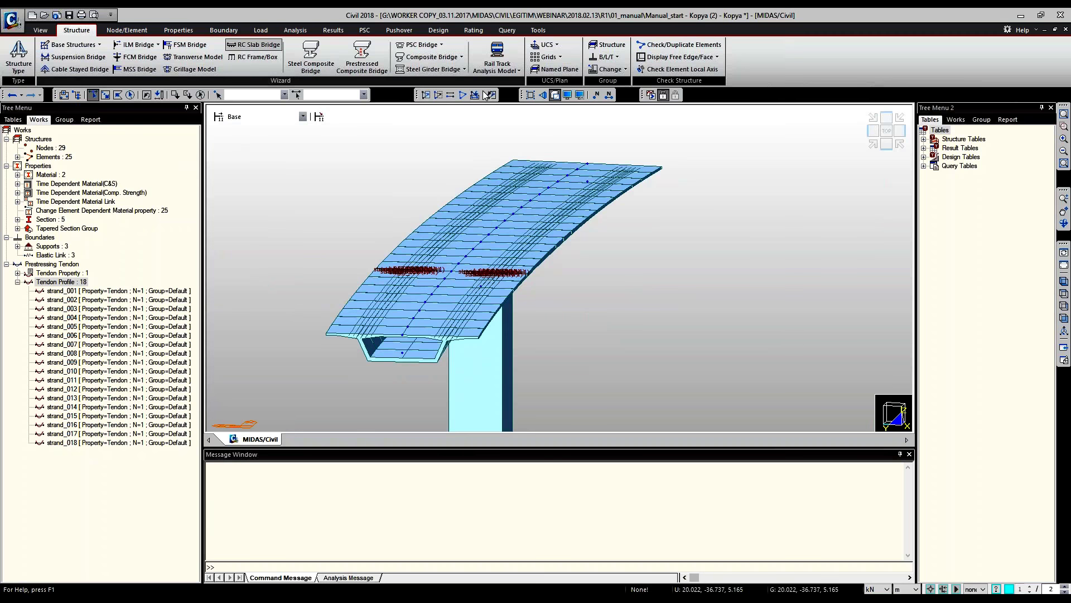
Open the Tendon Prestress Loads and create the static load case PS for them.
click(260, 30)
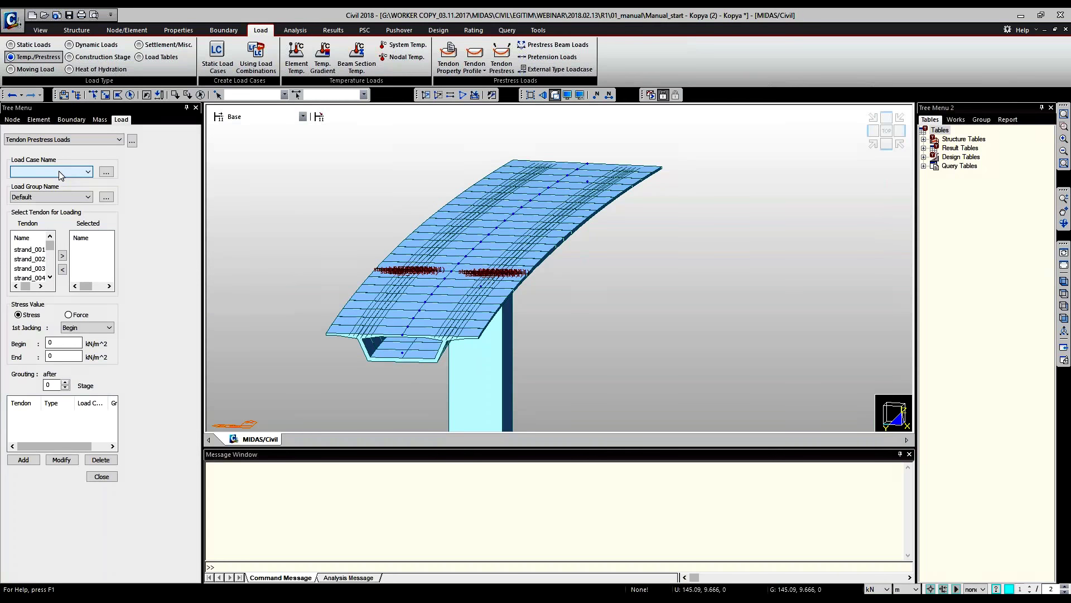
click(62, 173)
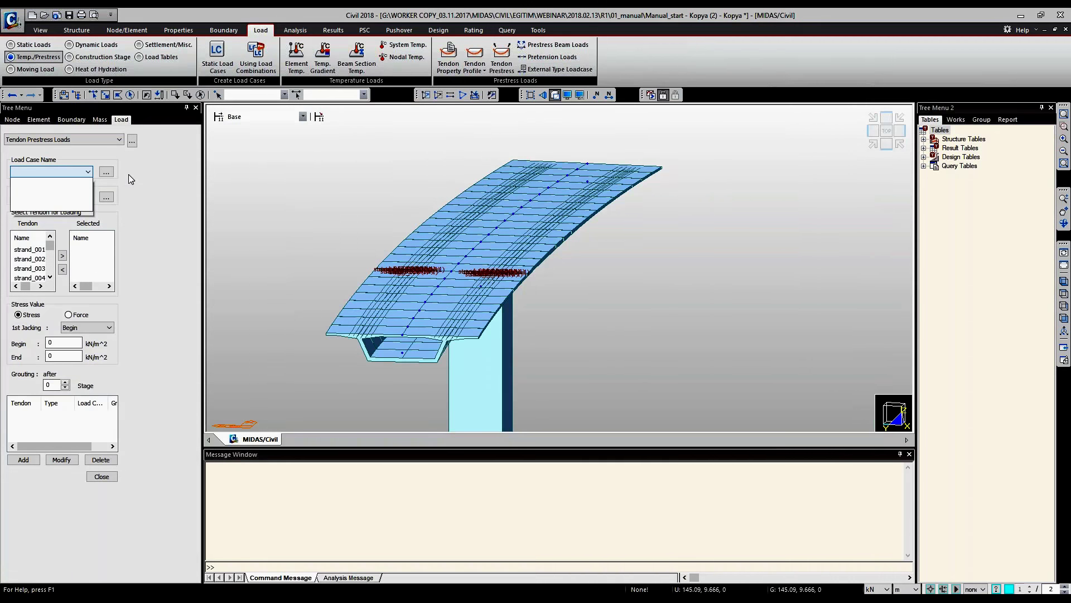
click(106, 171)
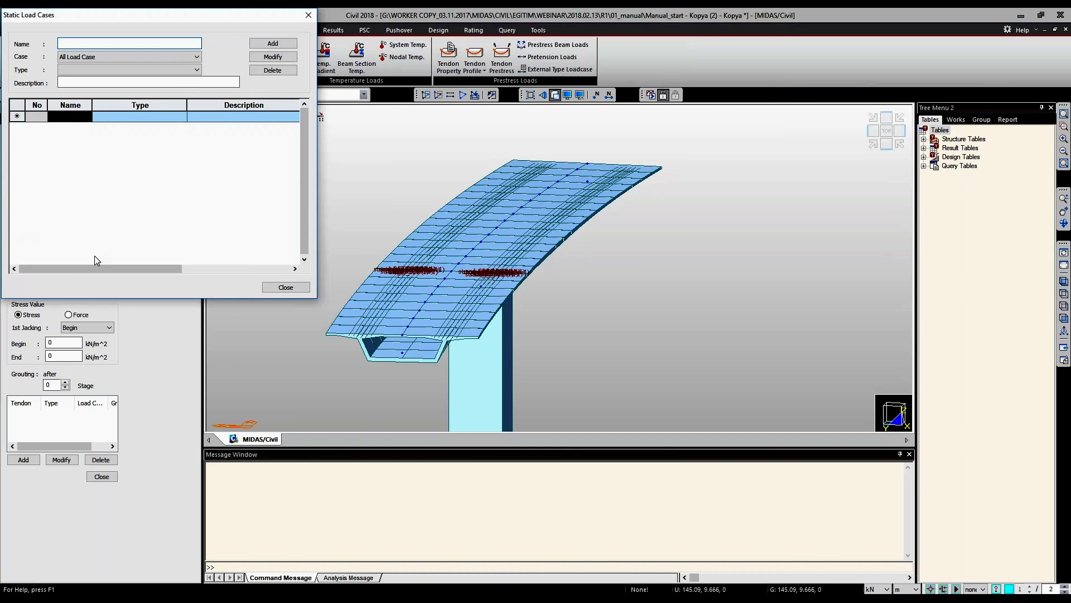
text(PS)
key(Tab)
key(Tab)
key(p)
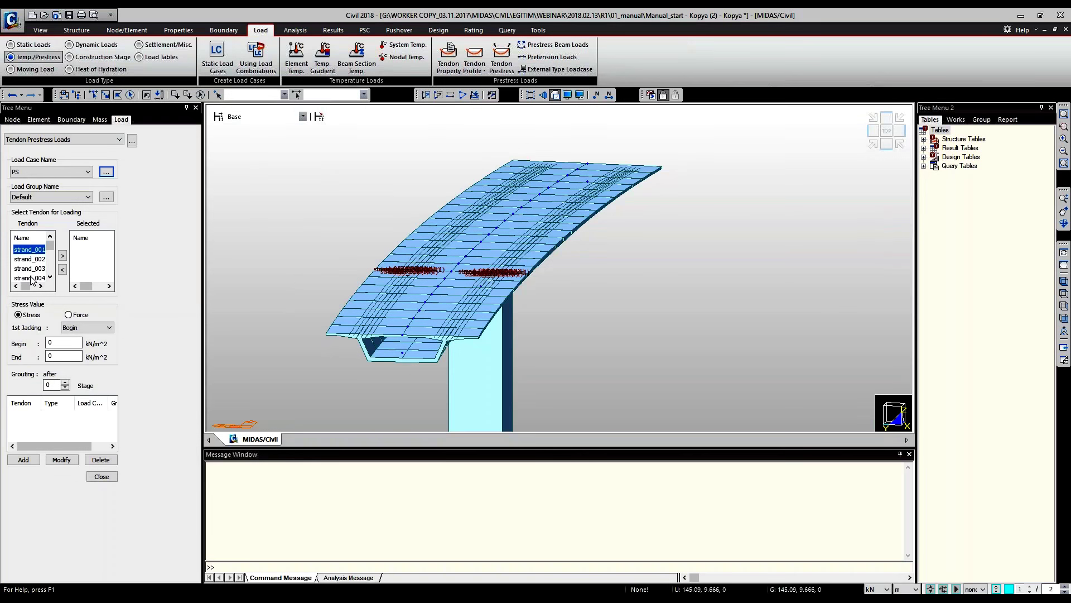
ctrl+click(30, 278)
click(62, 255)
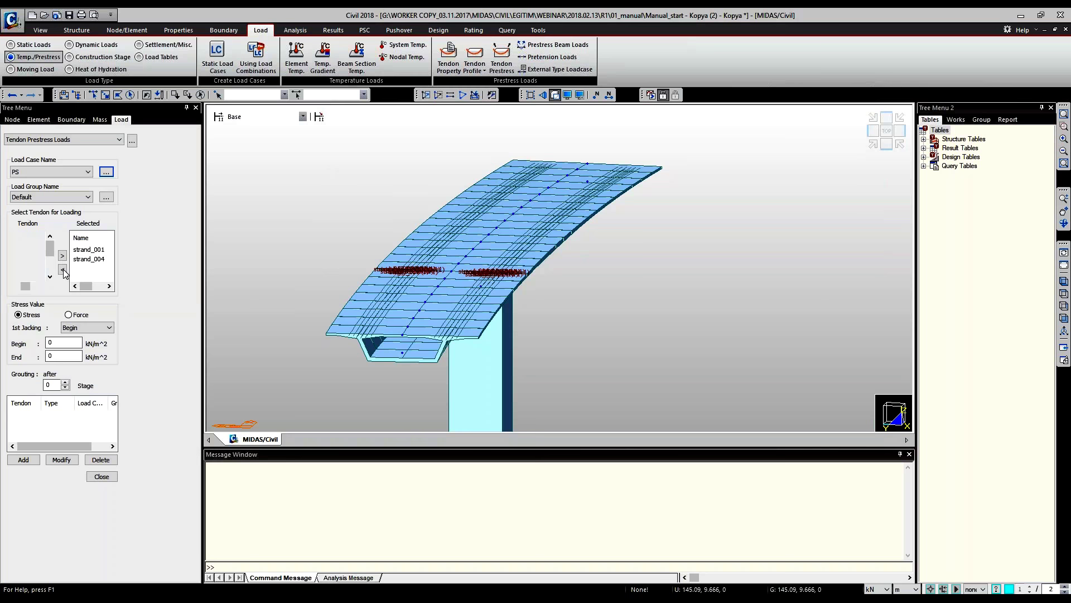
click(62, 270)
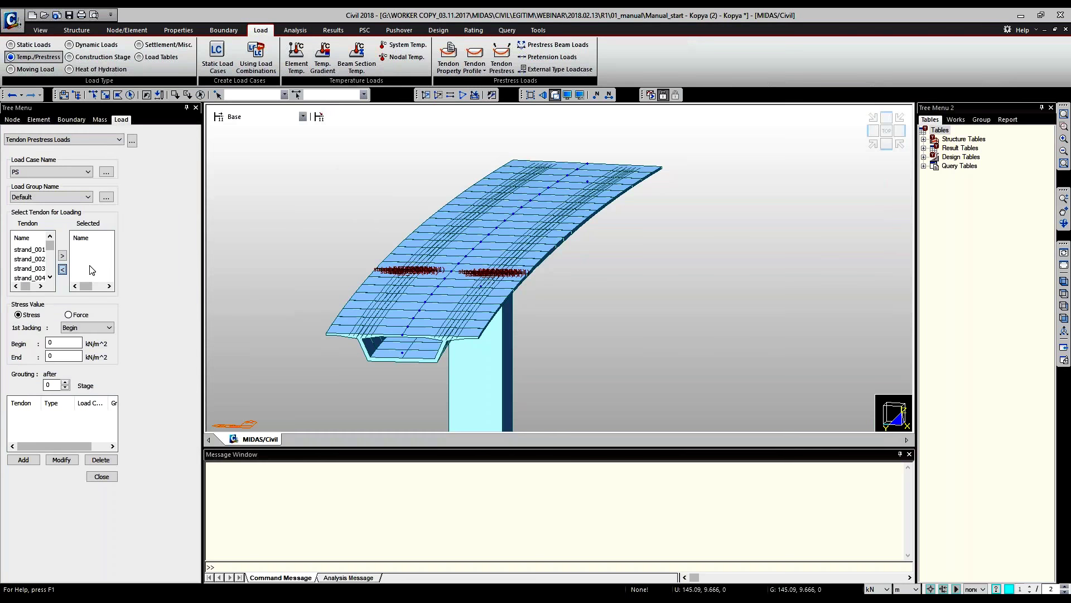
Assign a stress of 200 kN/m^2 at both ends, with first jacking at Begin, to all tendons strand_001 to strand_018.
click(63, 255)
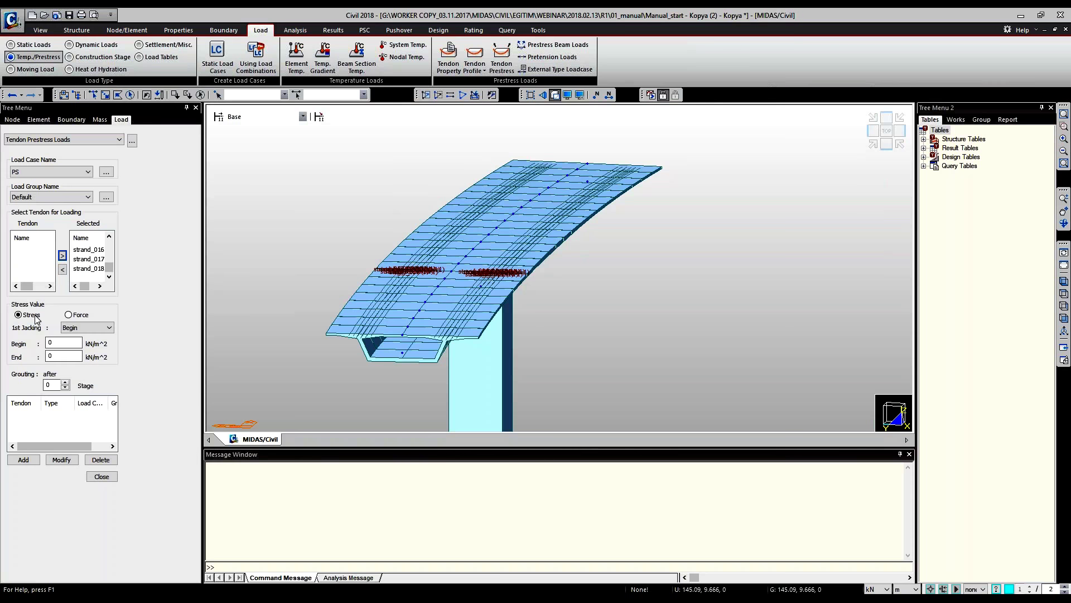
click(34, 316)
click(69, 315)
click(19, 315)
click(52, 342)
text(200)
key(Return)
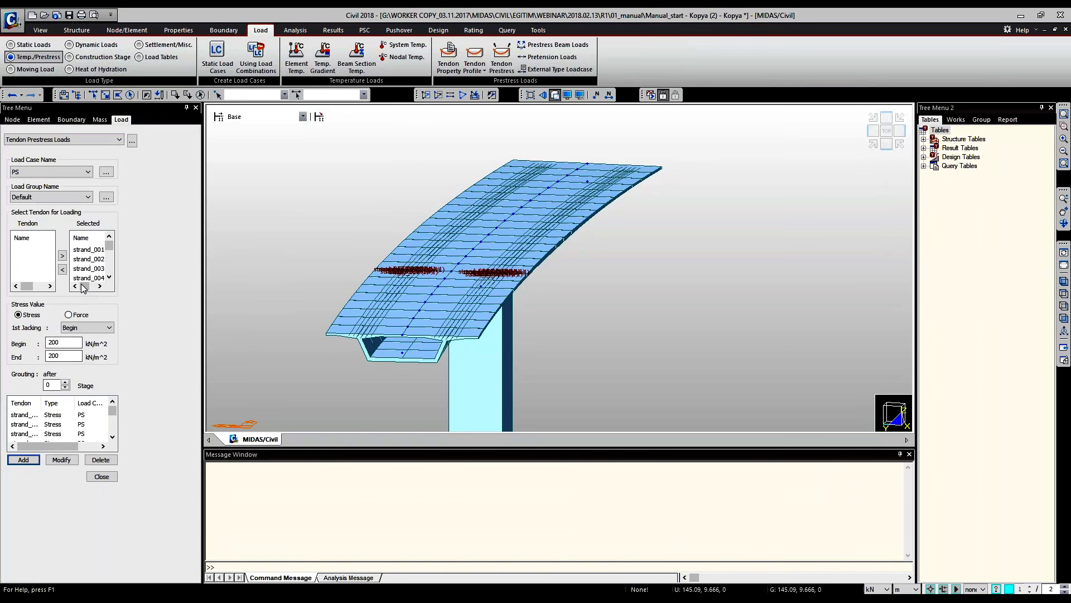
Display the tendon prestress loads of load case PS on the girder and examine them along the bridge.
right_click(83, 287)
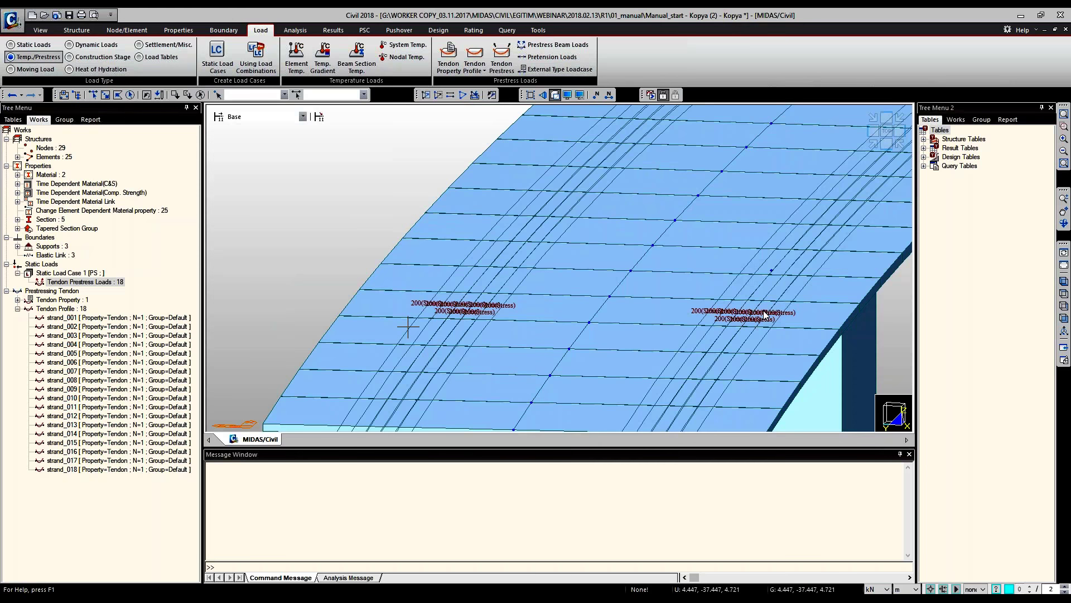
scroll(765, 316, down, 5)
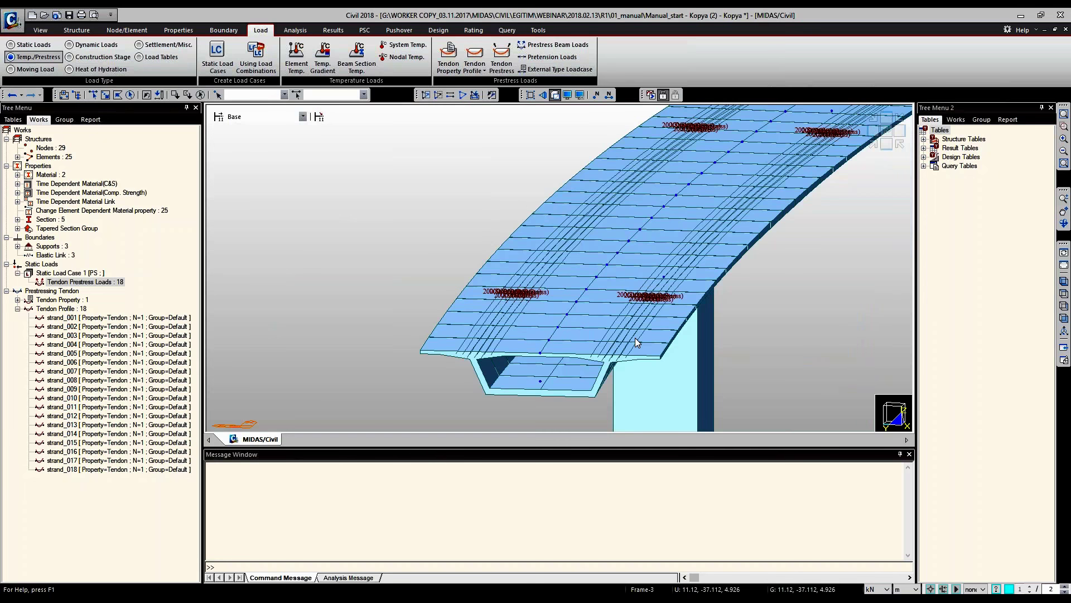
key(ctrl+Home)
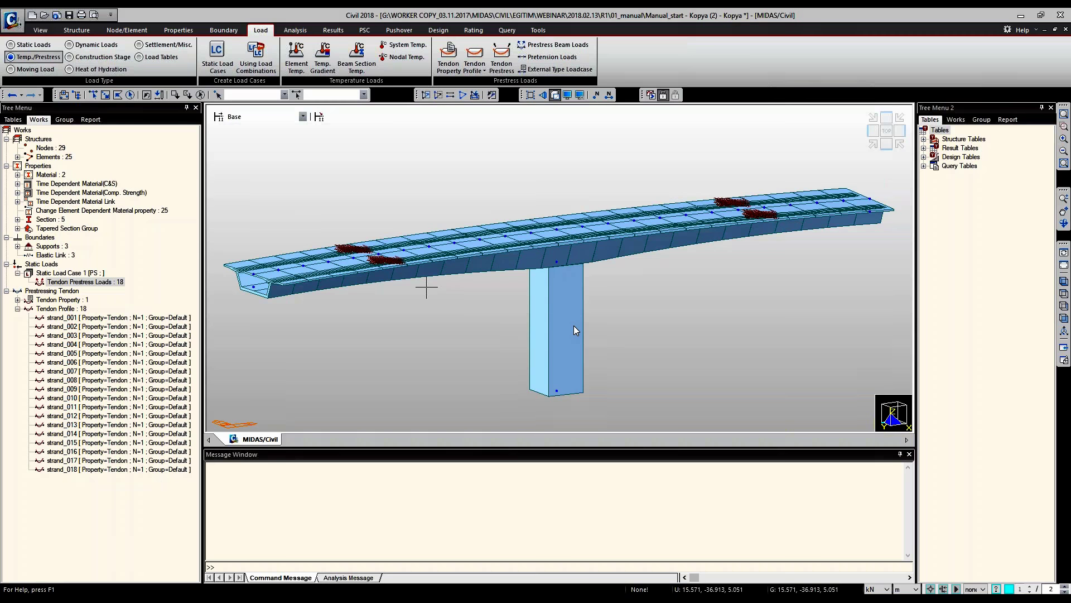
Create the structure groups SG1 to SG10 and show the bridge in front view.
click(66, 120)
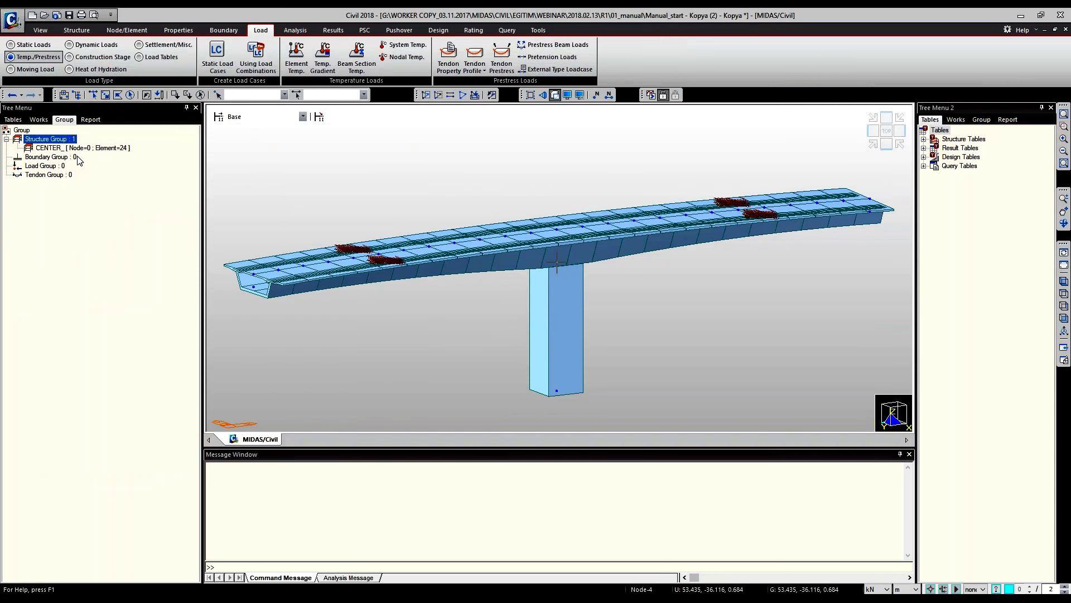
right_click(45, 139)
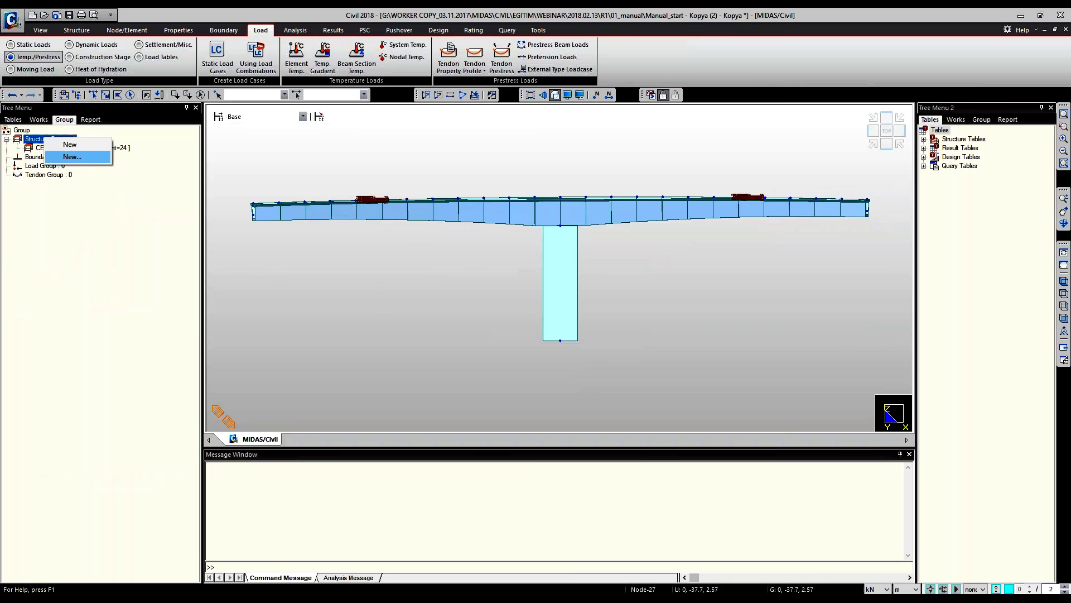
click(71, 157)
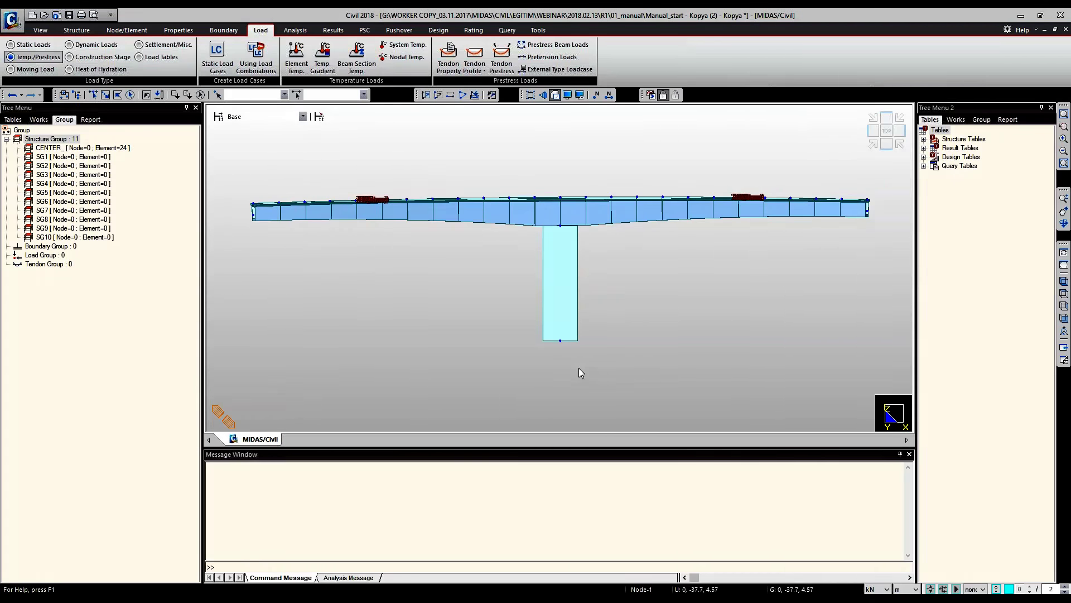
Assign the pier and the two girder elements above it, including their nodes, to structure group SG1.
key(ctrl+shift+s)
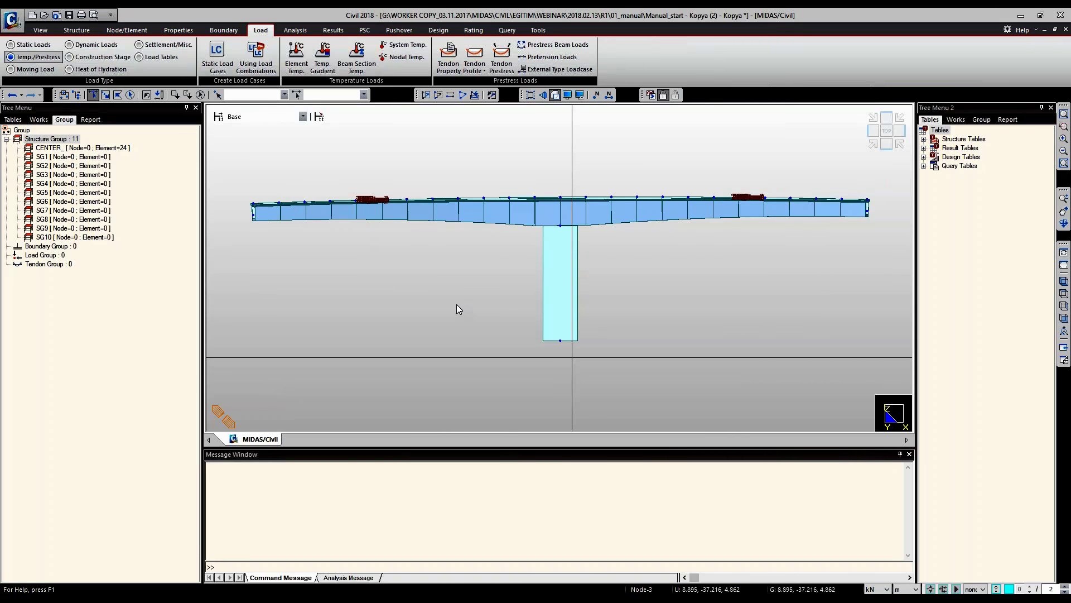
drag(572, 358, 549, 186)
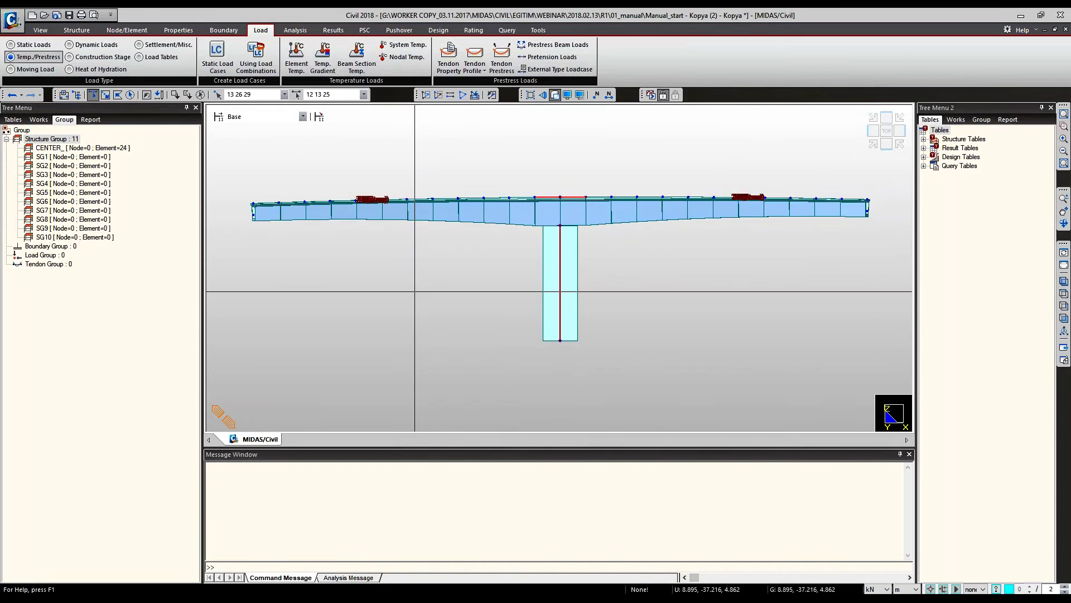
click(72, 157)
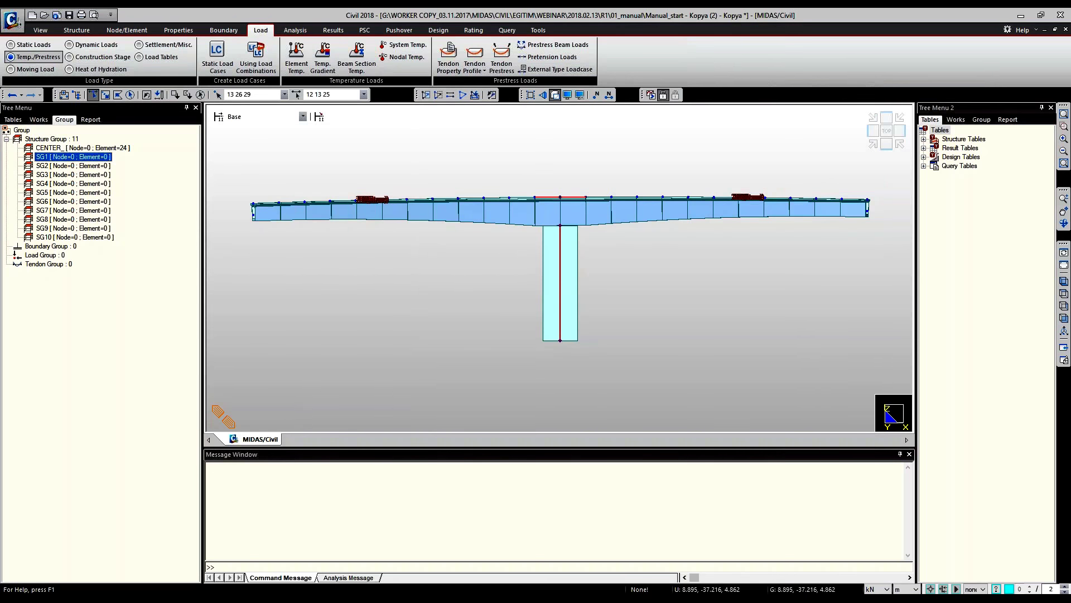
drag(73, 156, 607, 250)
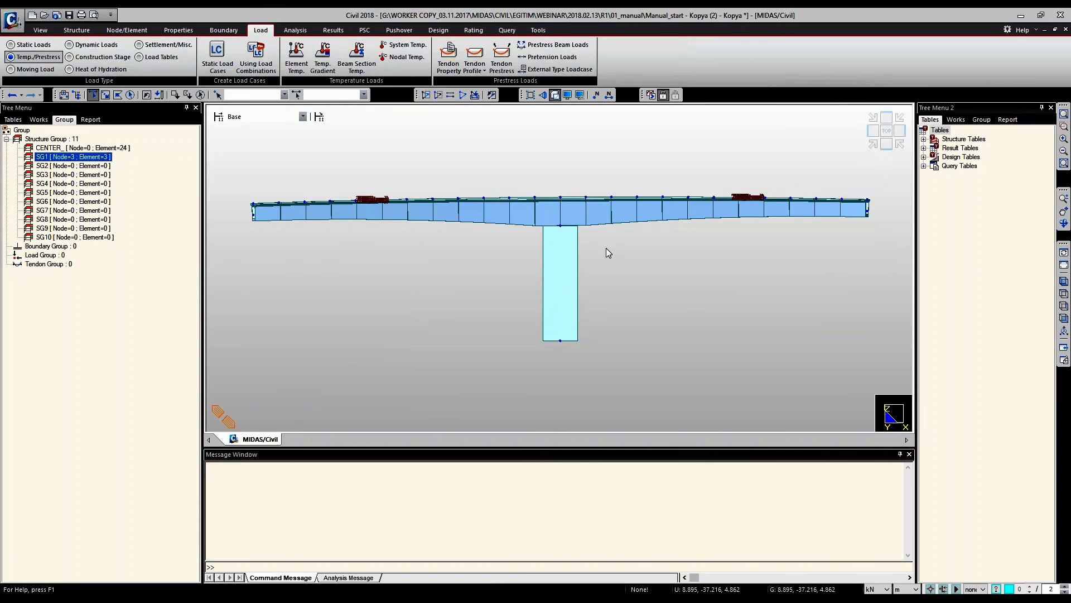
Assign successive symmetric pairs of girder elements, working outward from the pier head, to structure groups SG2 to SG6.
click(522, 199)
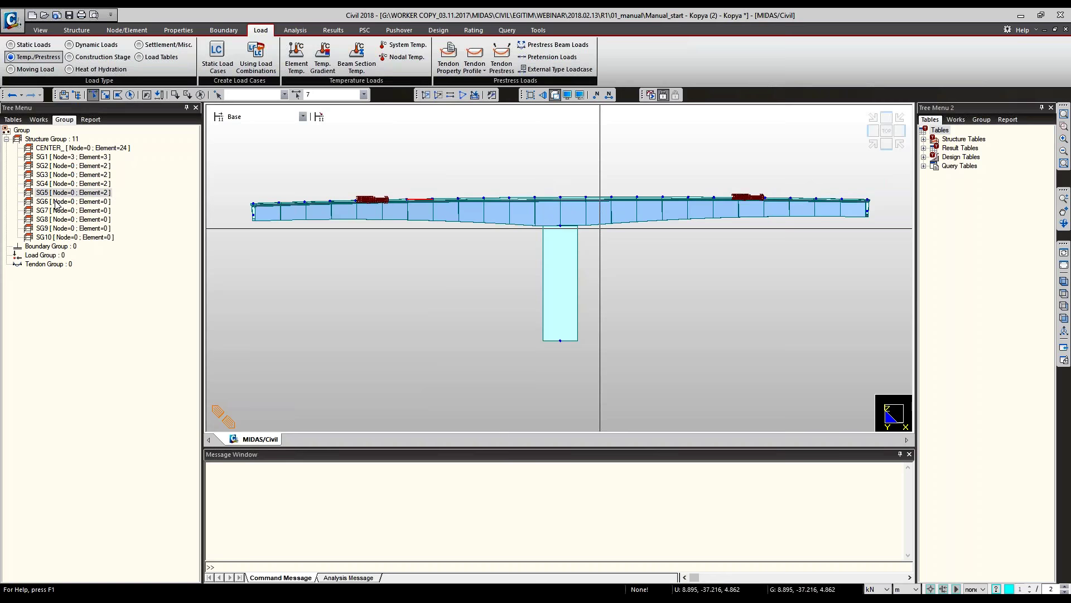
click(701, 198)
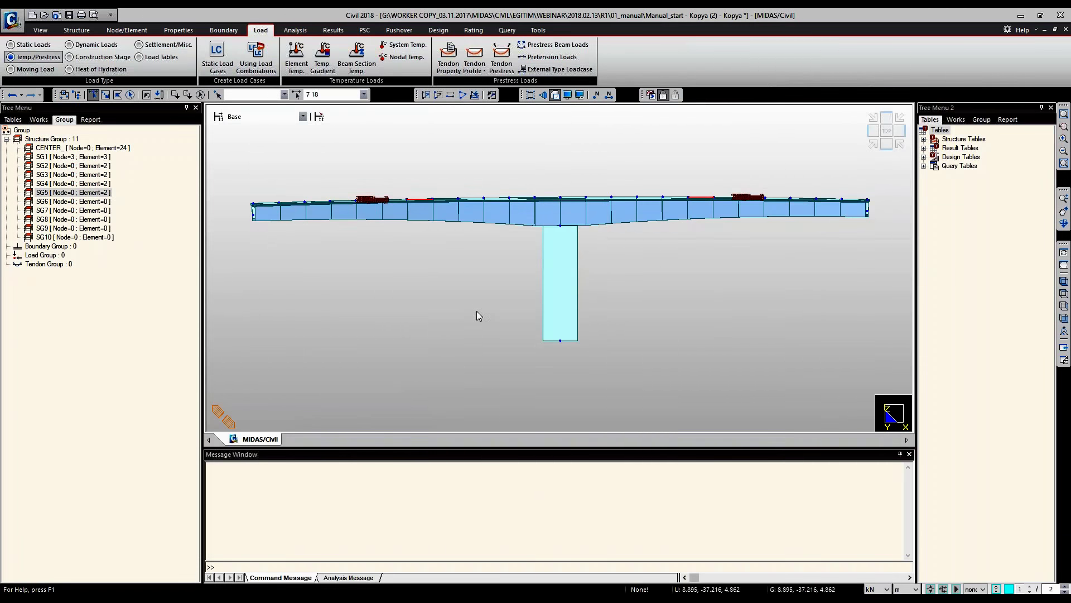
drag(73, 201, 215, 119)
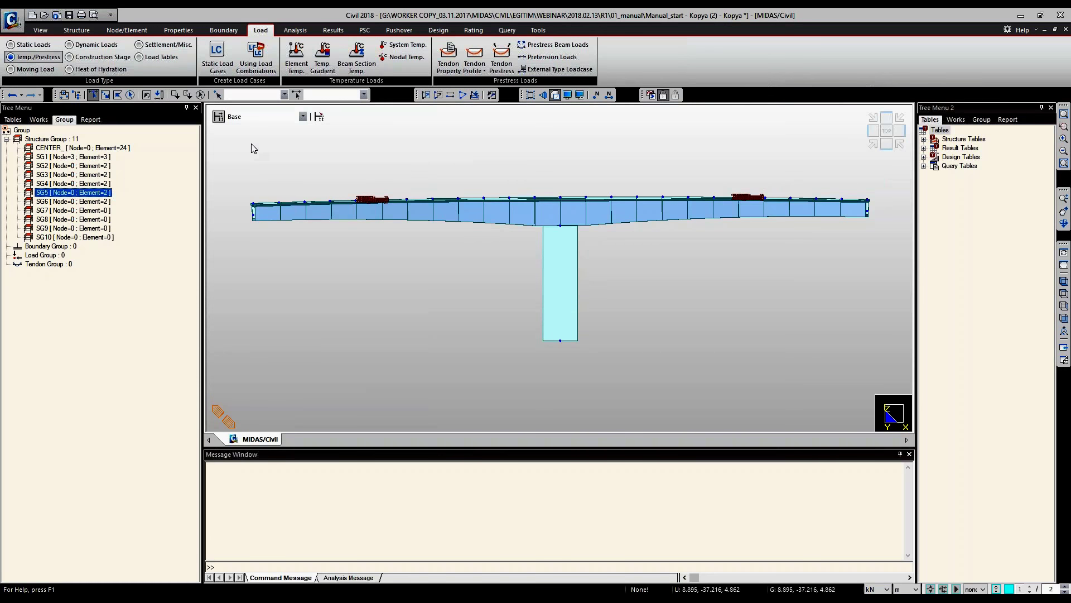
Generate the construction stages CS1 to CS10 using the name CS and the suffix 1to10.
key(ctrl+b)
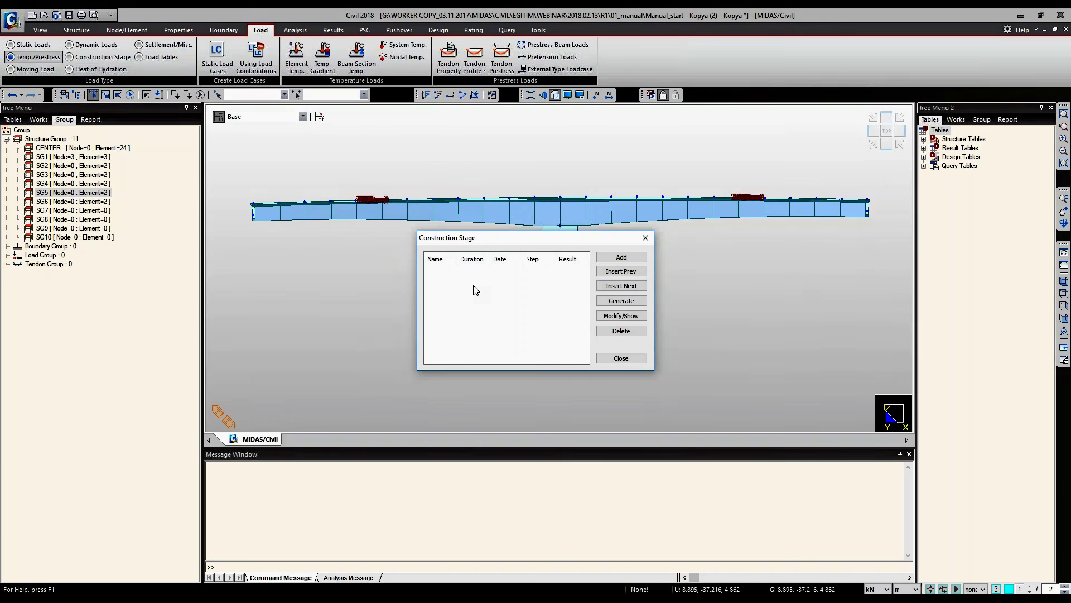
click(621, 300)
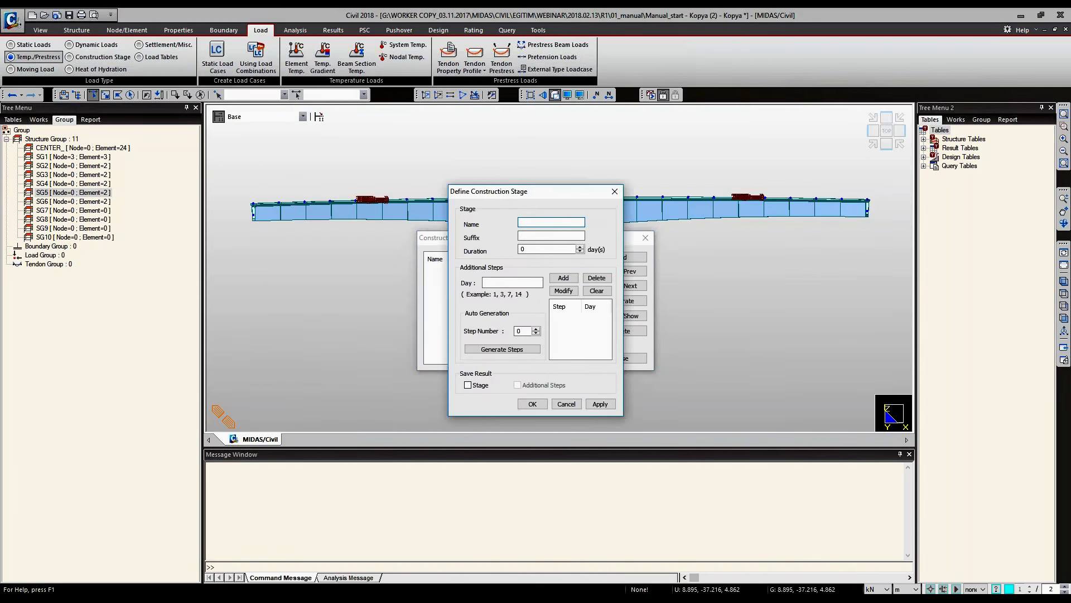
text(CS)
key(Tab)
text(1)
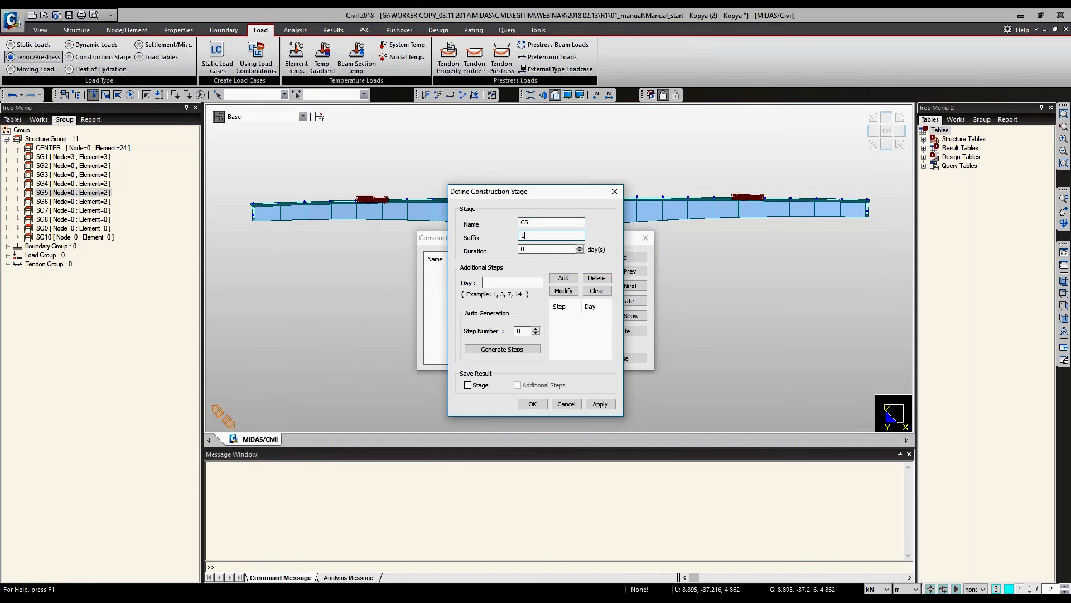
text(to10)
key(Return)
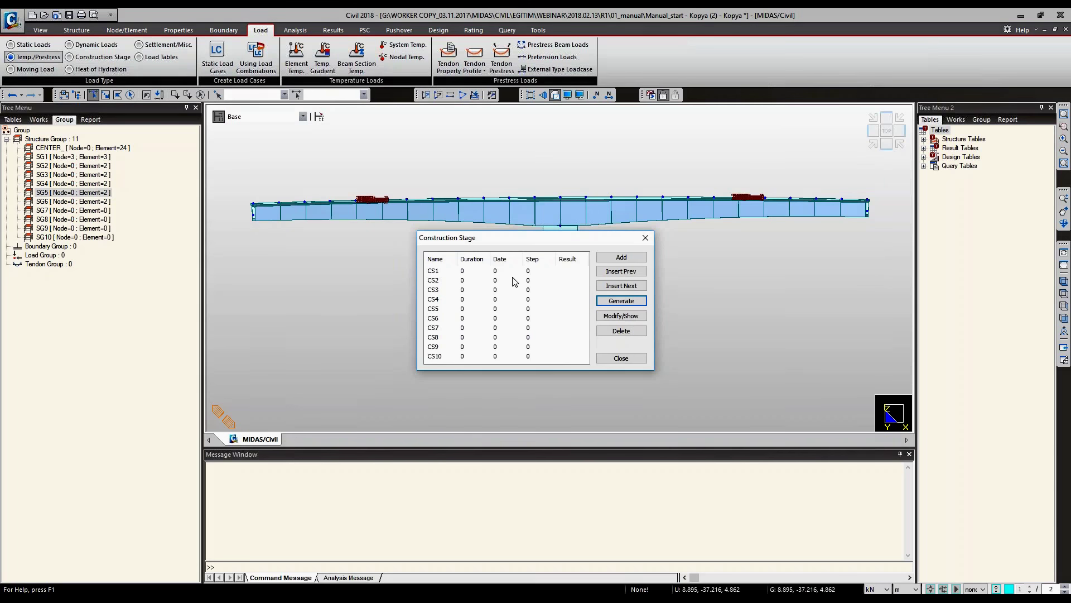
Compose construction stage CS1 by activating the element group SG1 with an age of 0 days.
key(Return)
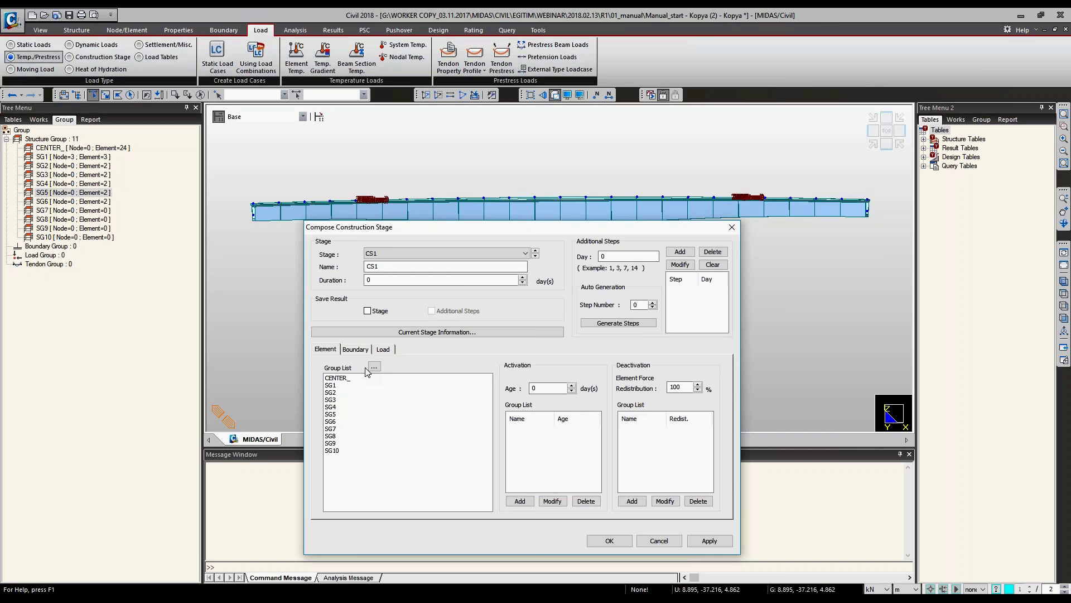
click(333, 386)
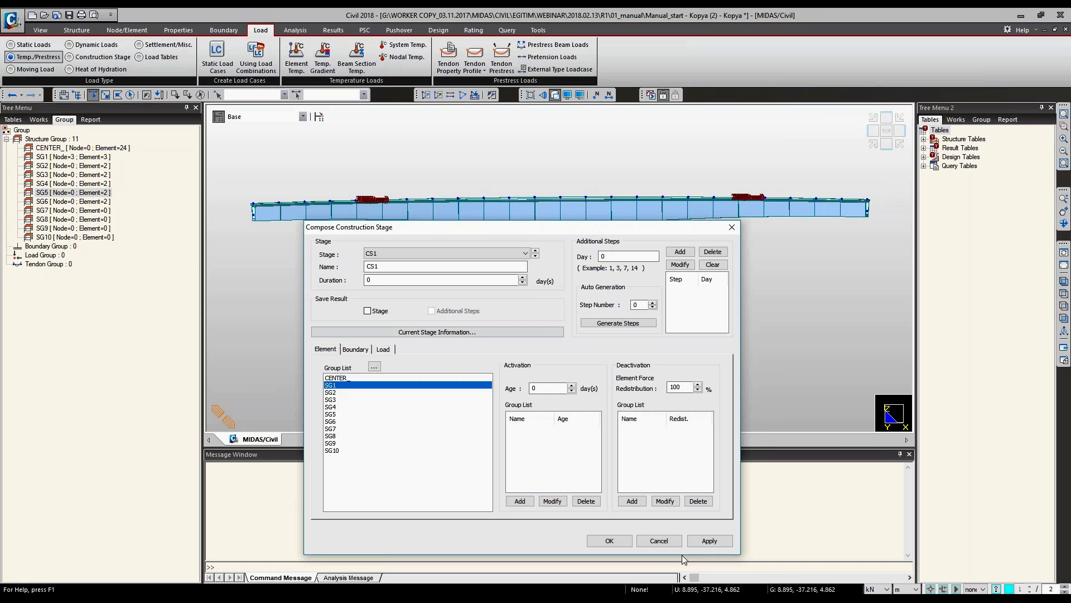
click(519, 500)
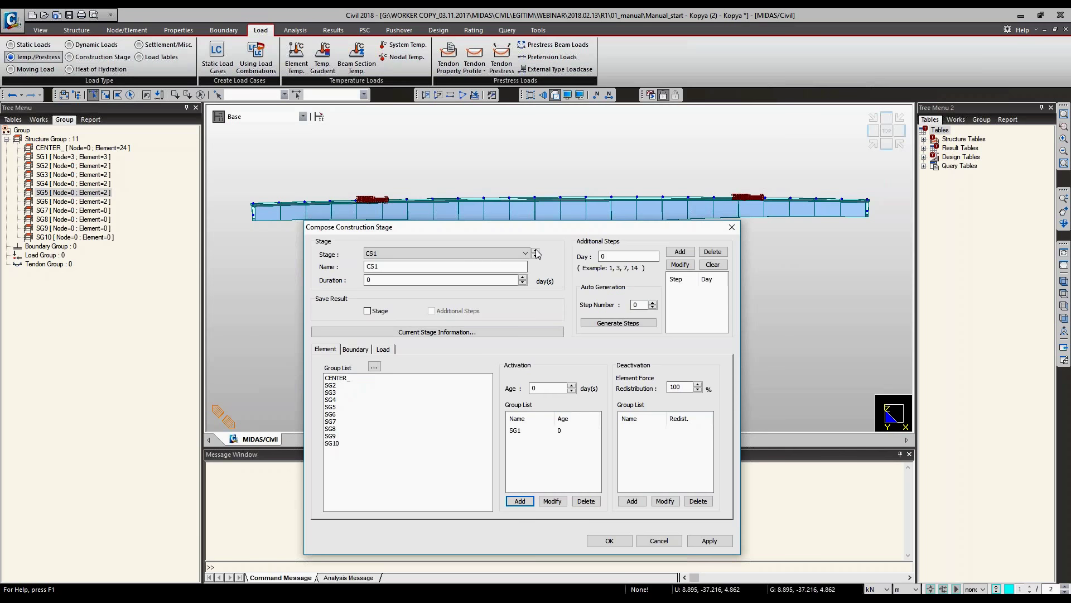
Activate the element groups SG2 to SG6 in the matching construction stages CS2 to CS6, and finish composing the stages.
click(536, 255)
click(518, 501)
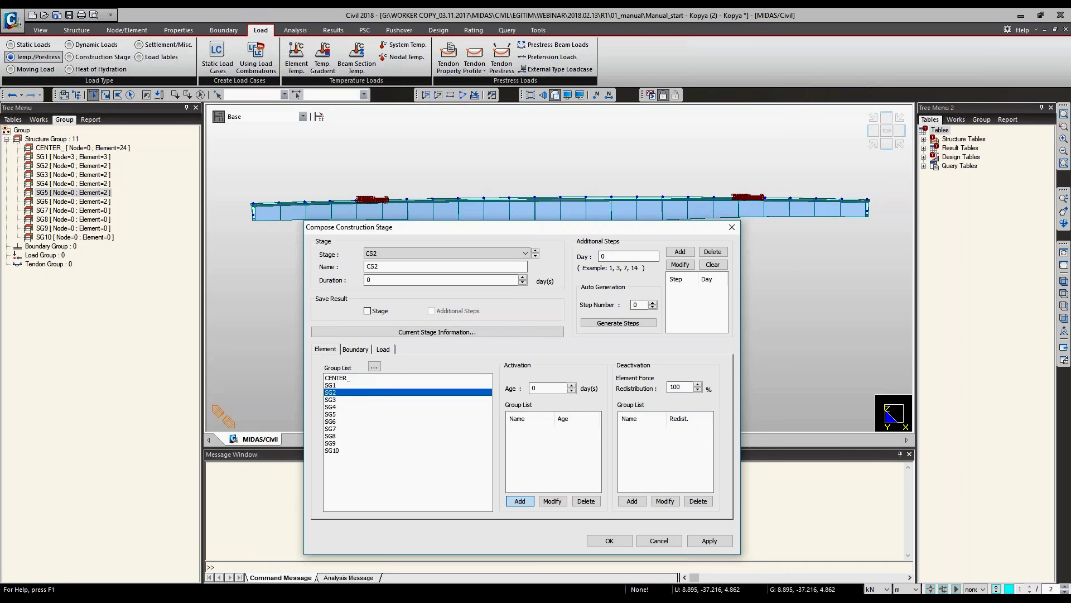
key(Return)
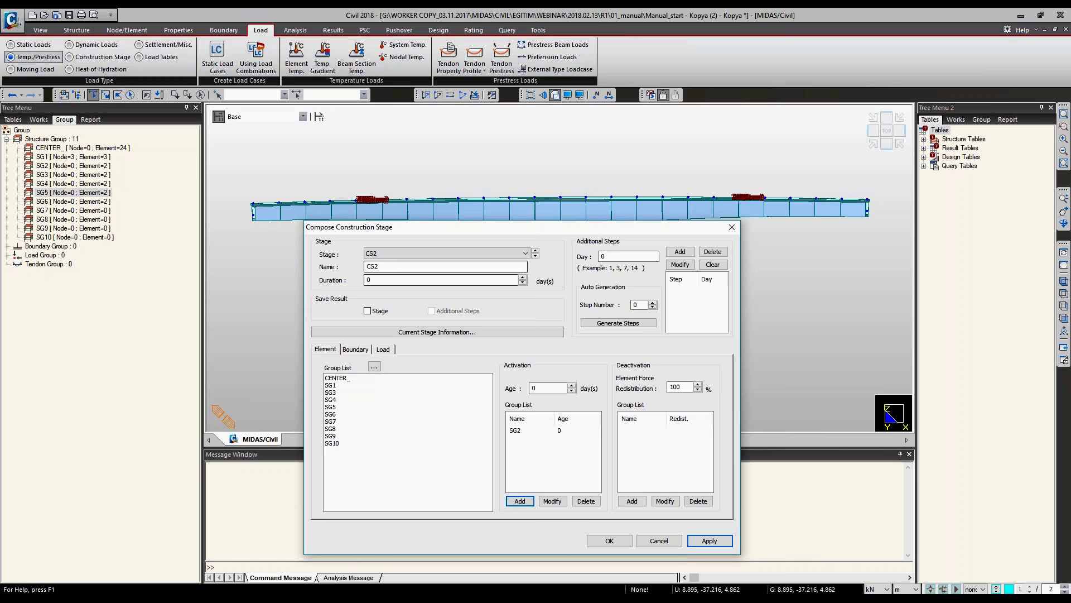
key(Return)
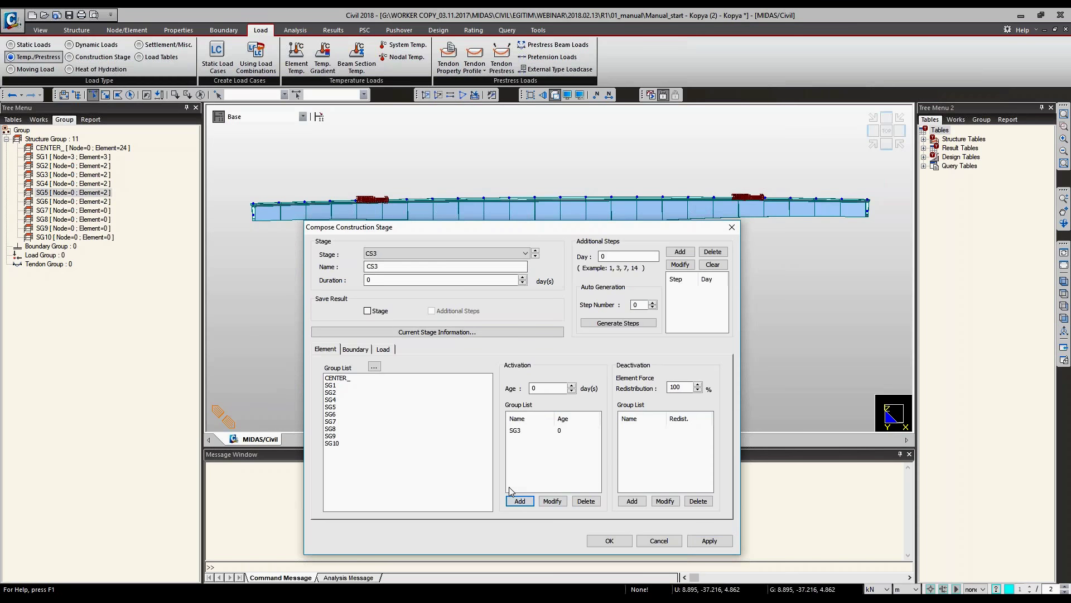
key(Return)
click(328, 408)
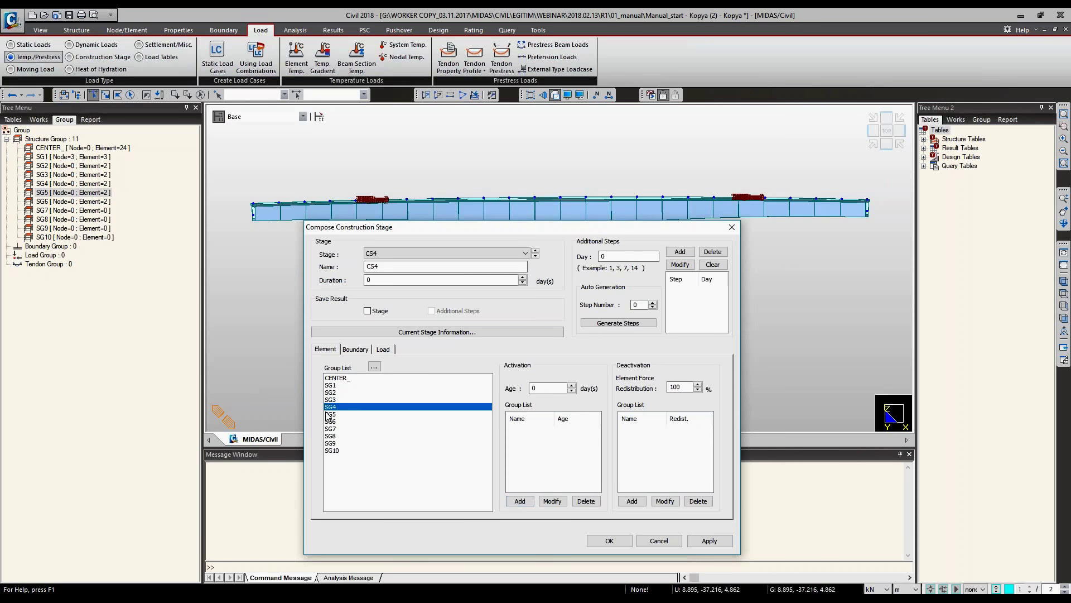
key(Return)
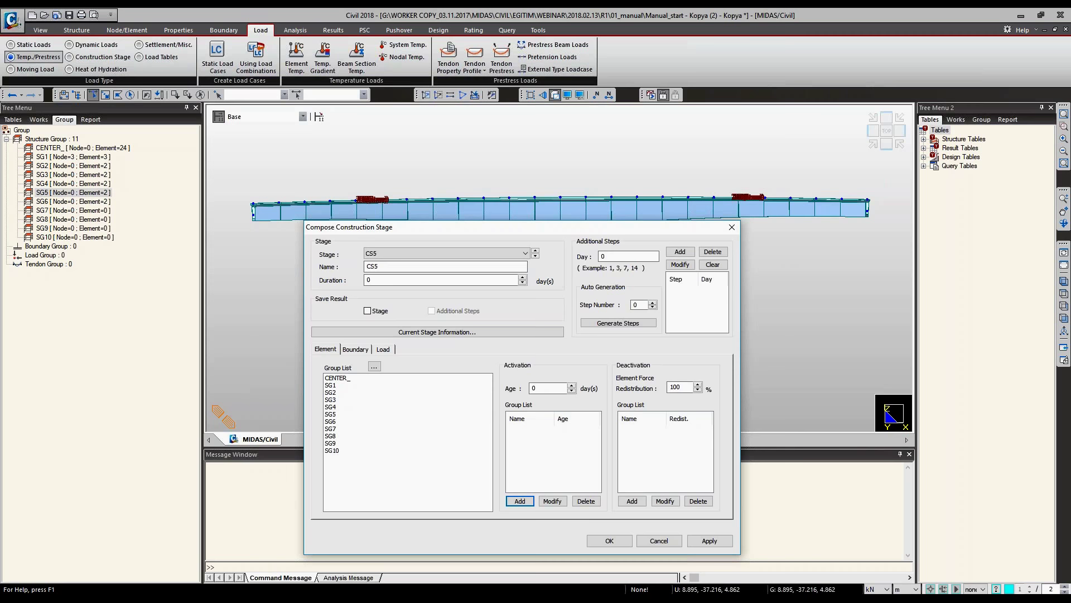
key(Return)
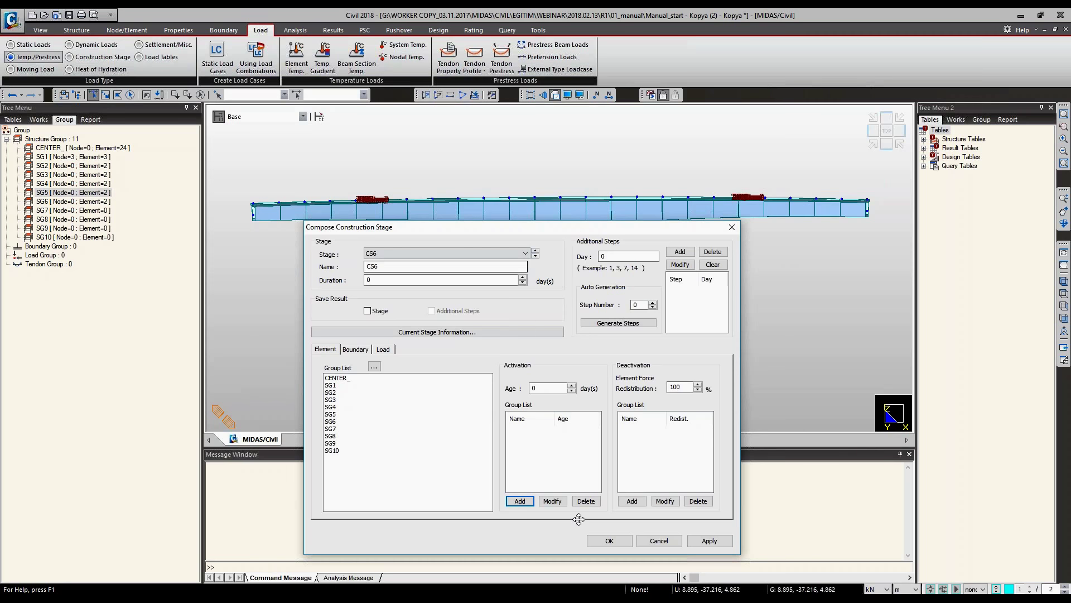
click(330, 422)
click(520, 500)
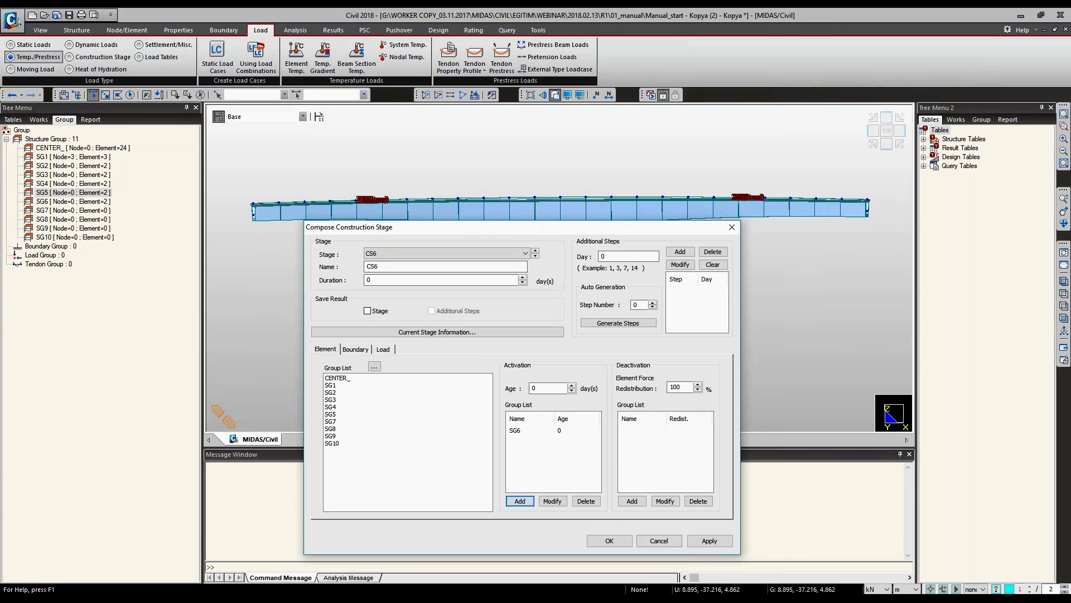
key(Escape)
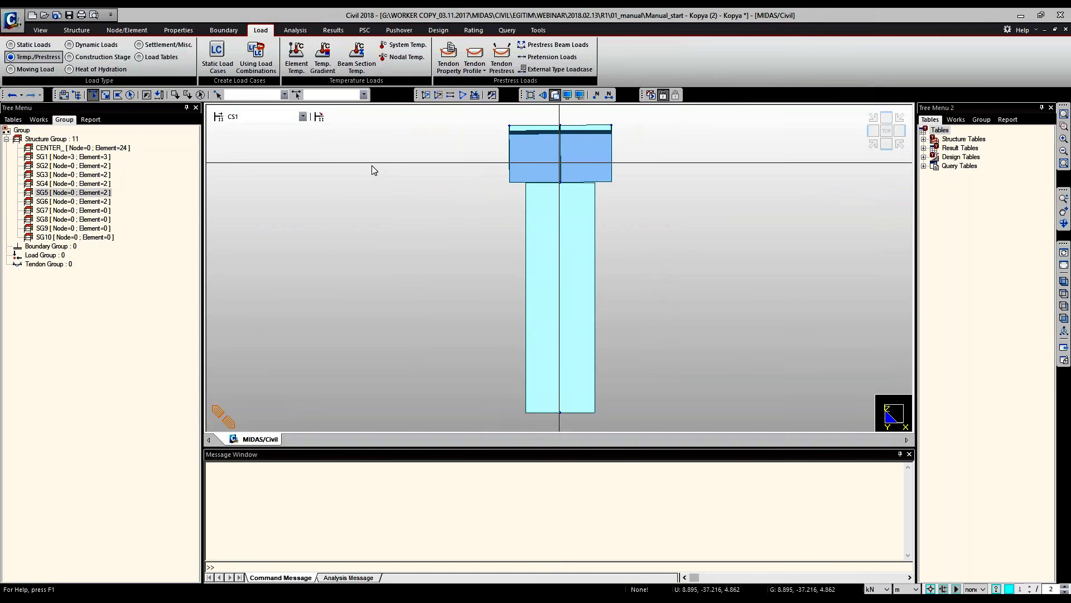
Step through the construction stages from CS1 to CS6 and examine the growing girder in 3D.
key(Down)
key(Down)
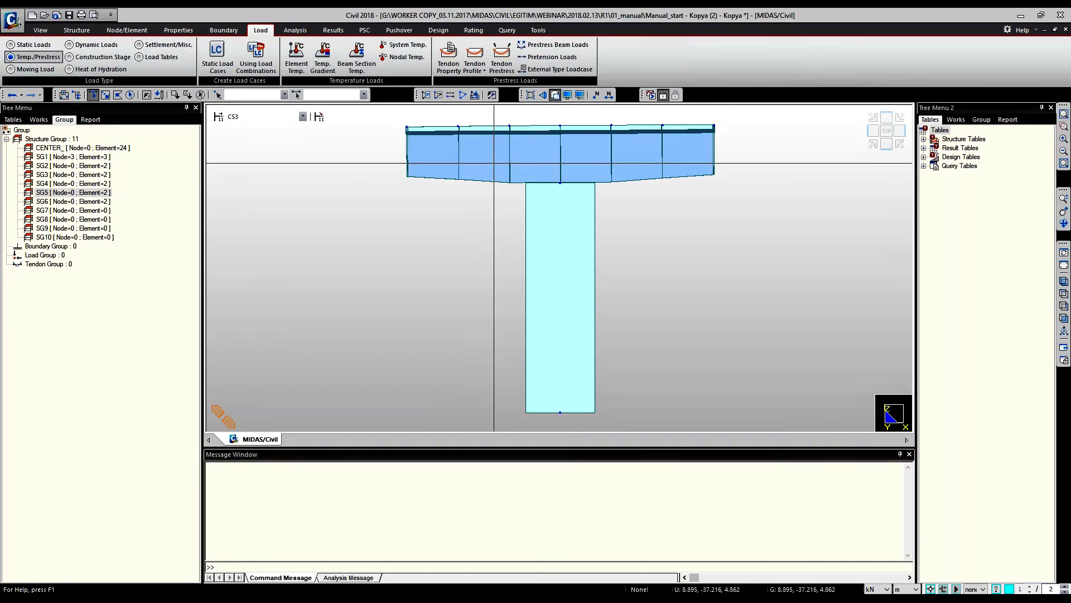
scroll(250, 117, down, 2)
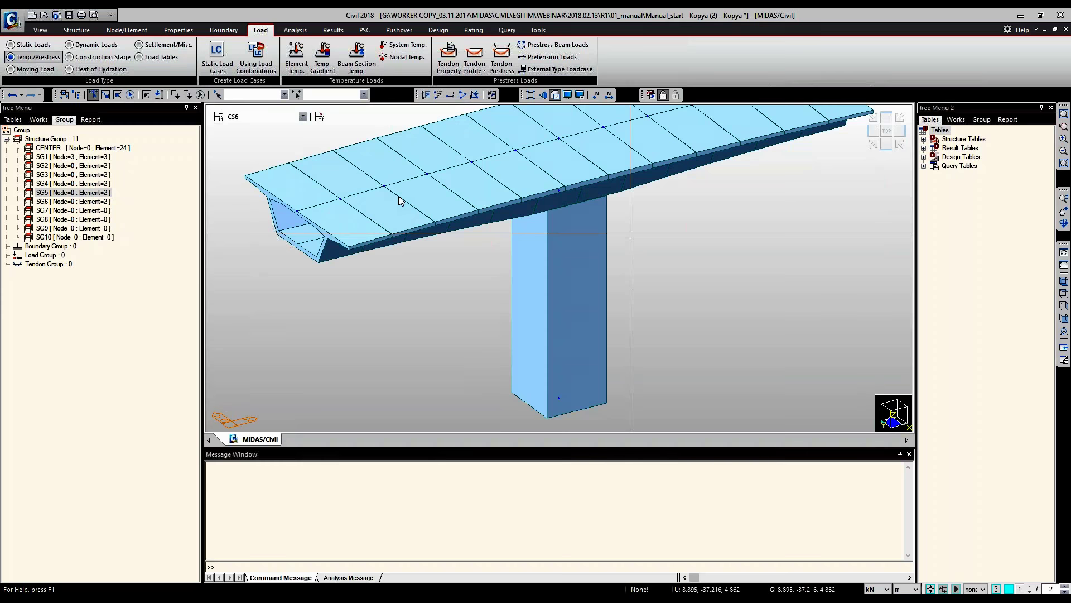
ctrl+middle_drag(399, 201, 644, 243)
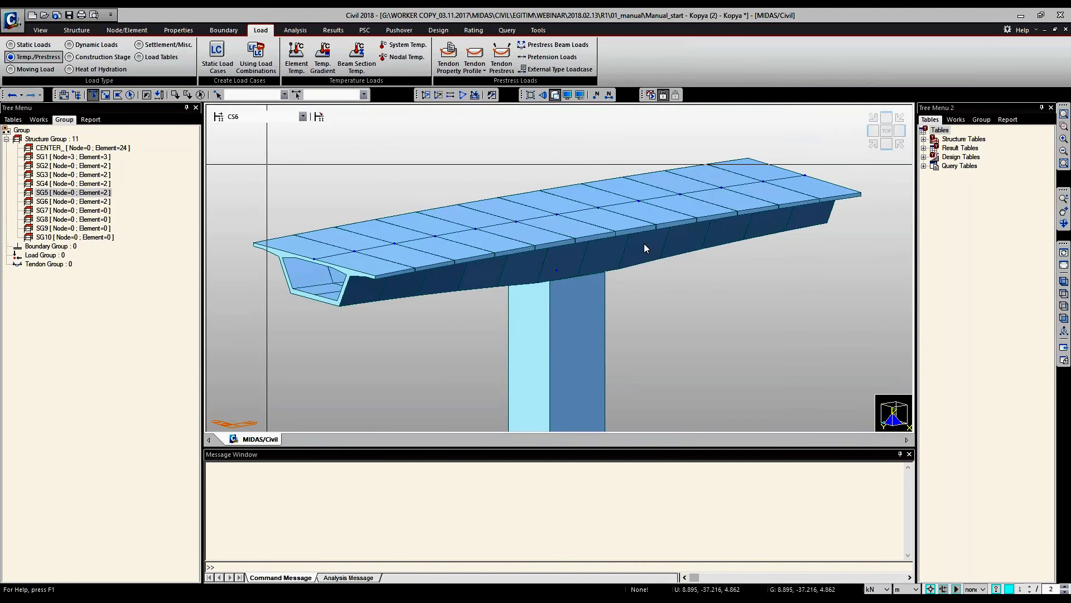
Examine the boundary and load activation settings of construction stage CS1, and close the construction stage definitions.
click(218, 116)
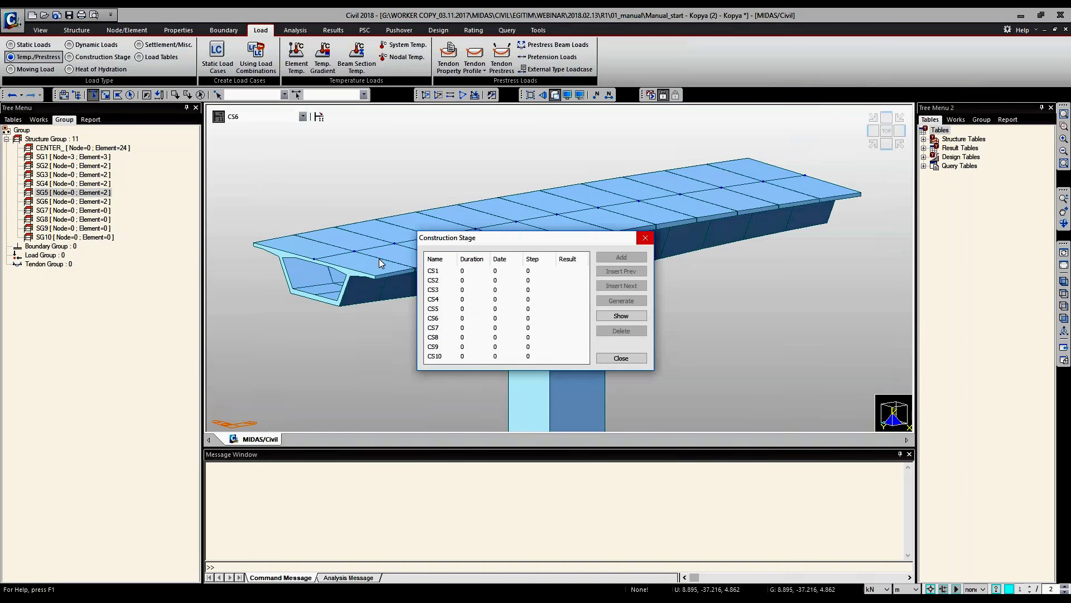
double_click(433, 271)
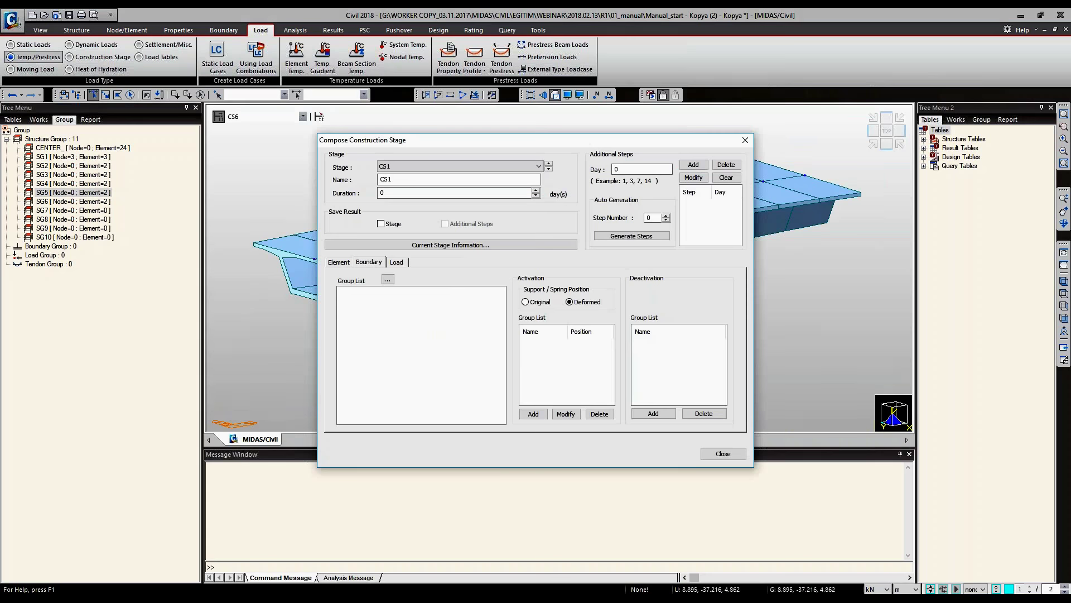
click(396, 262)
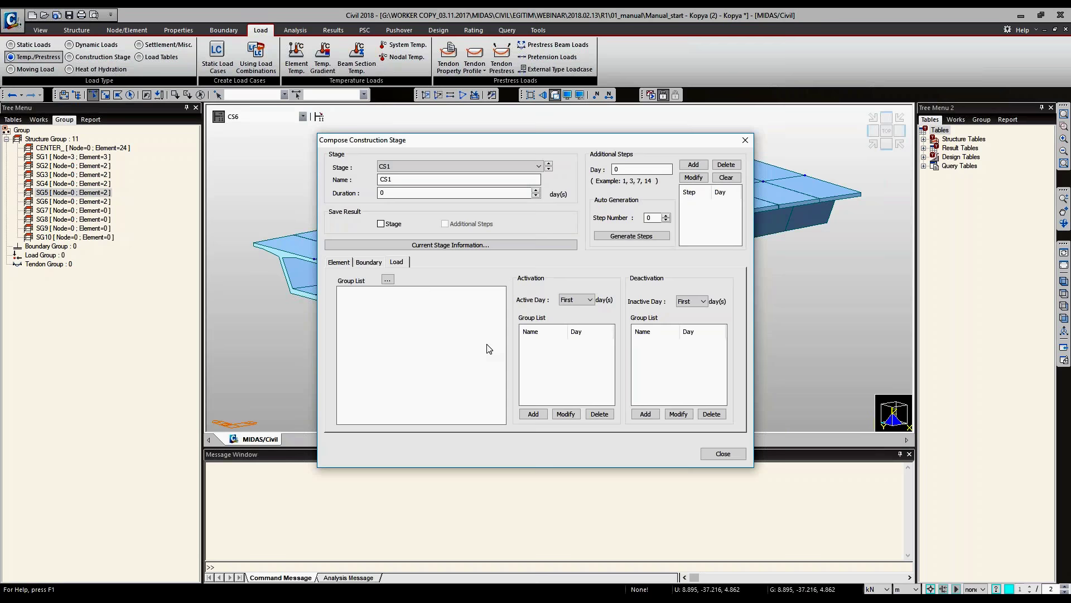
key(Escape)
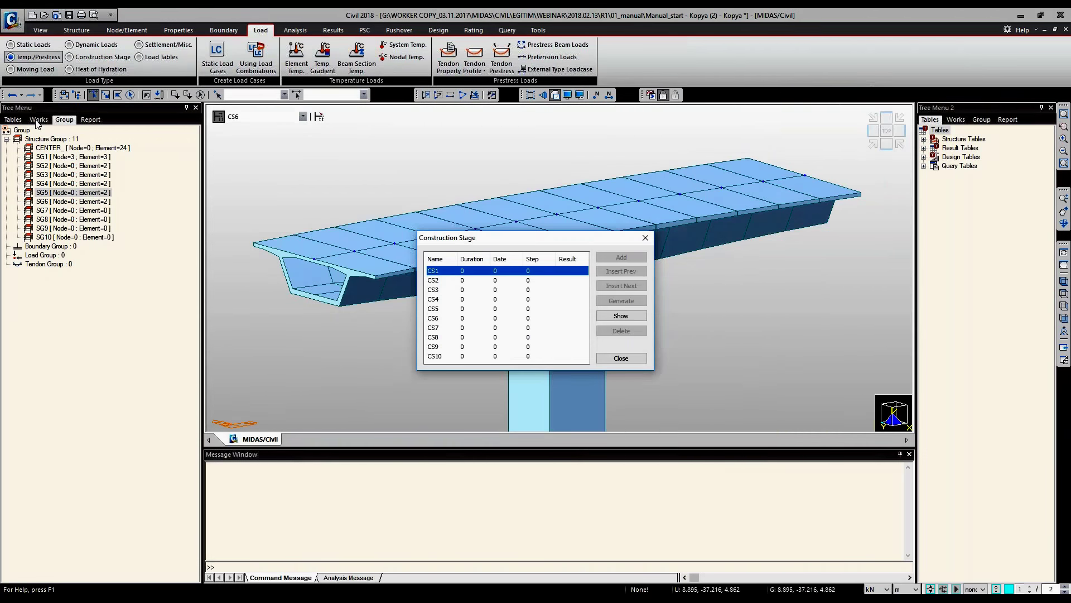
key(Escape)
Review the tendon property and construction stage entries in the model data tree and view the girder on its pier in 3D.
click(37, 120)
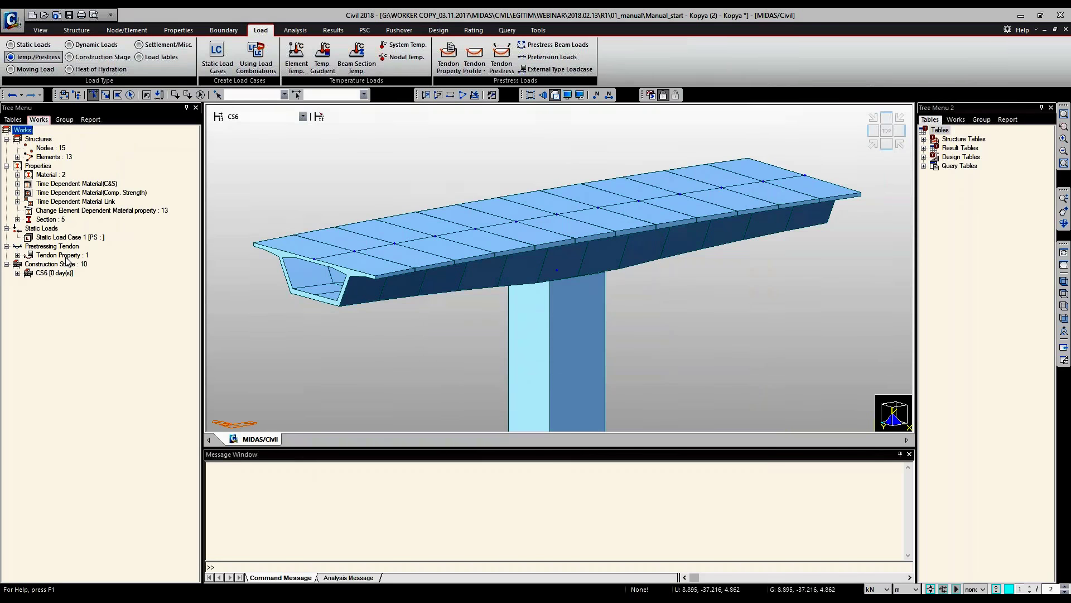
click(64, 255)
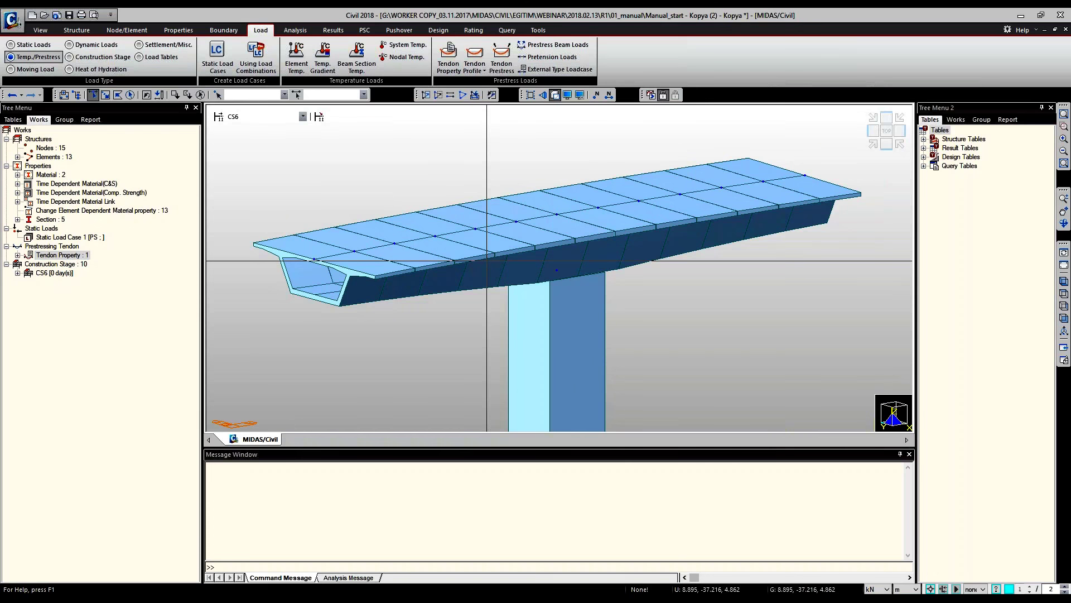
key(ctrl+shift+f)
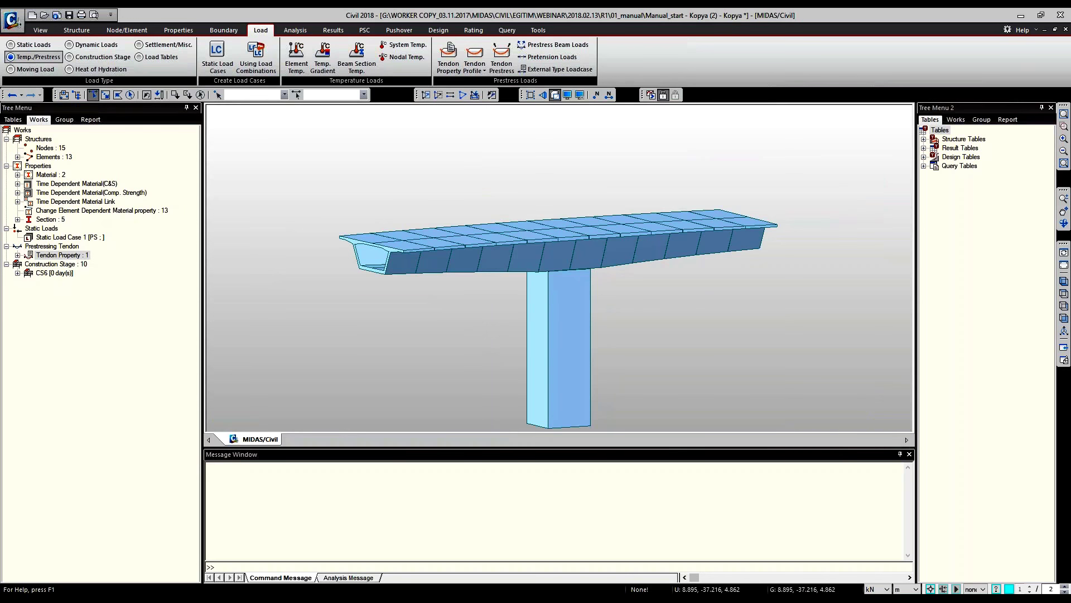
ctrl+middle_drag(234, 240, 258, 260)
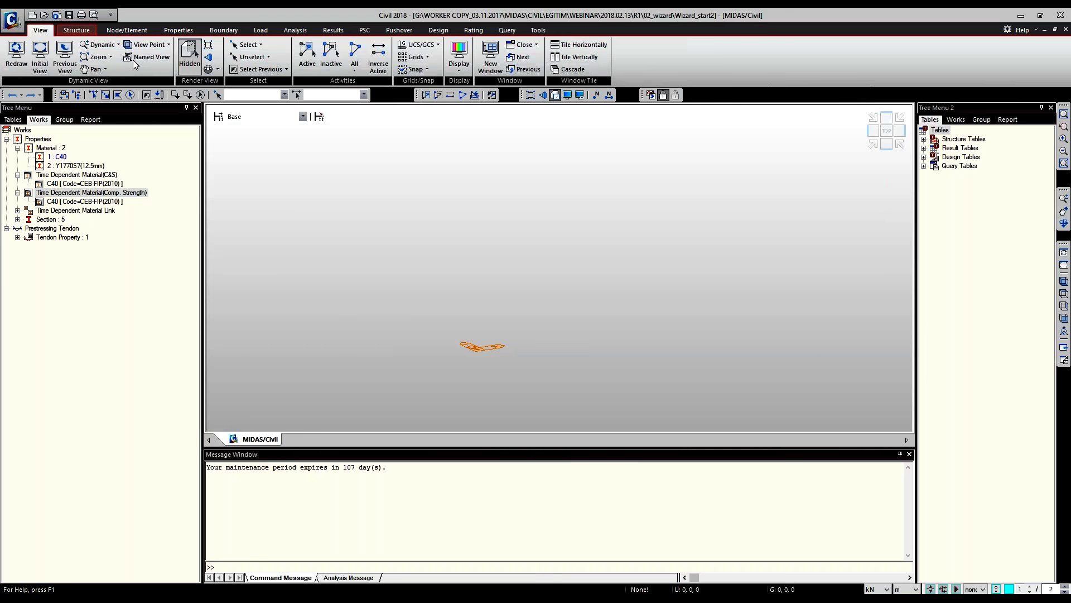
Start the FCM Bridge Wizard, compare the section inputs of Type1 and Type2, and keep the Type1 model data.
scroll(135, 65, down, 1)
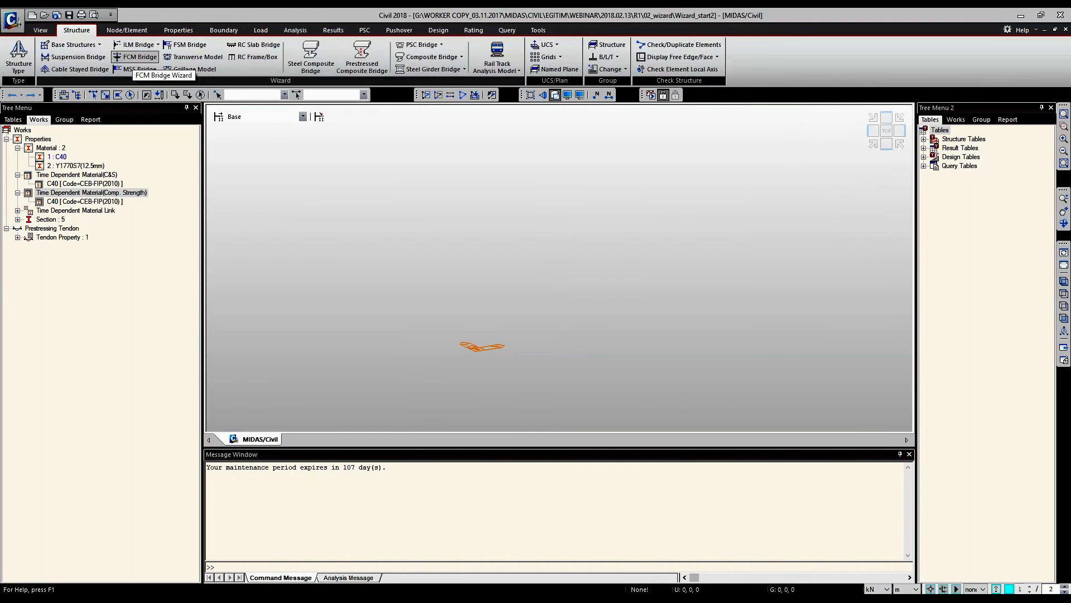
click(135, 57)
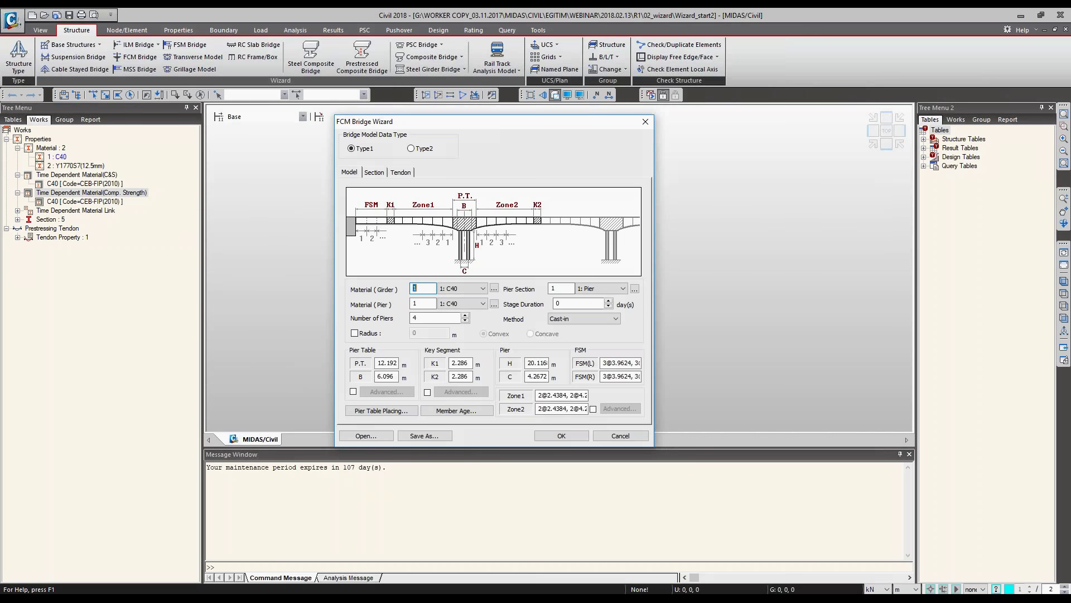
click(375, 173)
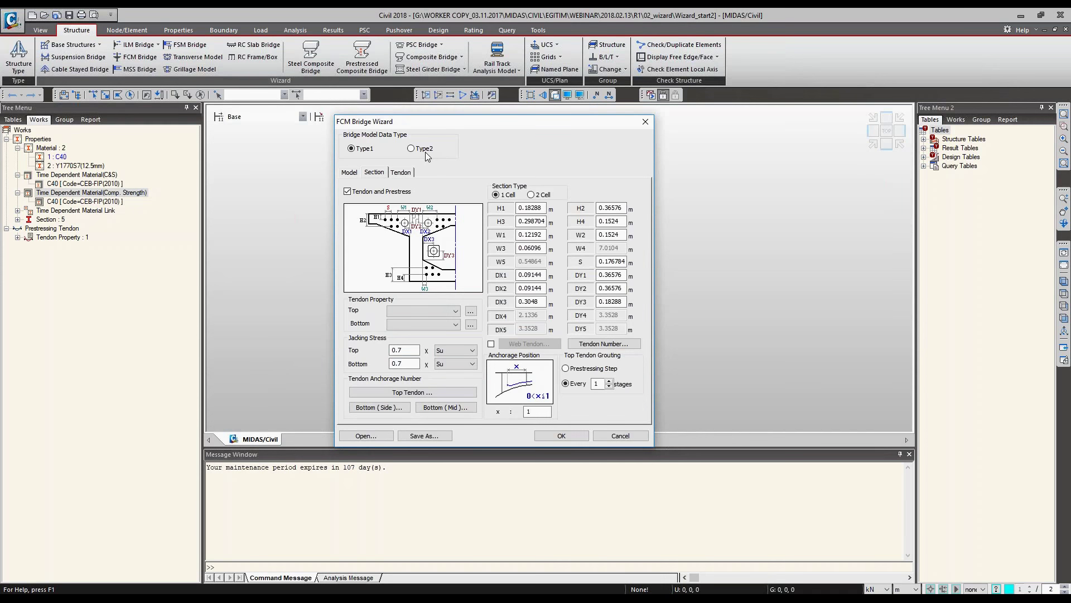
click(425, 151)
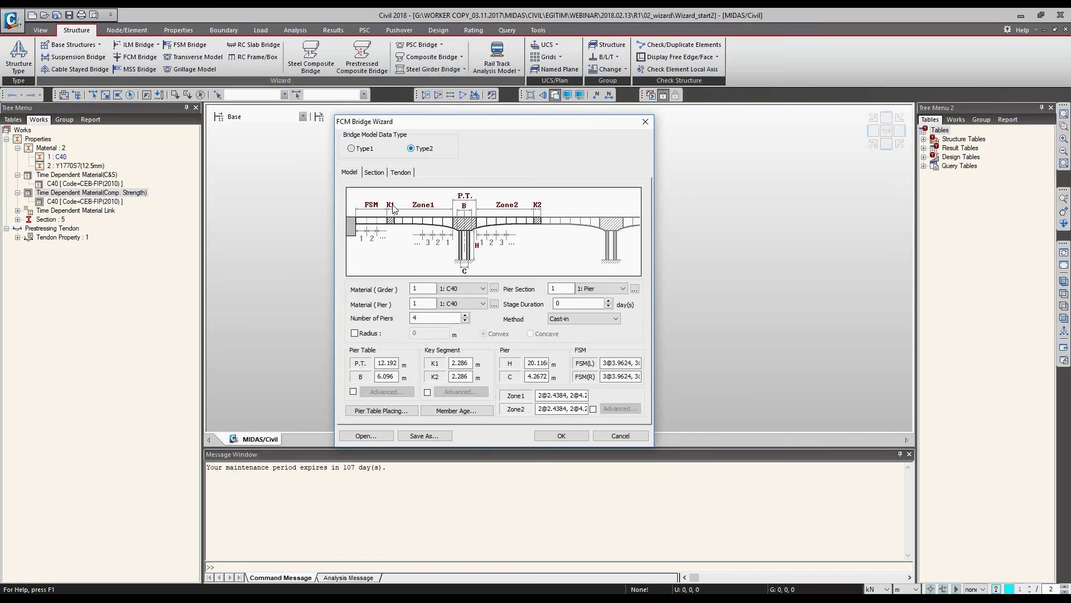
click(375, 172)
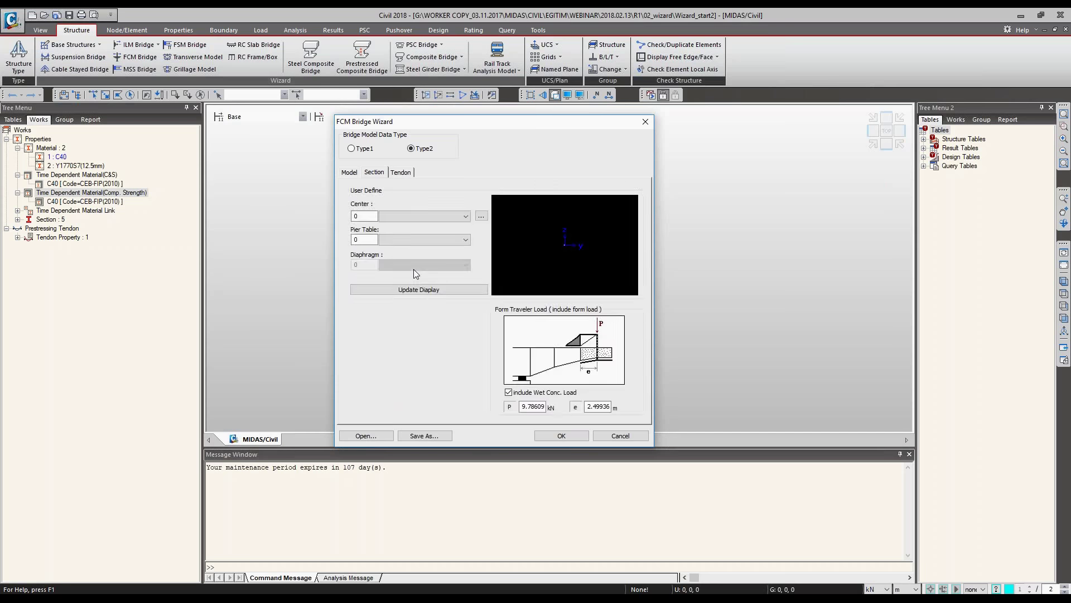
click(427, 242)
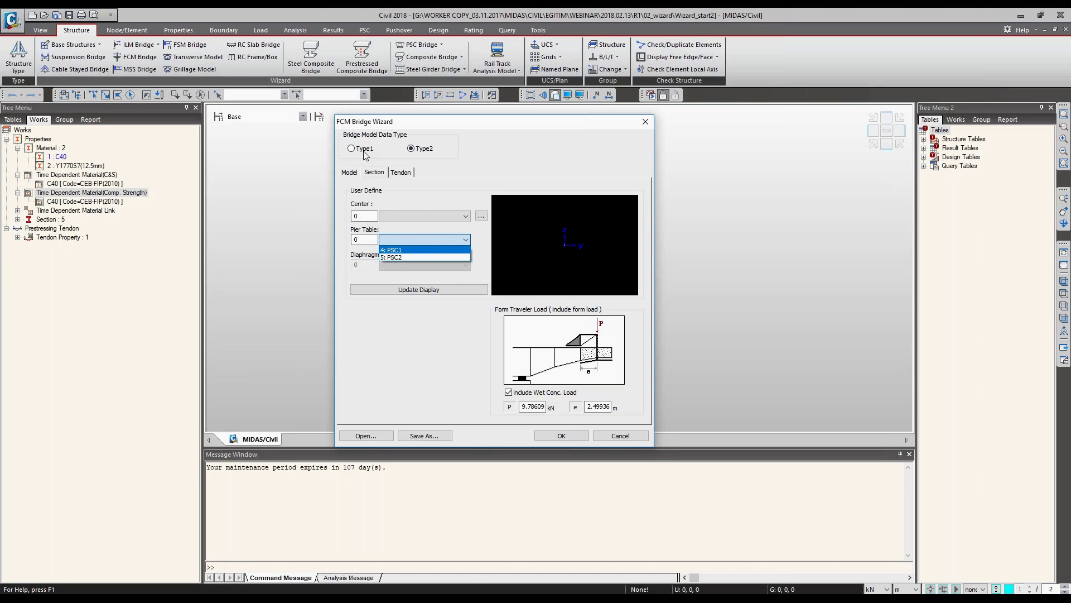
click(352, 149)
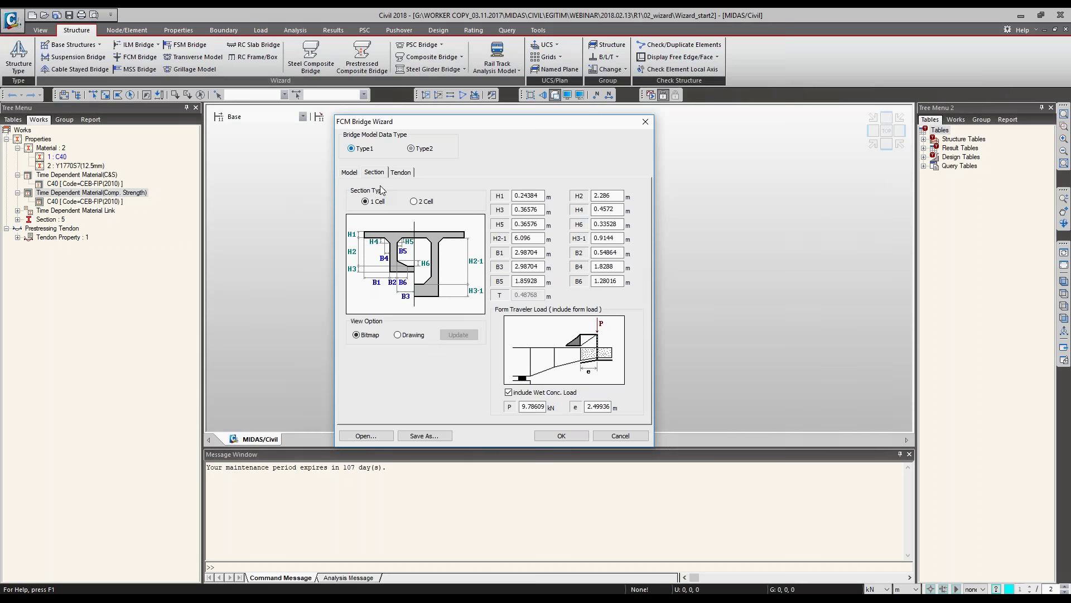
click(350, 172)
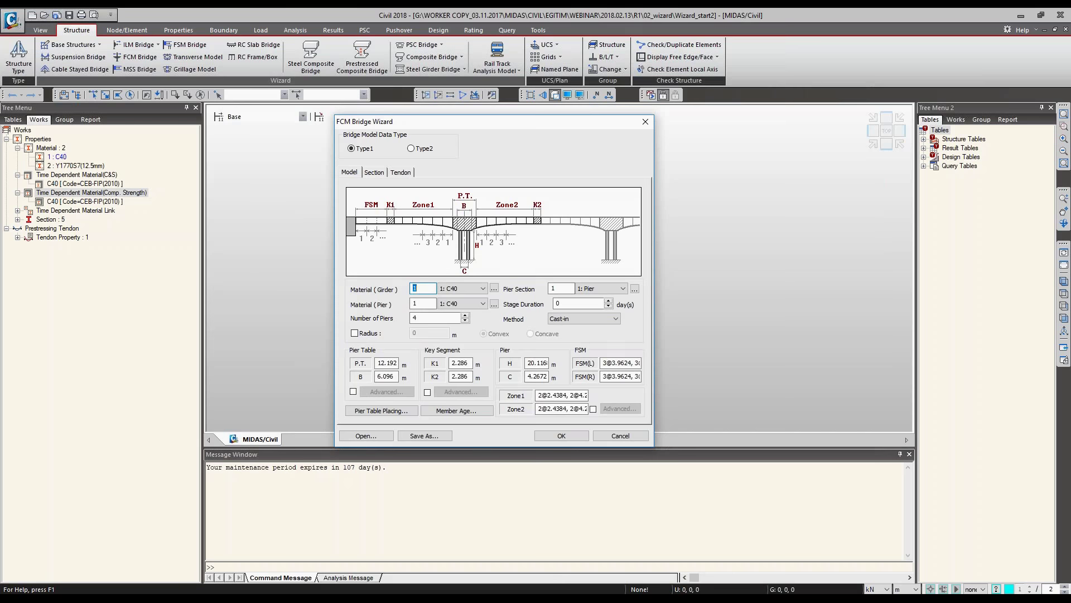
Load the saved WZD data file into the bridge wizard and select Cast-in as the construction method.
click(366, 435)
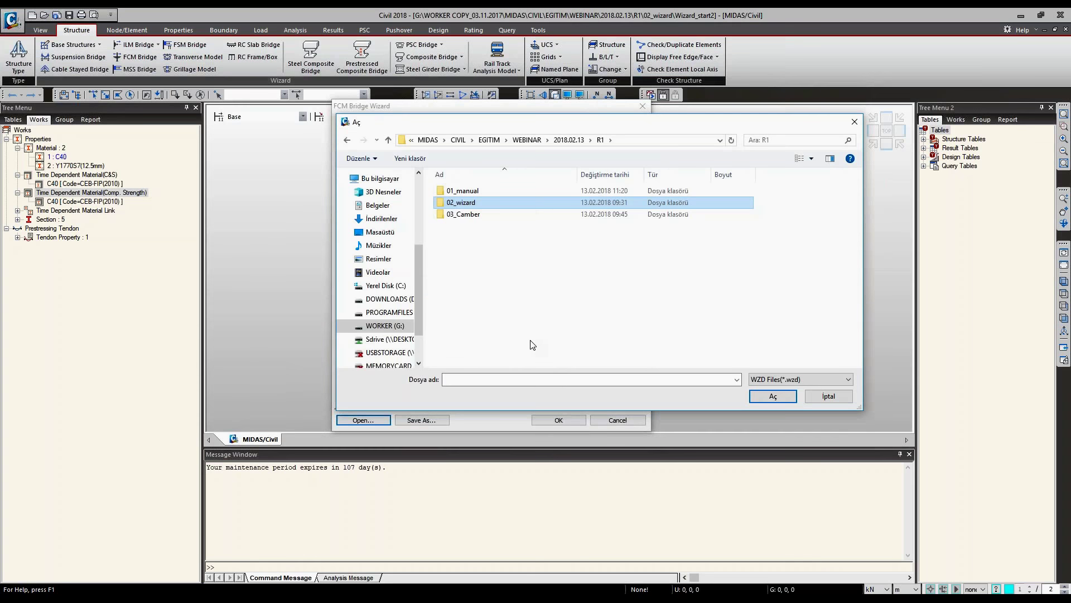
key(Escape)
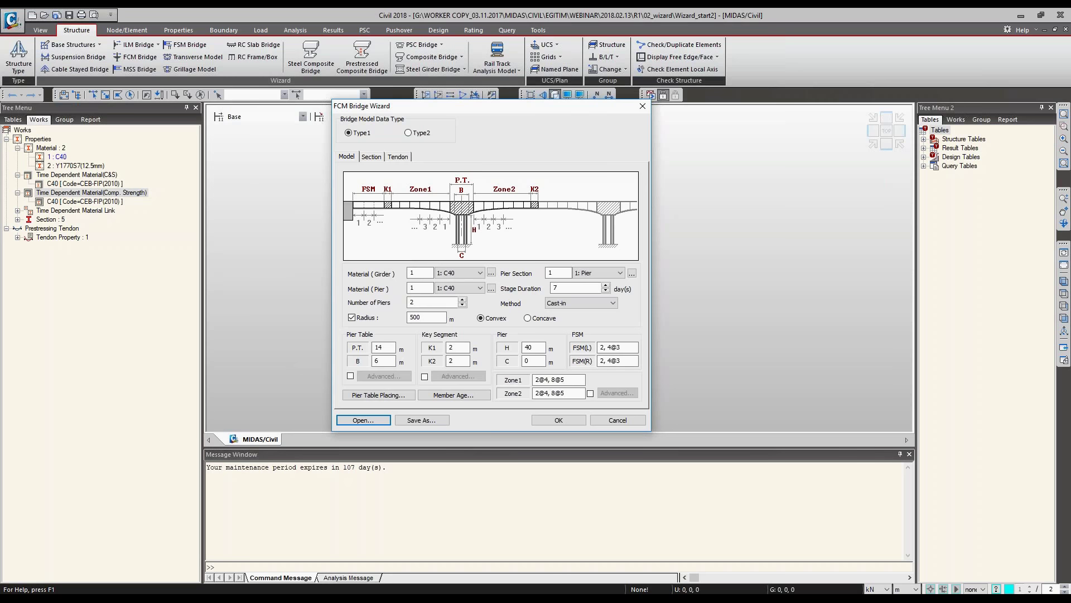
click(569, 303)
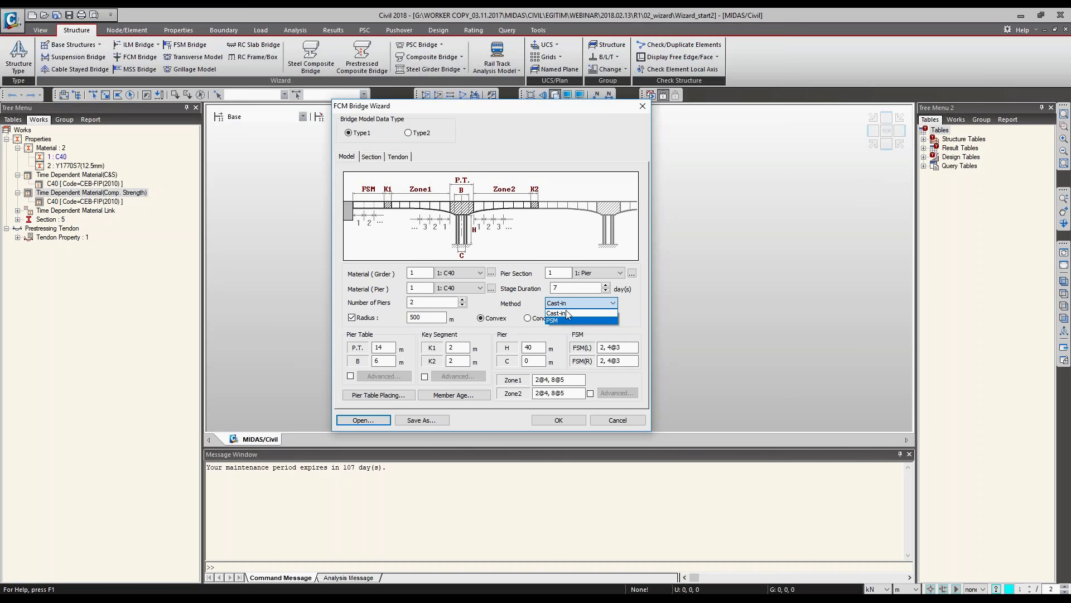
click(568, 314)
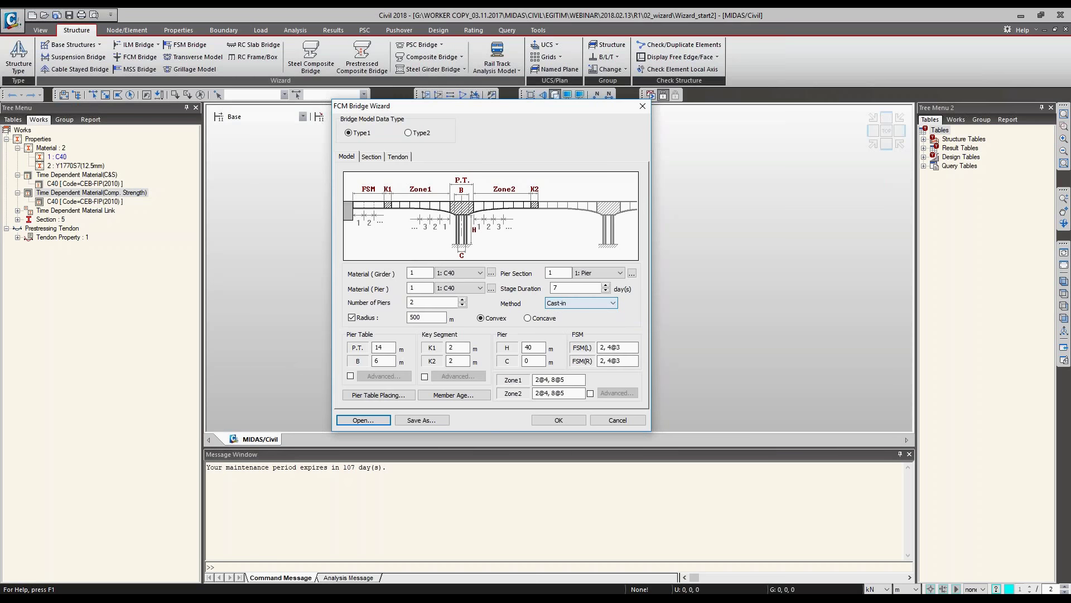
Review the stage duration, pier section and pier table inputs, and display the girder cross sections as a drawing.
double_click(556, 287)
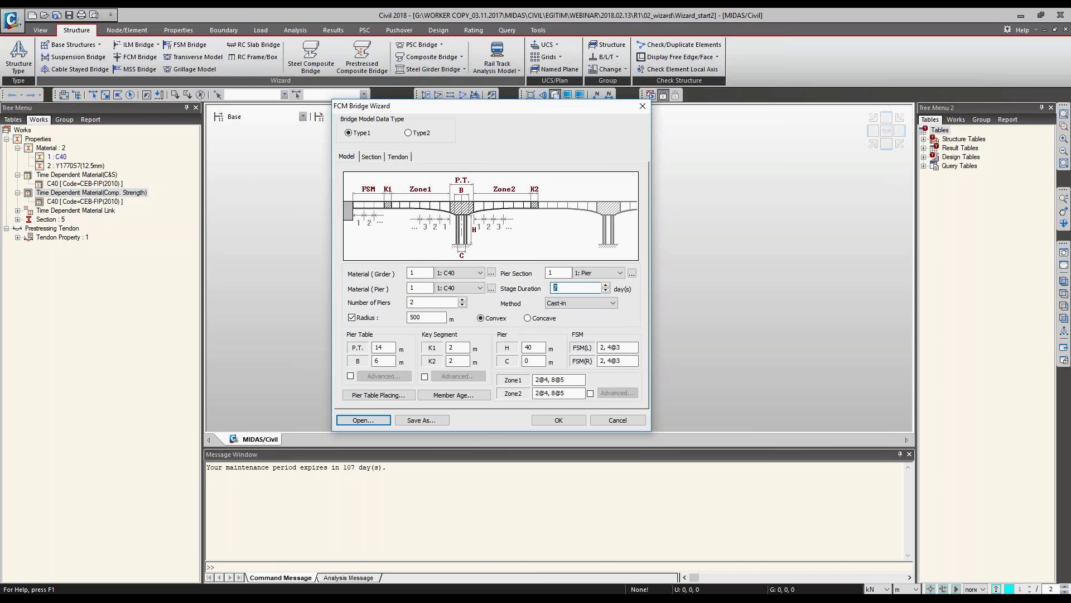
click(560, 287)
click(596, 272)
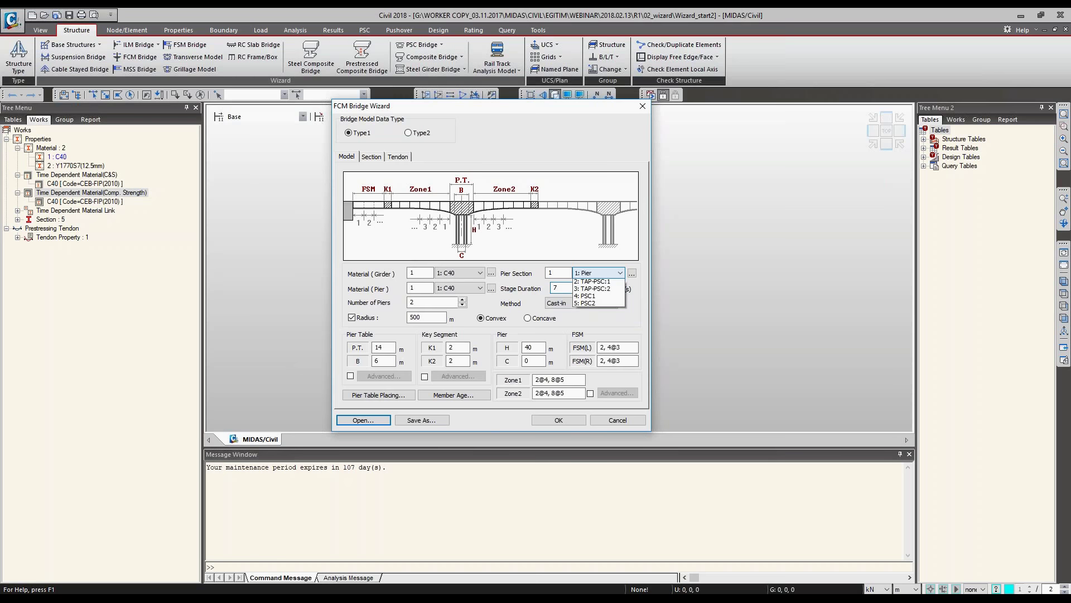
click(383, 347)
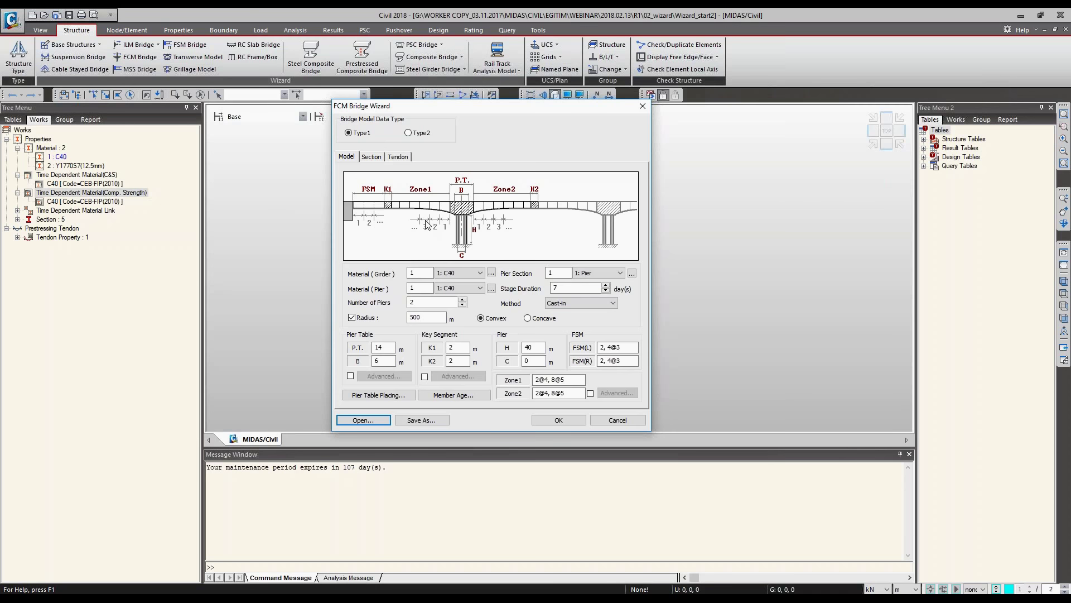
click(371, 157)
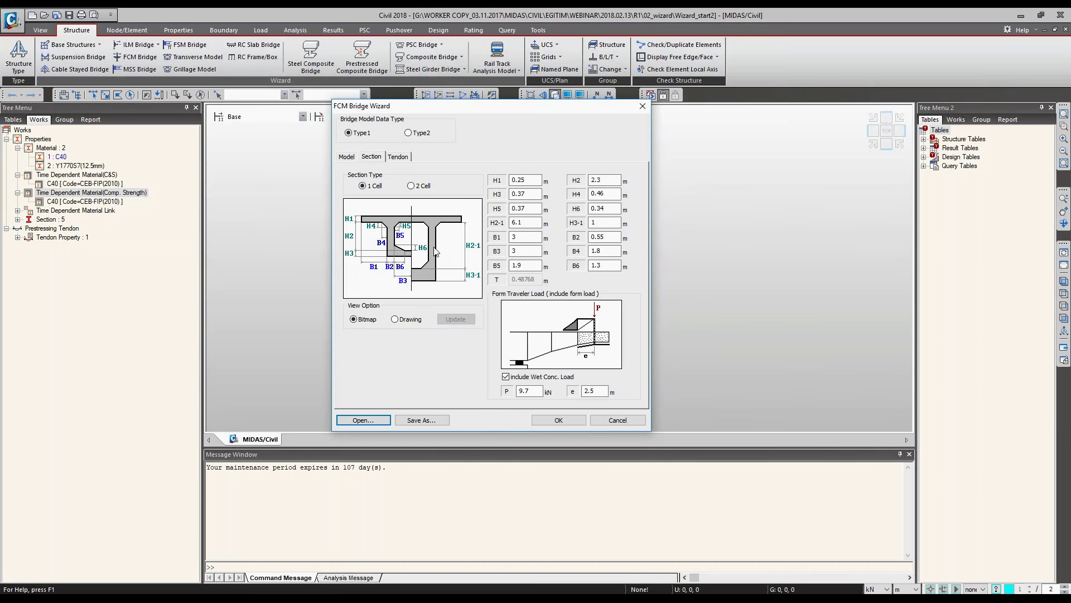
click(394, 320)
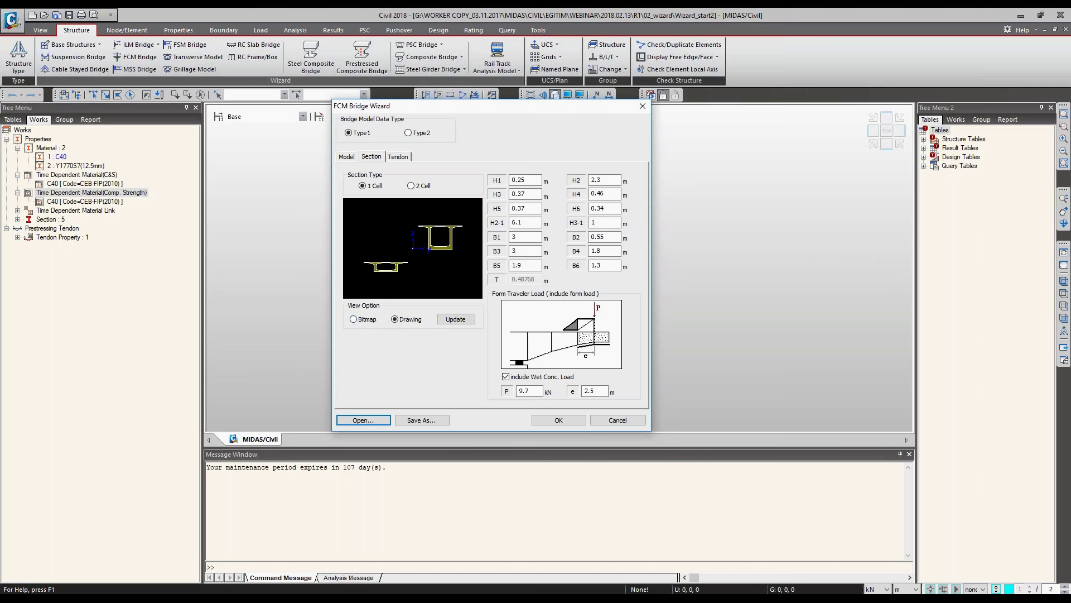
Assign the Tendon property to the bottom tendons and check the top and bottom jacking stress settings.
click(398, 157)
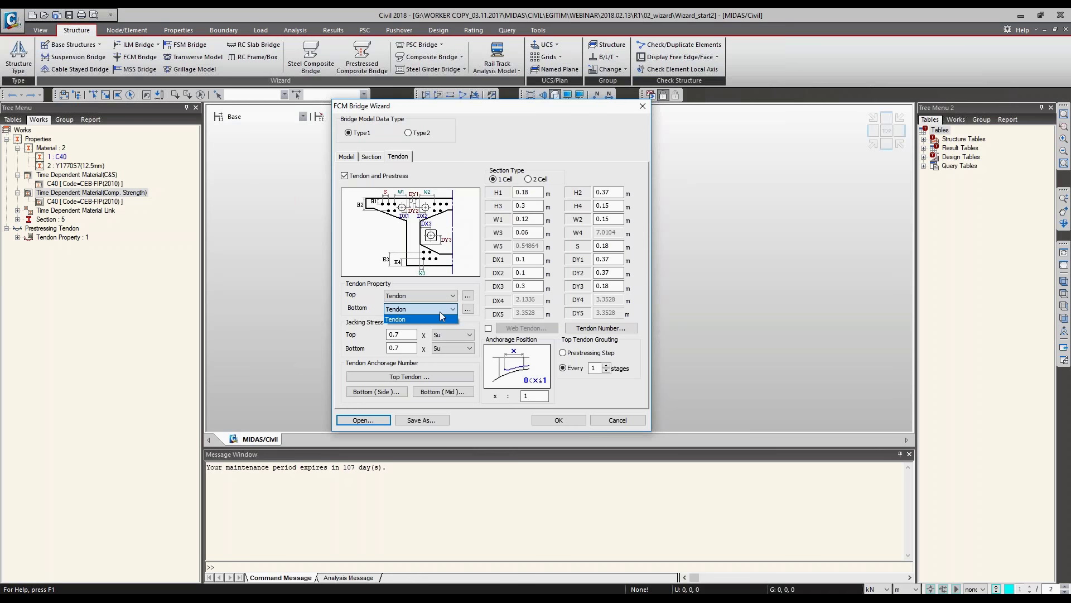
click(440, 318)
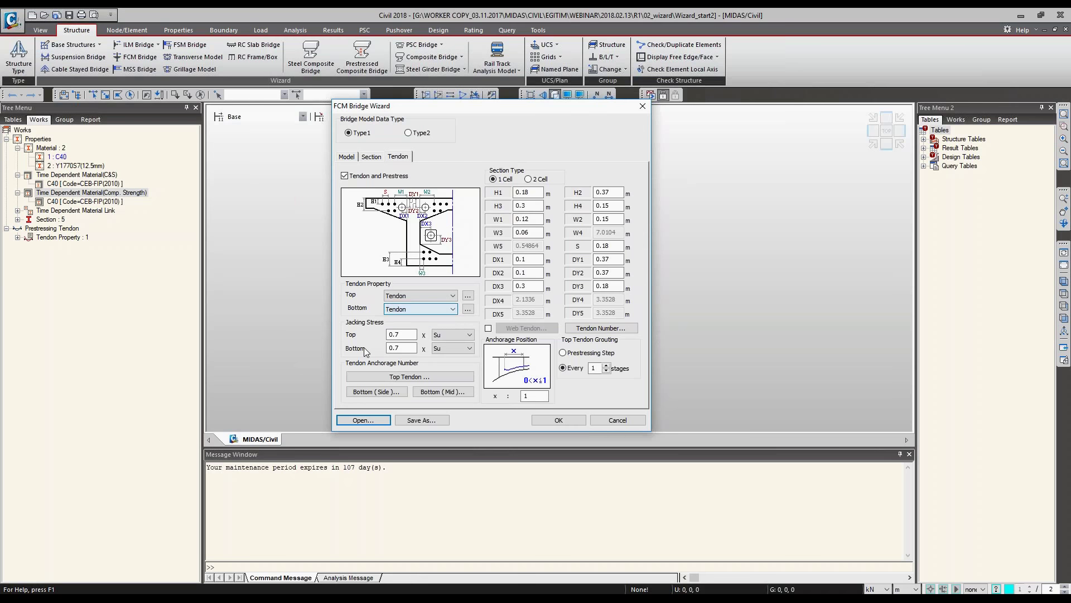
click(400, 348)
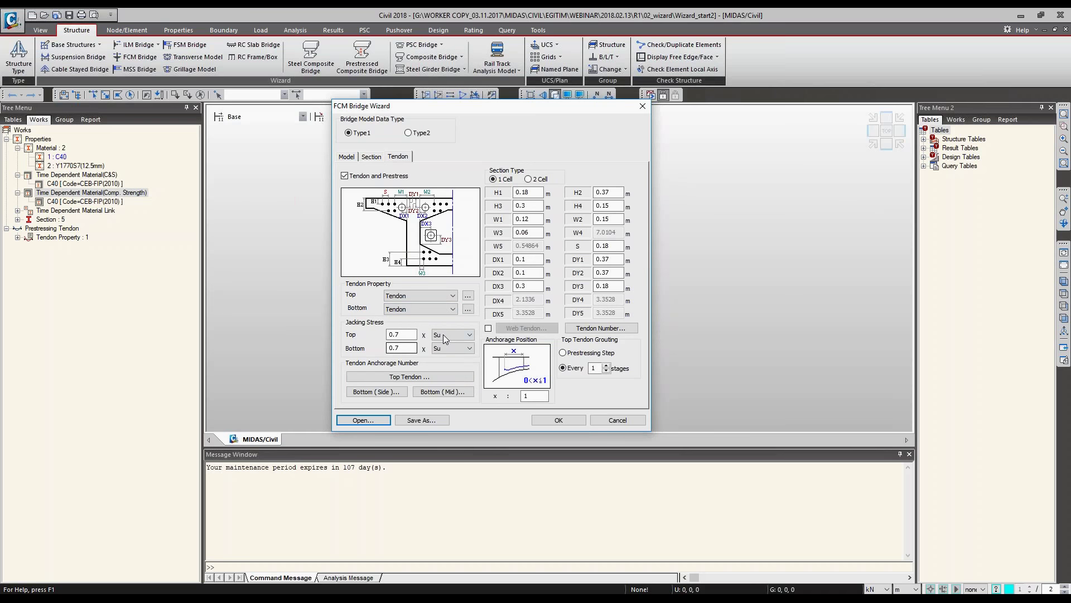
click(445, 337)
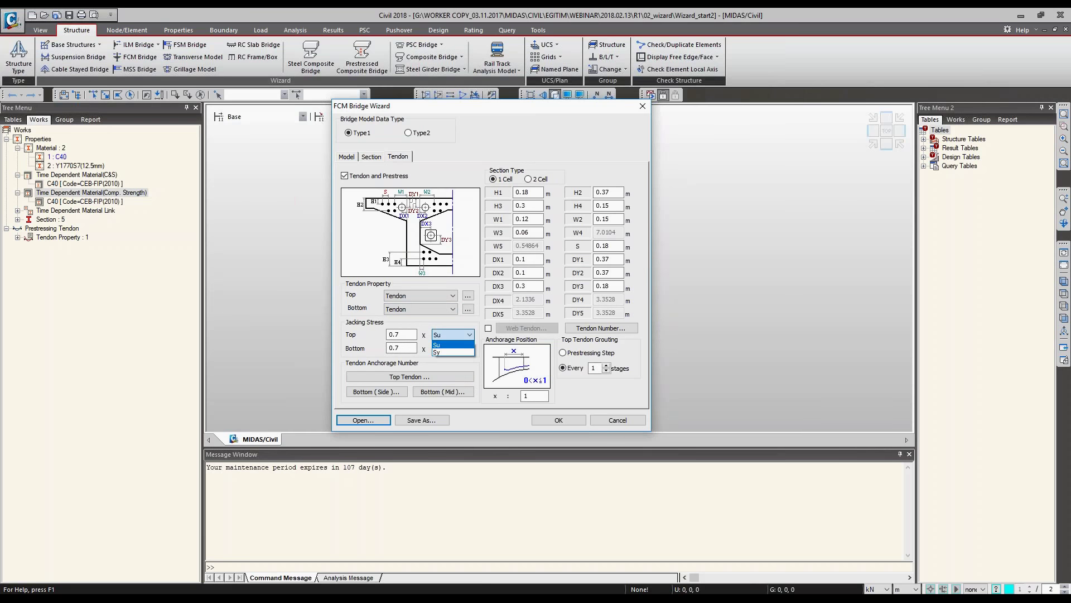
click(399, 348)
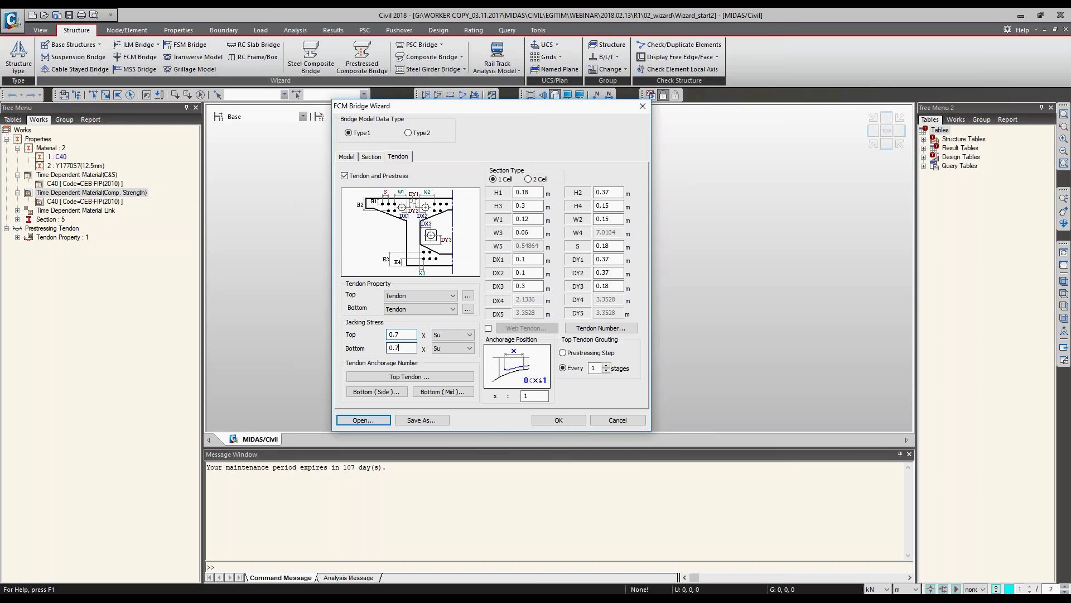
click(399, 334)
Check the tendon numbers and the wizard's model data, and generate the FCM bridge model.
click(601, 328)
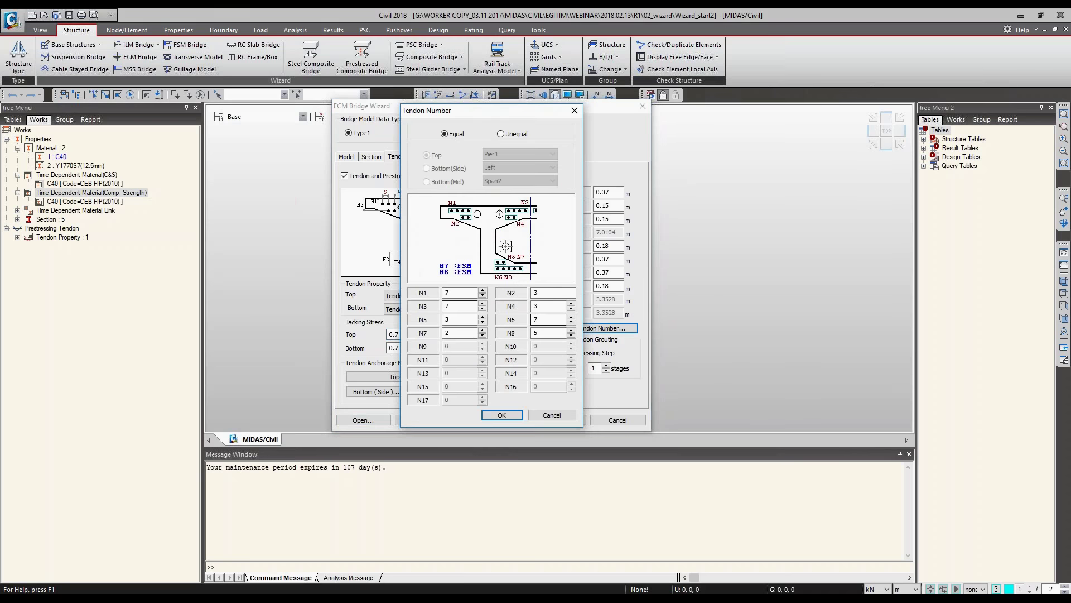
click(552, 414)
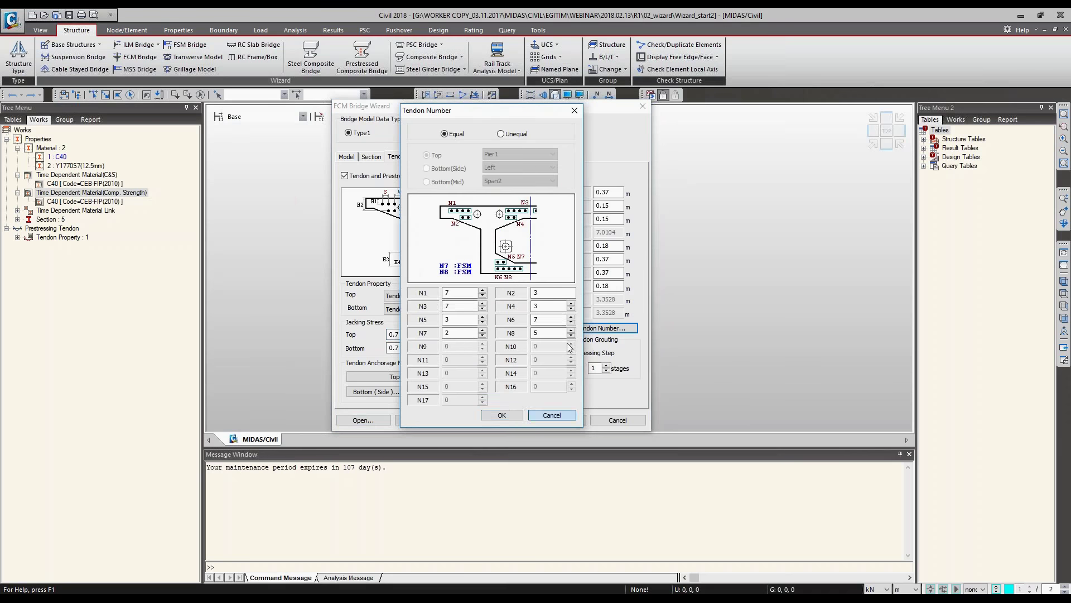
key(Return)
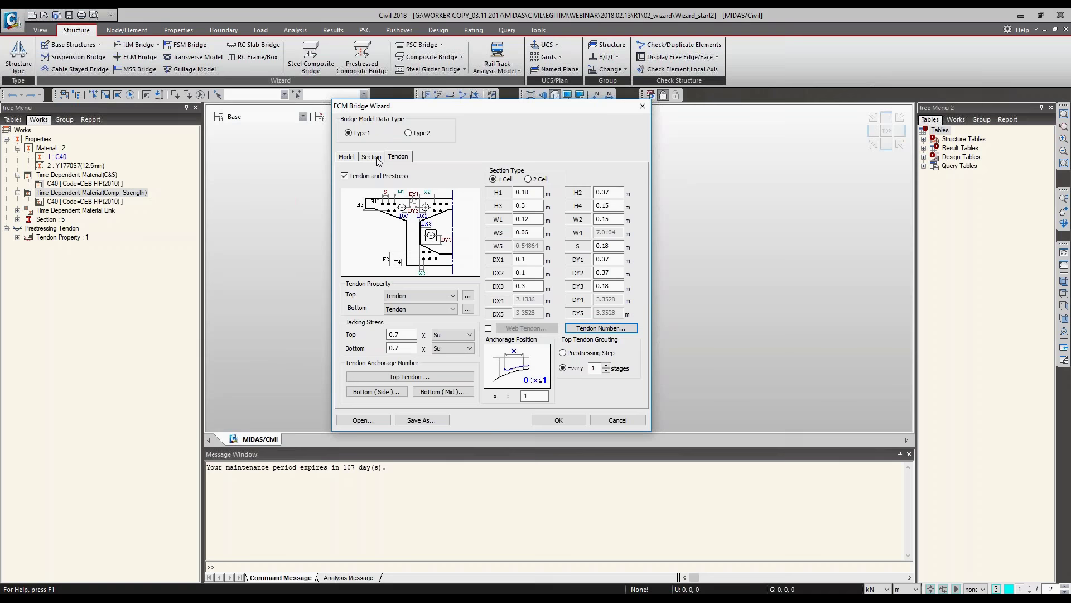
click(346, 157)
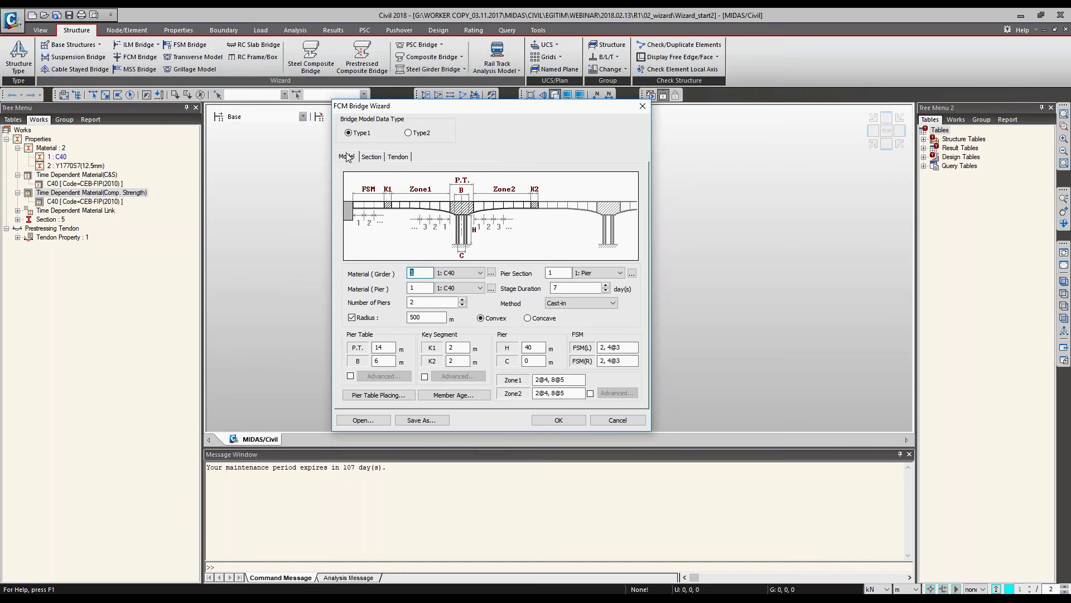
click(398, 157)
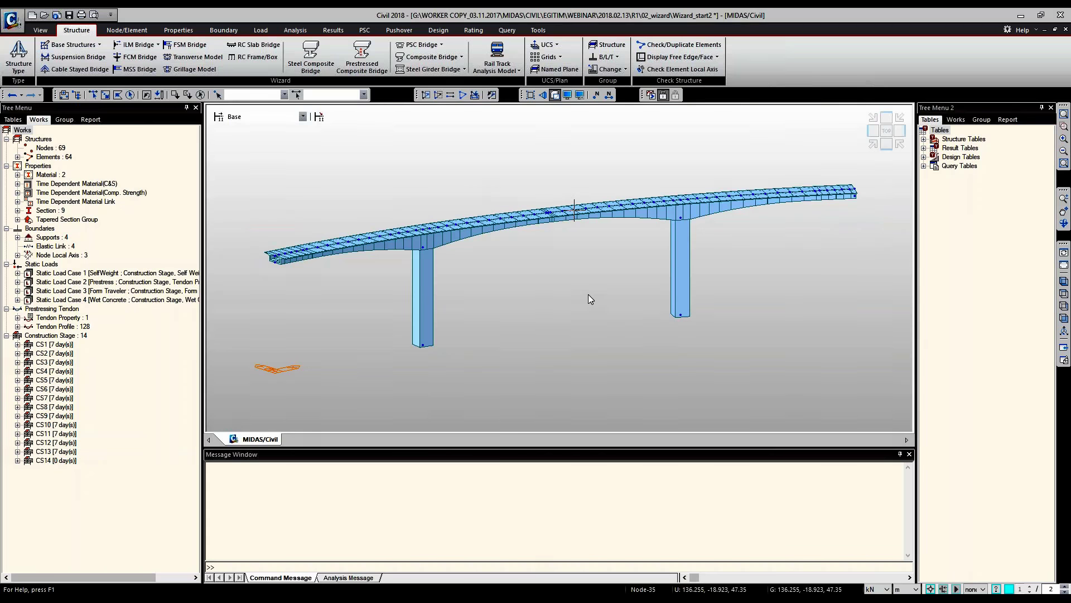
Step through the construction stages with the tendon profiles displayed on the bridge model.
click(248, 142)
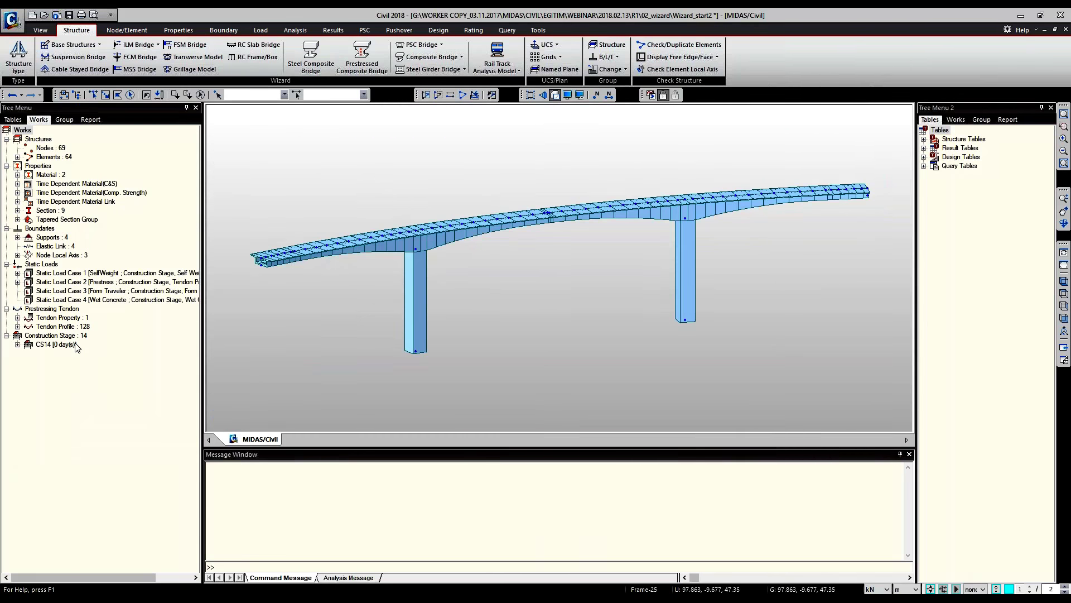
drag(60, 327, 343, 334)
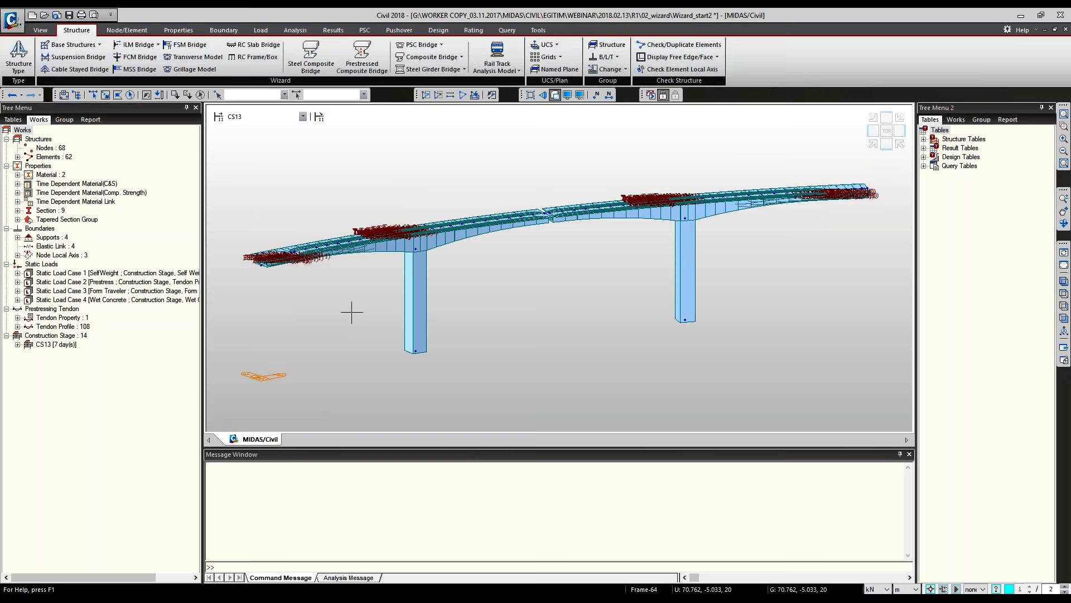
click(266, 118)
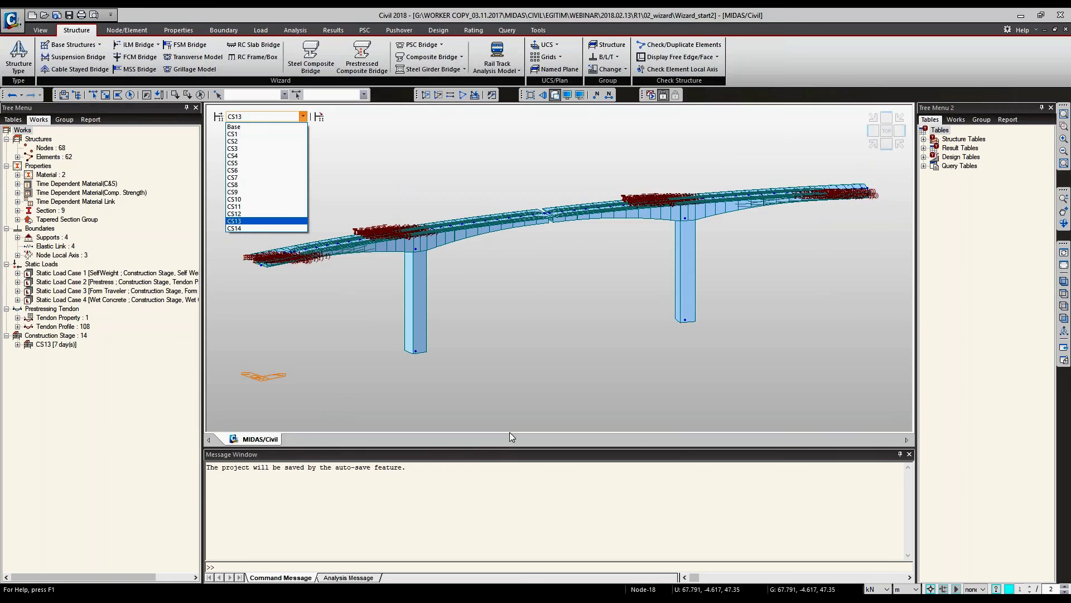
click(249, 126)
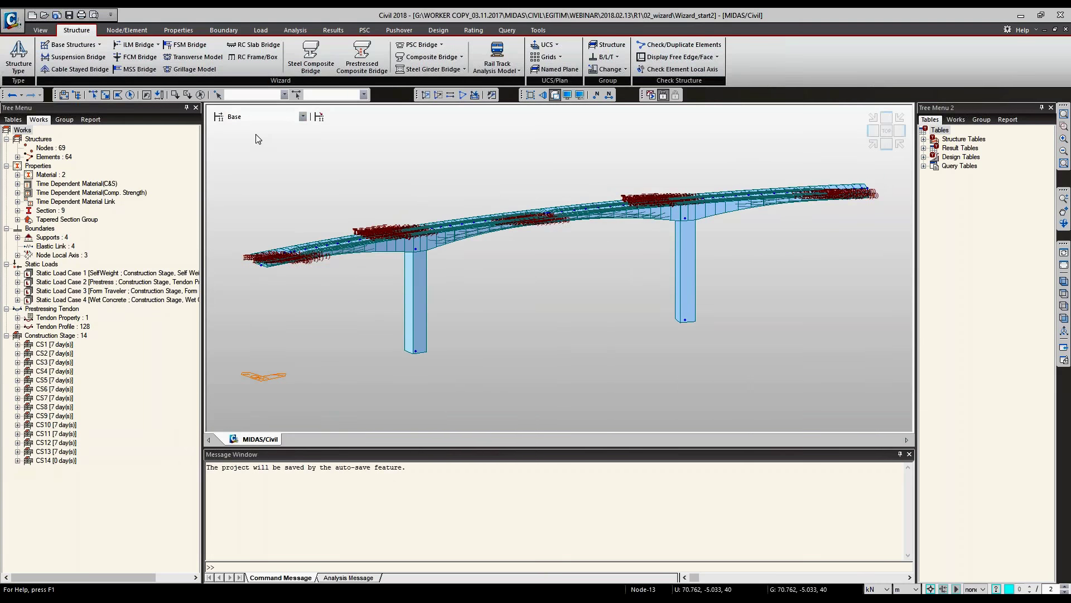
click(262, 117)
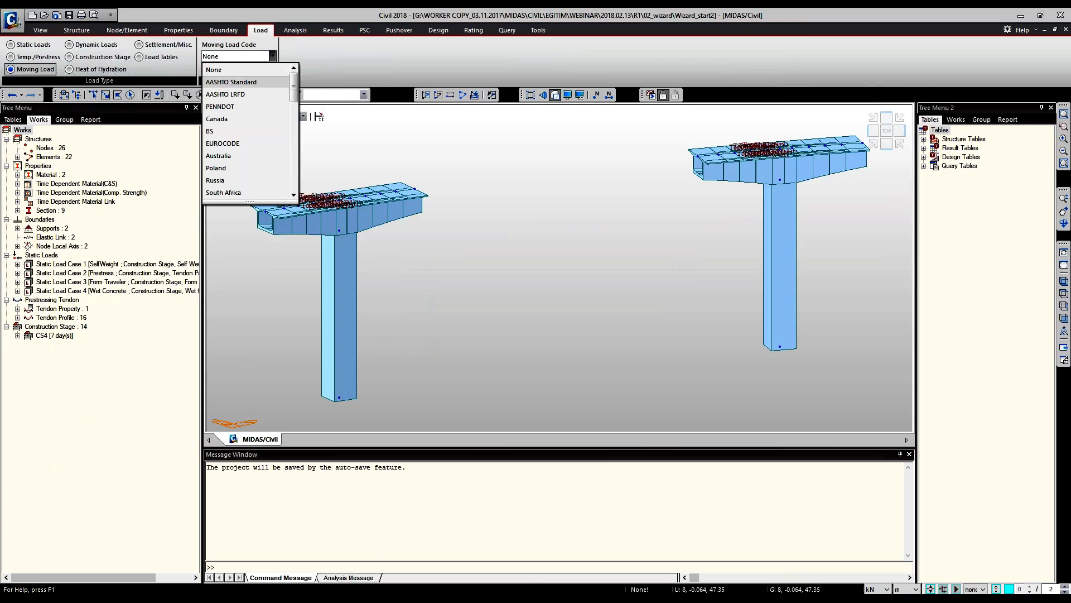
Return to the base stage and set the moving load code to AASHTO Standard.
click(231, 82)
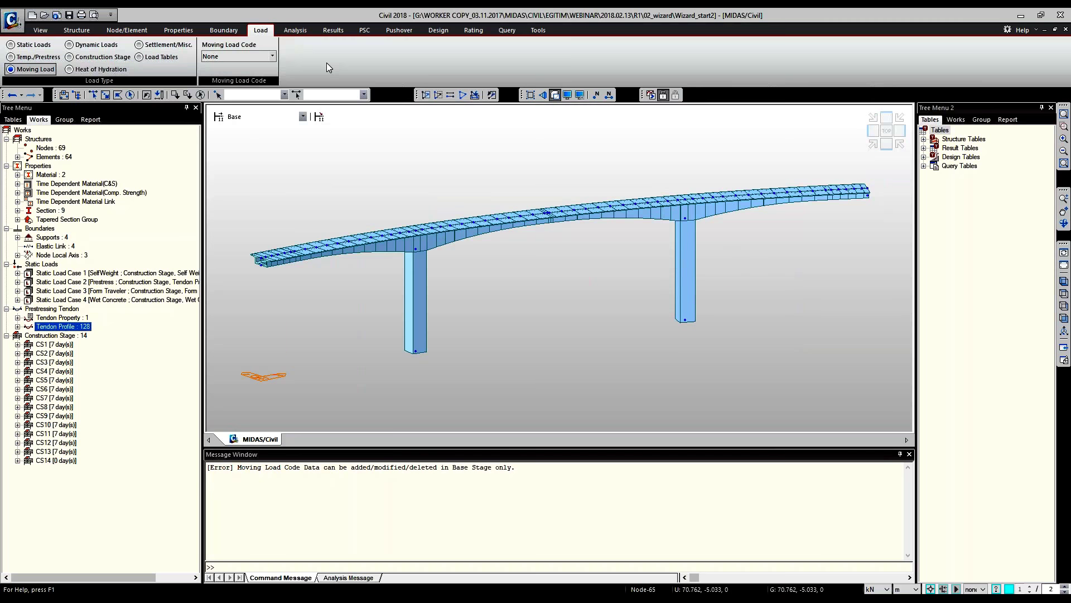
click(267, 69)
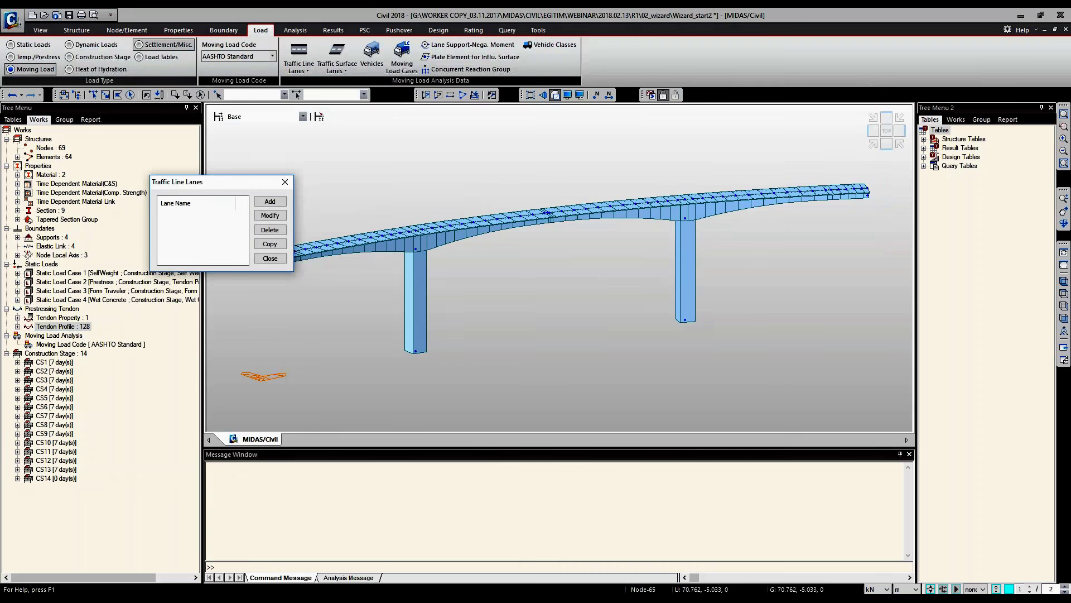
Start a traffic line lane named Lane 1 with an eccentricity of -4 m and leave traffic lane optimization off.
click(270, 201)
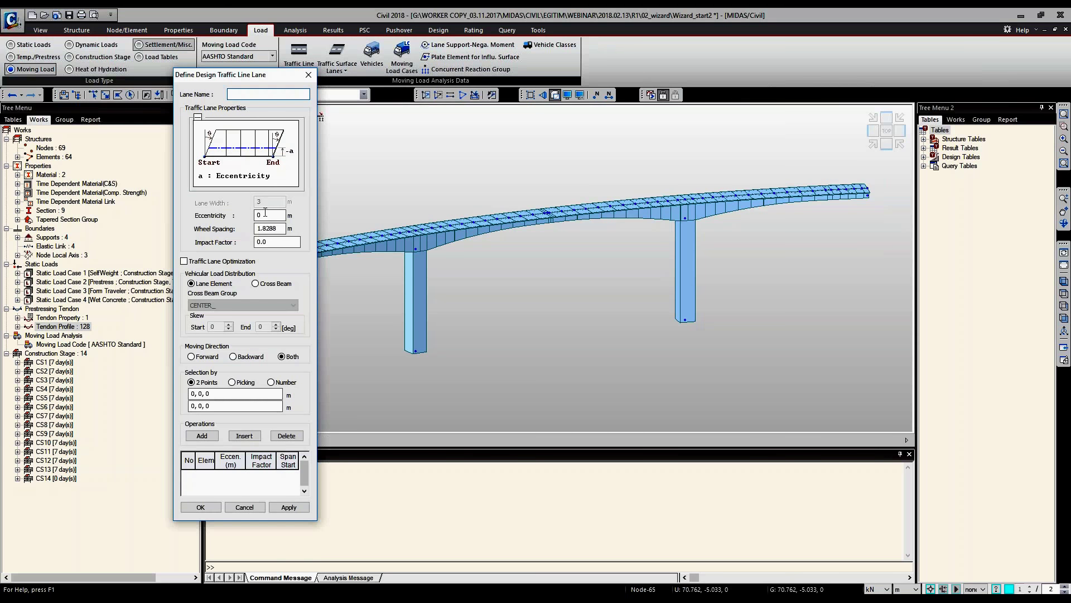
click(267, 215)
double_click(275, 217)
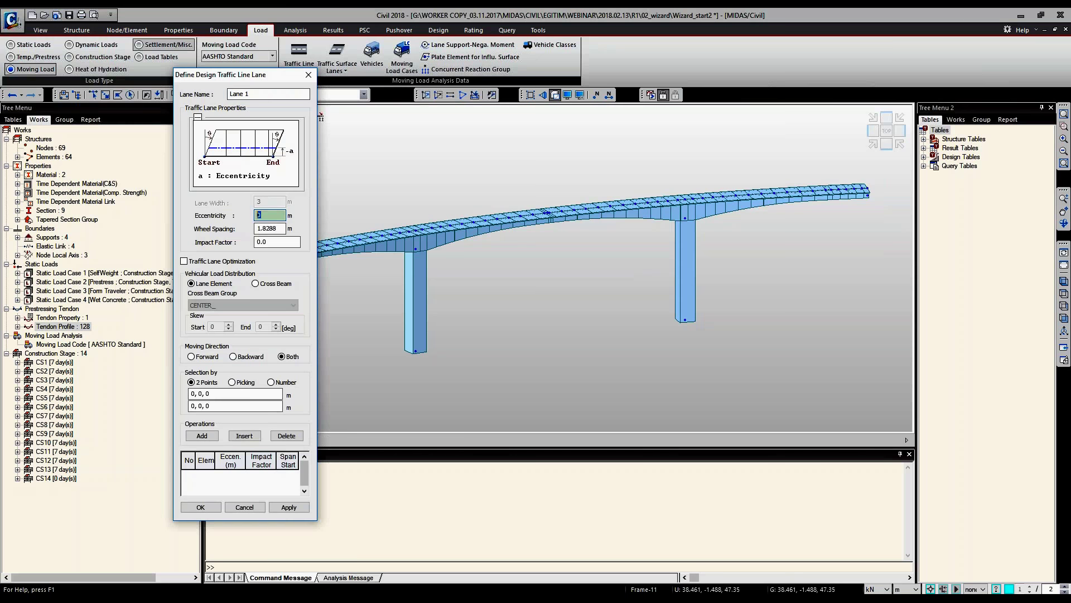
drag(243, 74, 205, 73)
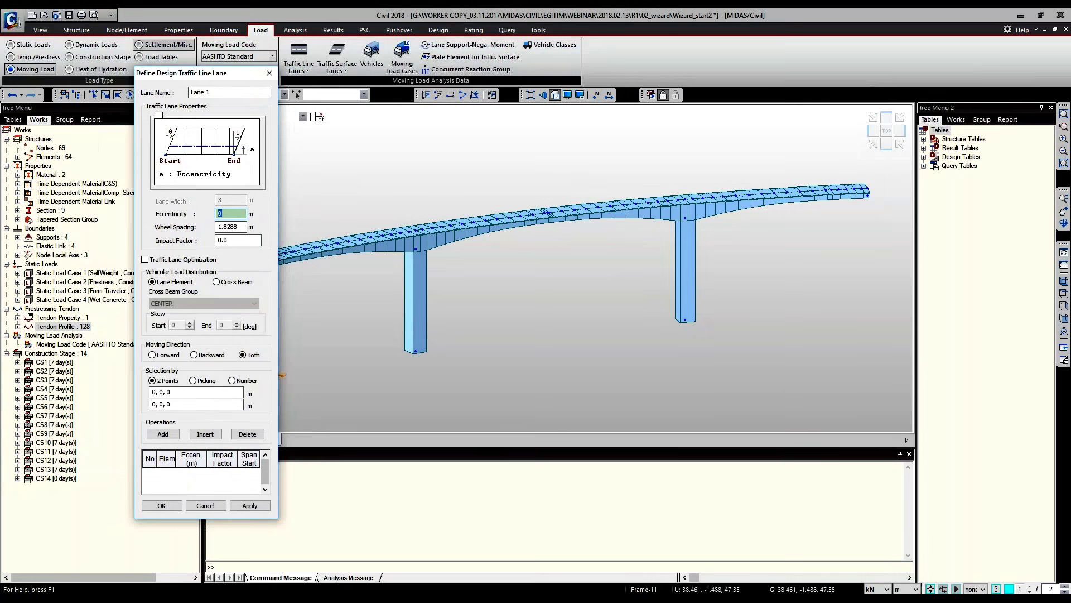
text(-4)
click(145, 259)
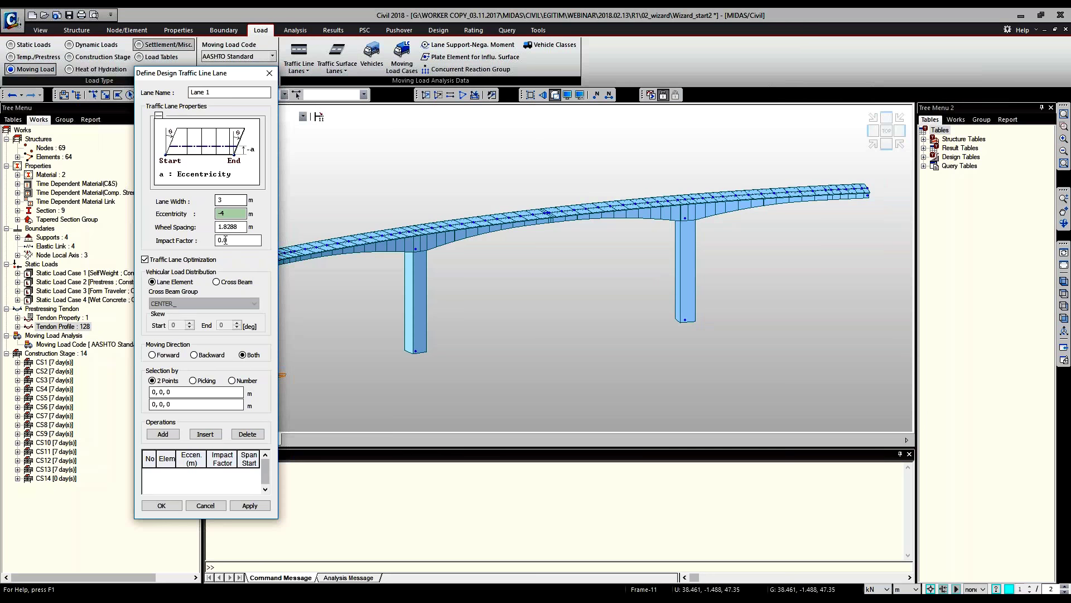
click(145, 259)
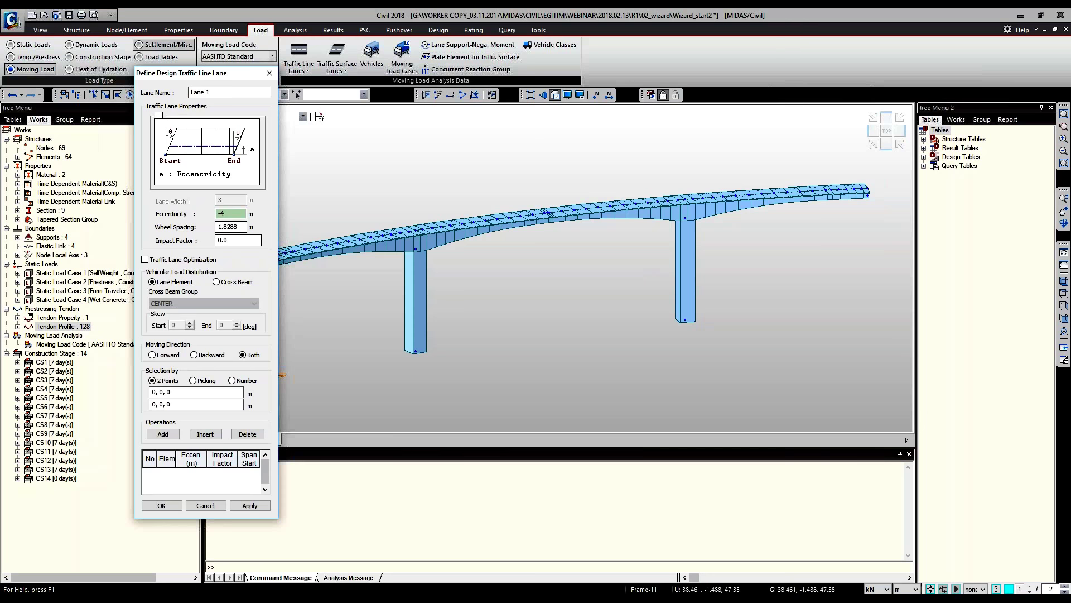
Assign the deck elements 1to62 to Lane 1 by number and save the lane.
click(167, 391)
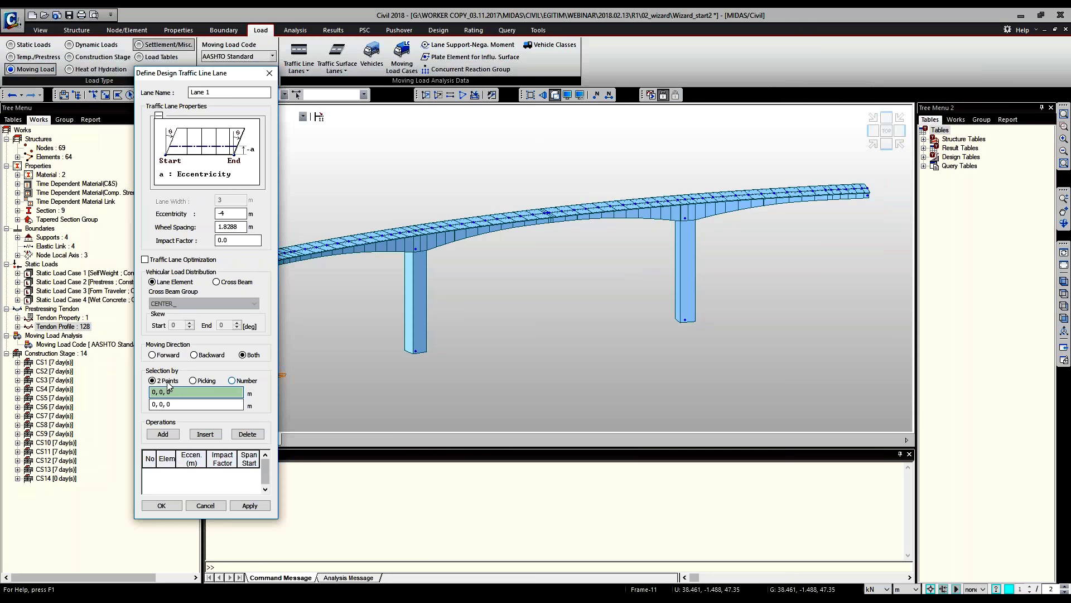
click(168, 391)
click(232, 380)
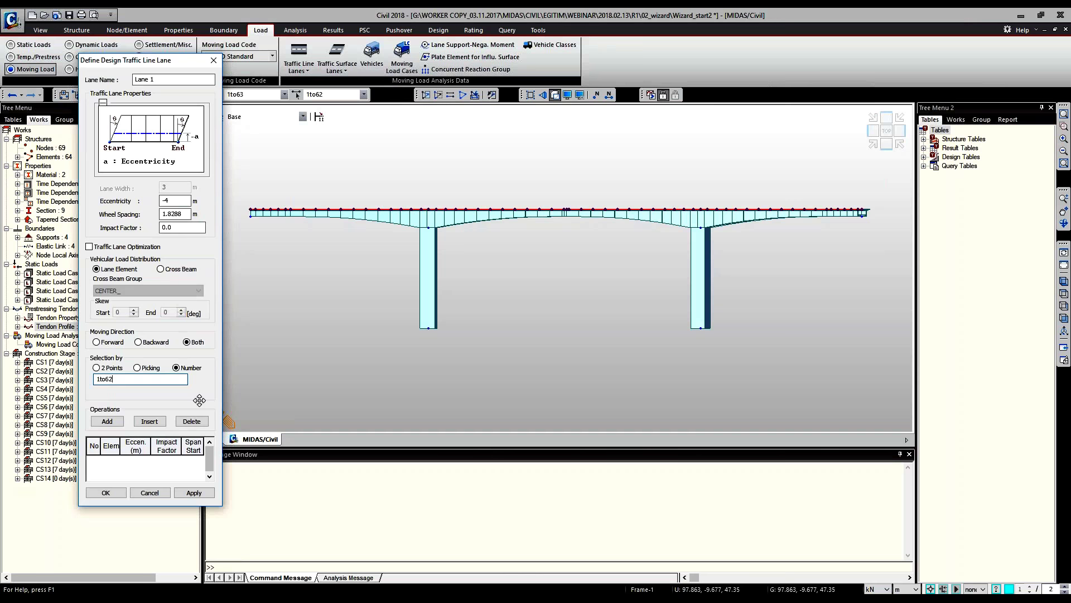
key(Return)
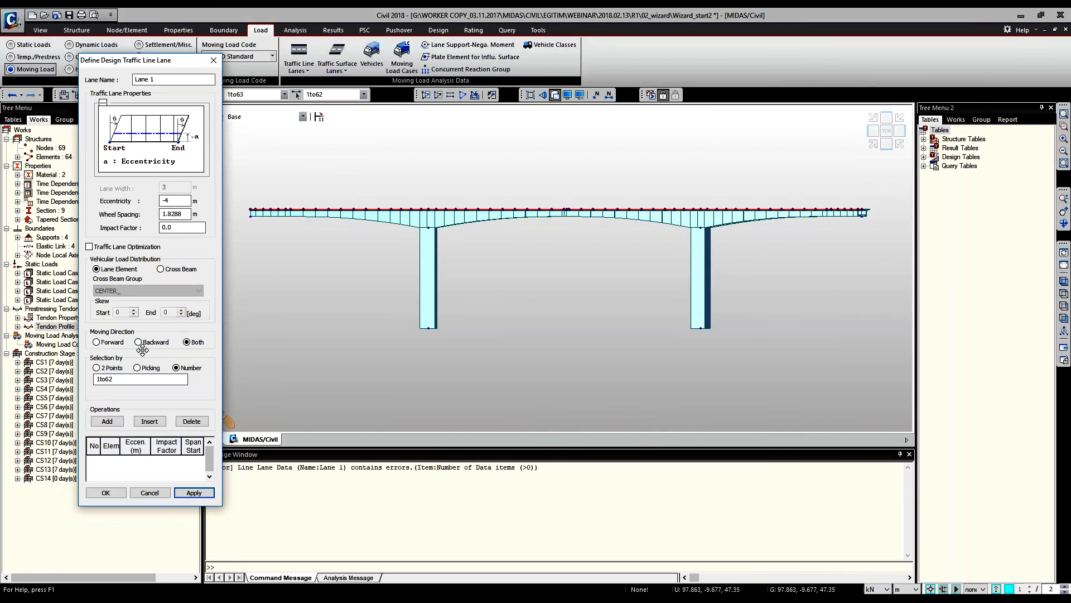
click(174, 201)
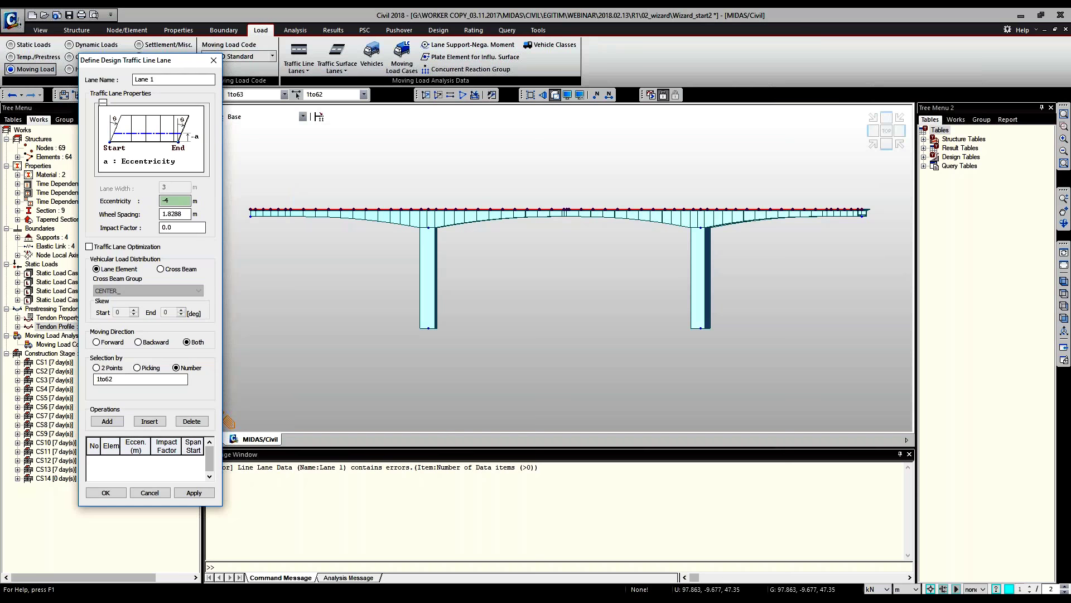
click(114, 379)
drag(101, 379, 96, 379)
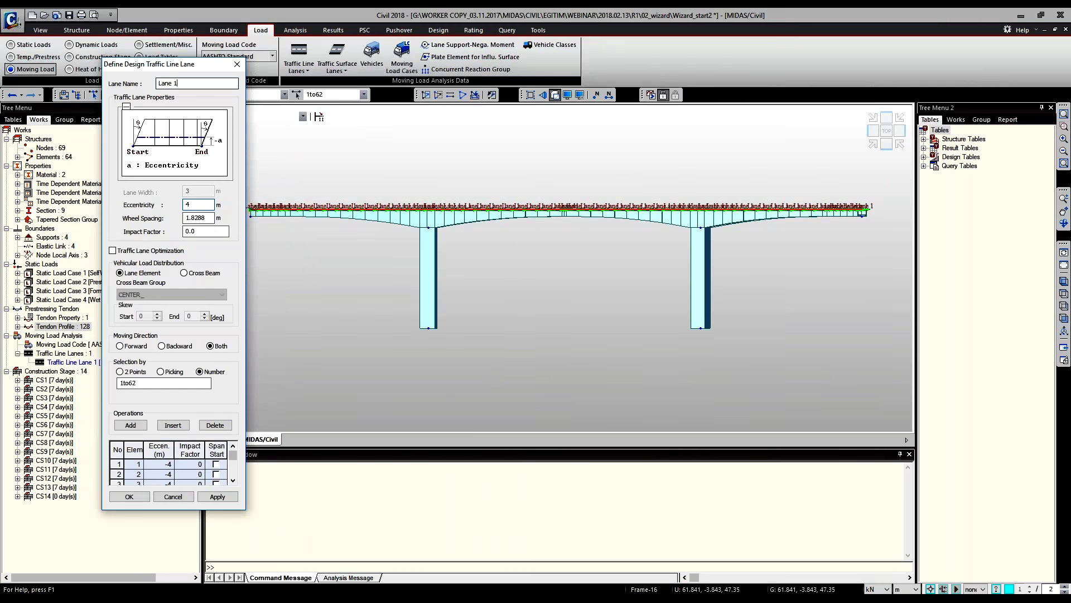
Add a second traffic line lane named Lane 2 with an eccentricity of 4 m over elements 1to62.
click(128, 426)
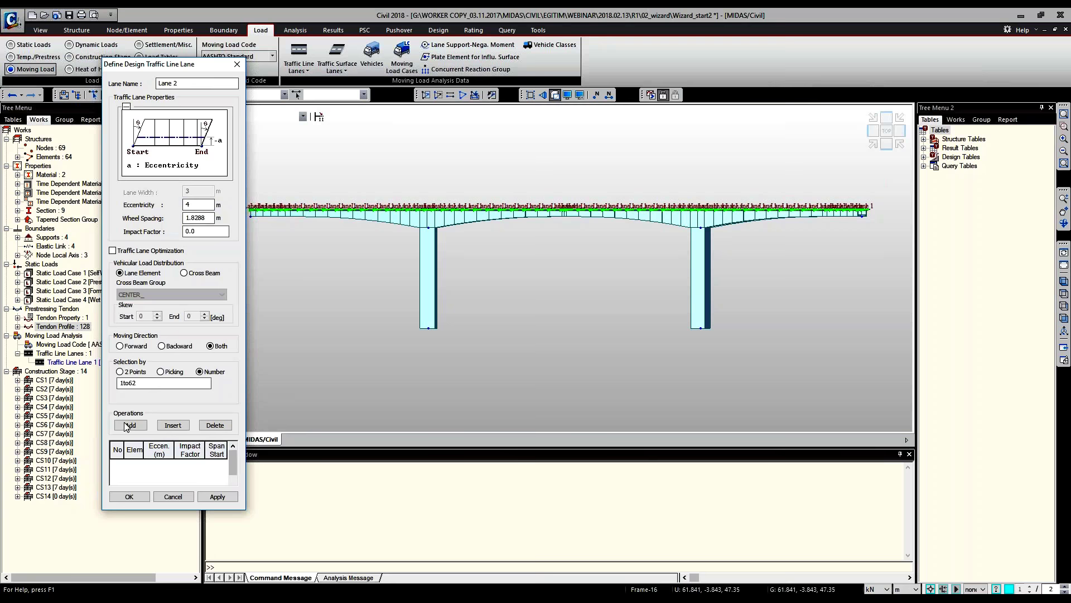
click(128, 425)
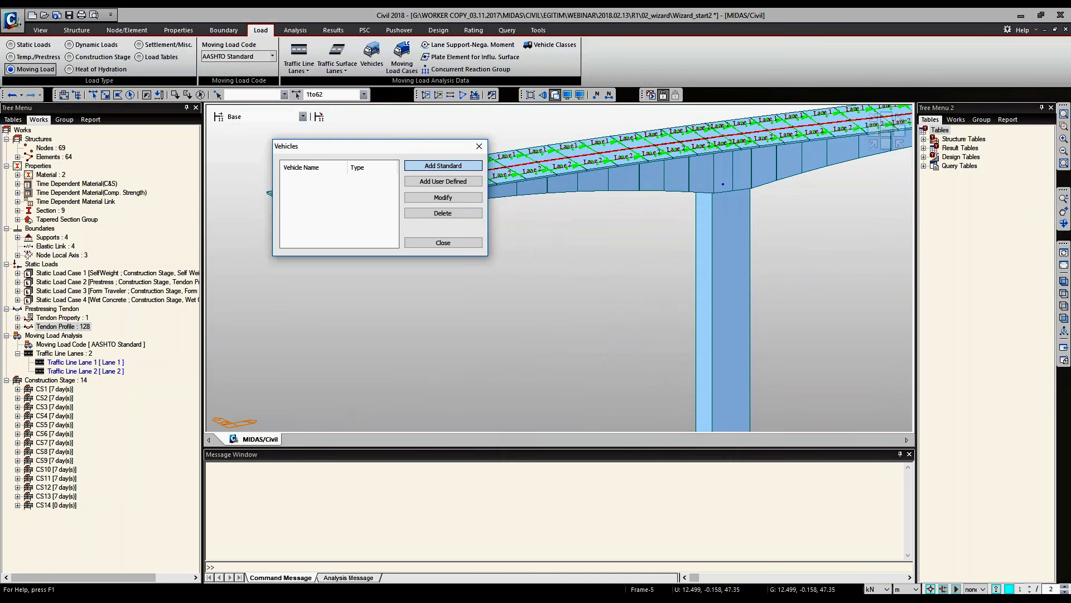
Examine the standard and user-defined vehicular load definitions without adding a vehicle.
click(443, 166)
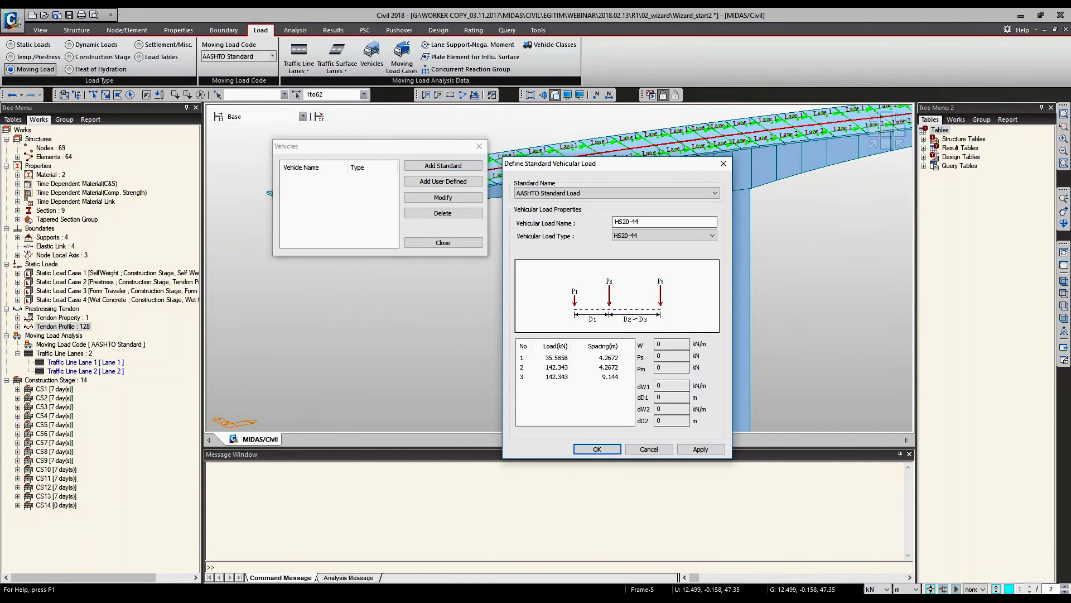
key(Escape)
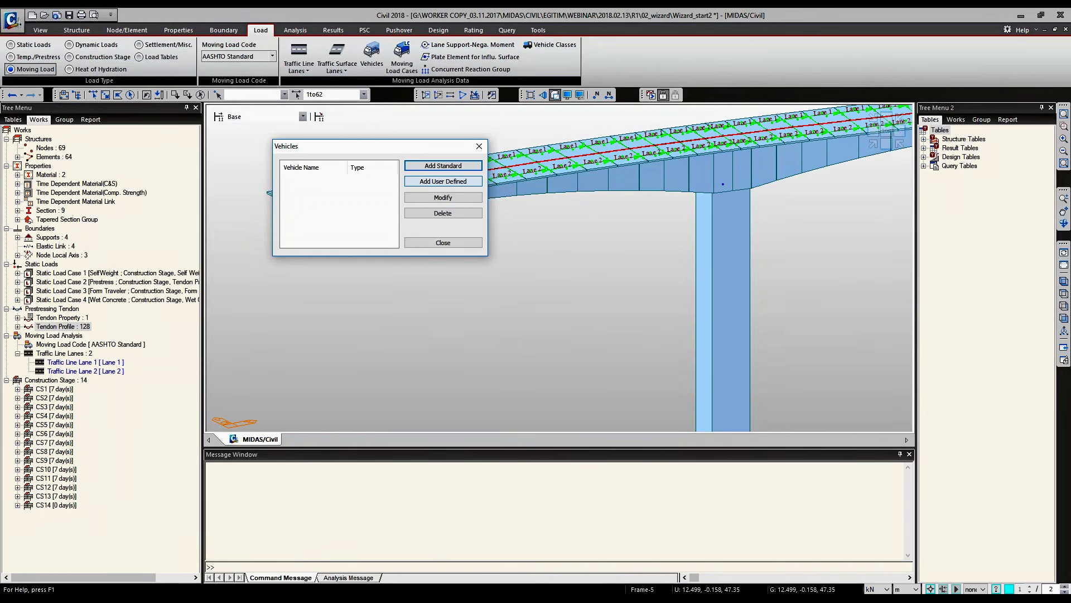
click(443, 181)
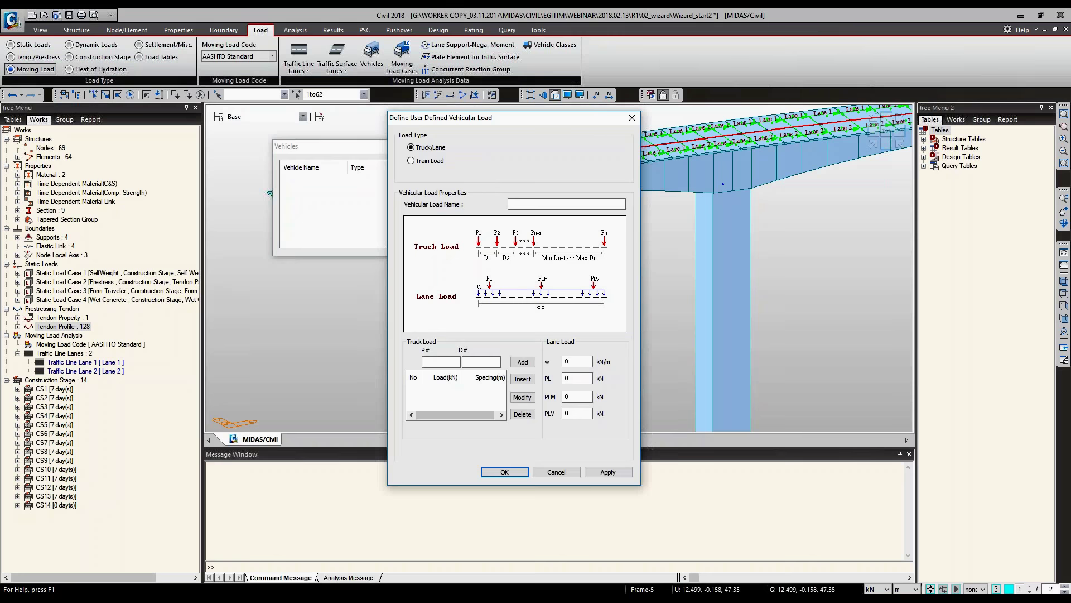
key(Escape)
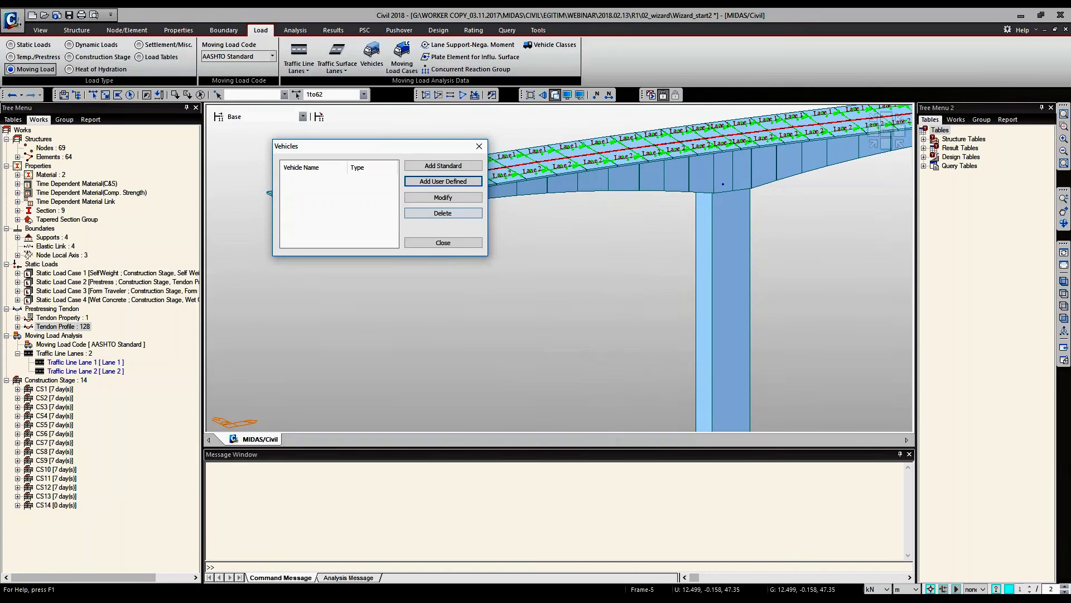
Add the HS20-44 vehicle from the AASHTO Standard Load and finish the vehicle definition.
click(442, 165)
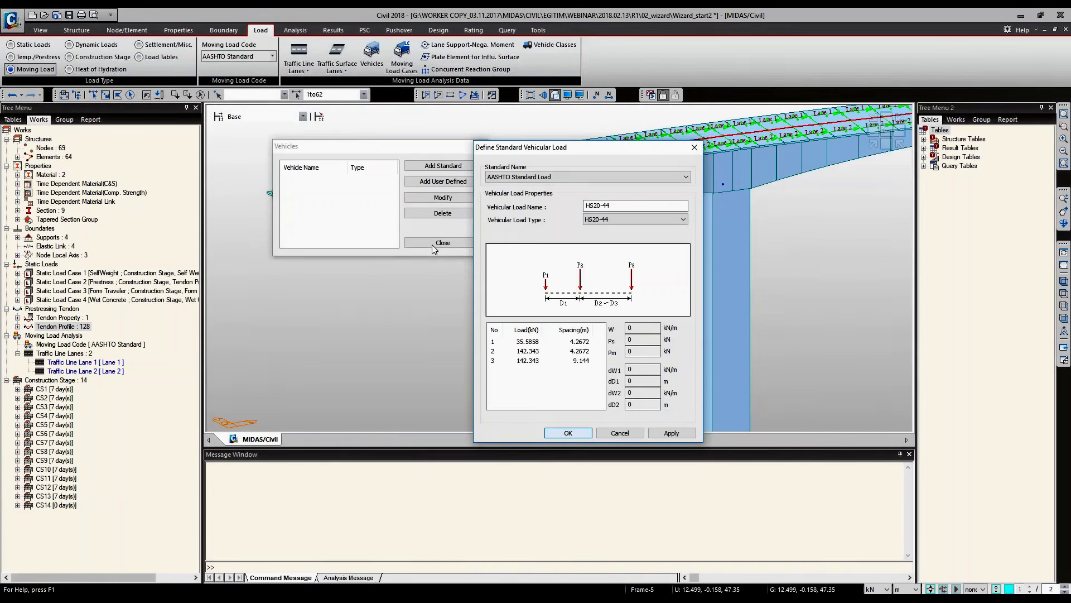
key(Return)
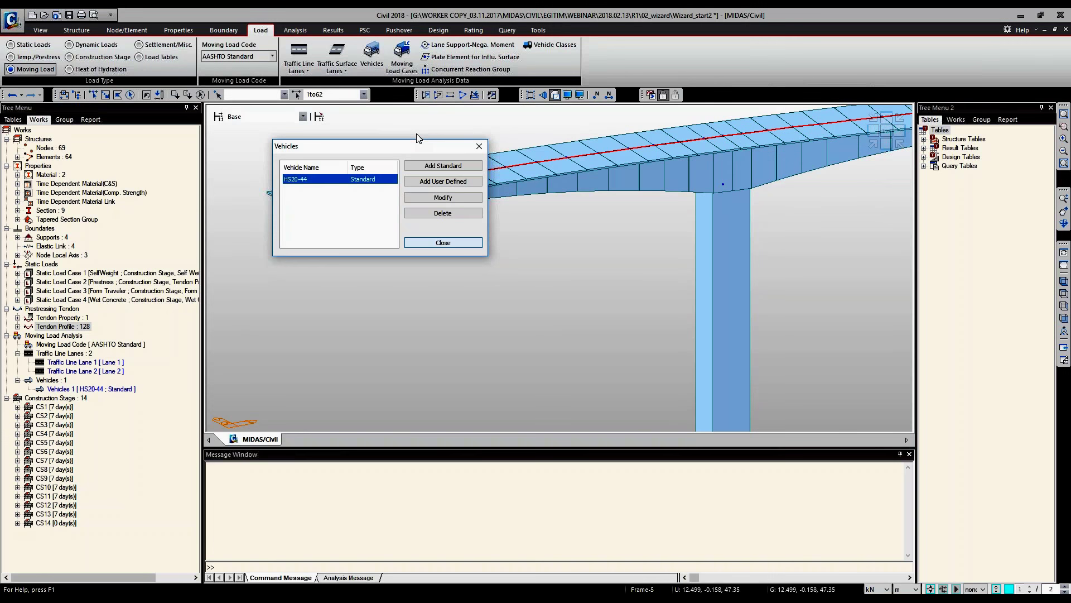
key(Return)
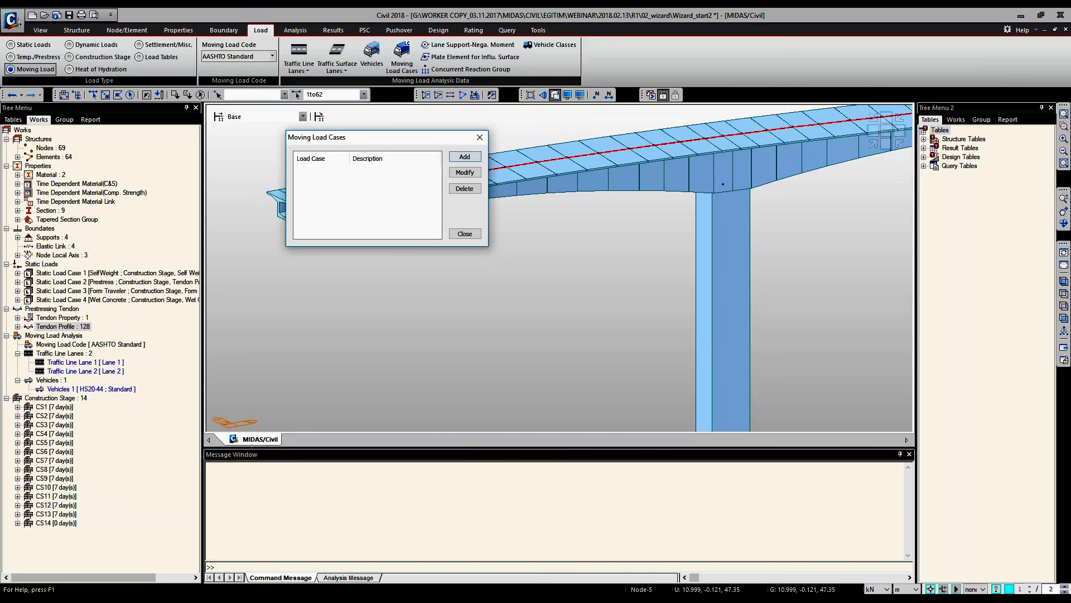
Create moving load case MVL with an HS20-44 sub-load case, scale factor 1, minimum 1 and maximum 2 loaded lanes.
key(Return)
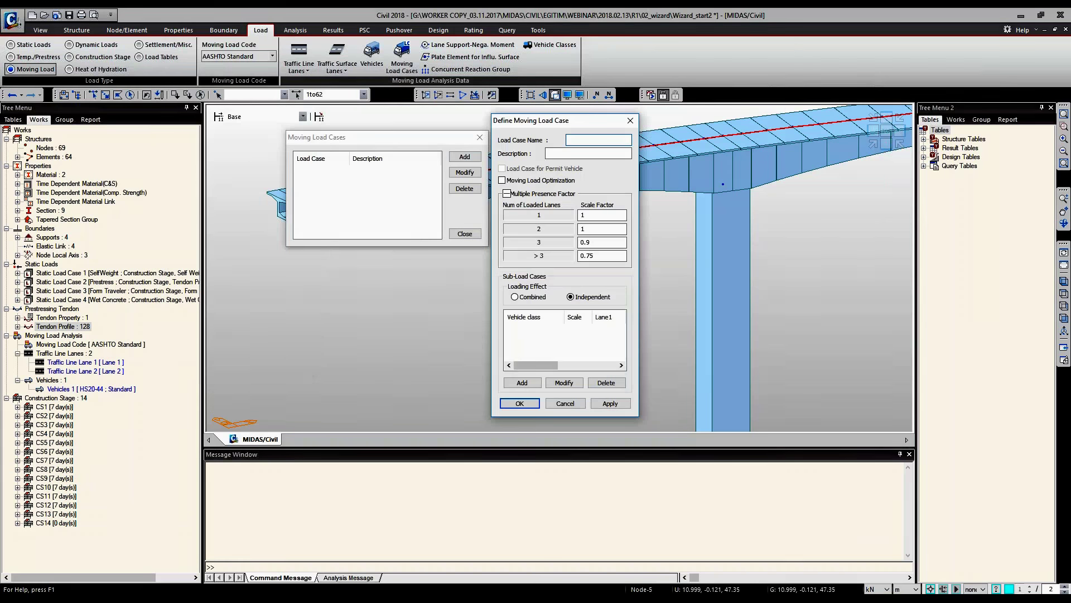
text(MVL)
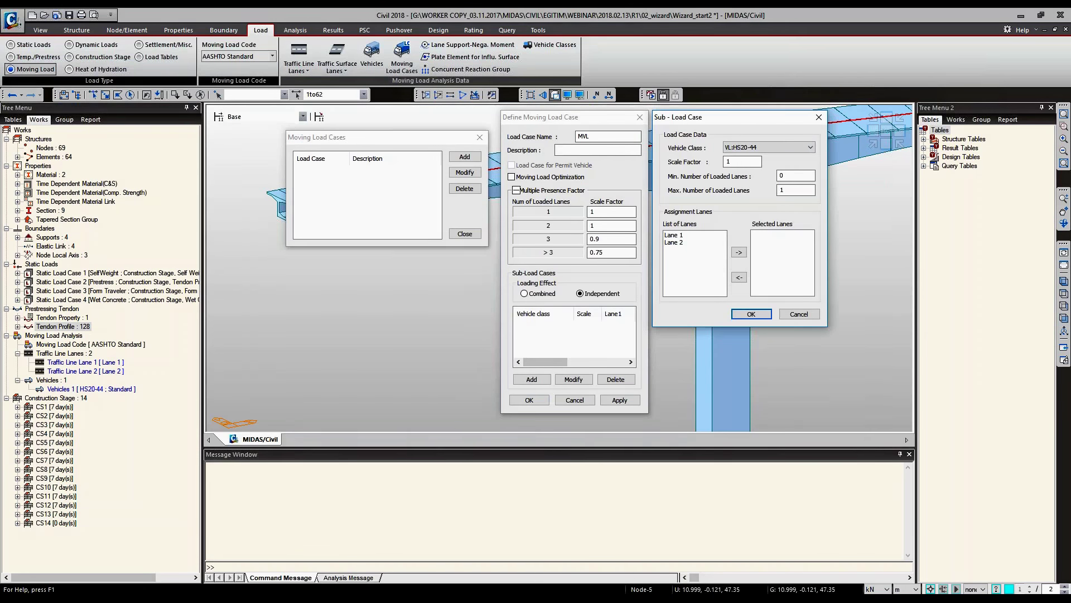
click(748, 163)
click(786, 175)
double_click(782, 175)
text(1)
key(Tab)
text(2)
Assign Lane 1 and Lane 2 to the sub-load case and save the moving load case.
drag(680, 242, 678, 235)
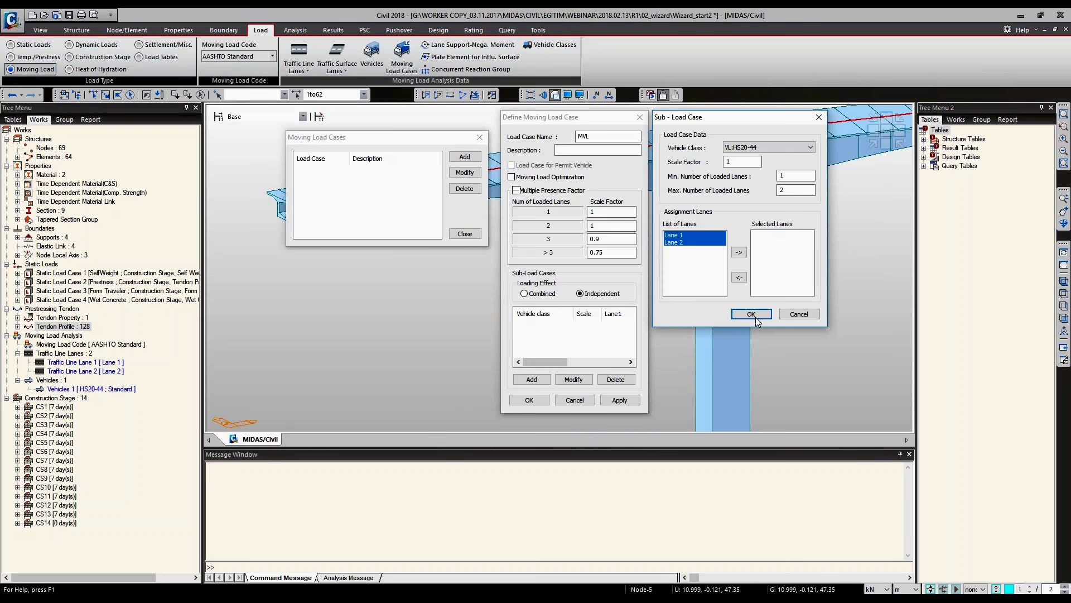
click(739, 252)
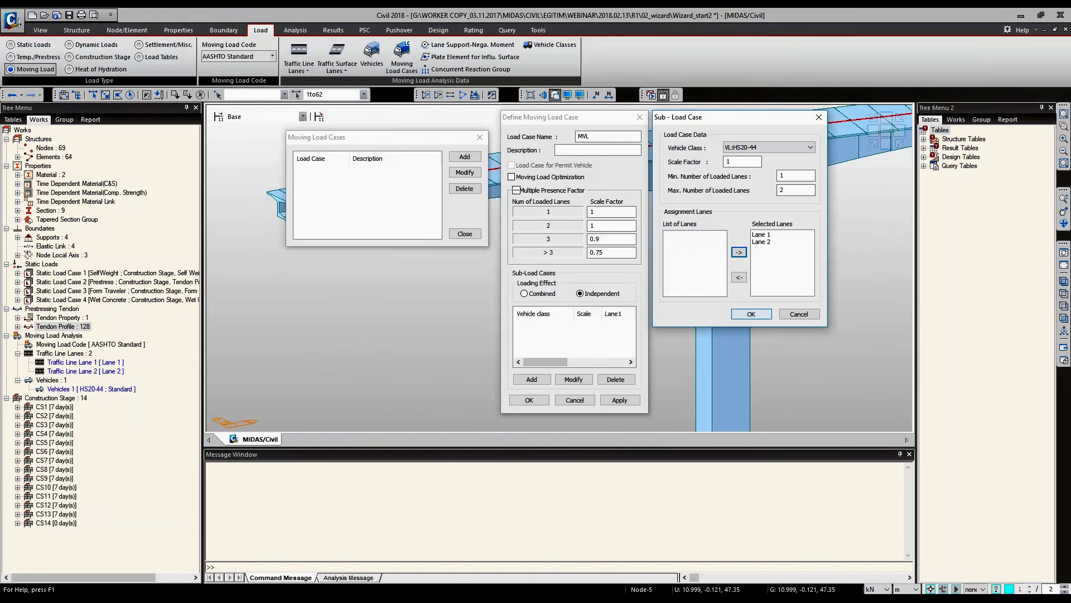
click(751, 313)
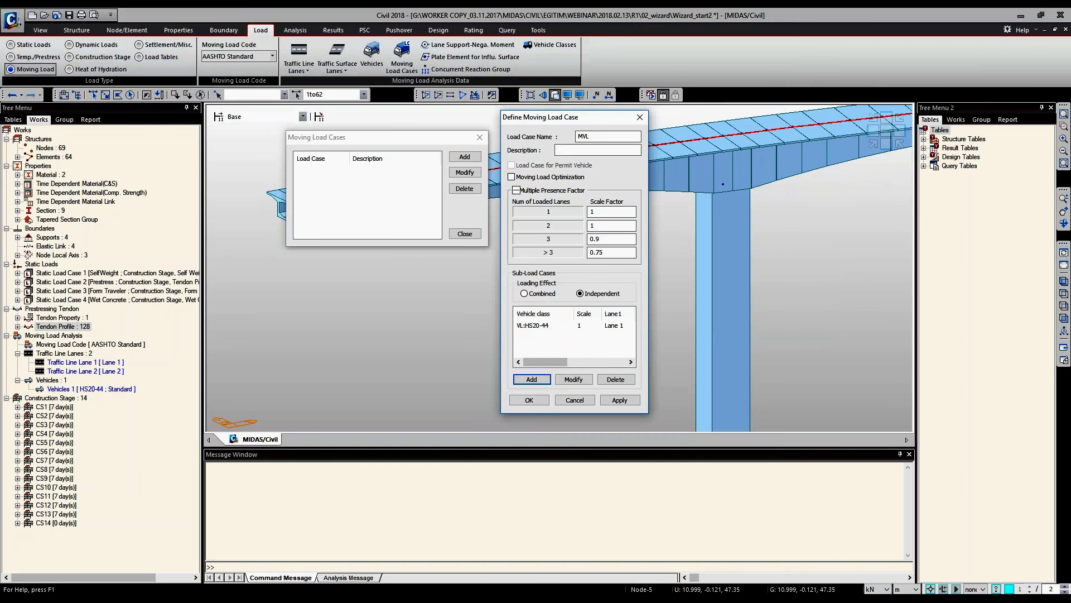
click(529, 400)
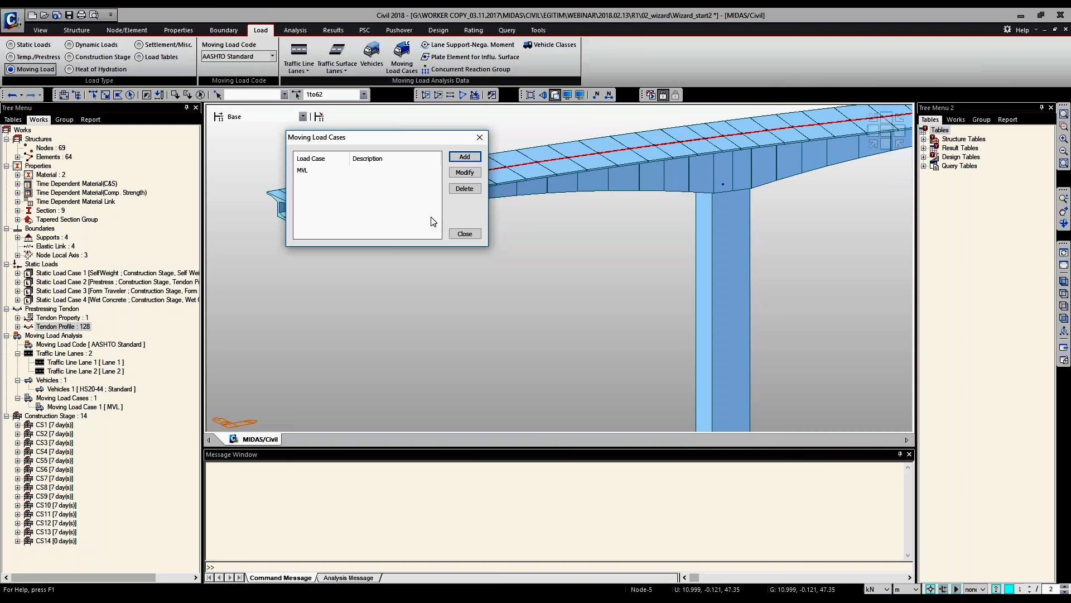
click(464, 234)
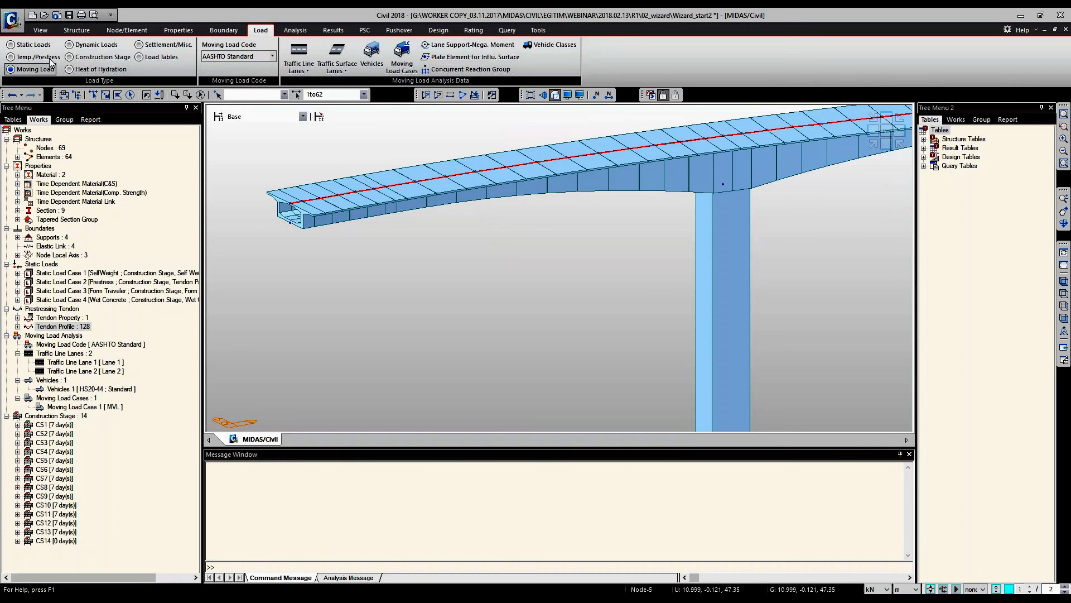
Switch the temperature unit to Celsius and review the system temperature load together with the structure's initial temperature setting.
click(38, 56)
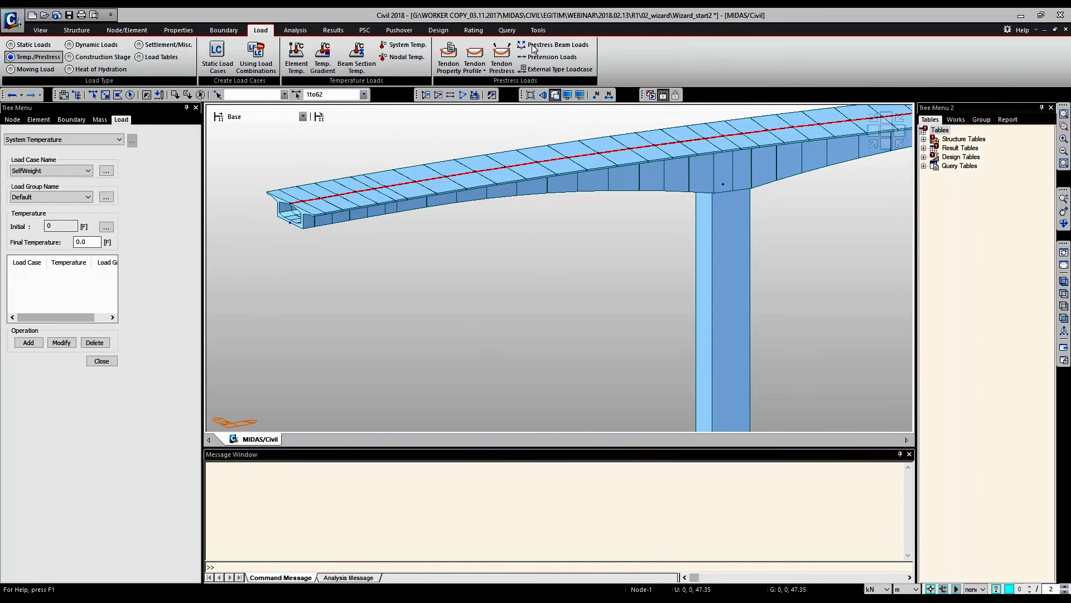
click(552, 45)
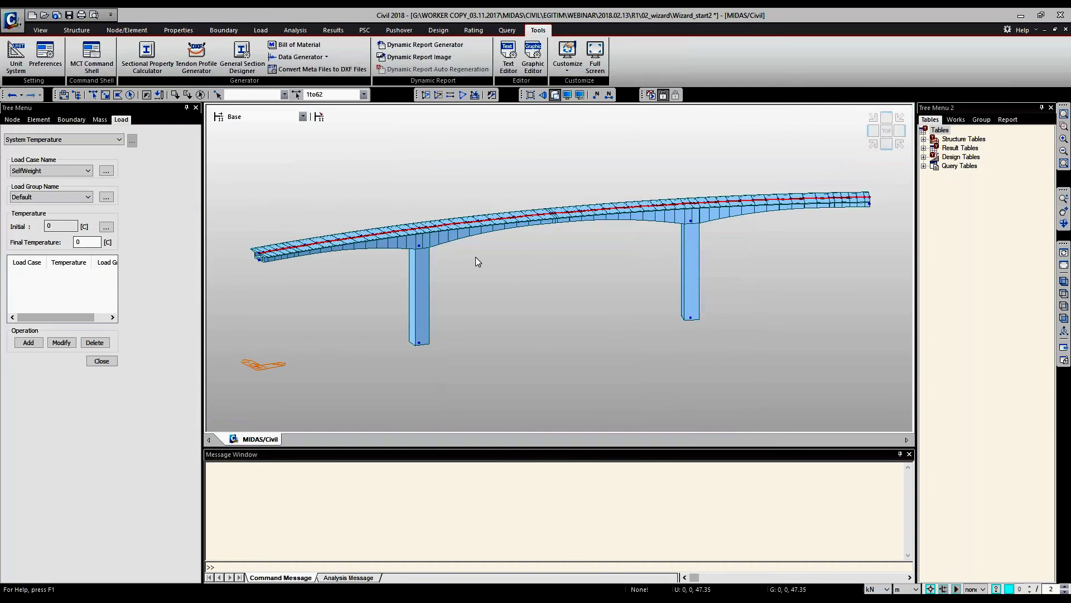
click(106, 227)
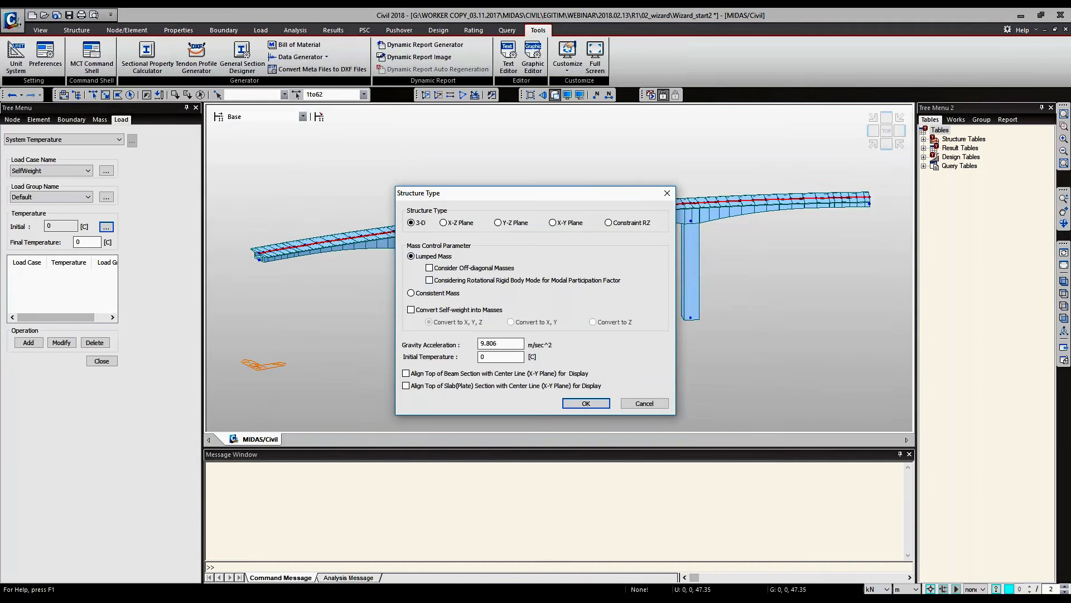
double_click(483, 356)
key(Return)
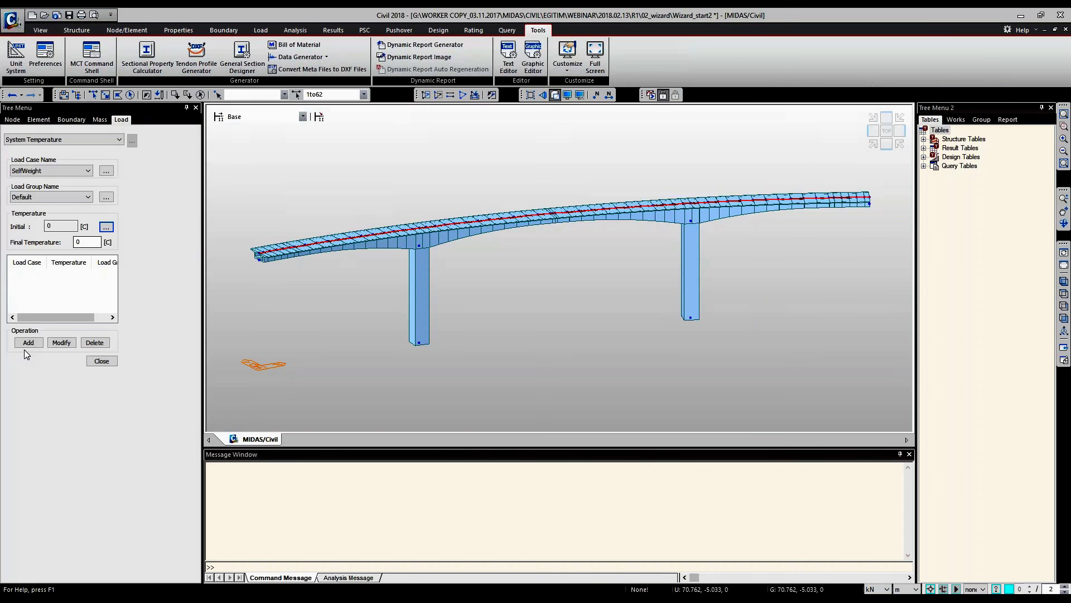
key(Tab)
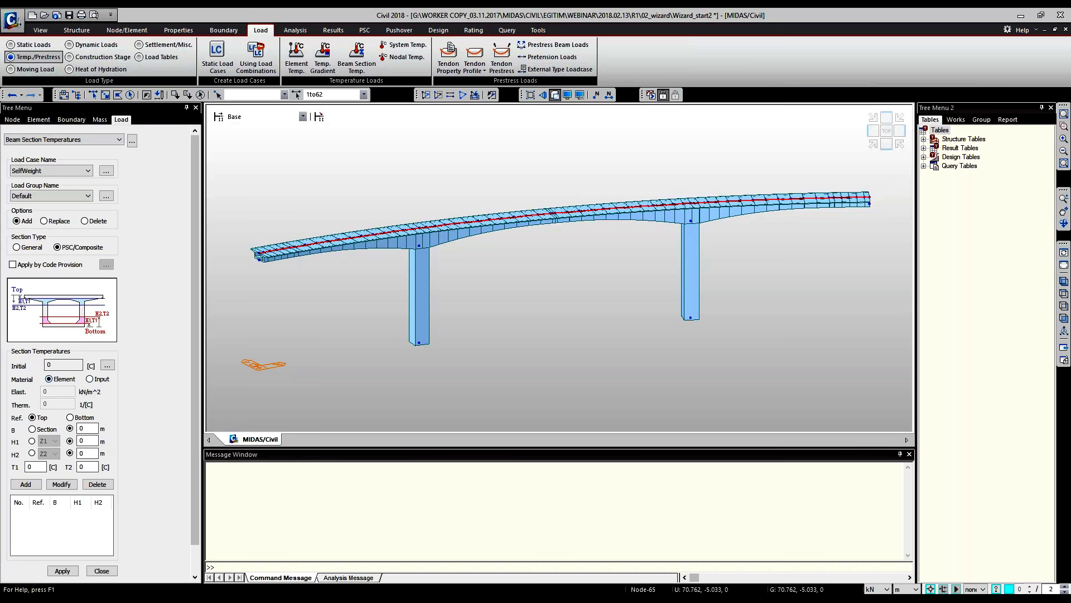
Examine the beam section temperature options for PSC/Composite sections, comparing element-based and user-input material properties, without adding a load.
click(89, 379)
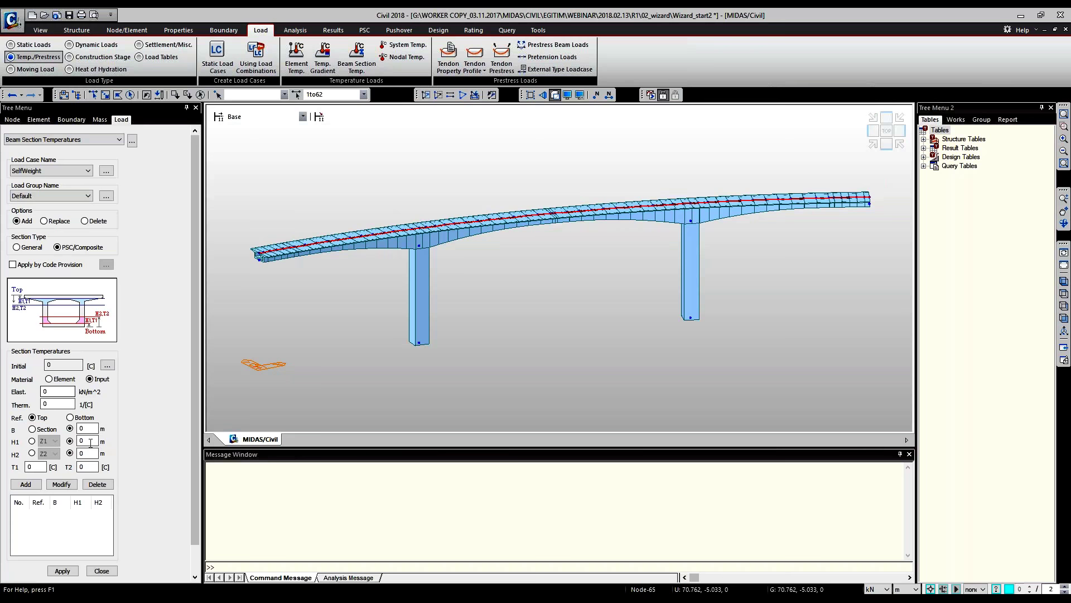
click(49, 379)
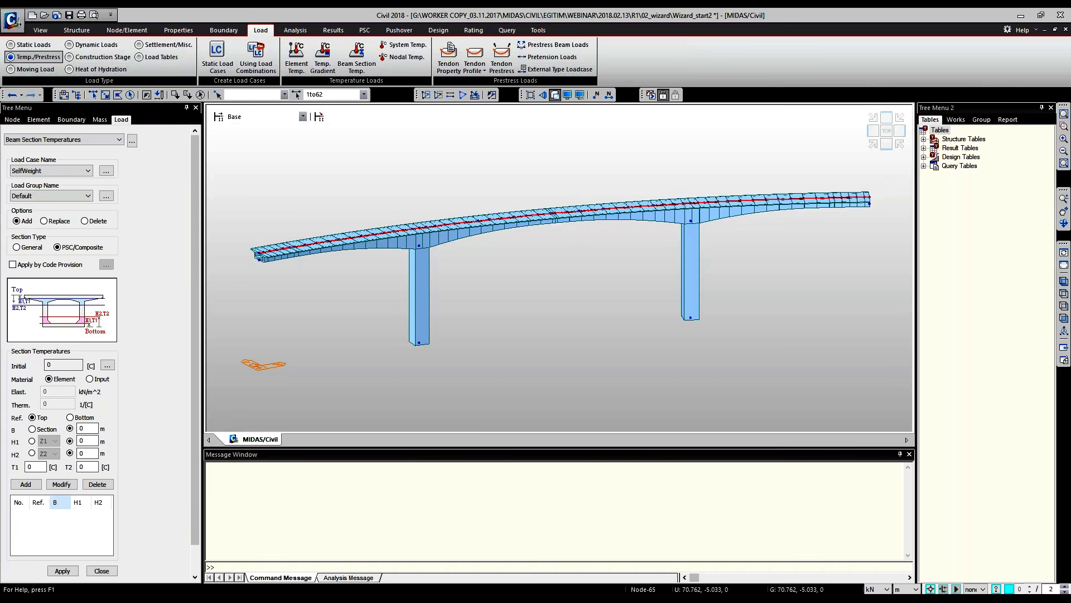
click(221, 64)
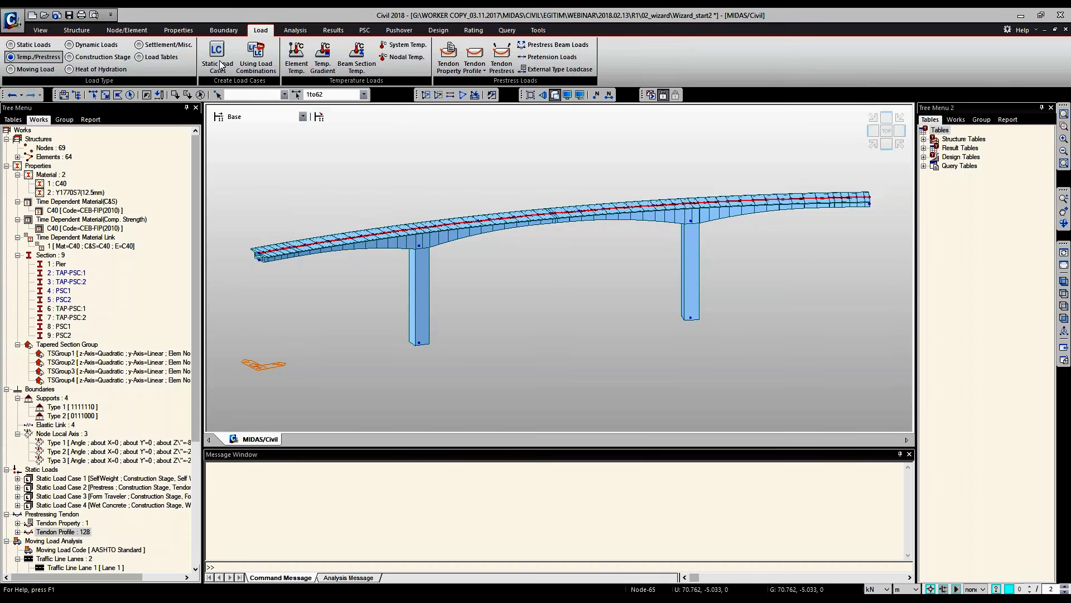
Try generating an AASHTO-LRFD6th(2012) design response spectrum for site class B, and check the spectrum file import without choosing a file.
click(94, 45)
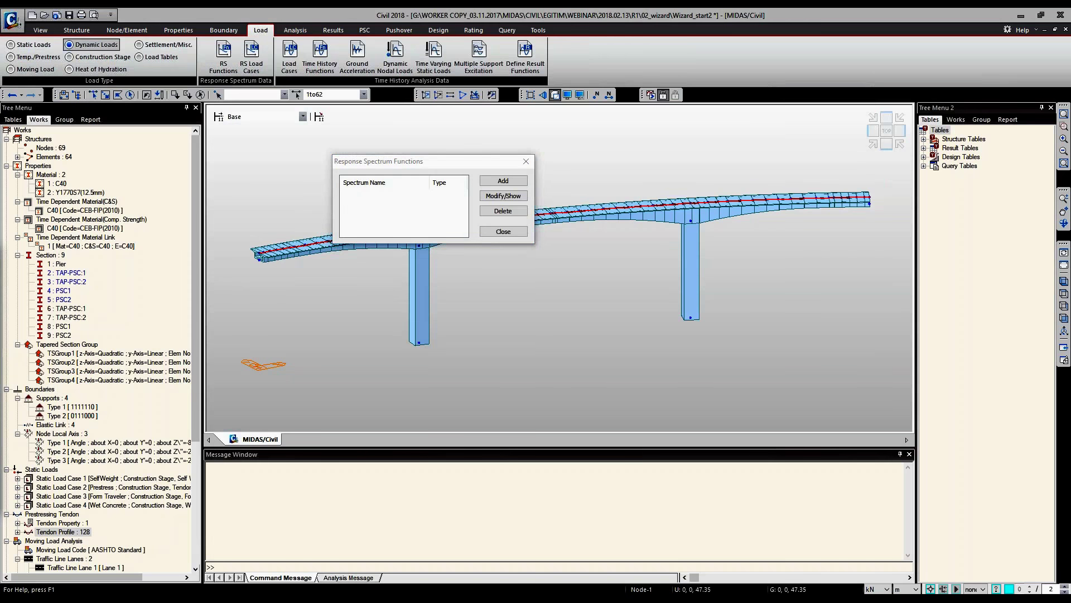
click(503, 180)
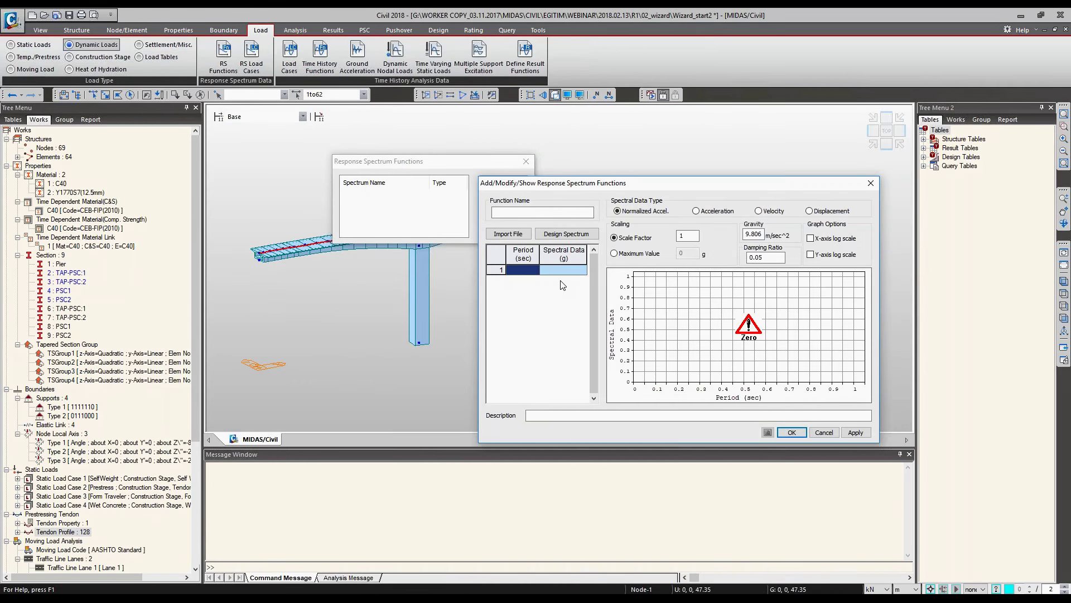
click(566, 233)
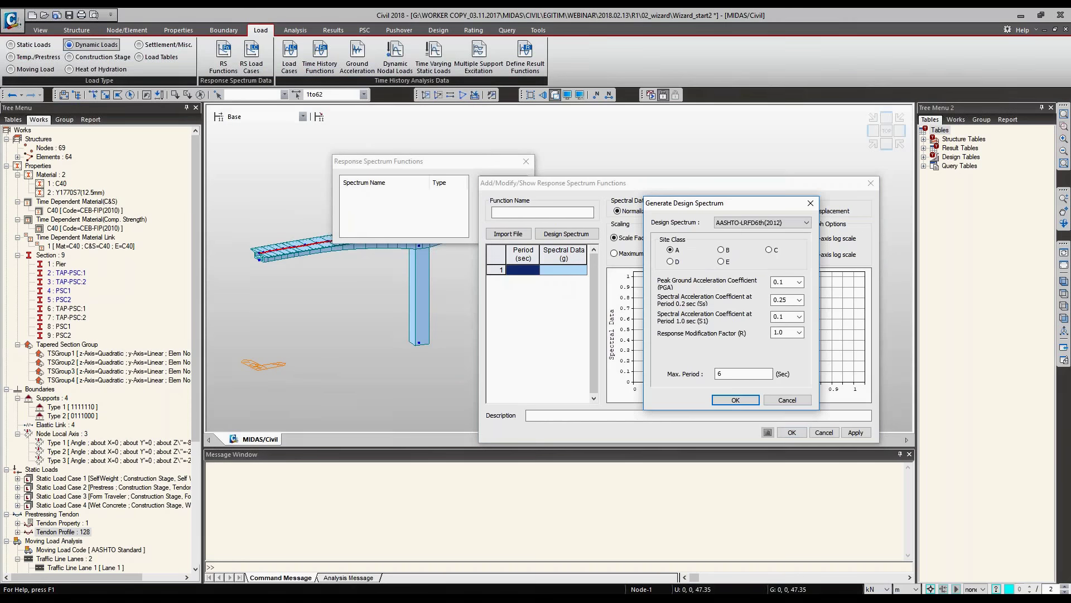
click(721, 250)
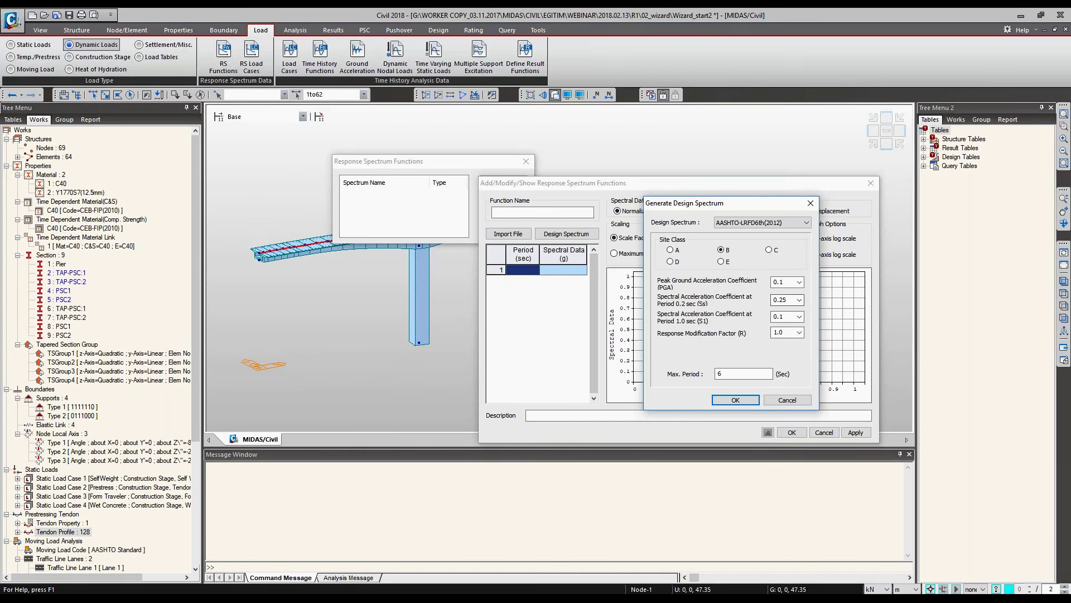
key(Return)
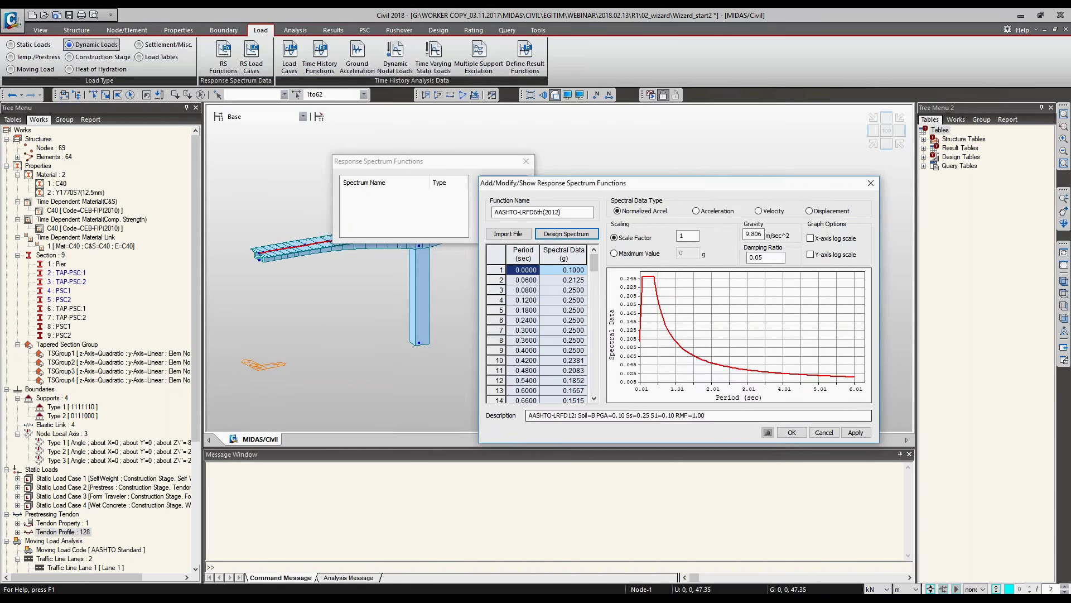
click(507, 233)
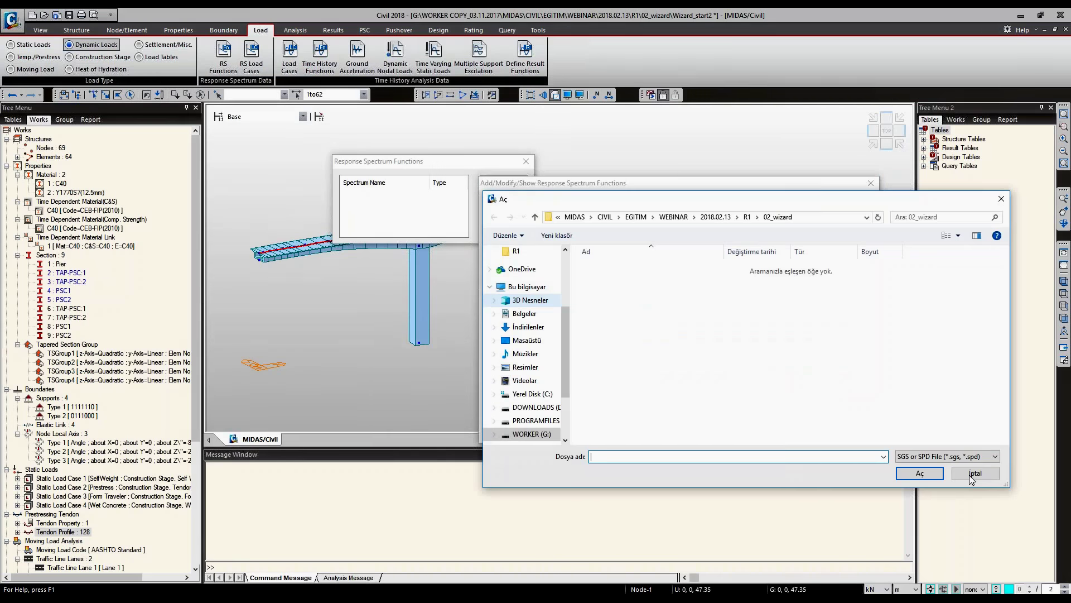
click(972, 477)
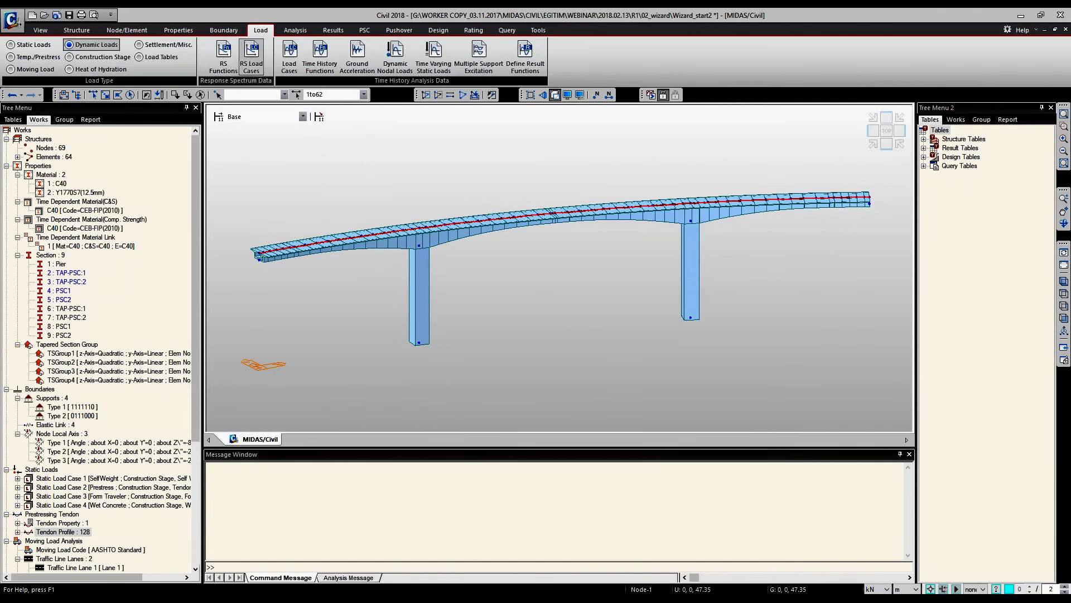
Generate a trial time history function from the T1-I-1 (1978, MIYAGI-Coast, LG) earthquake record.
click(319, 56)
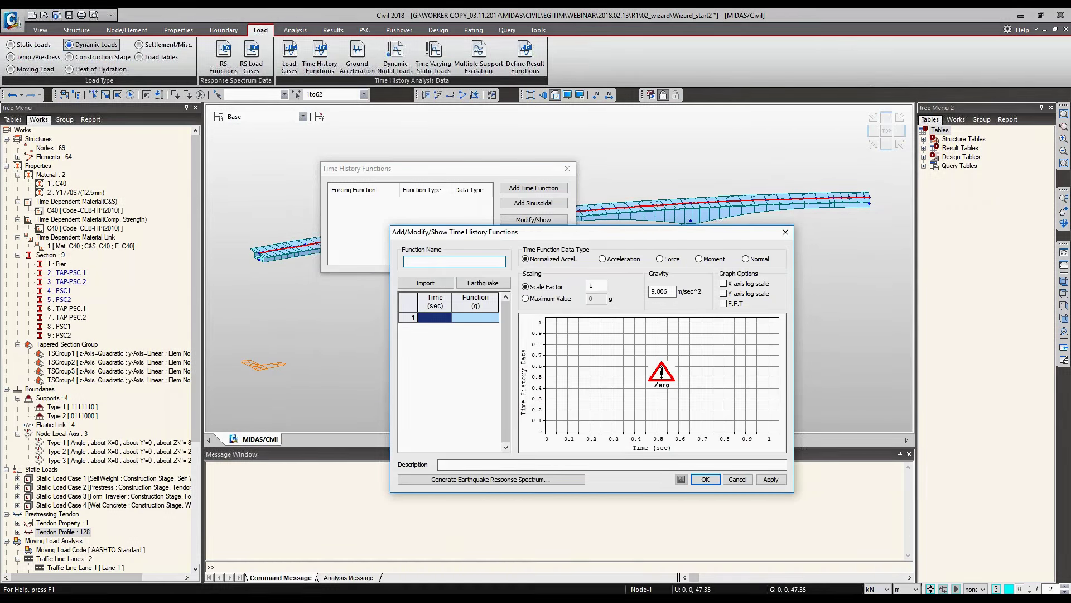
click(483, 282)
click(591, 332)
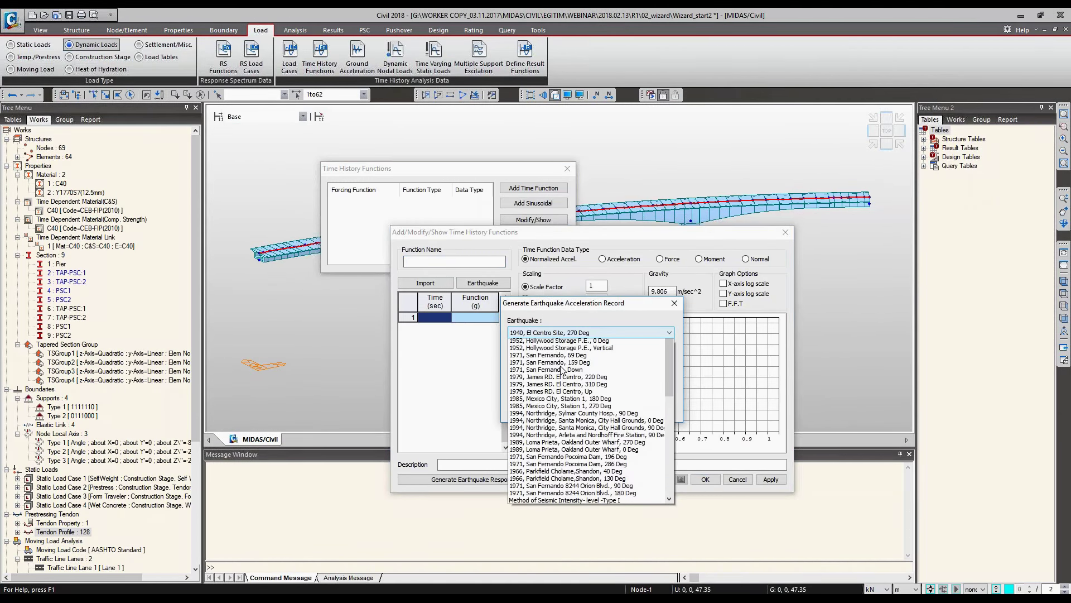
scroll(632, 444, down, 8)
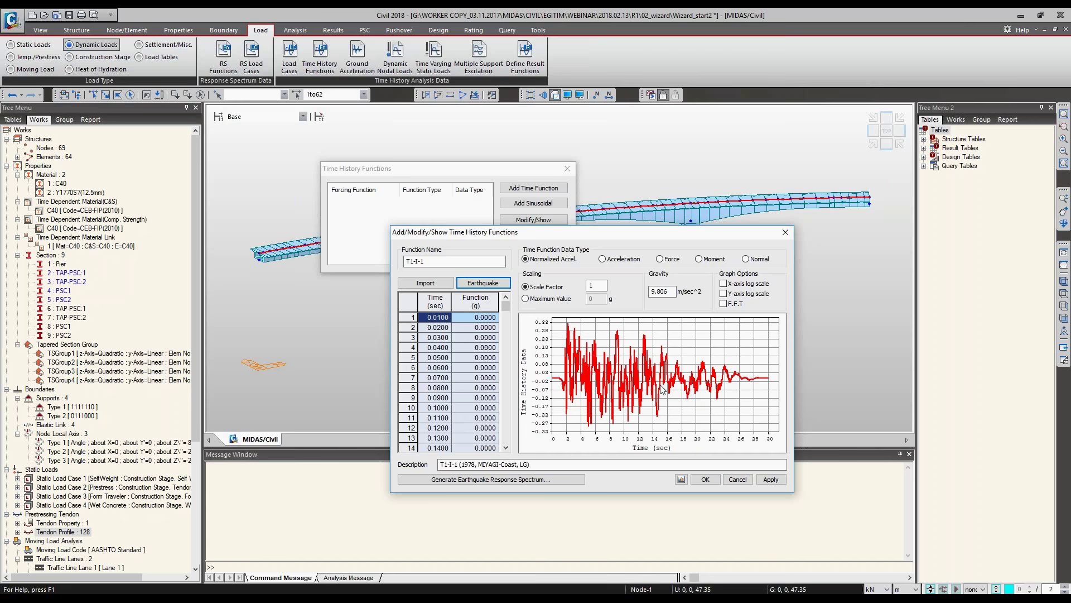
mouse_move(662, 389)
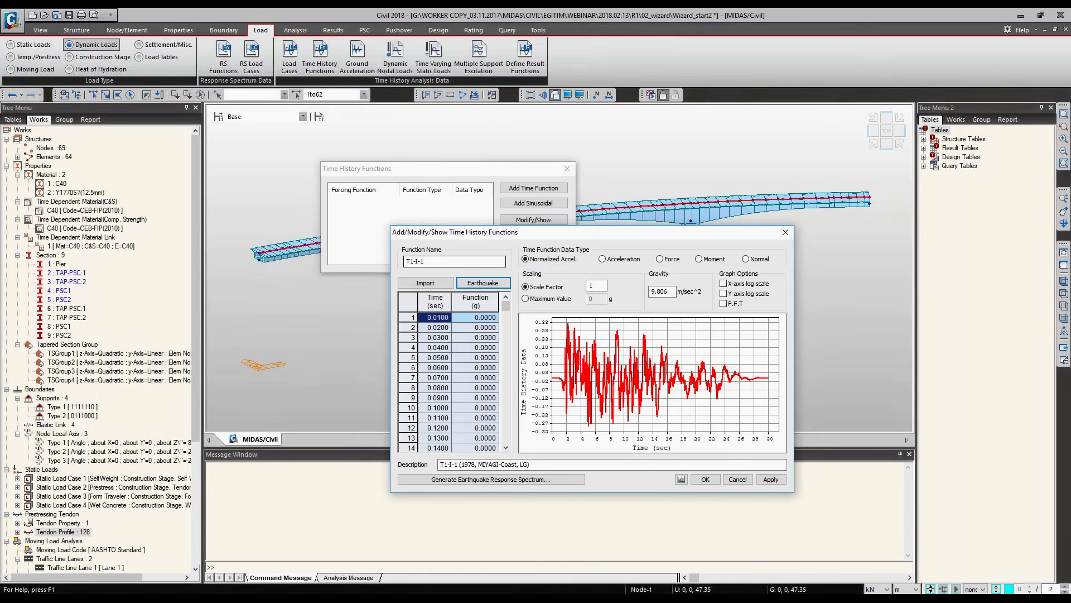
Check the file import option for time history records and leave the time history function definition without saving.
click(425, 282)
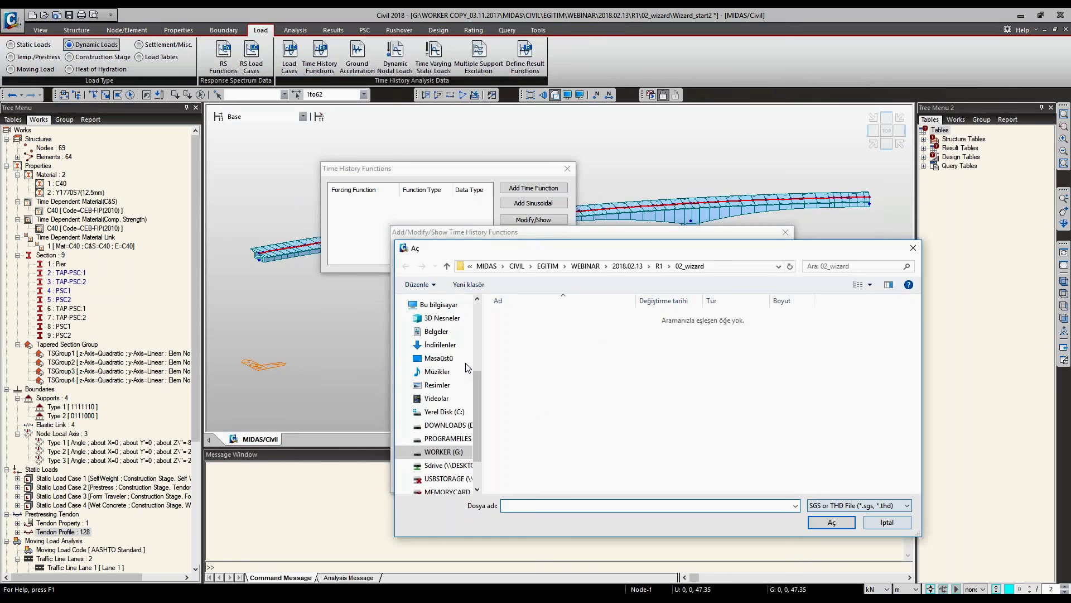
key(Escape)
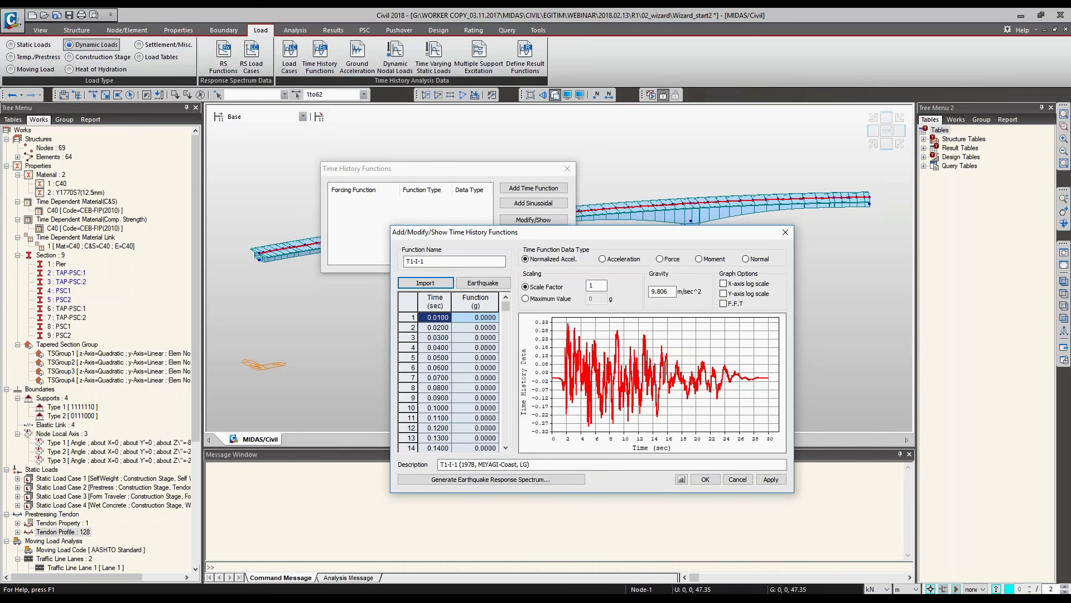
scroll(453, 372, down, 15)
key(Escape)
key(Escape)
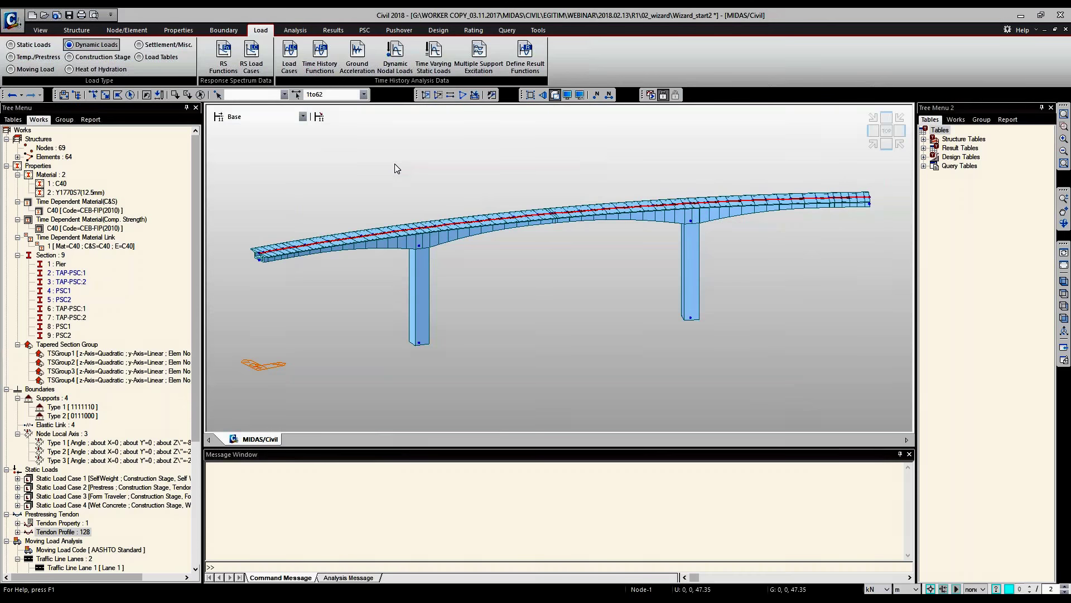
Auto-generate the concrete design load combinations and review the resulting combination list.
click(296, 31)
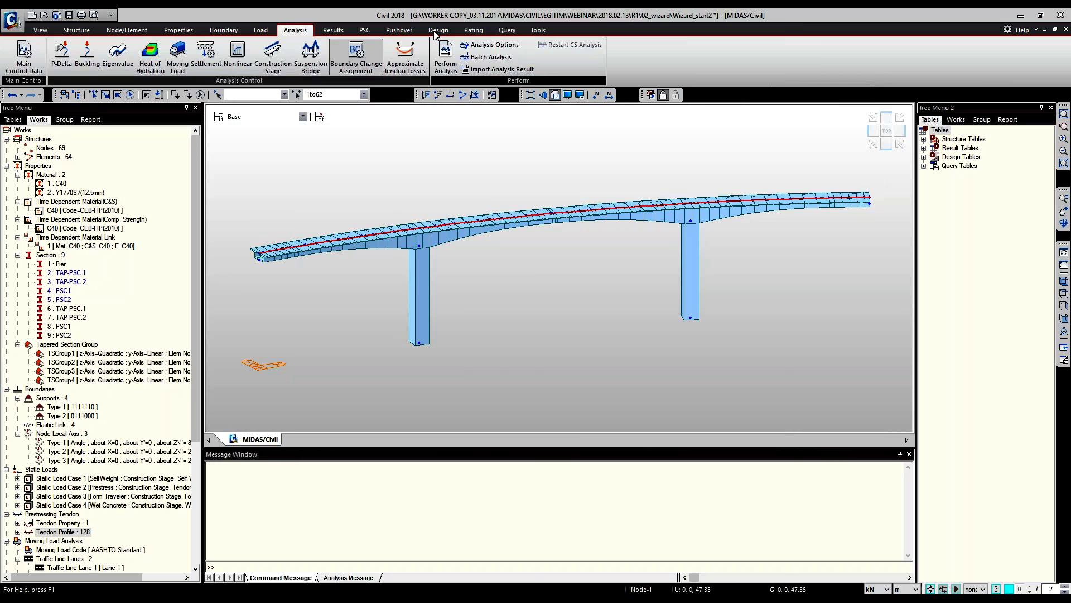
click(332, 32)
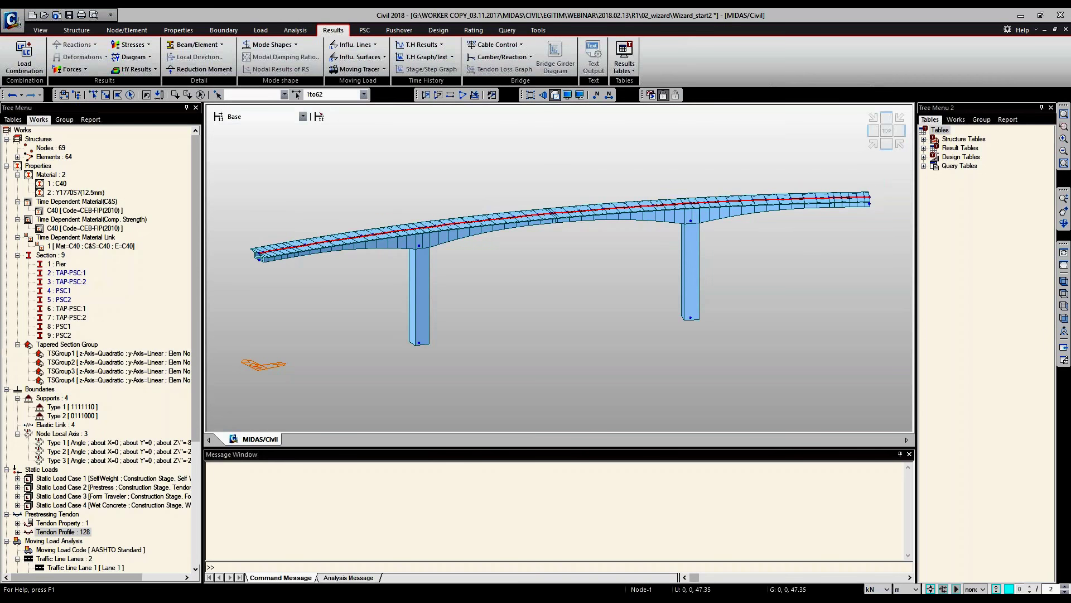
key(ctrl+F9)
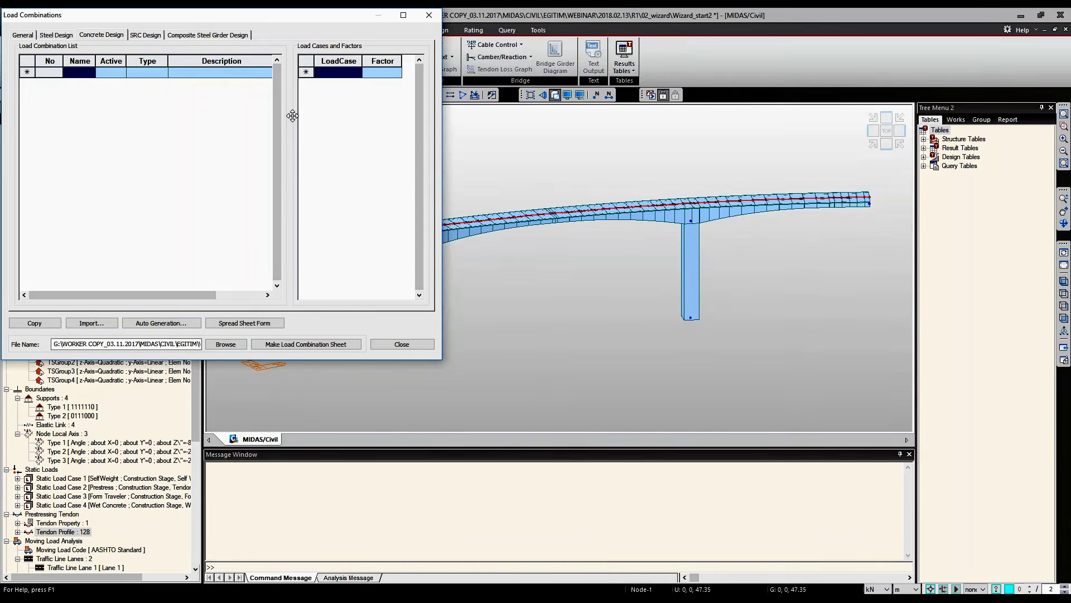
click(161, 322)
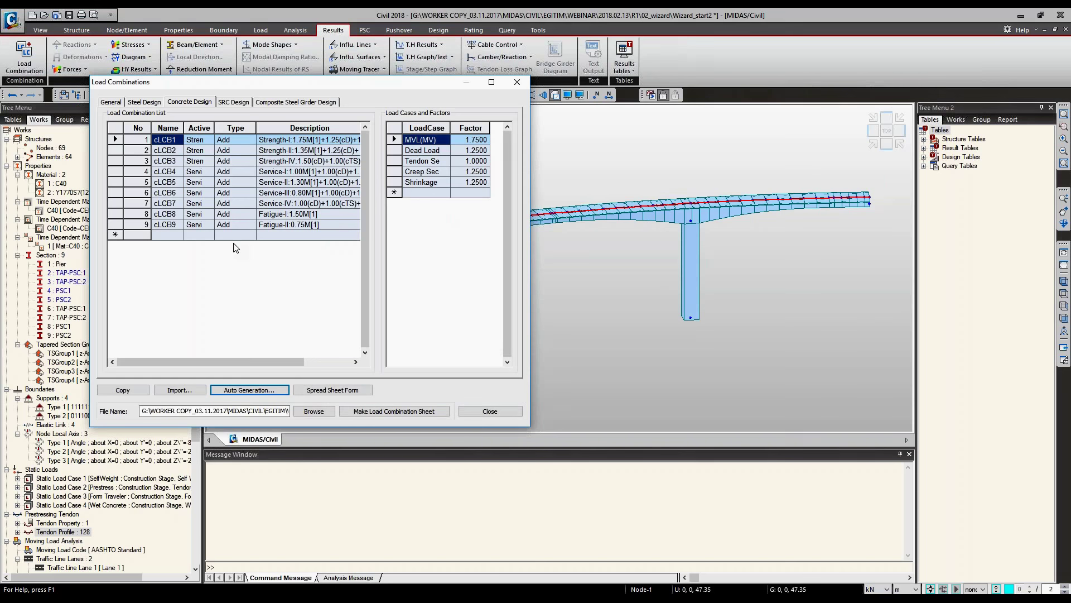
click(235, 235)
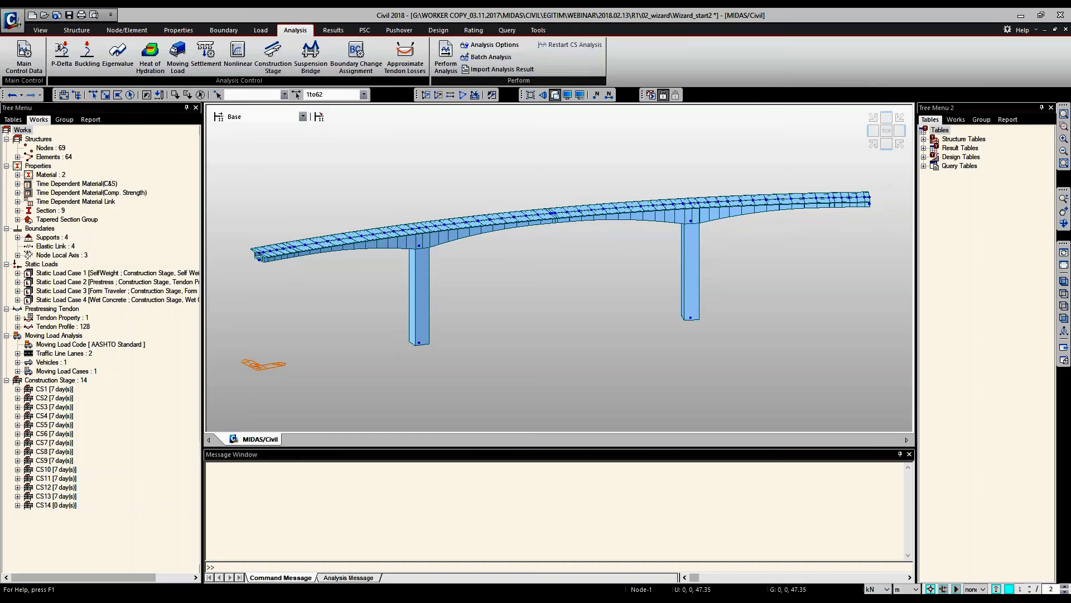
Run the analysis of the bridge model.
key(F5)
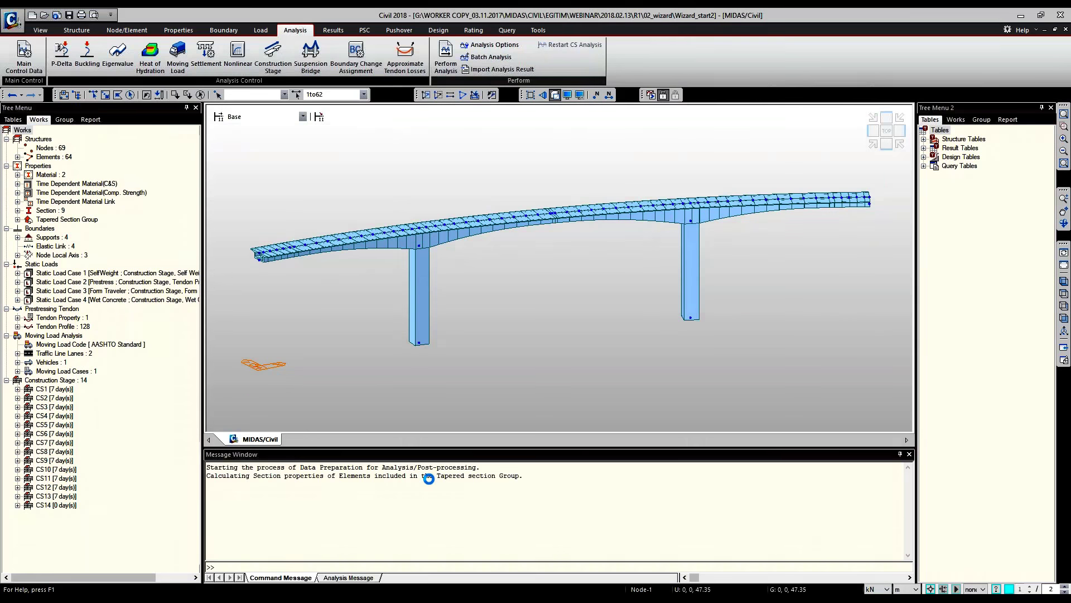
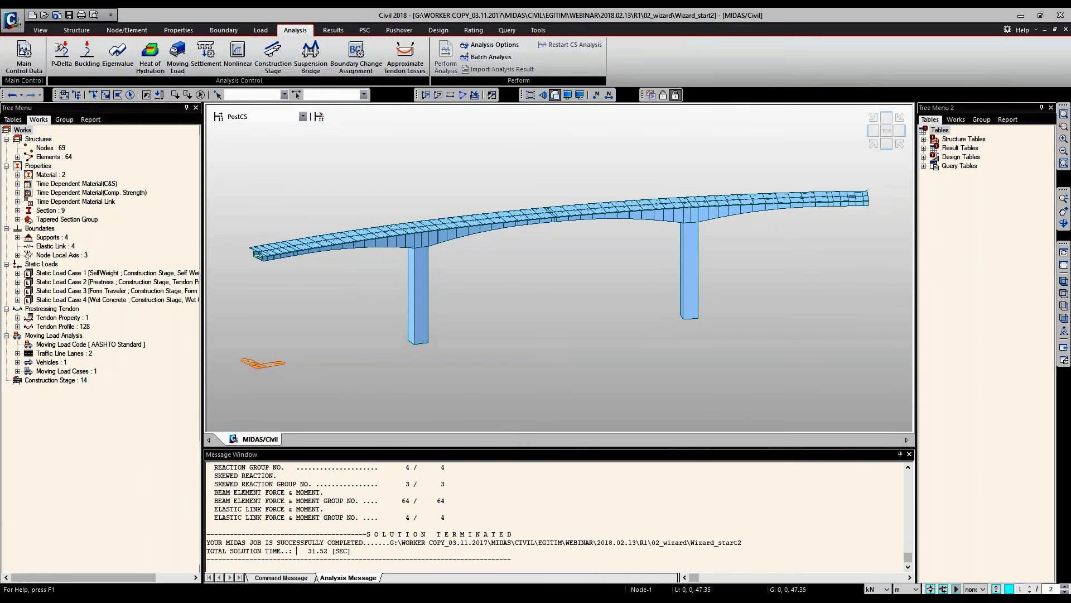
Display the DZ deformed shape for CS: Summation with values and legend at stage CS5, and examine it through stage CS13.
click(333, 30)
click(240, 117)
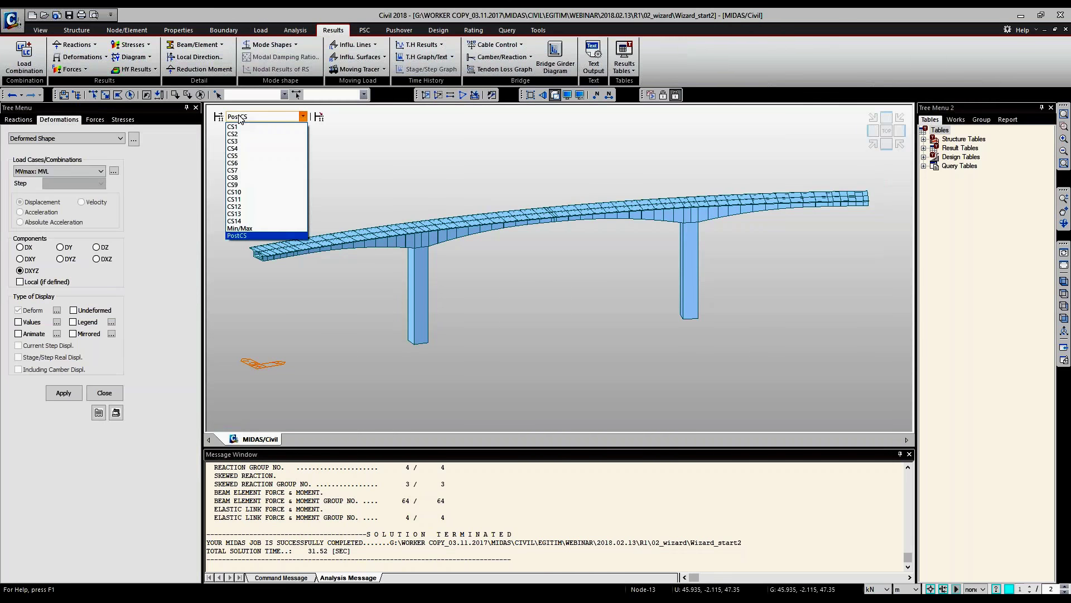
click(240, 117)
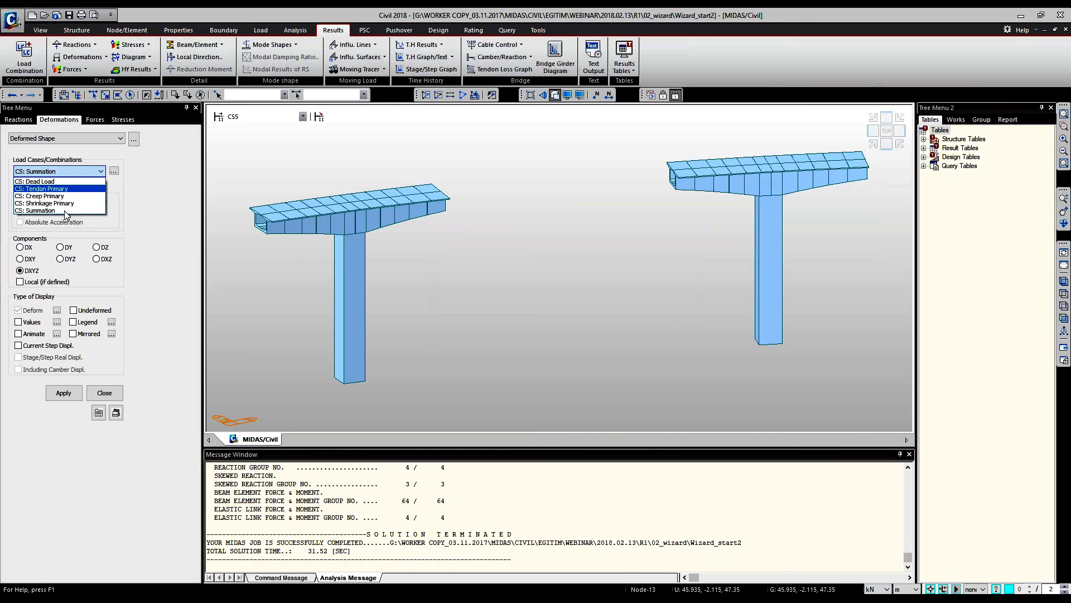
click(55, 210)
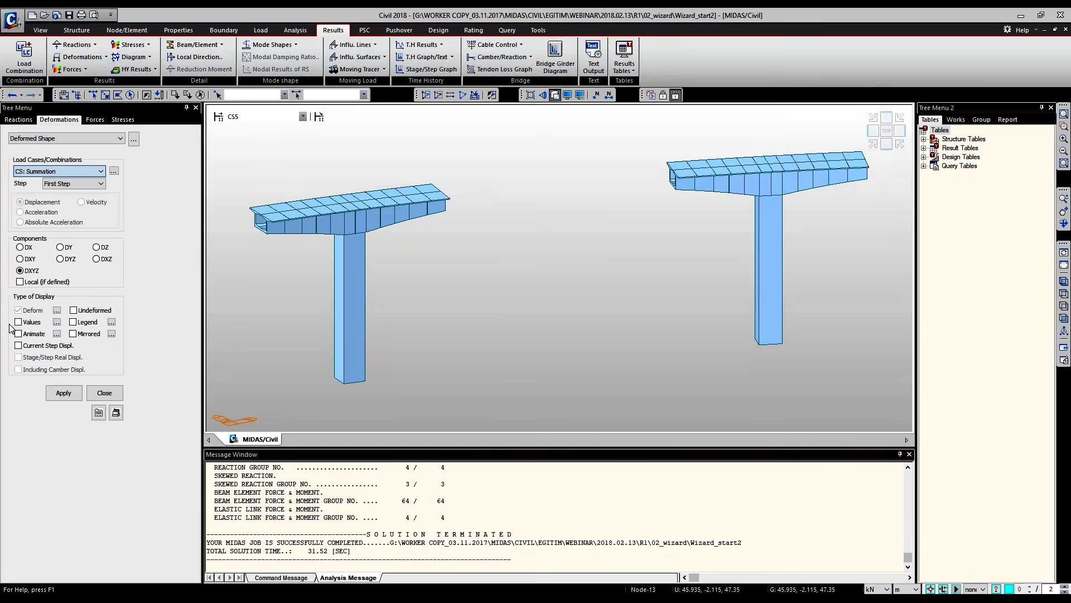
click(96, 247)
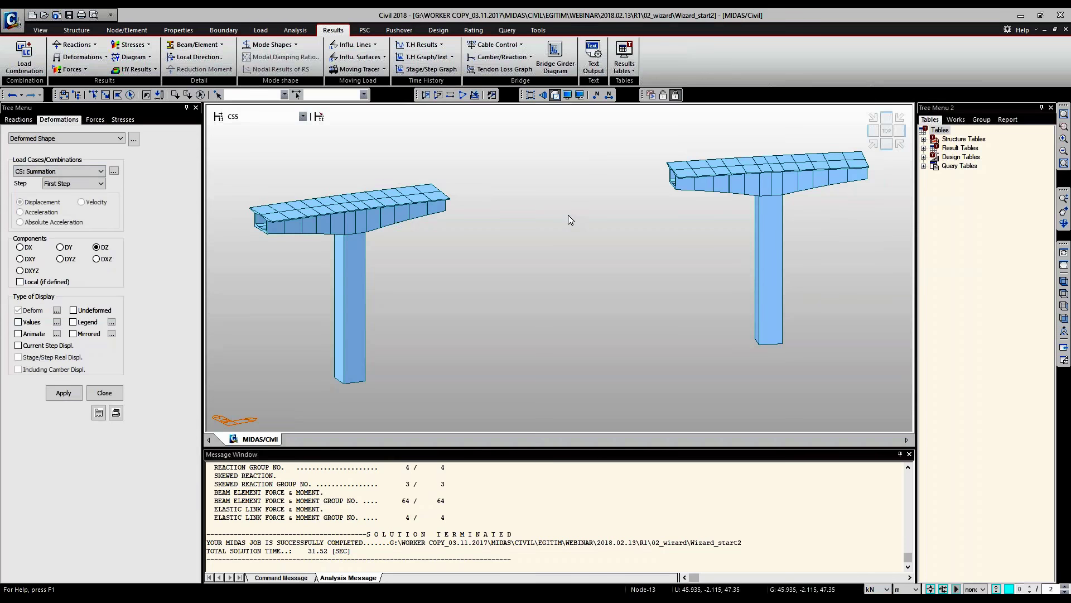
click(18, 321)
click(73, 322)
click(63, 393)
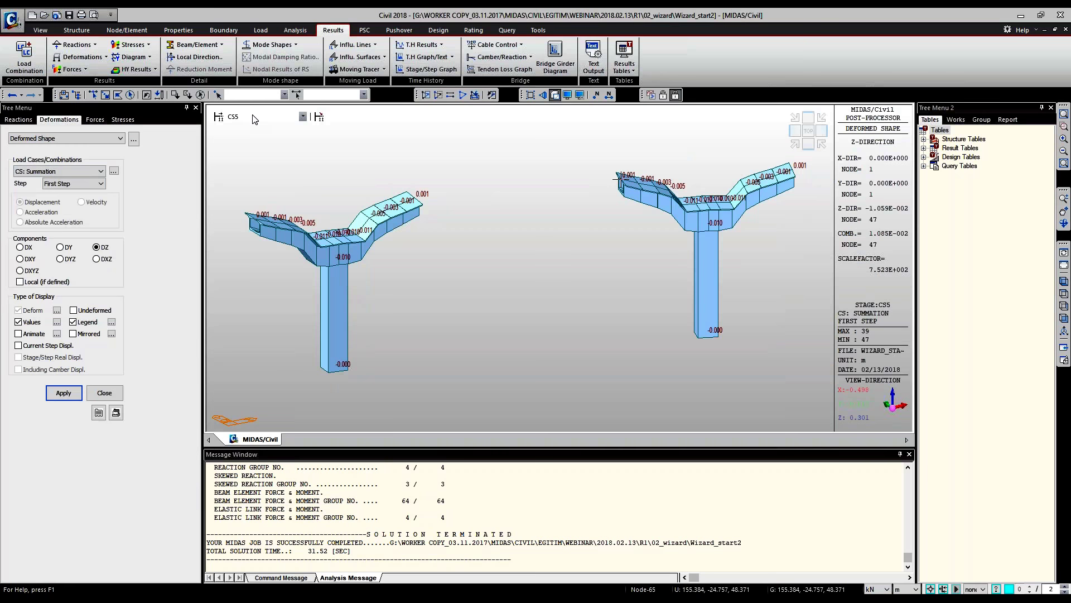
scroll(254, 119, down, 1)
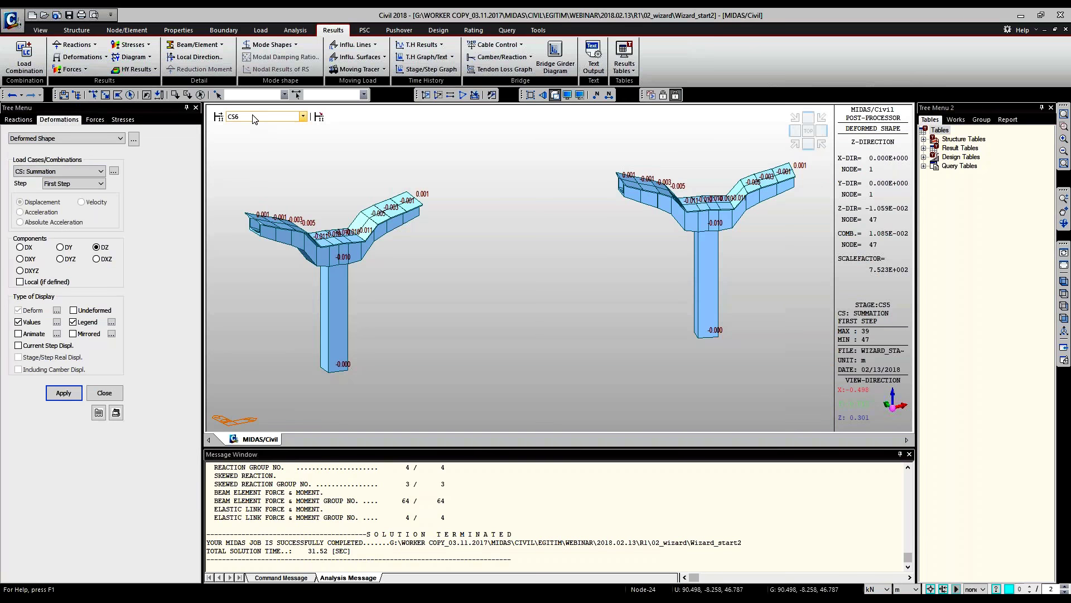
scroll(254, 119, down, 7)
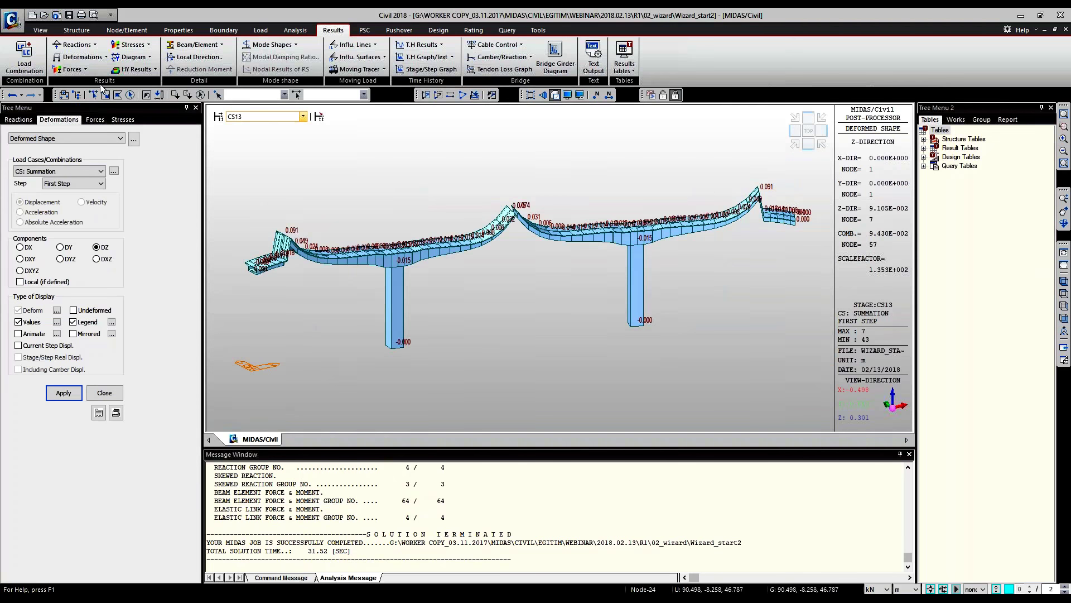
Display the My beam diagram for CS: Summation at the last step of CS14, and turn off the deformed shape.
key(ctrl+shift+f)
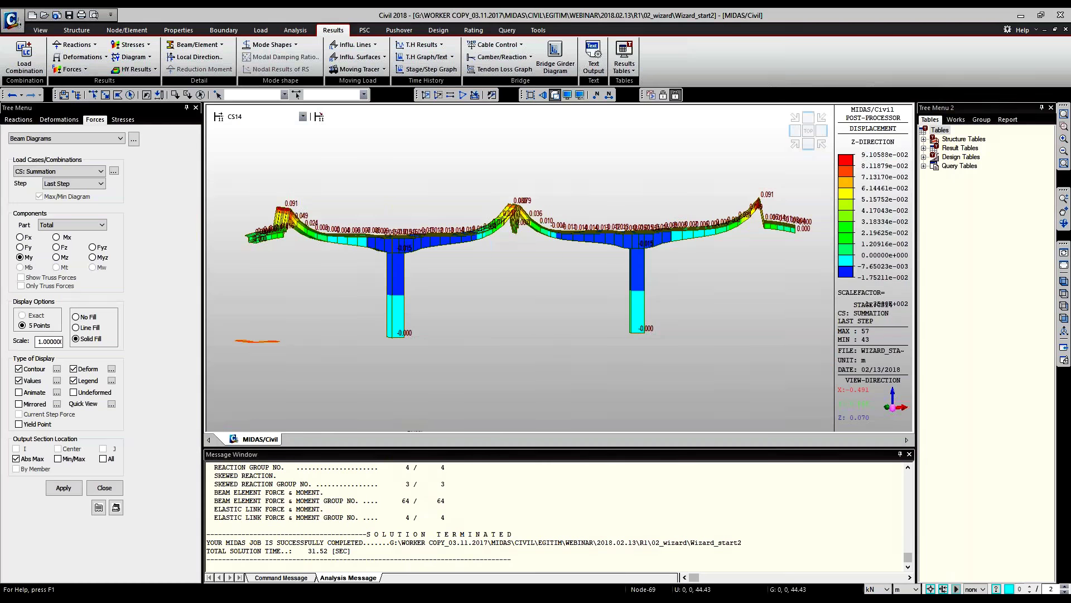
click(63, 488)
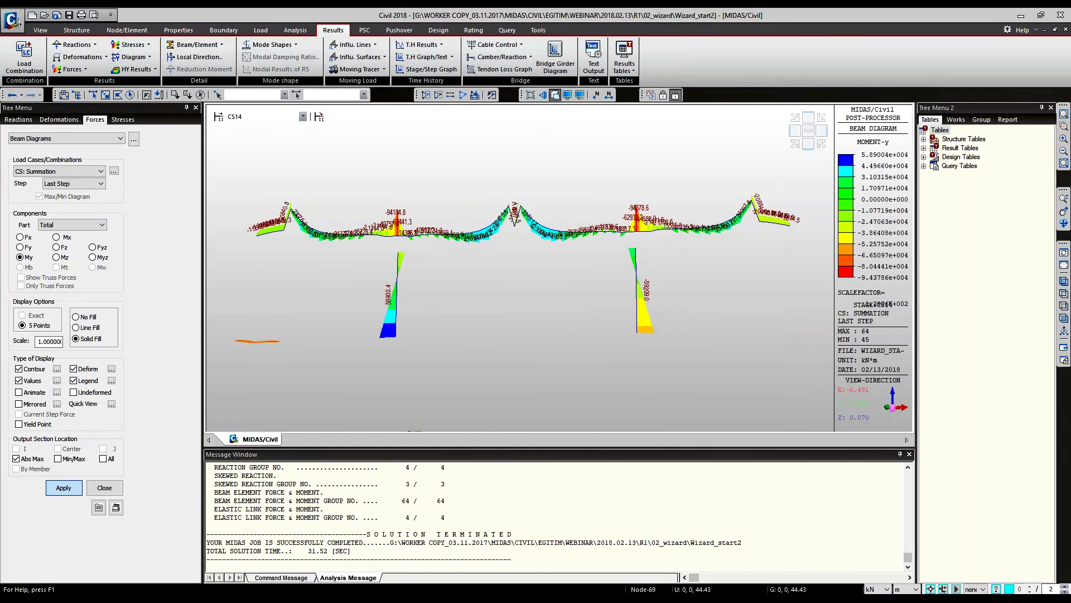
click(74, 369)
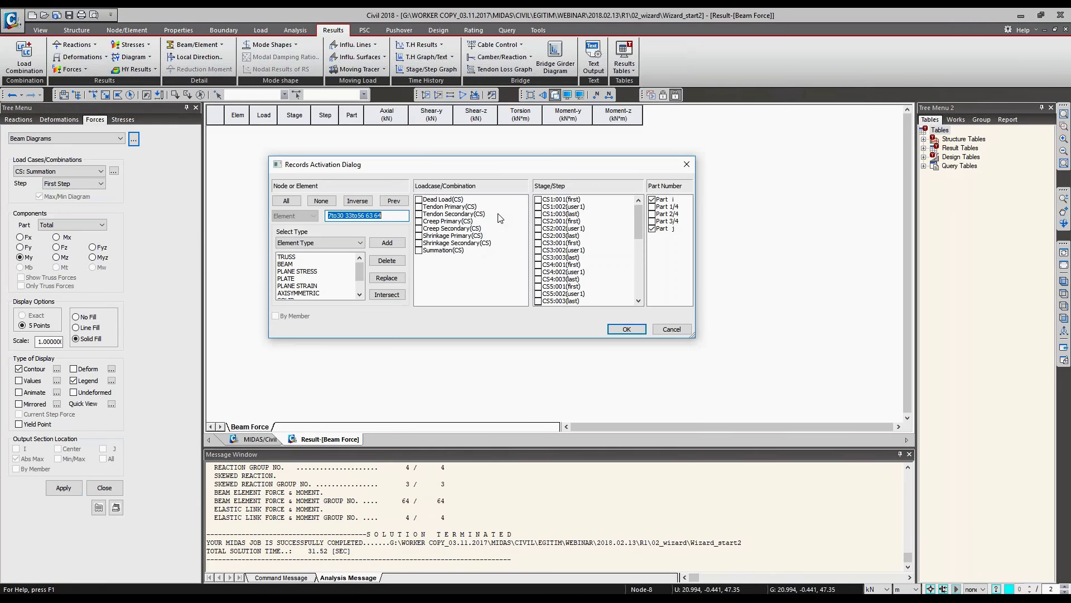
List the beam forces for Dead Load(CS) at the Part i ends in all CS11 steps, review them, and return to the model.
click(419, 199)
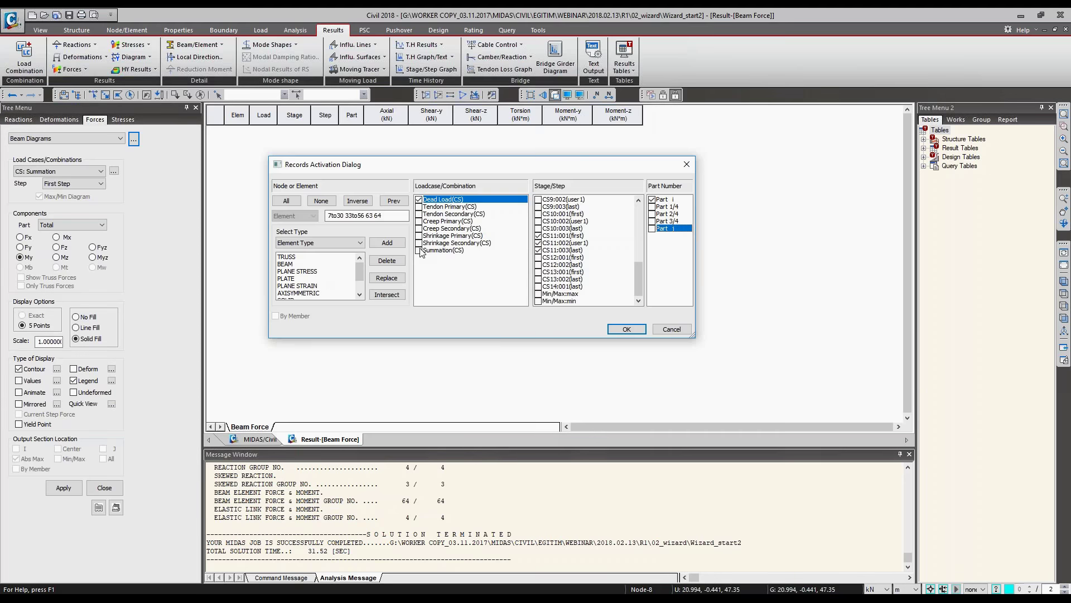
key(Return)
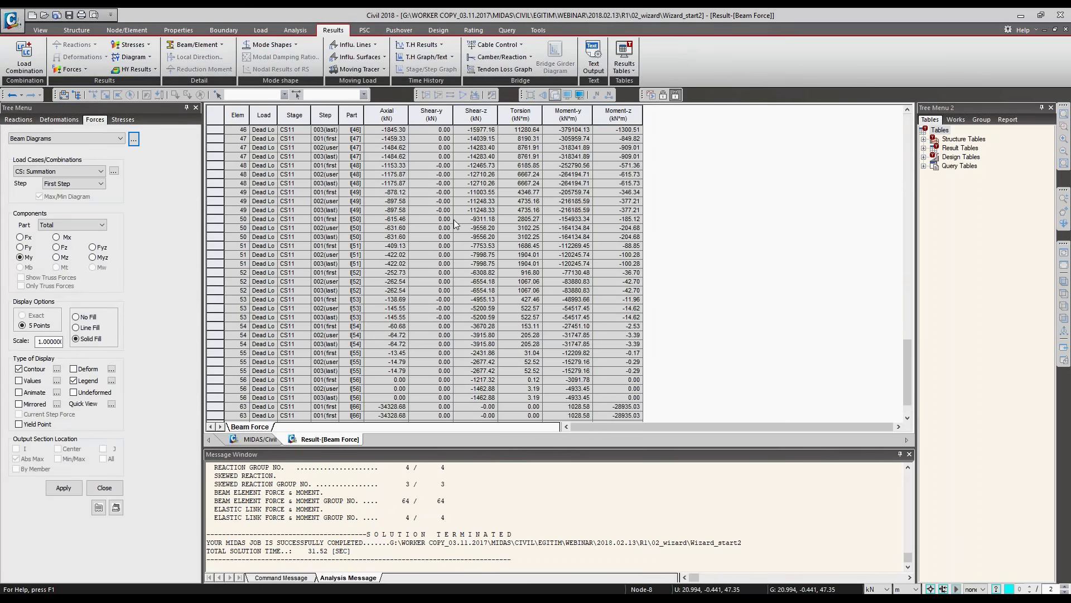
scroll(315, 187, up, 20)
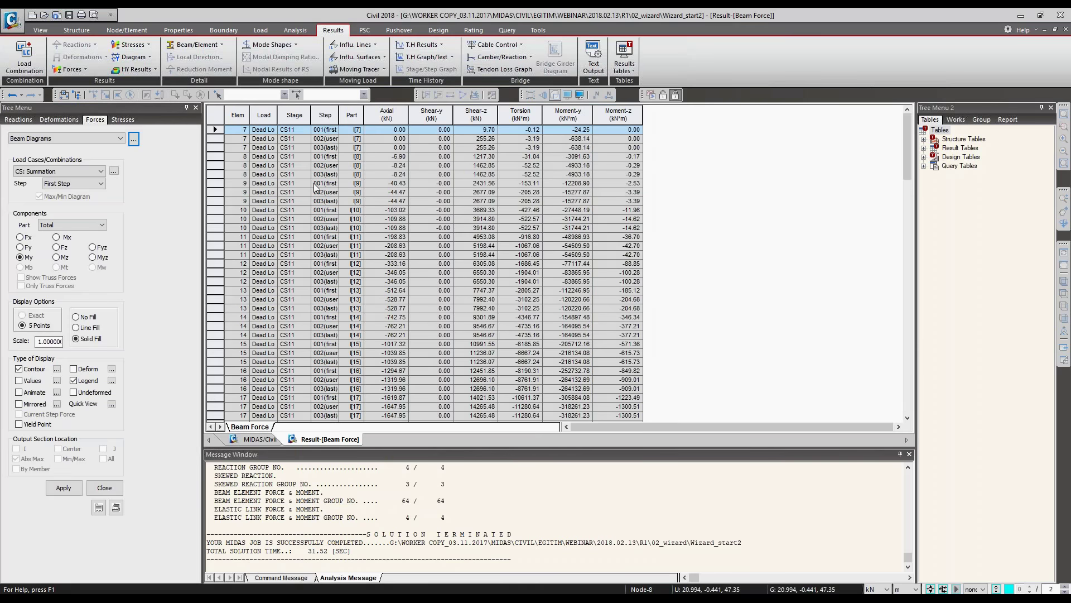
click(387, 236)
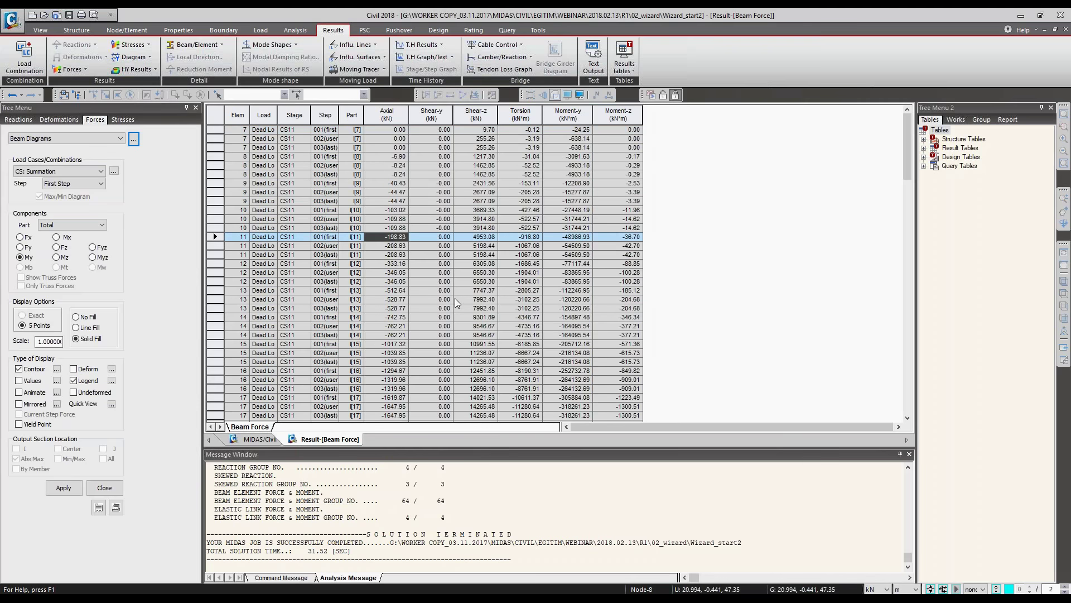
key(ctrl+F4)
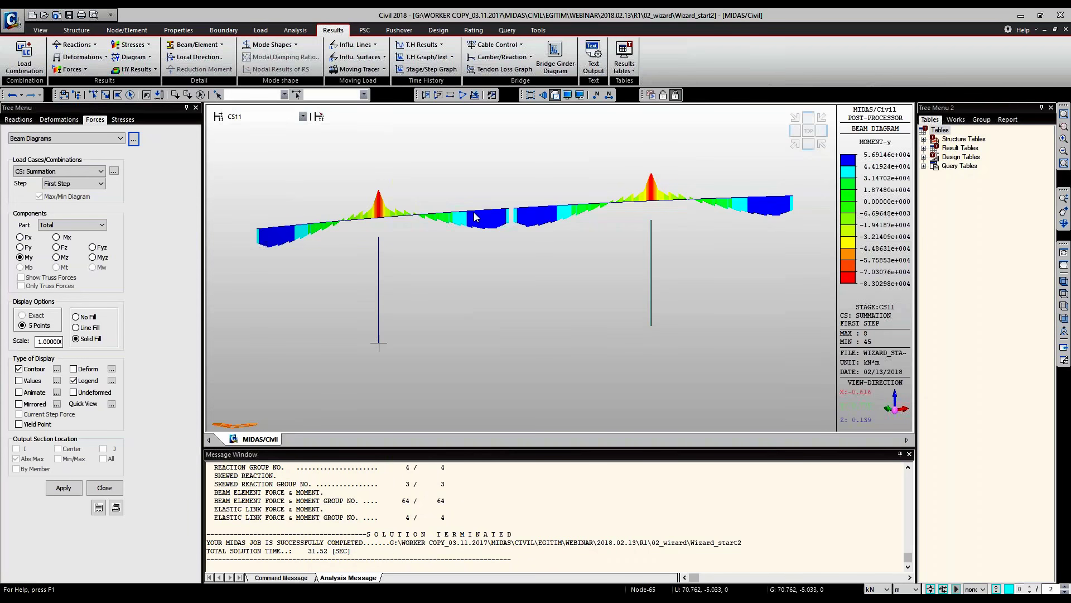
key(Escape)
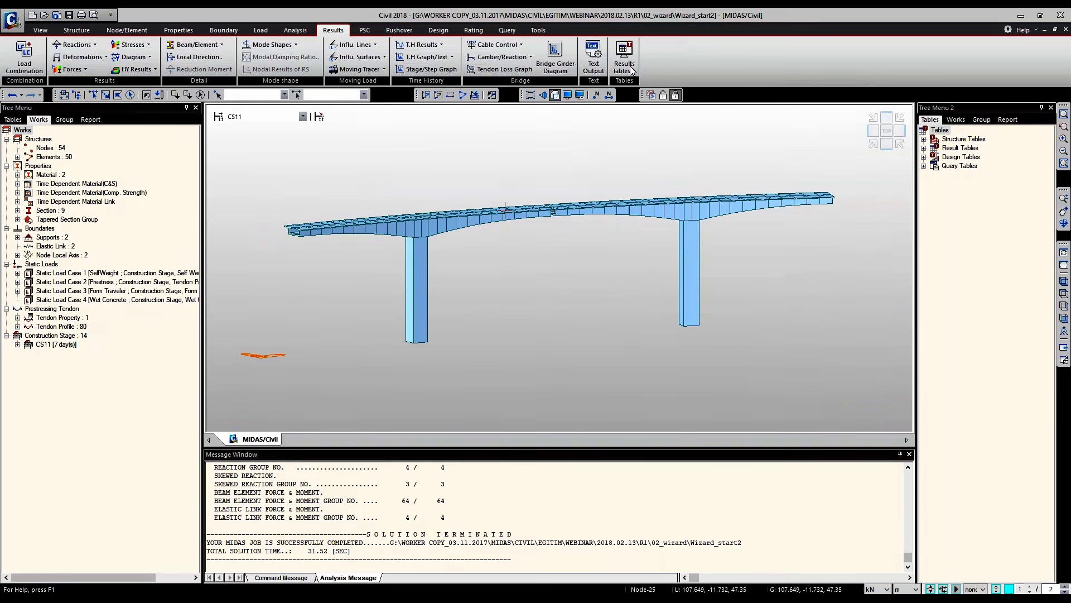
Open the tendon loss table by tendon group and examine the stress losses of Top-P 1-2 at stage CS13.
click(632, 70)
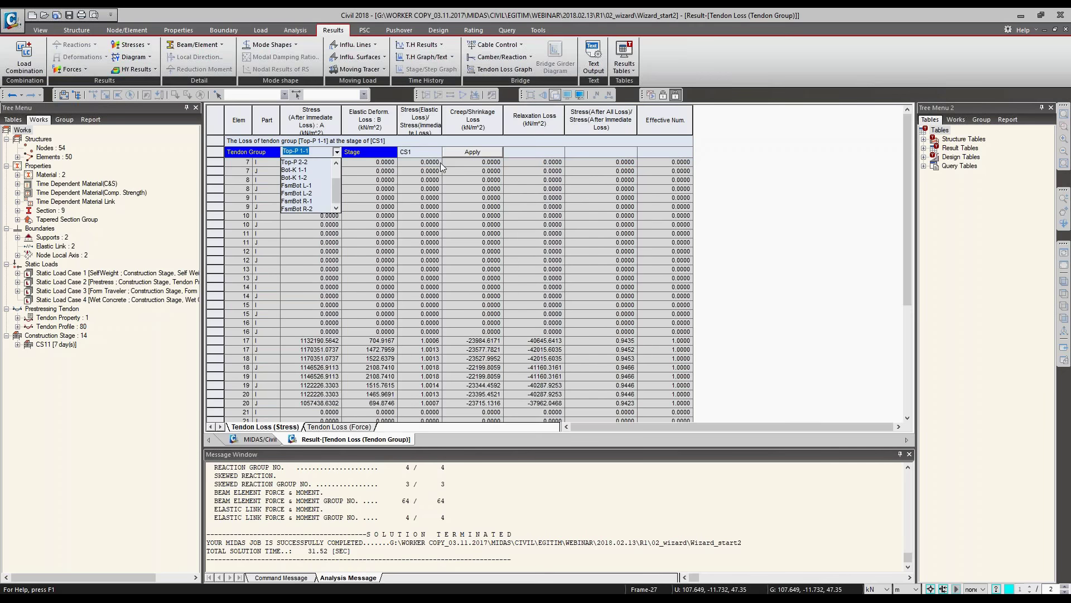
scroll(328, 158, down, 6)
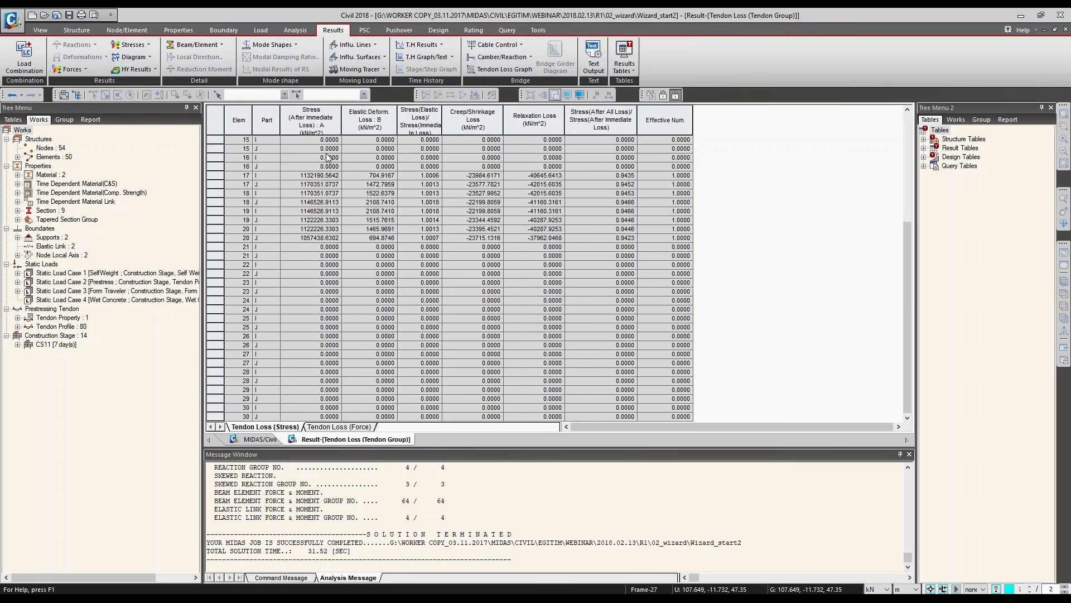
scroll(408, 262, up, 6)
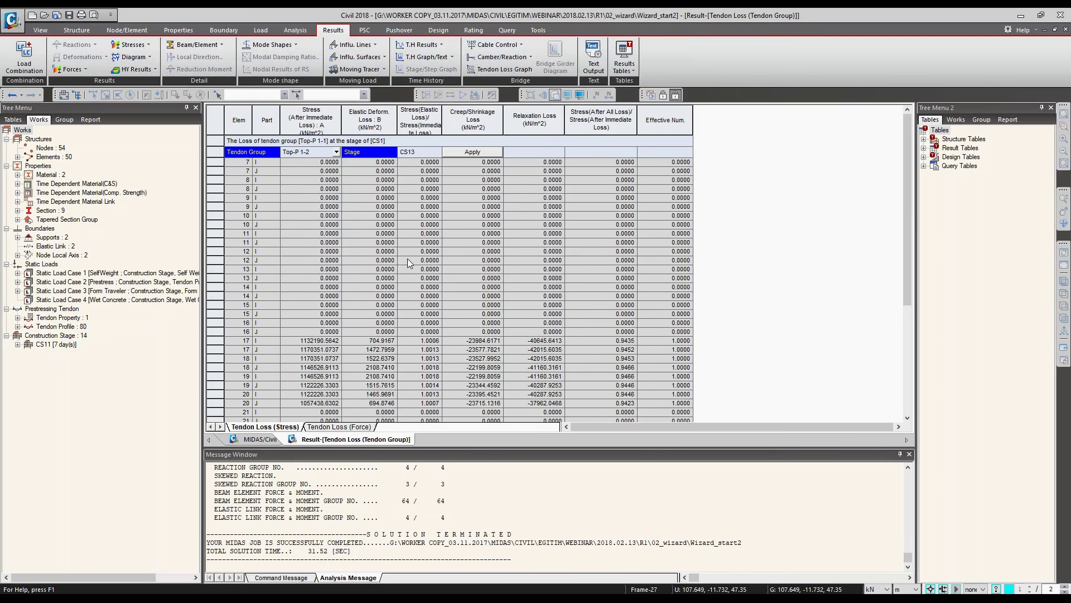
scroll(408, 259, down, 6)
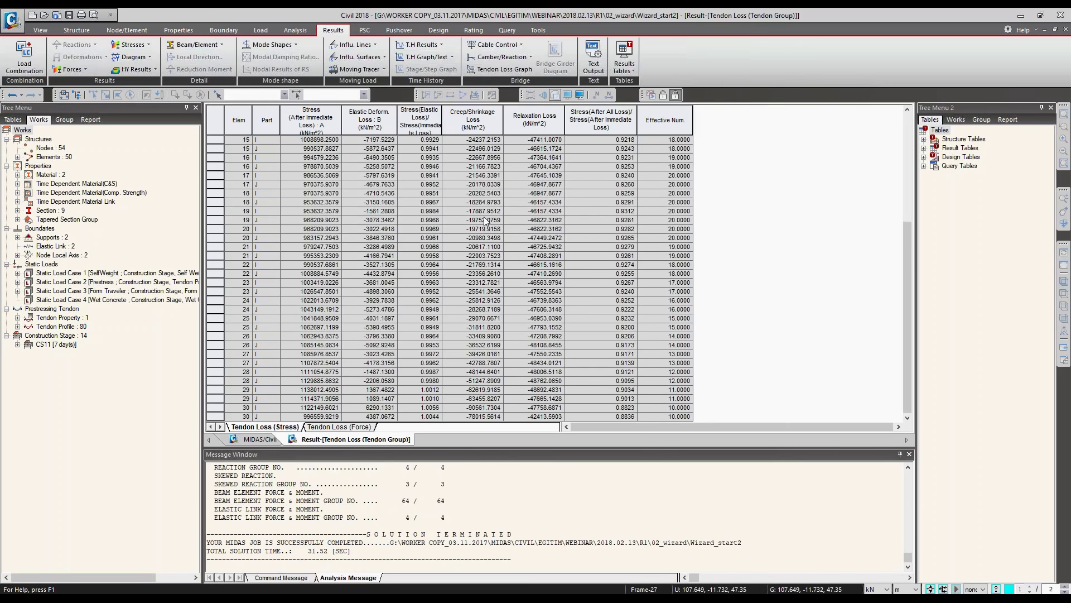
scroll(541, 267, up, 6)
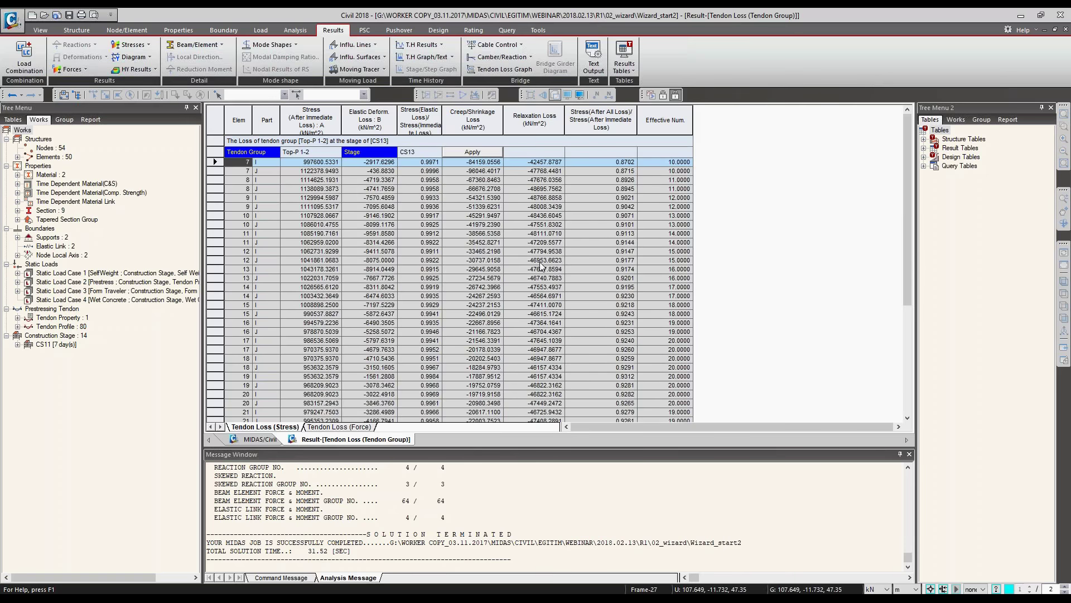
Plot the time-dependent loss graph of tendon Top01-02 and compare its force between stages CS13 and CS1.
right_click(540, 264)
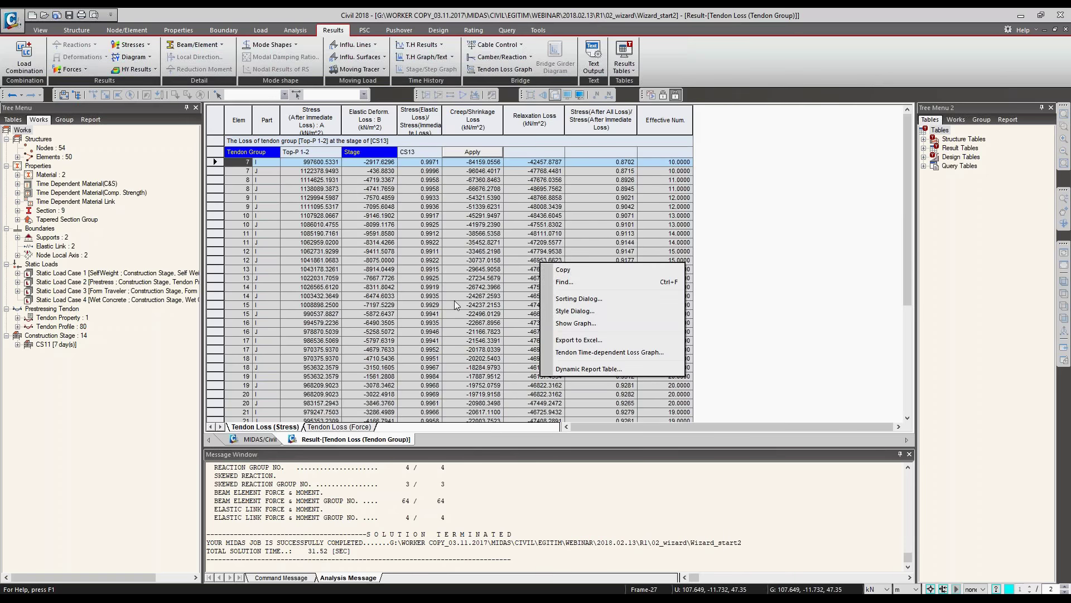
click(609, 352)
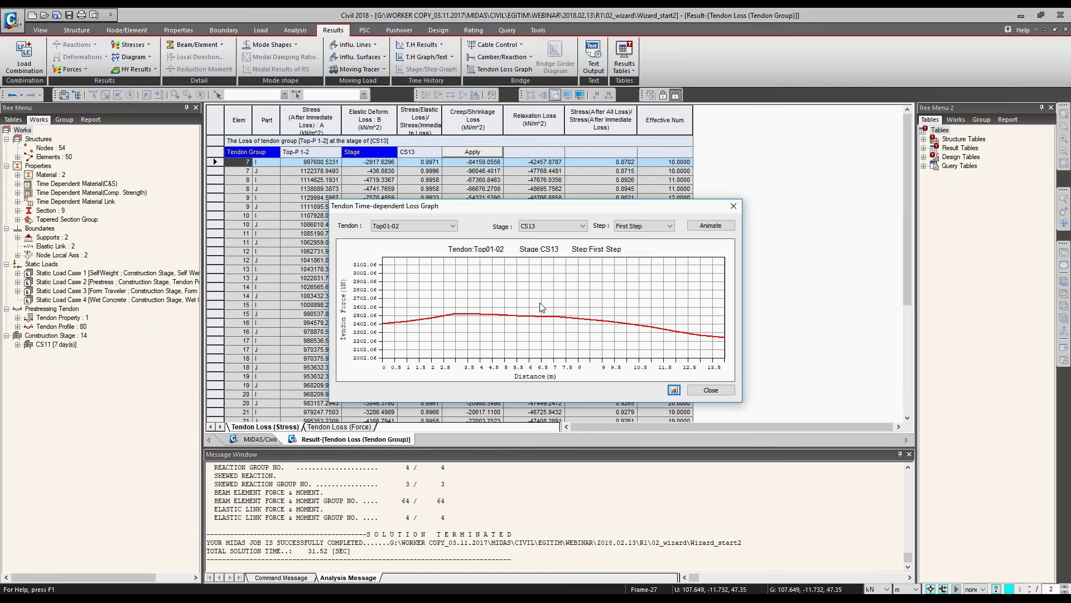
click(540, 303)
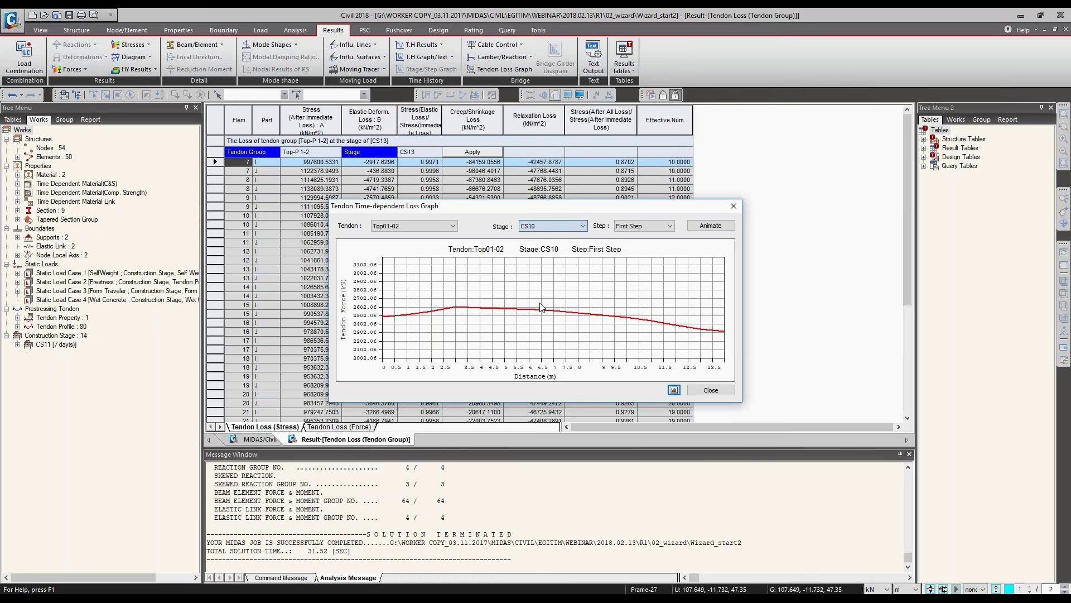
key(Up)
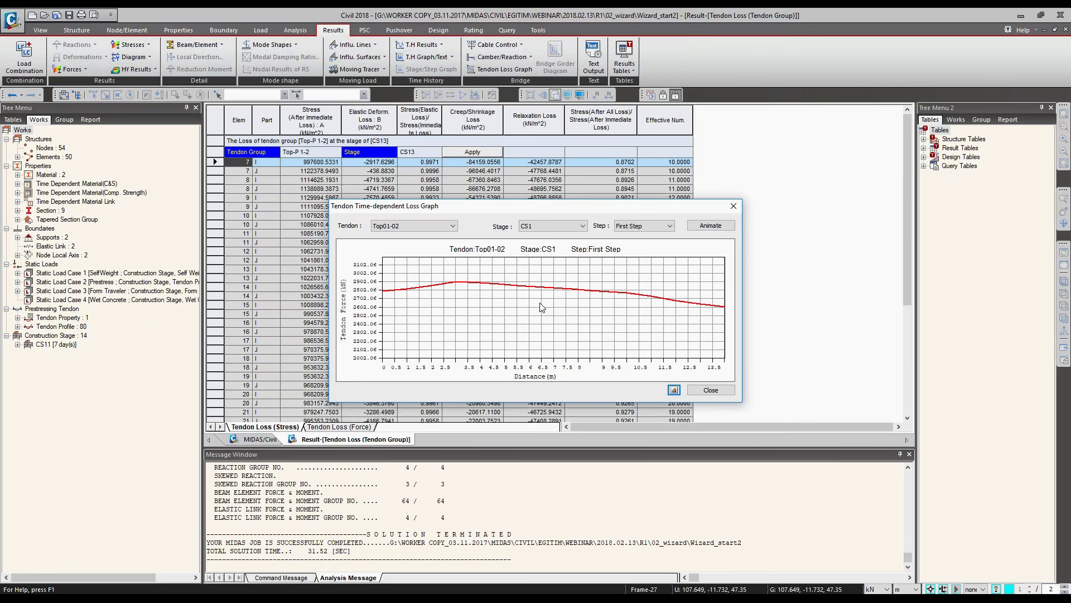
key(Down)
key(Down)
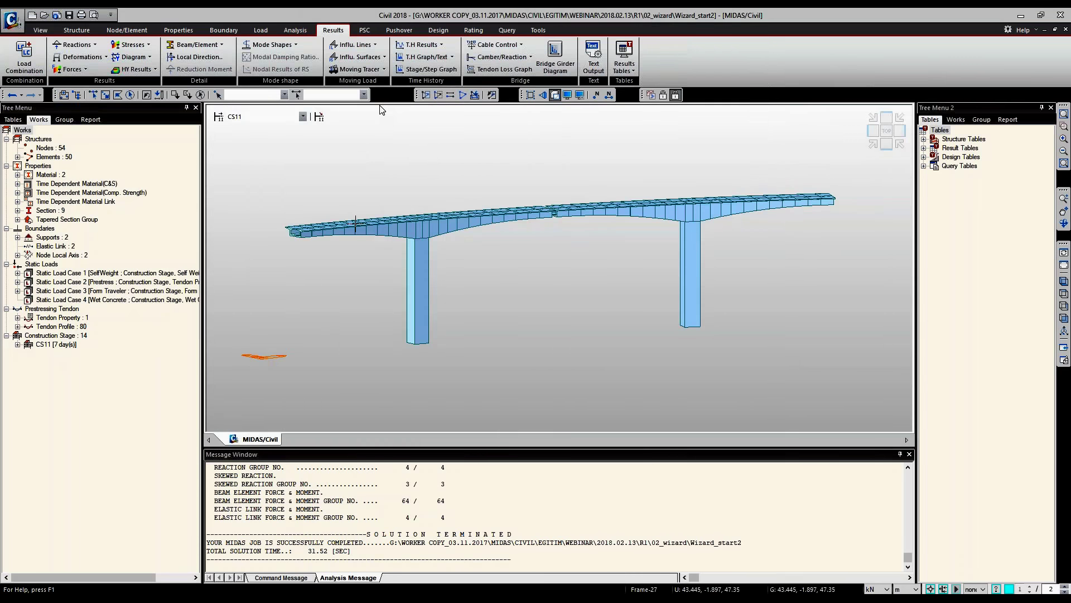
Try to display the FZ reaction influence line of LANE all for key node 24 with values in the PostCS stage.
click(360, 69)
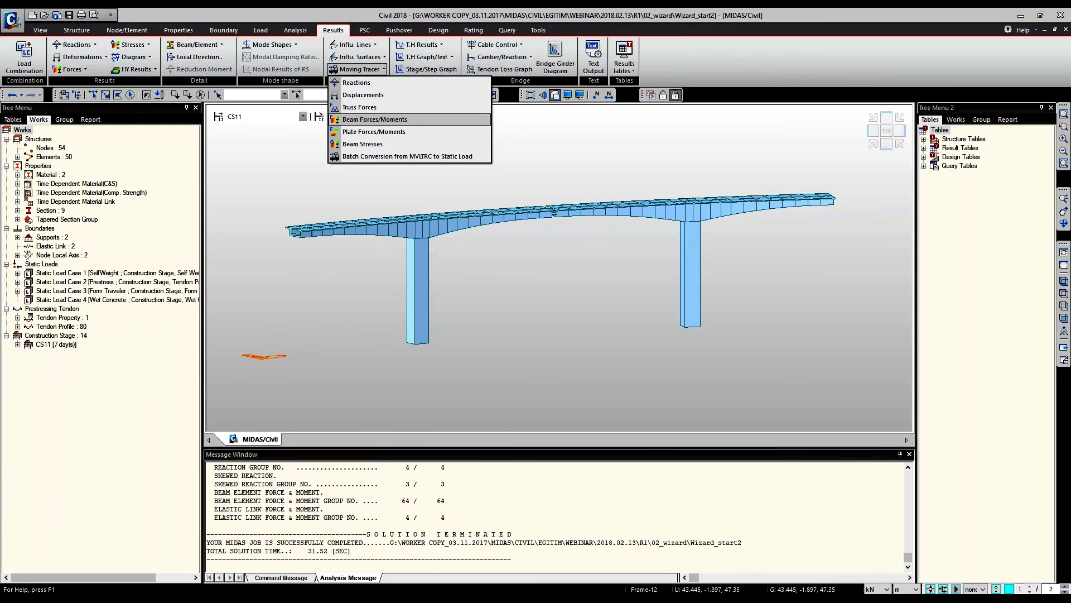
click(375, 119)
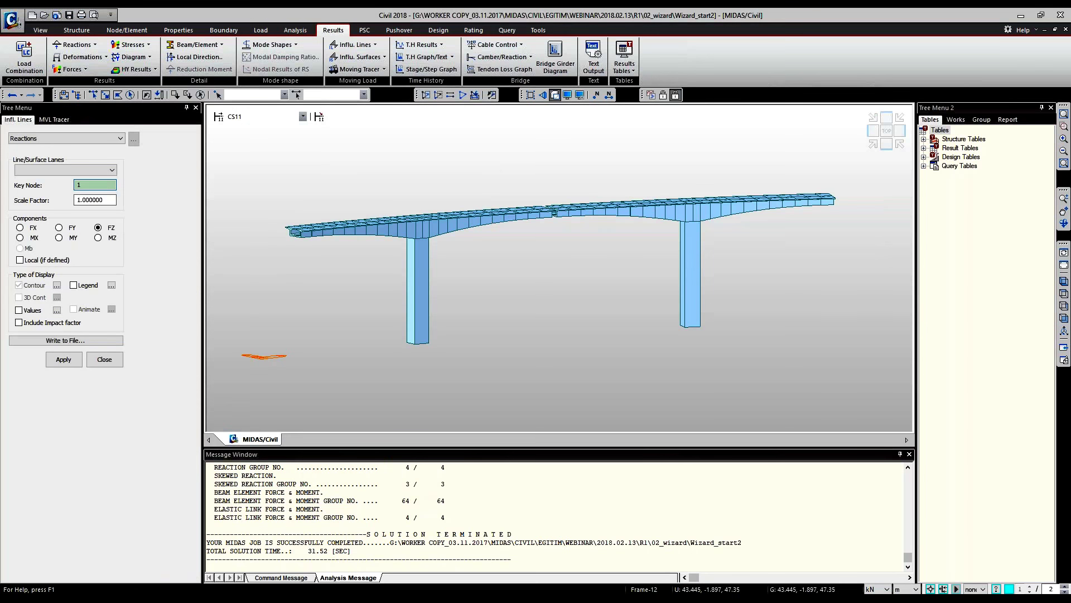
click(94, 185)
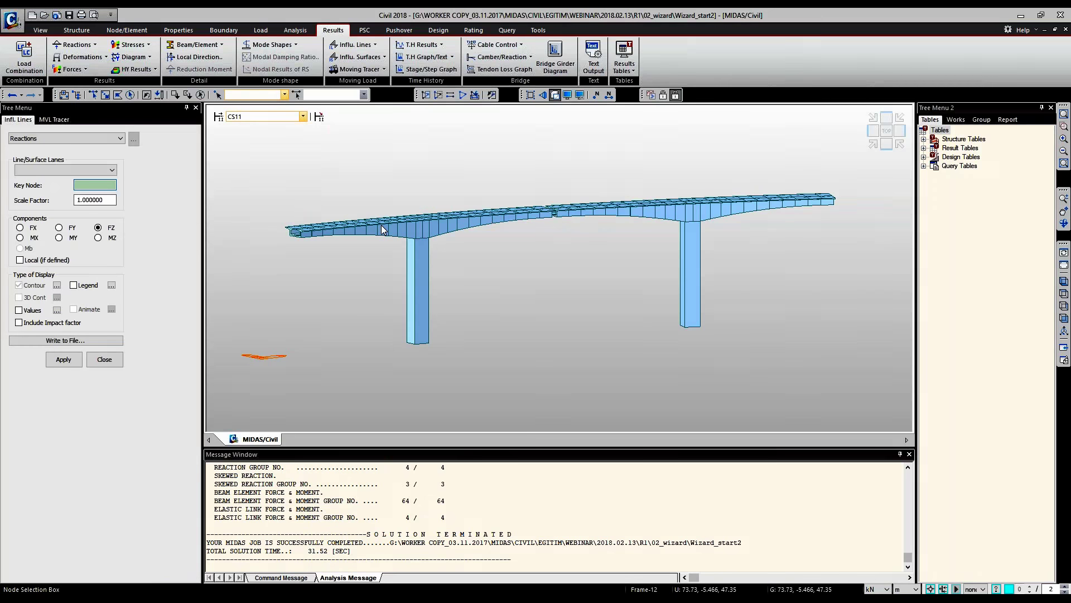
click(382, 229)
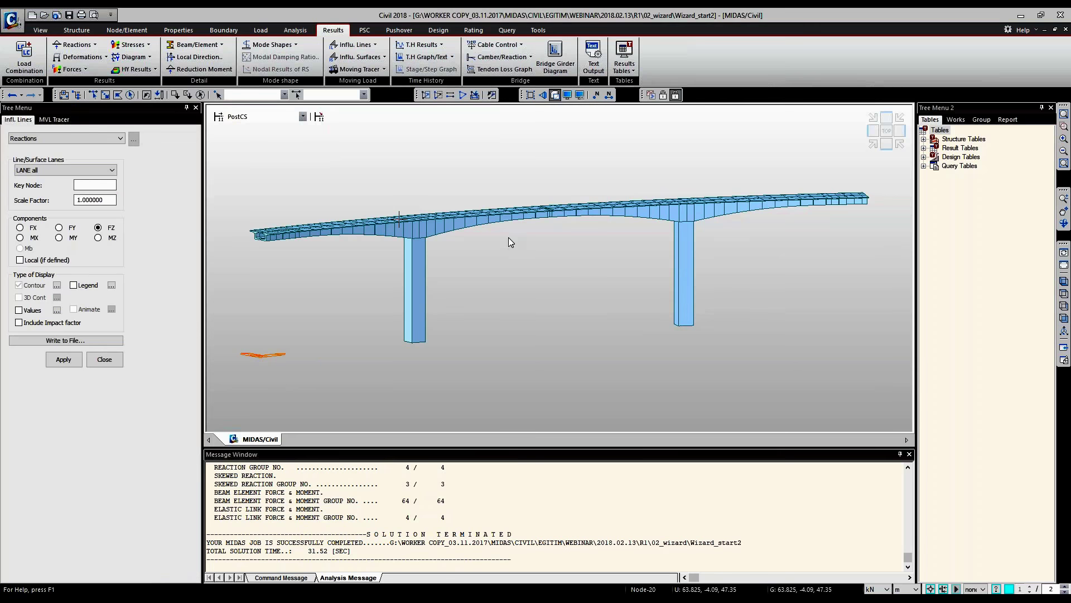
click(468, 213)
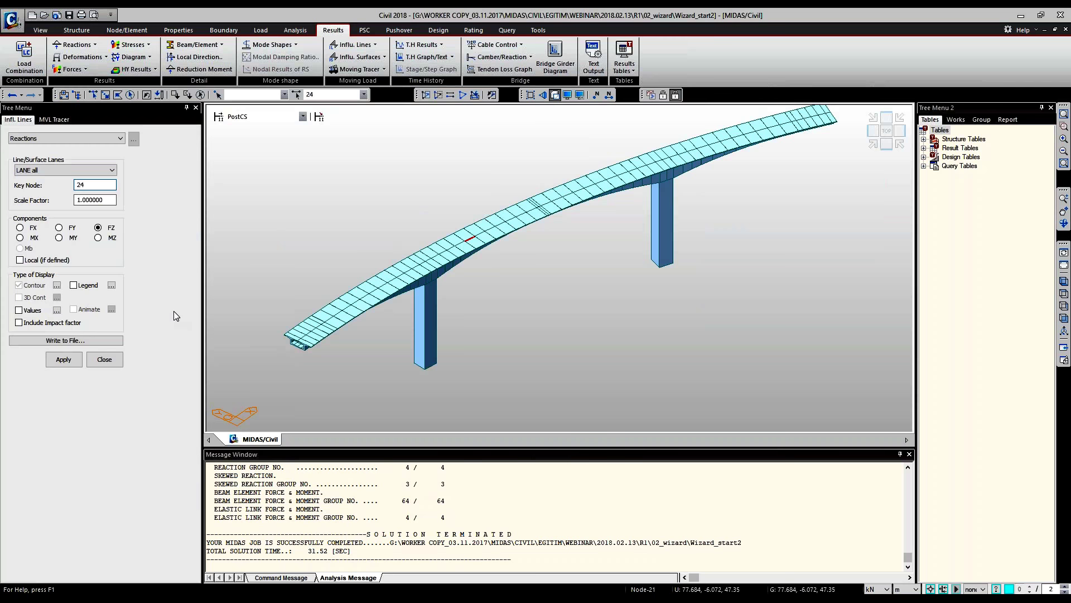
click(19, 311)
double_click(90, 200)
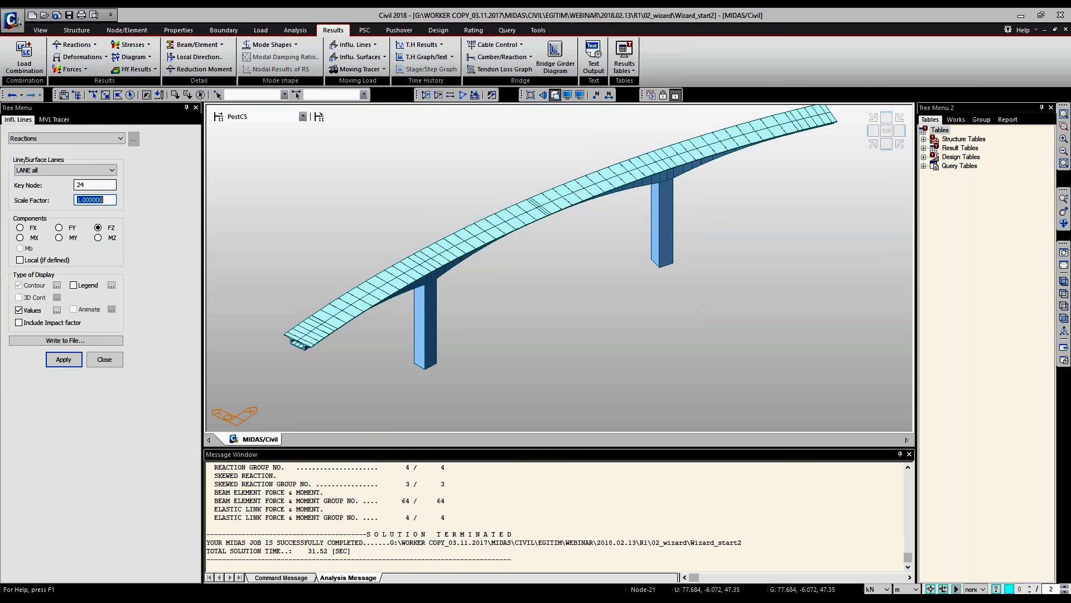
click(302, 116)
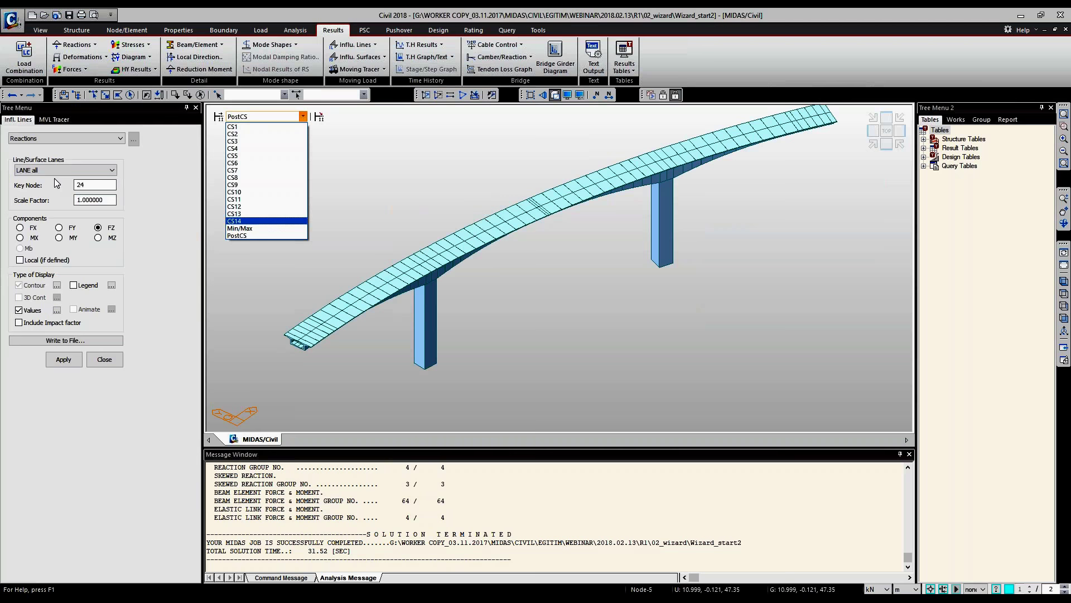
key(Return)
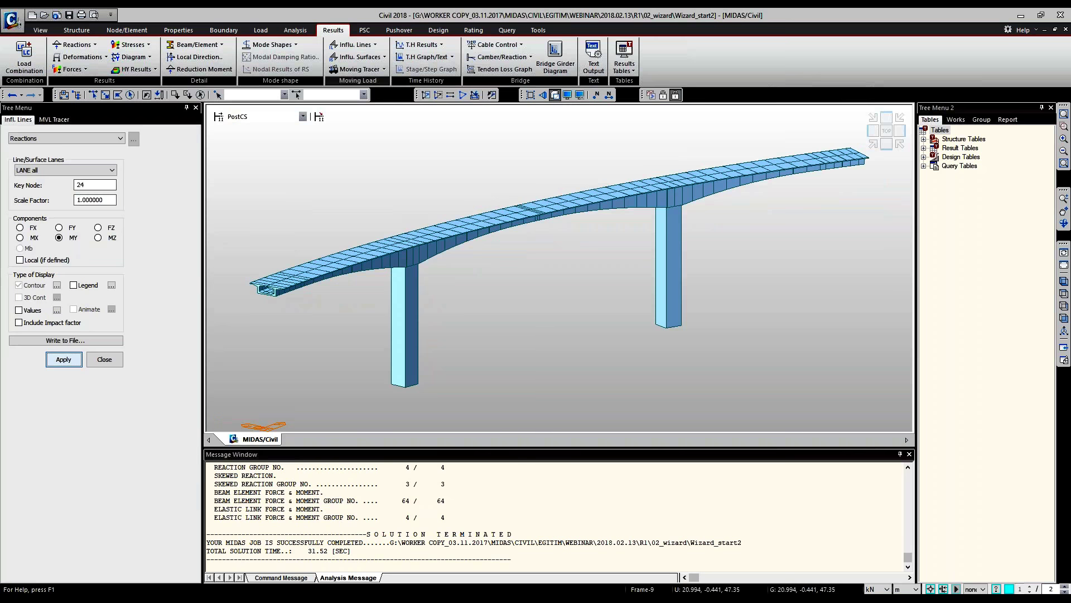
Trace the MVmax: MVL moving load position for the My moment at part i of key element 50 with applied loads shown.
click(84, 185)
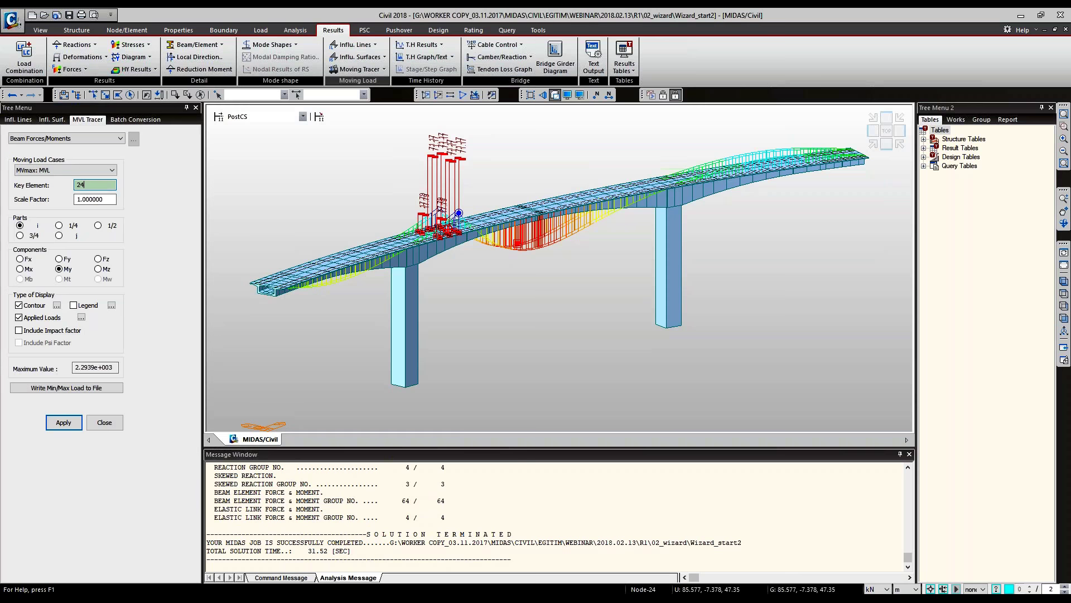
click(95, 199)
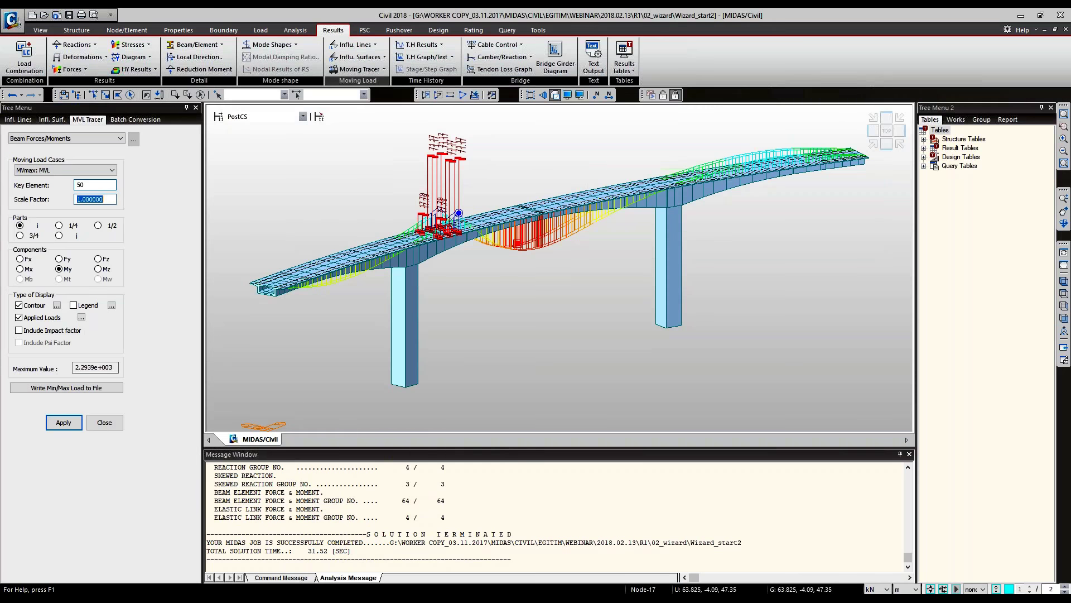
key(Return)
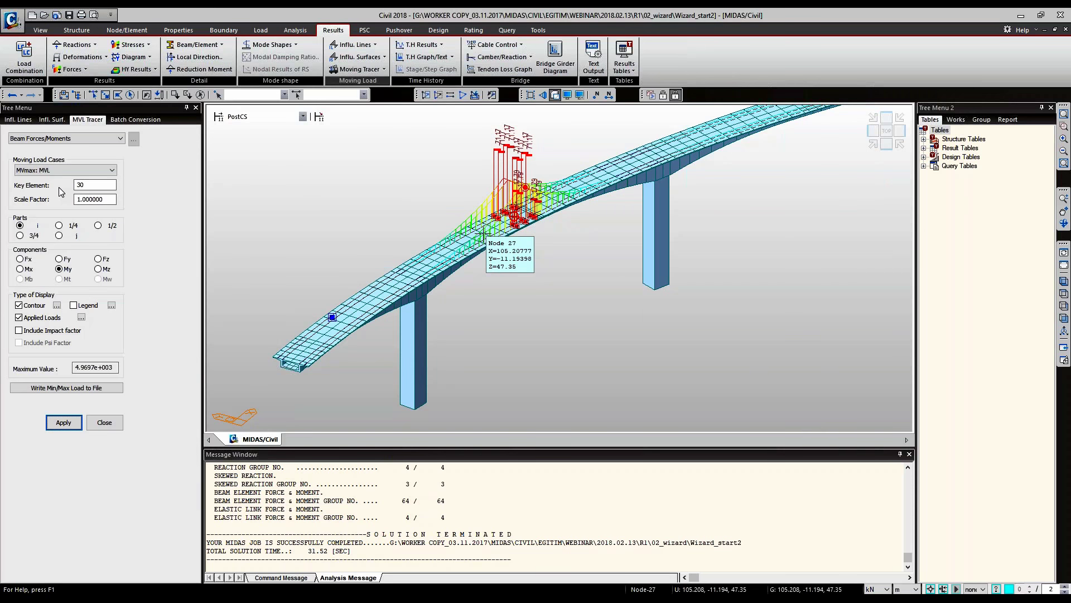
Trace the MVmax: MVL moving load position for the Fz force at part i of key element 24.
click(84, 185)
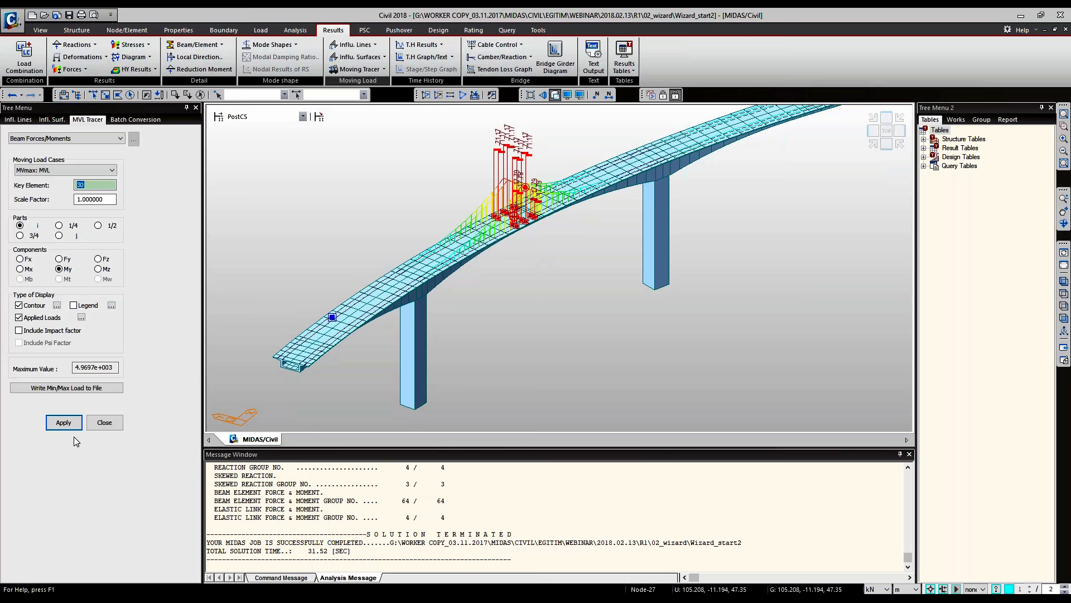
text(24)
key(Tab)
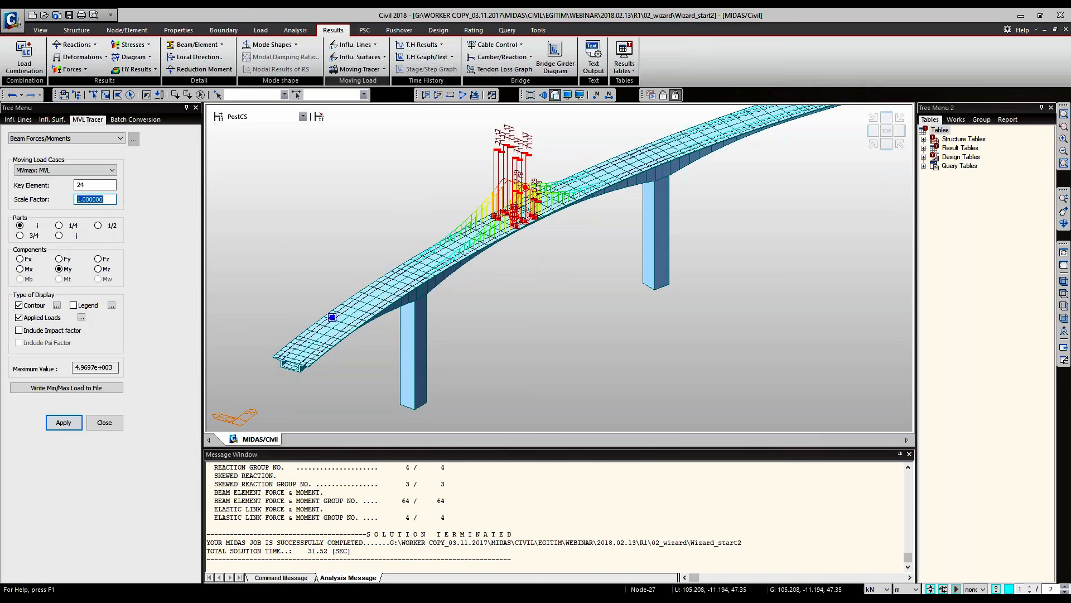
click(98, 258)
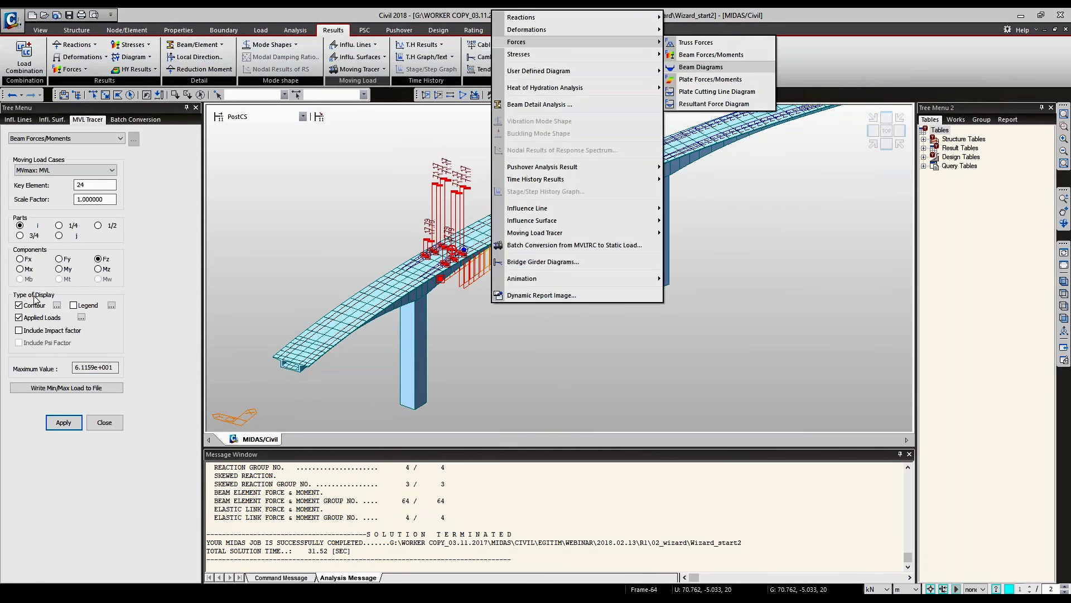
List the beam forces of element 24 at part i for MVL(MV:max) in the result table, then close the table.
click(711, 54)
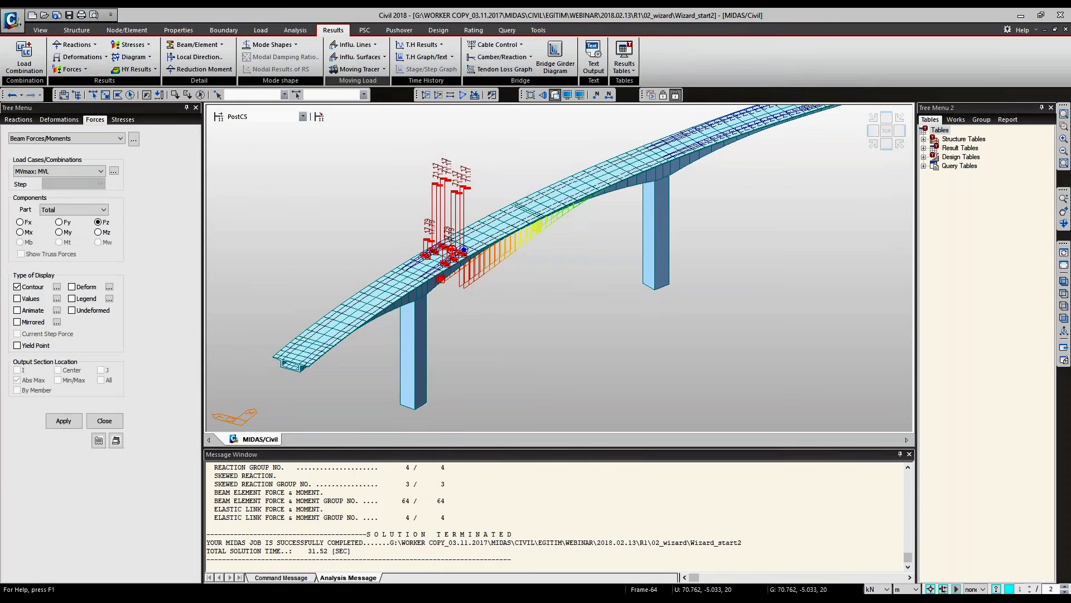
click(133, 139)
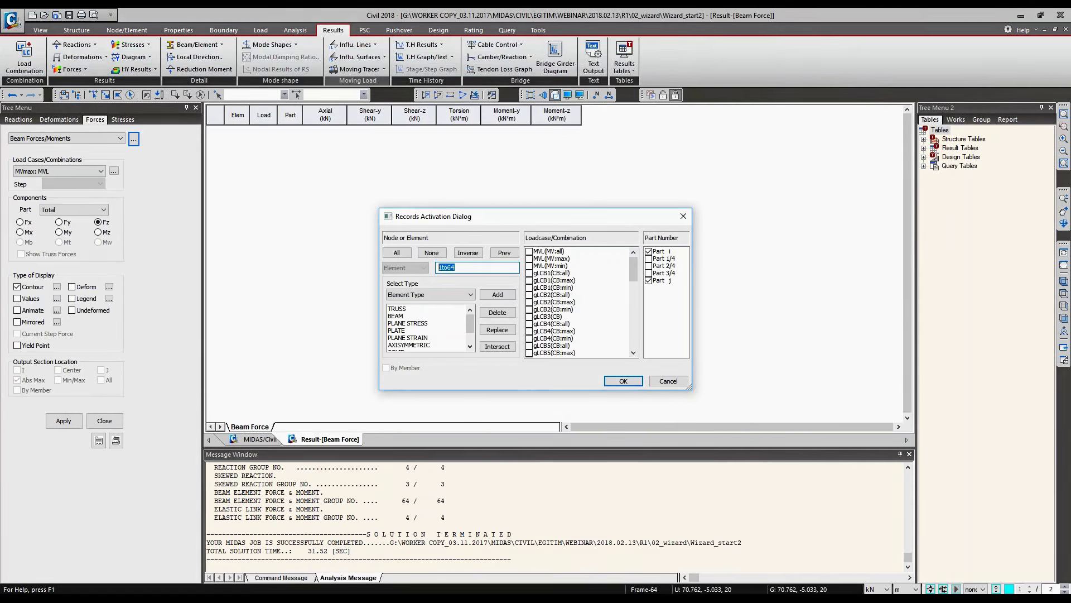
text(24)
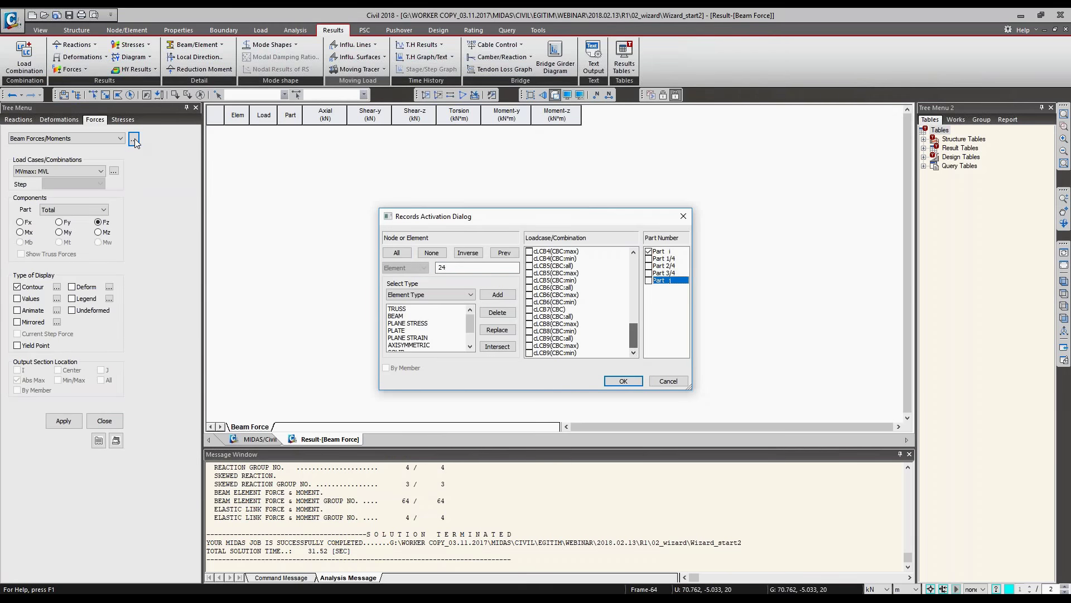
key(Return)
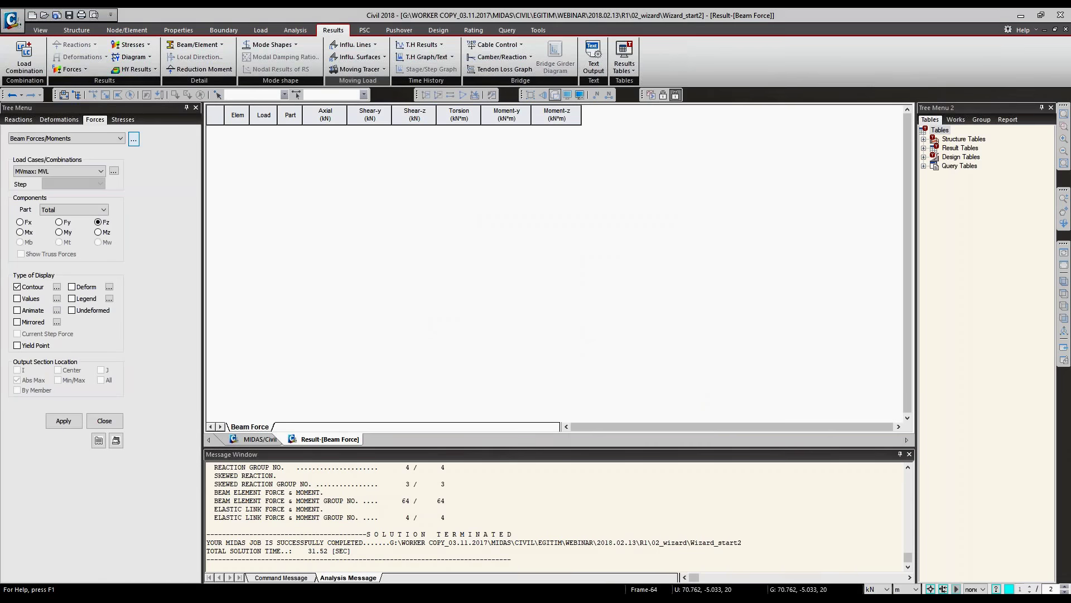
click(133, 138)
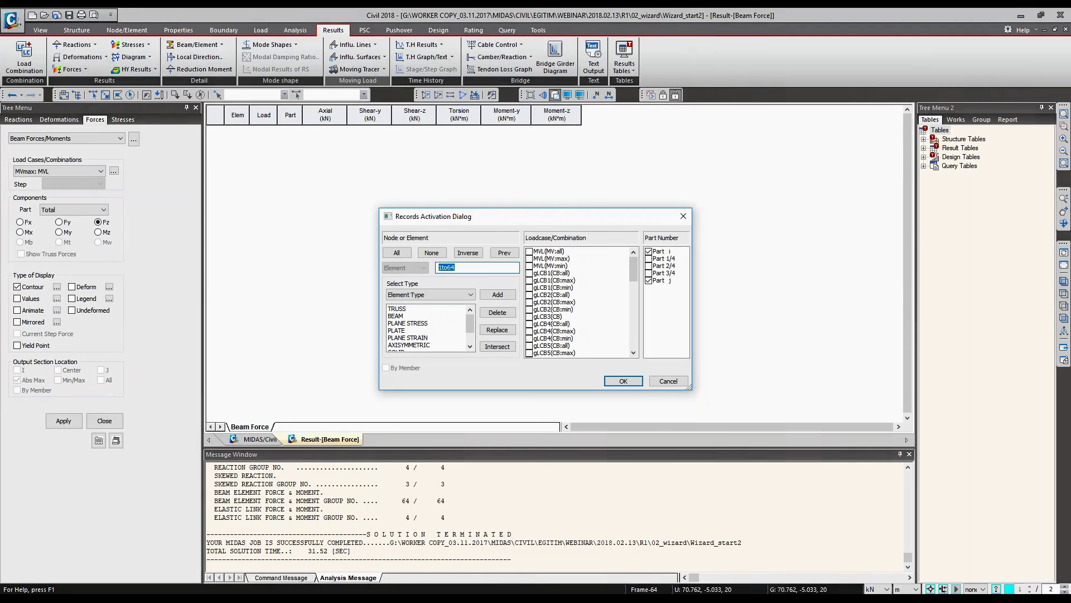
text(24)
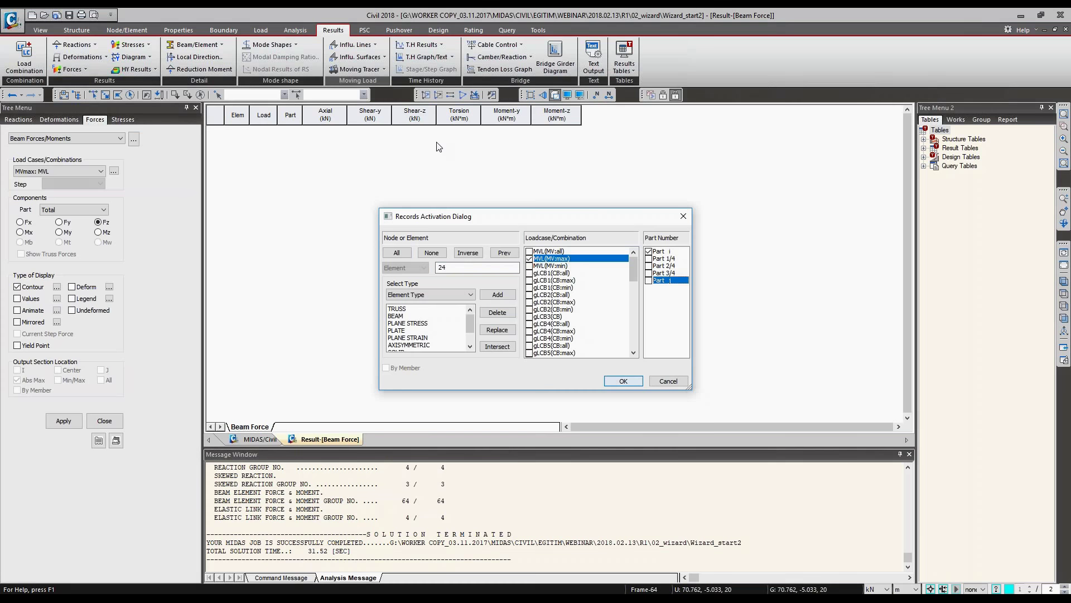
key(Return)
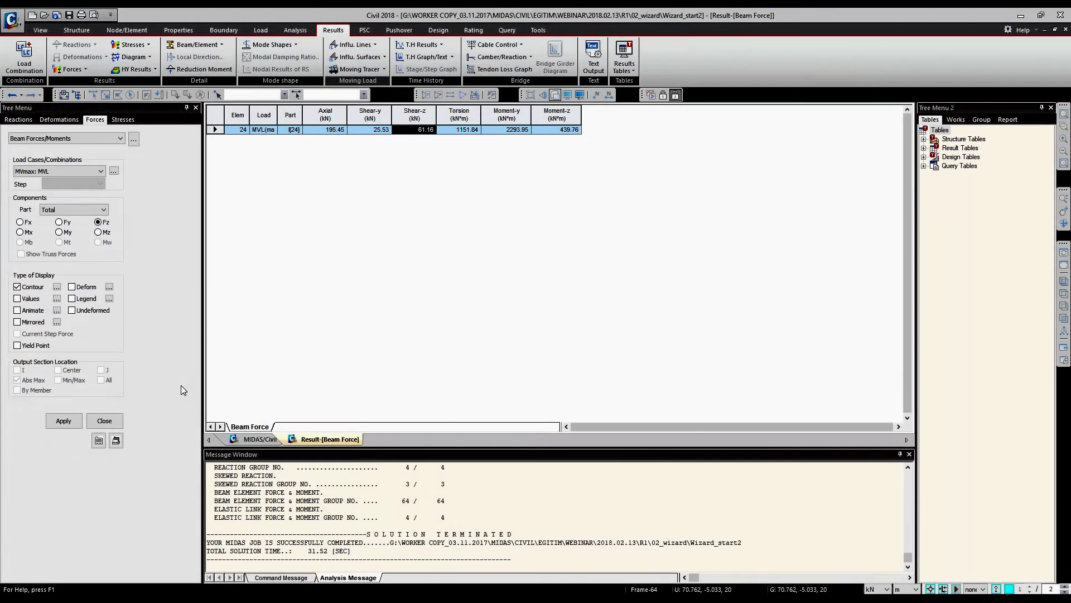
click(259, 439)
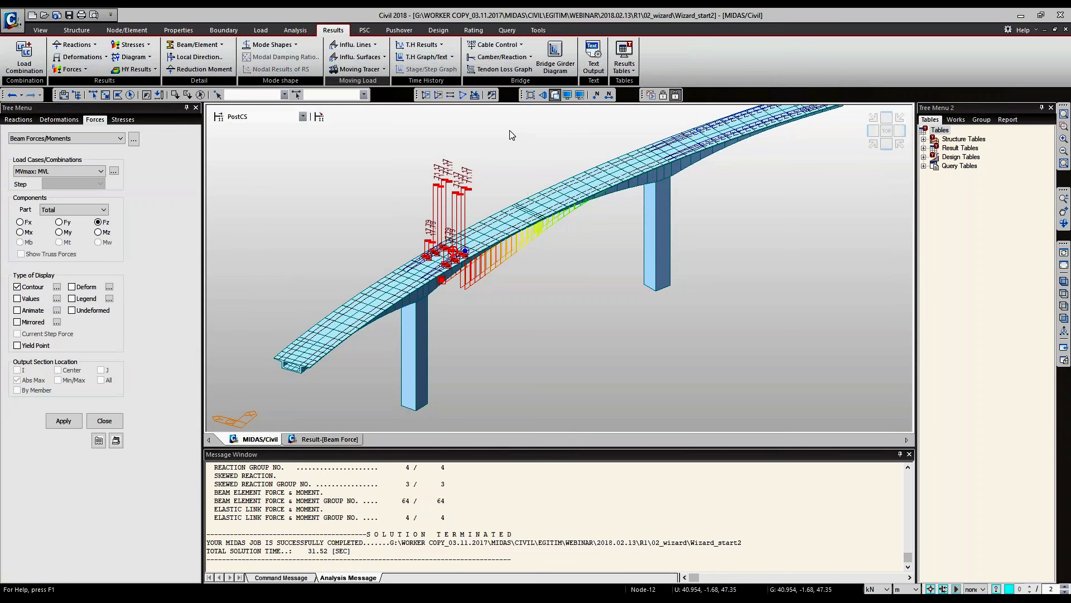
key(ctrl+F4)
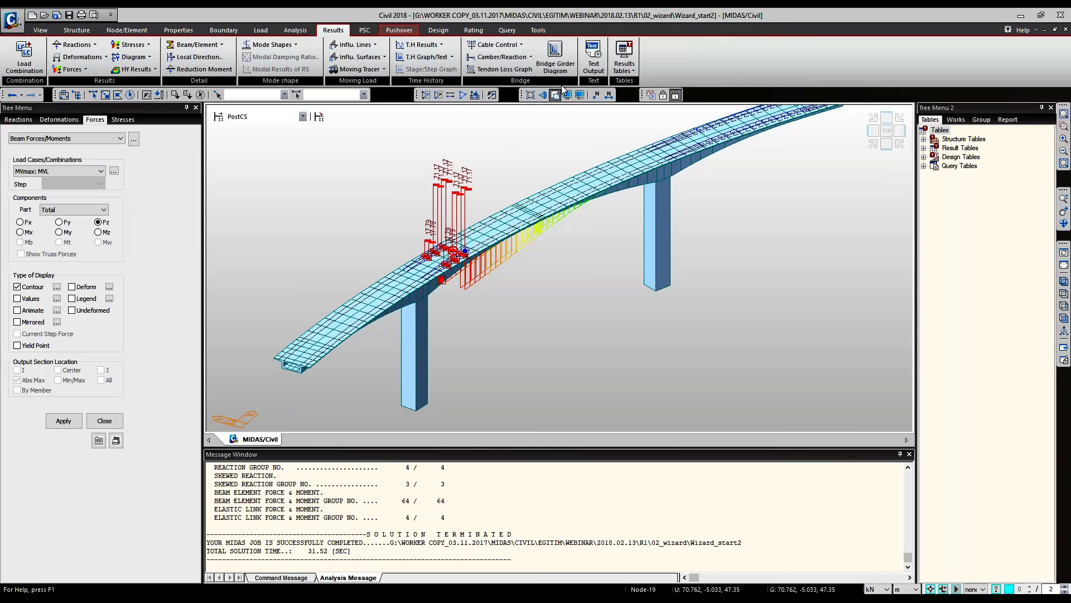
Select all output checks in the AASHTO-LRFD12 PSC design parameters and accept them.
click(364, 29)
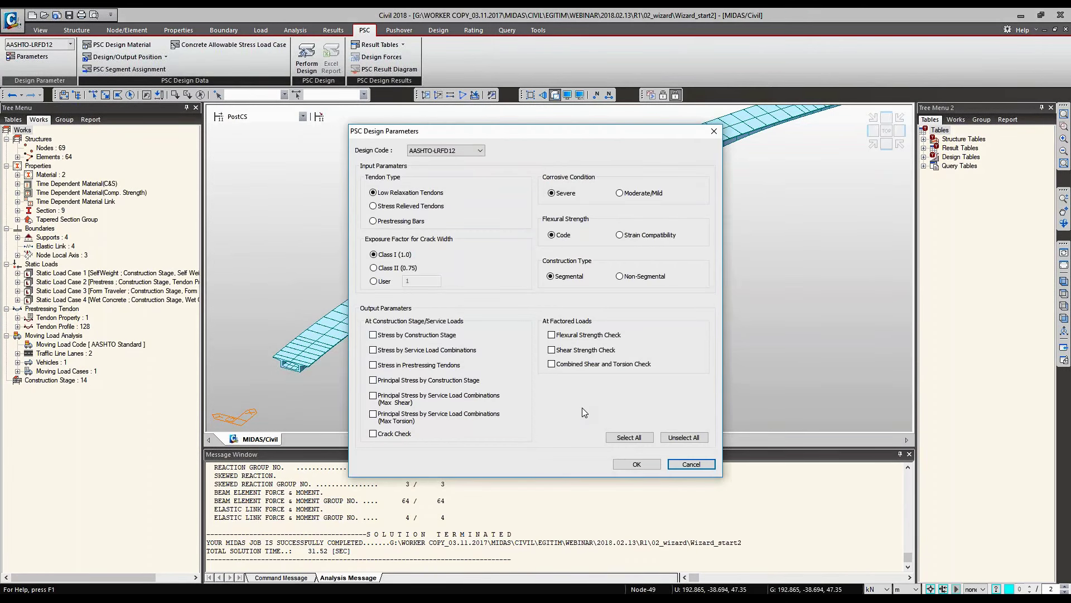
click(629, 437)
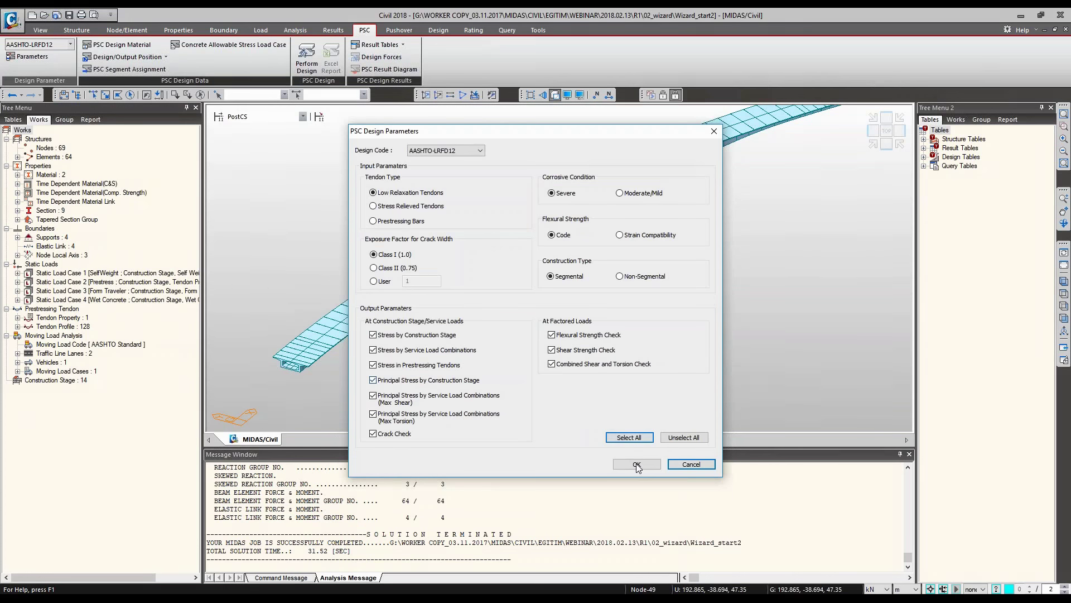
click(636, 464)
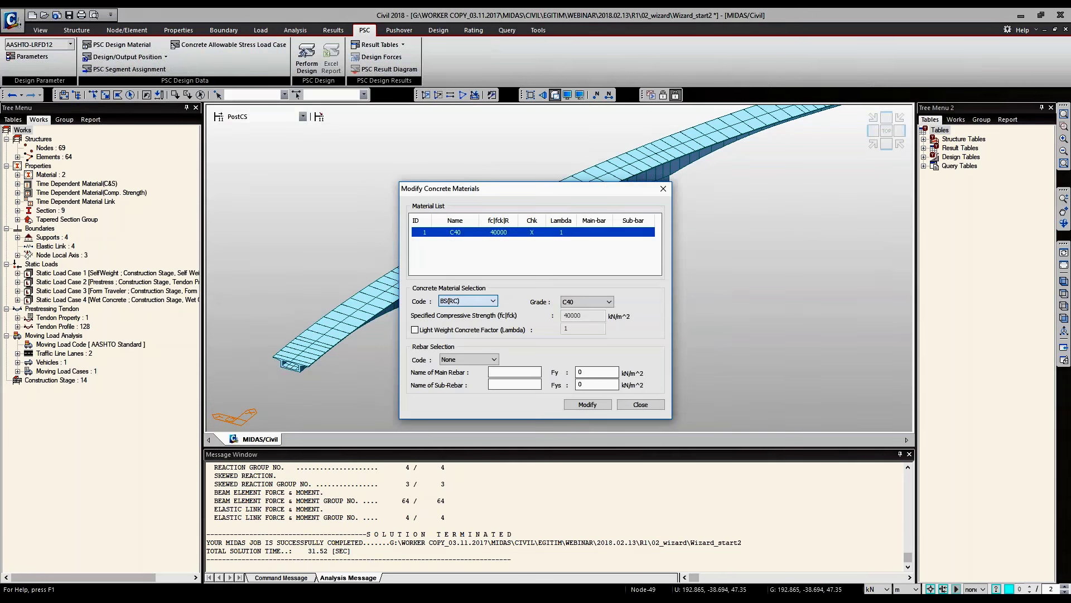
Set the PSC design material to ASTM(RC) Grade C4000 concrete with ASTM(RC) Grade 40 main and sub rebar.
key(a)
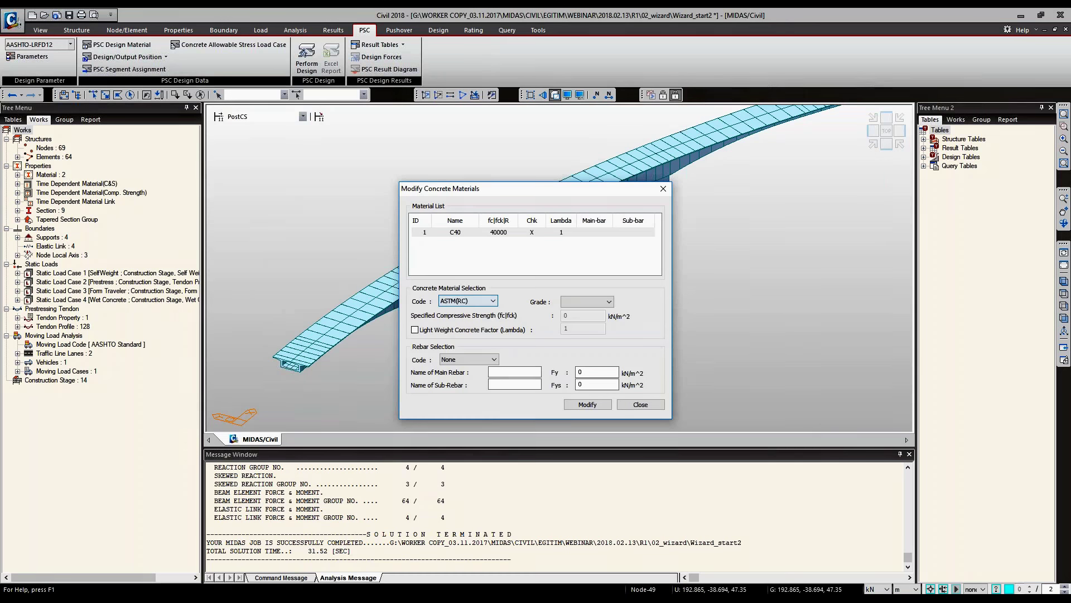
click(491, 359)
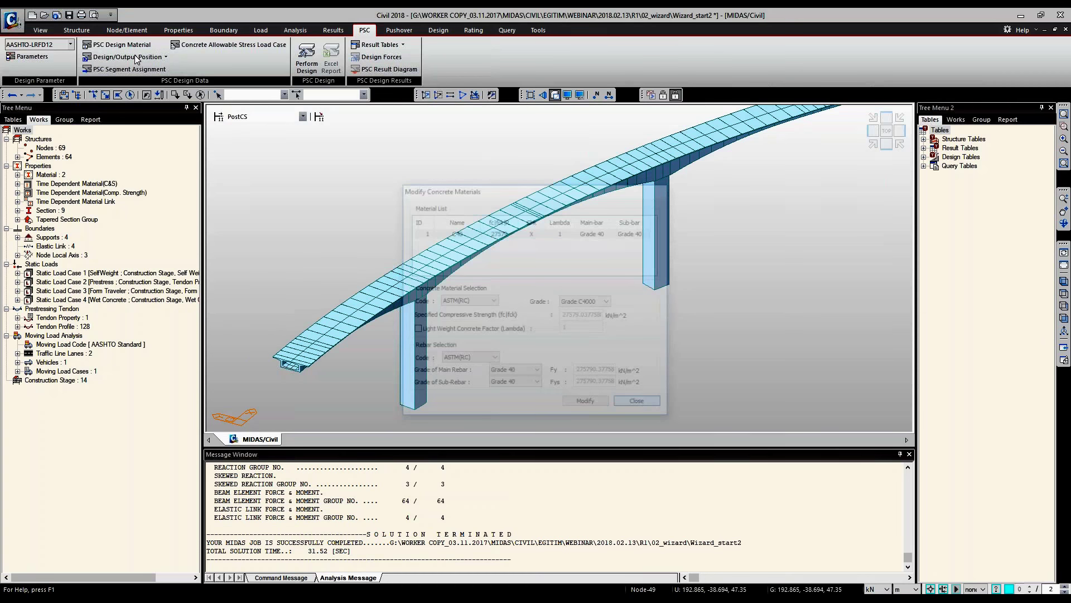
Open the Position for PSC Design settings and their table, viewing the bridge in front elevation.
click(133, 57)
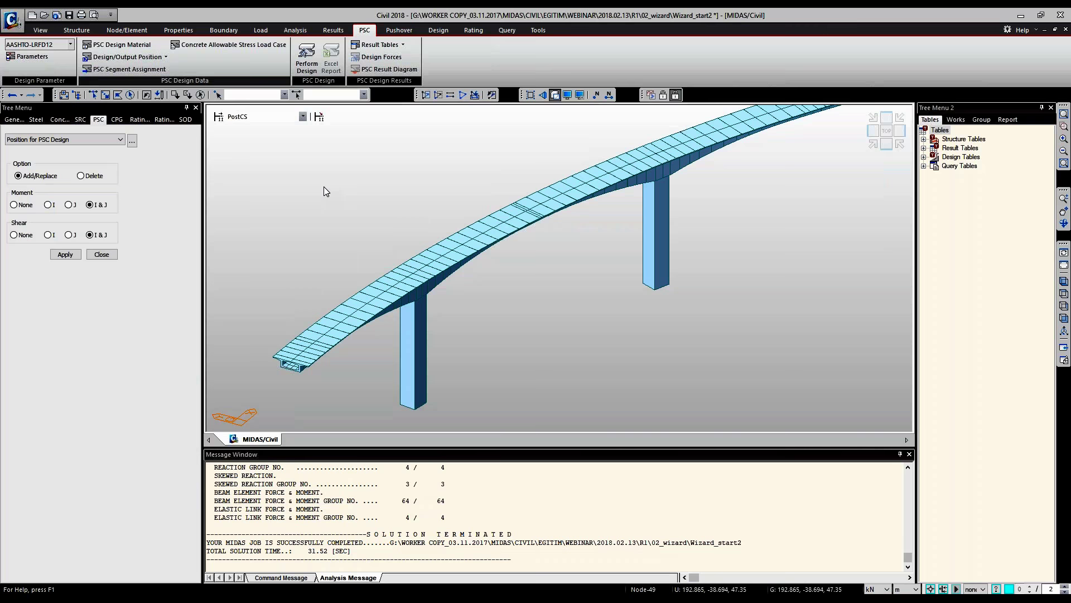
click(886, 143)
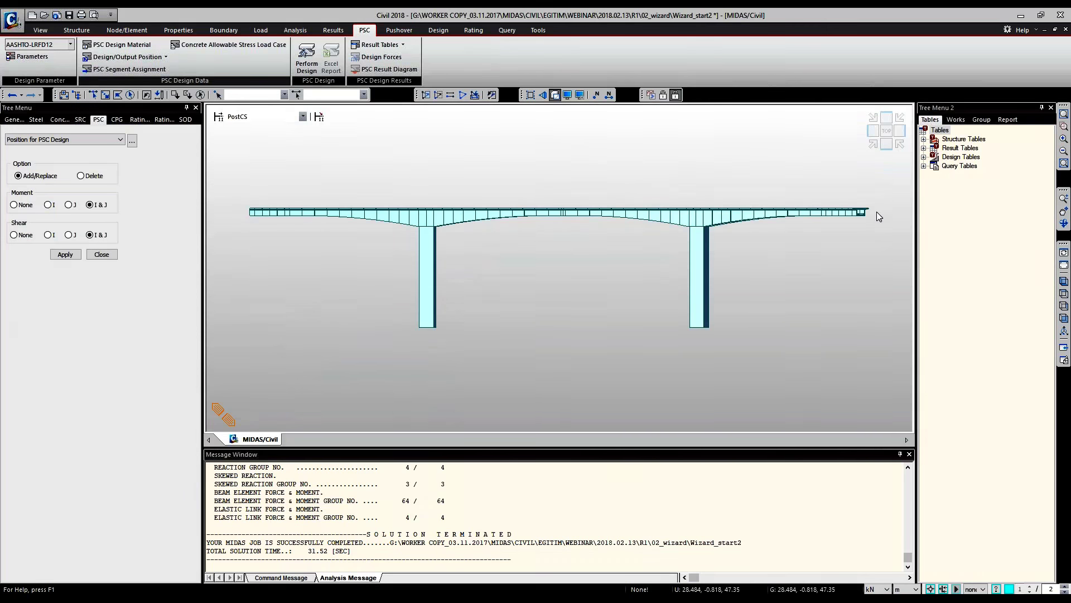
click(132, 140)
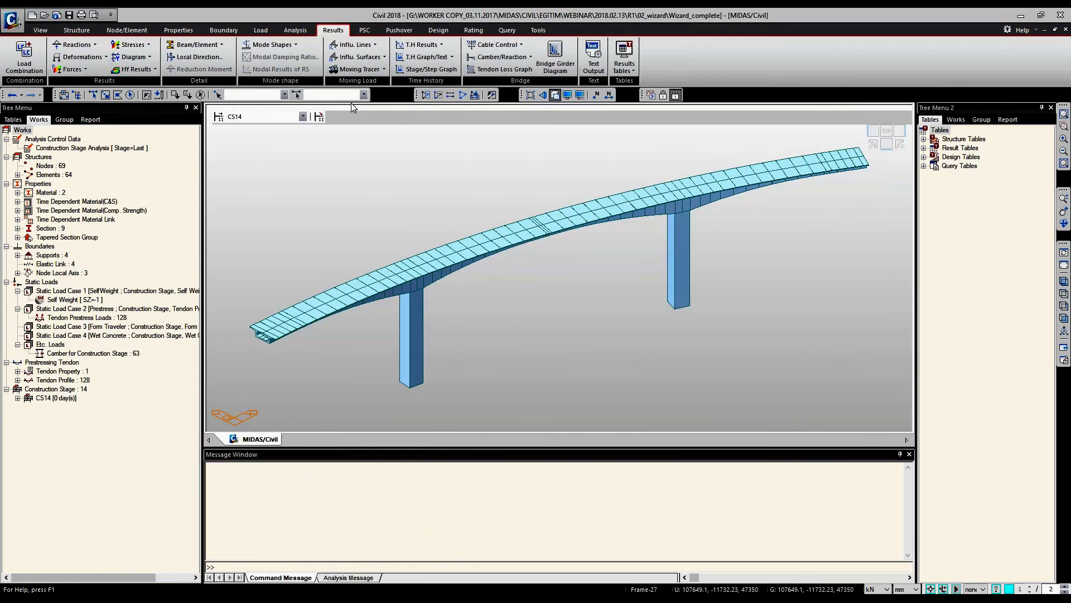
Examine the flexure, shear and torsion checks on sheet 24_J of the PSC design report in Excel.
click(365, 30)
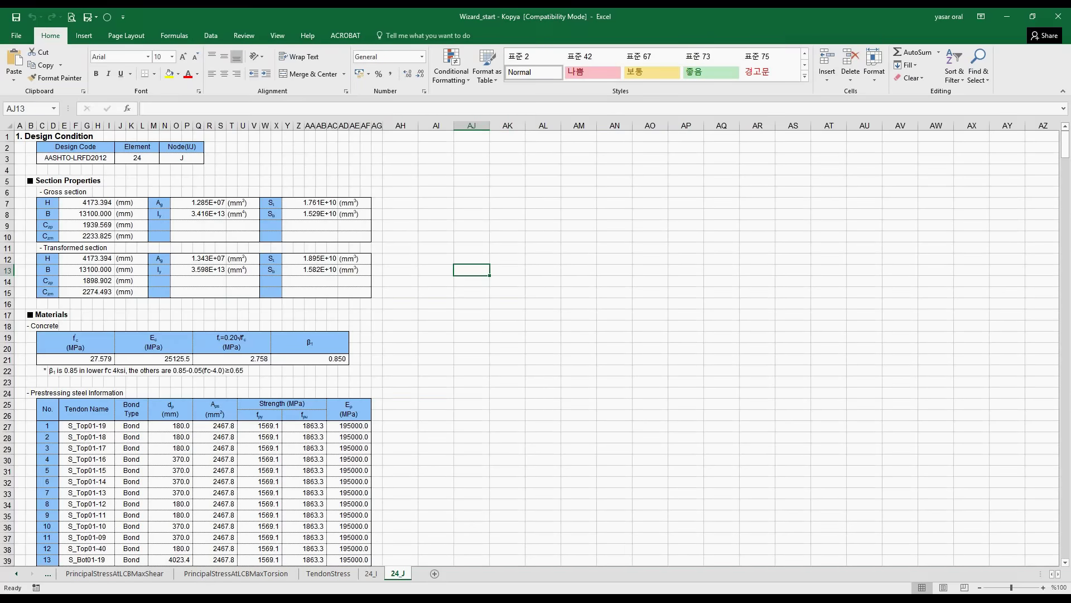
scroll(185, 371, down, 3)
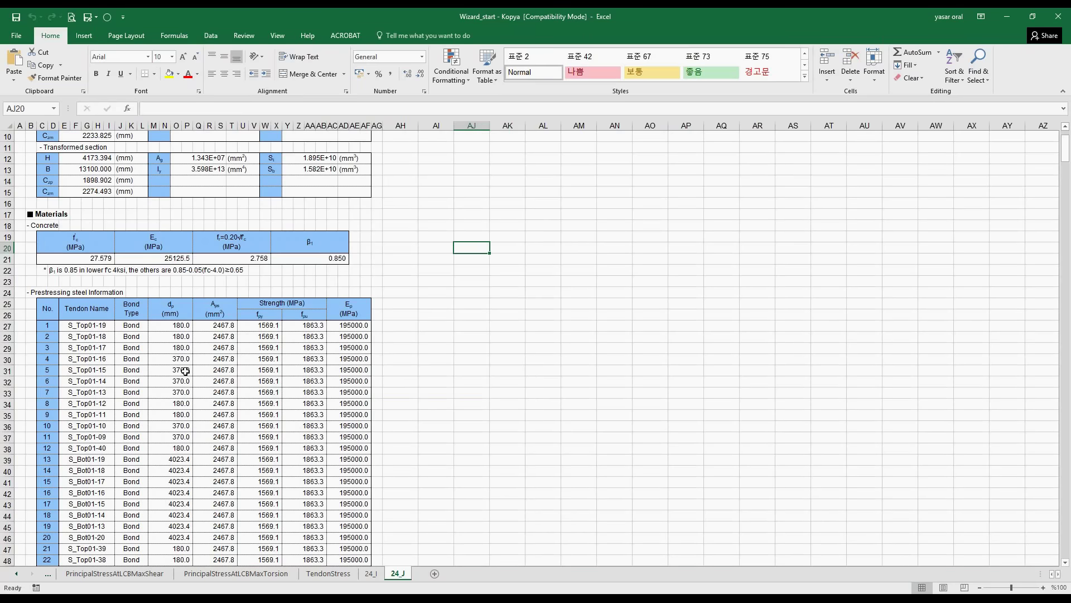
scroll(185, 371, down, 20)
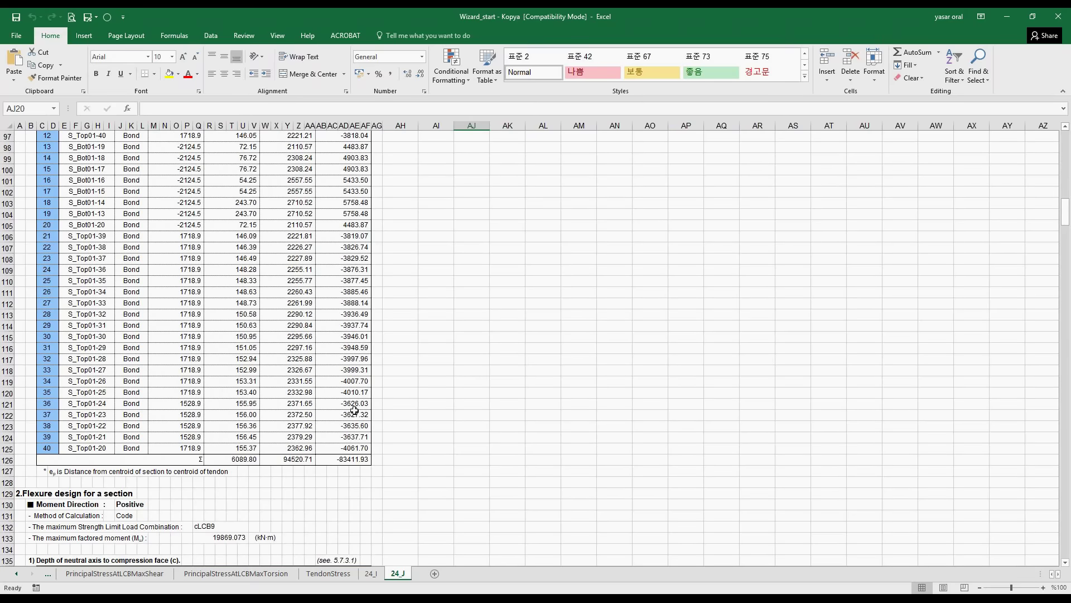
scroll(354, 410, down, 12)
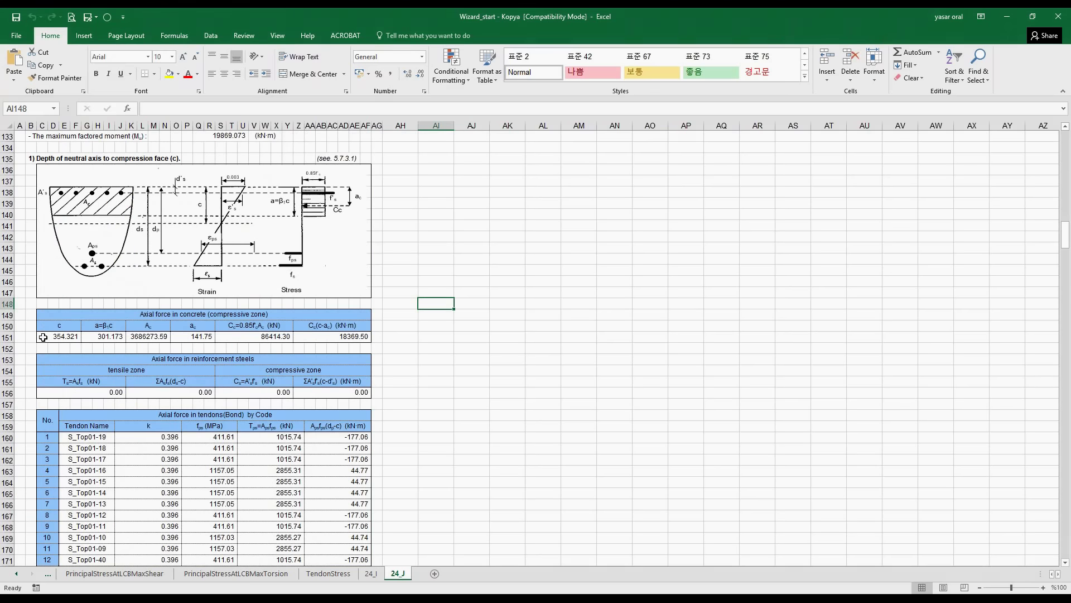
scroll(43, 337, down, 20)
click(310, 359)
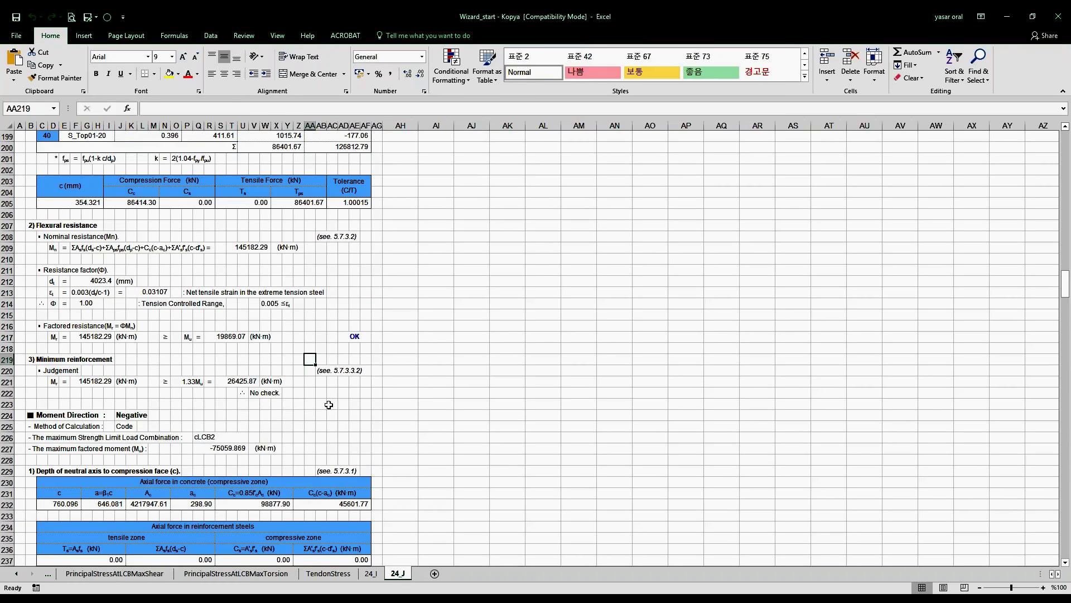
click(331, 414)
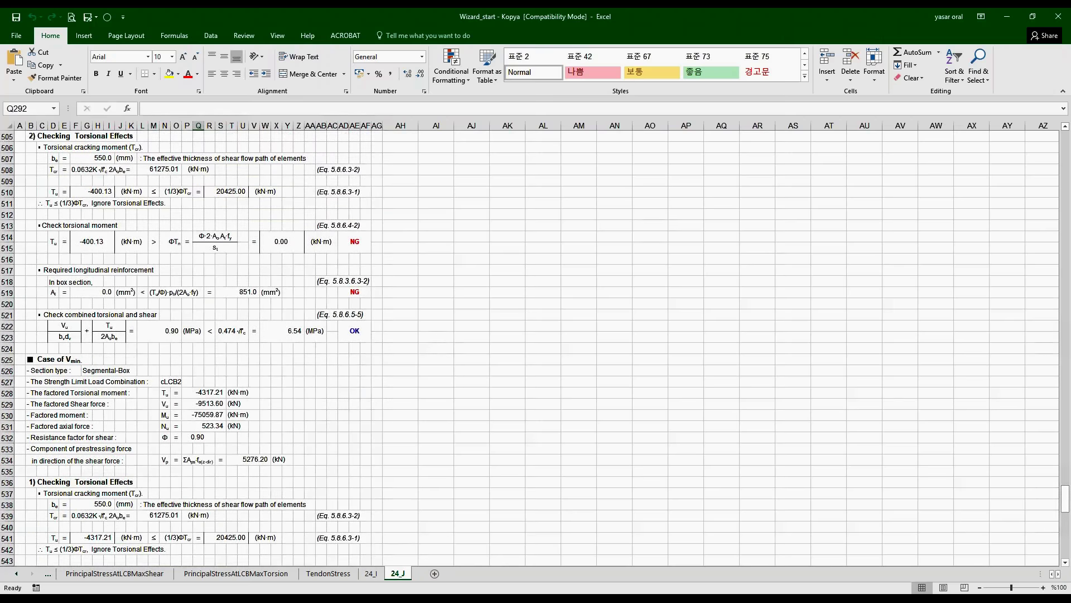
Switch back to midas Civil and examine the PSC design shear result diagram for ALL COMBINATION.
key(alt+Tab)
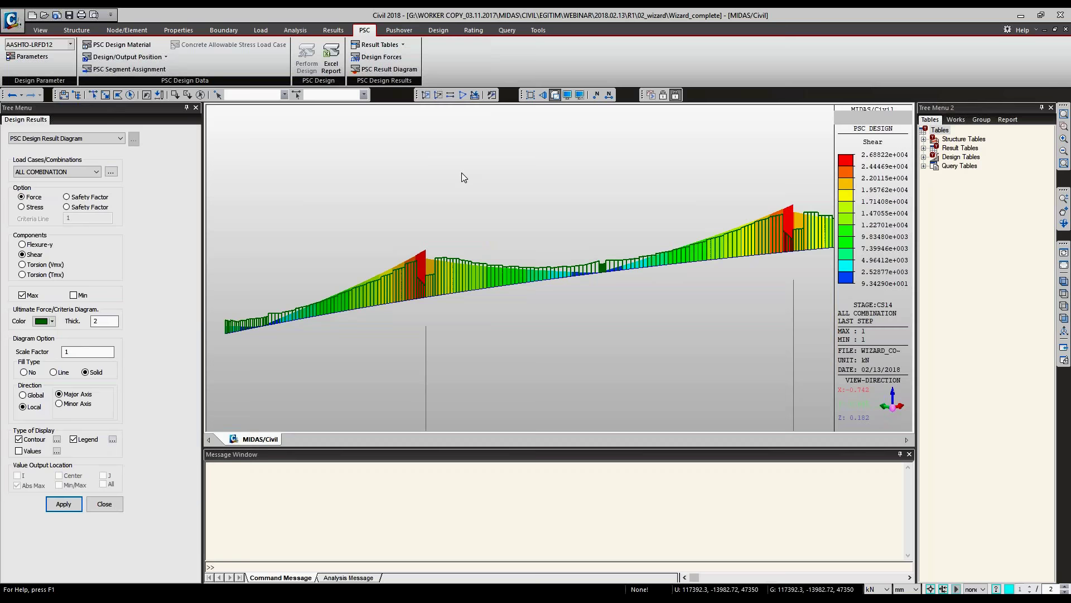
scroll(462, 173, down, 2)
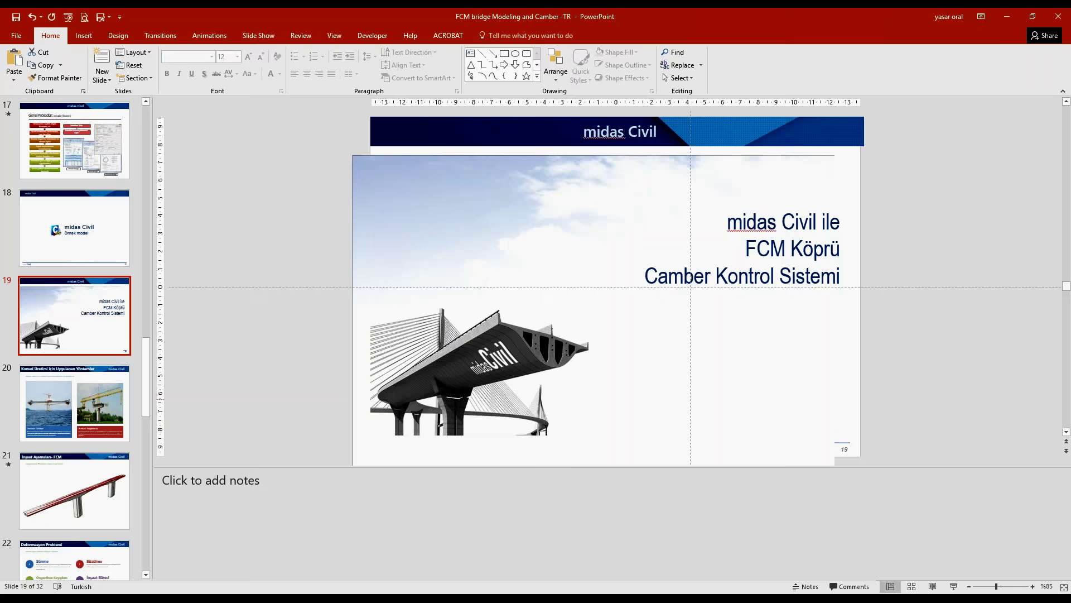
Present the PowerPoint slides from the FCM bridge camber control title and advance to the slide on cantilever production methods.
key(shift+F5)
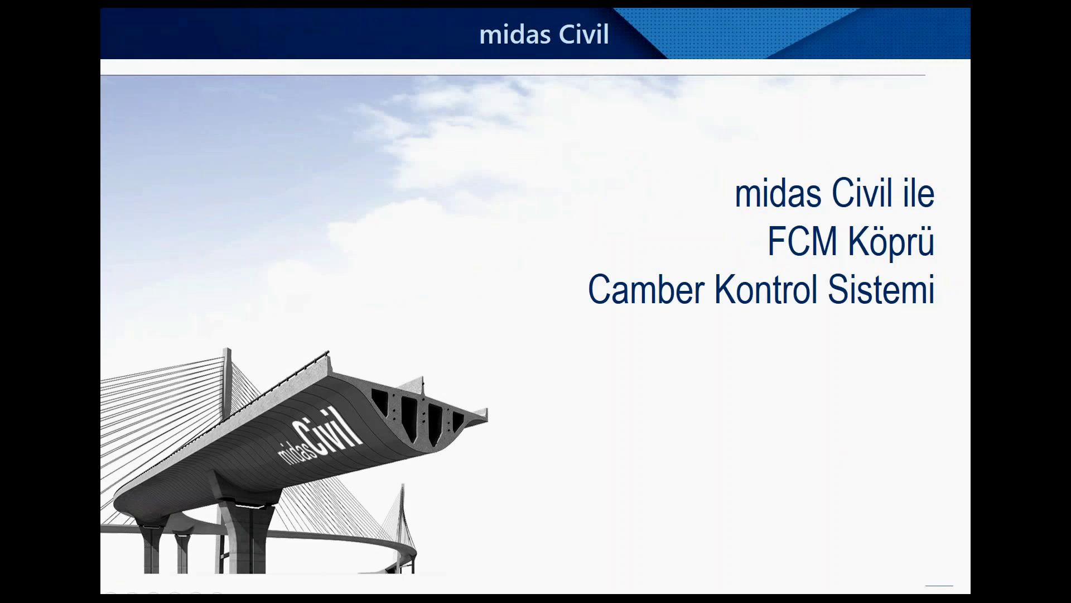
key(Right)
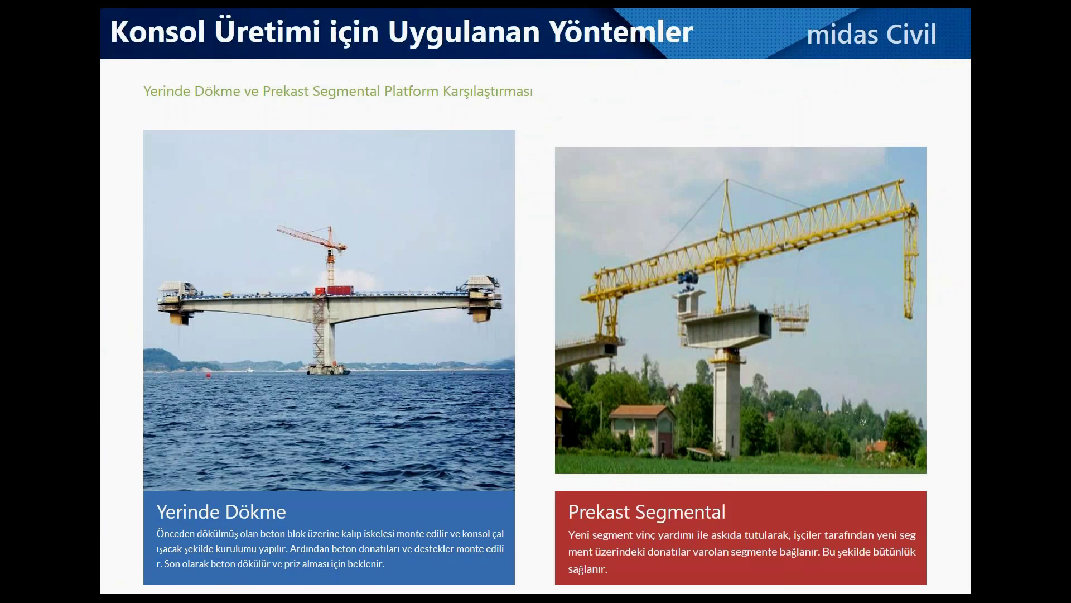